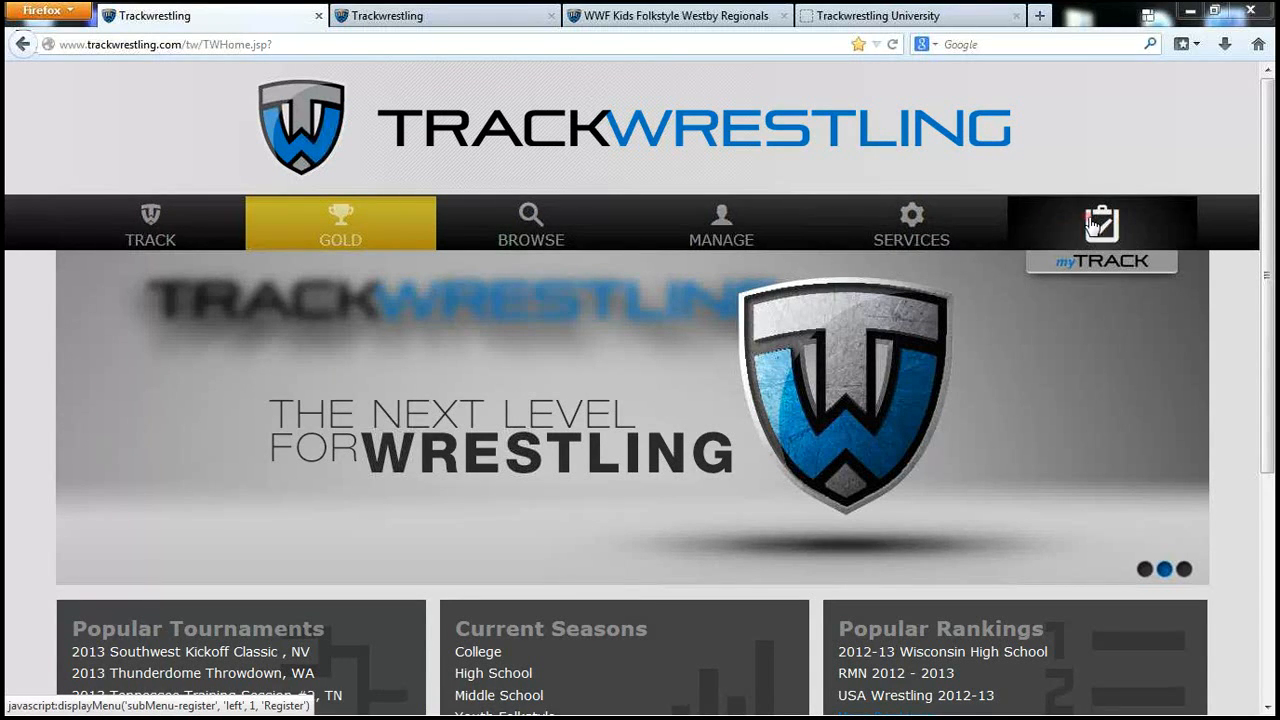
- Open the list of tournaments to manage and search it for the event name "twu"
{"action": "left_click", "coordinate": [721, 225]}
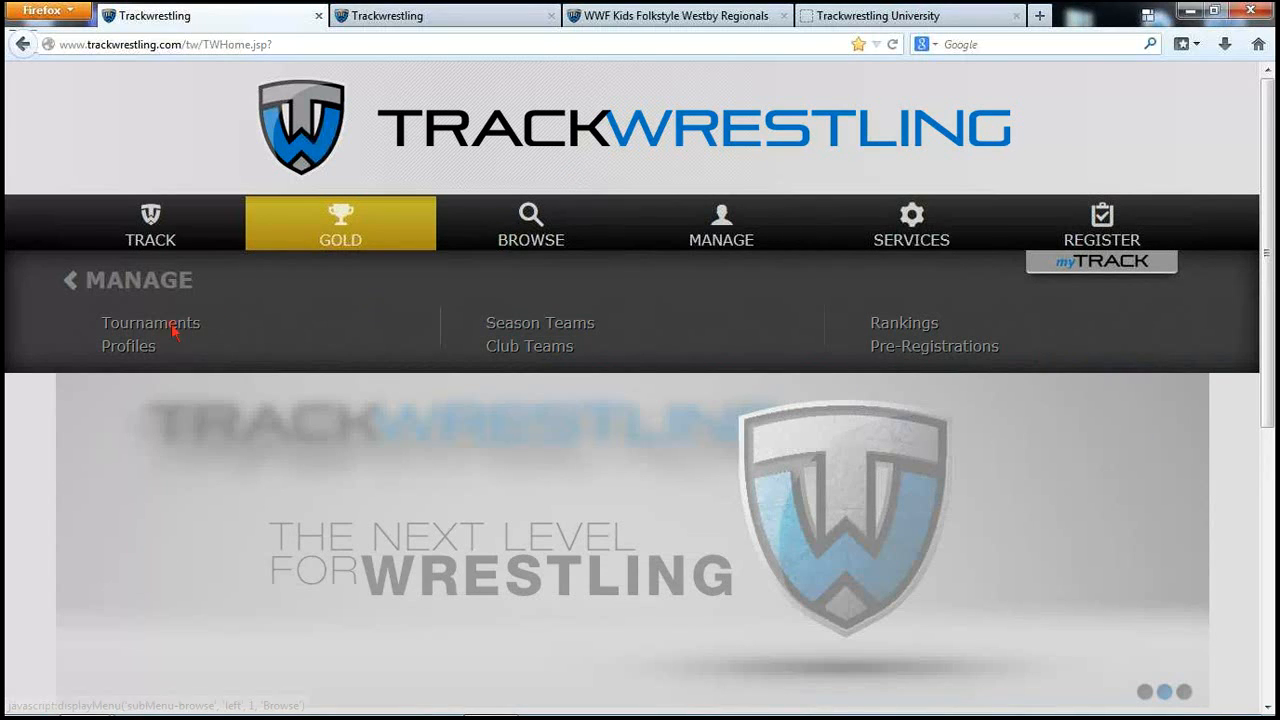
{"action": "left_click", "coordinate": [172, 330]}
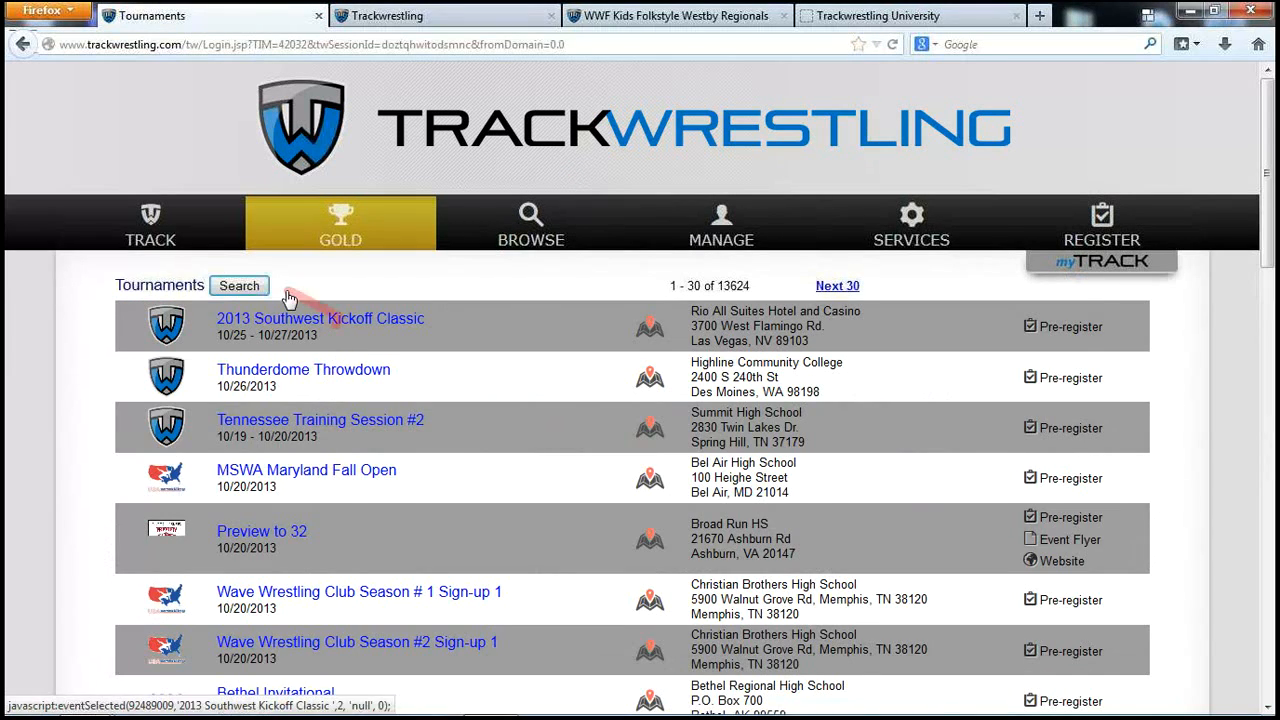
{"action": "left_click", "coordinate": [240, 288]}
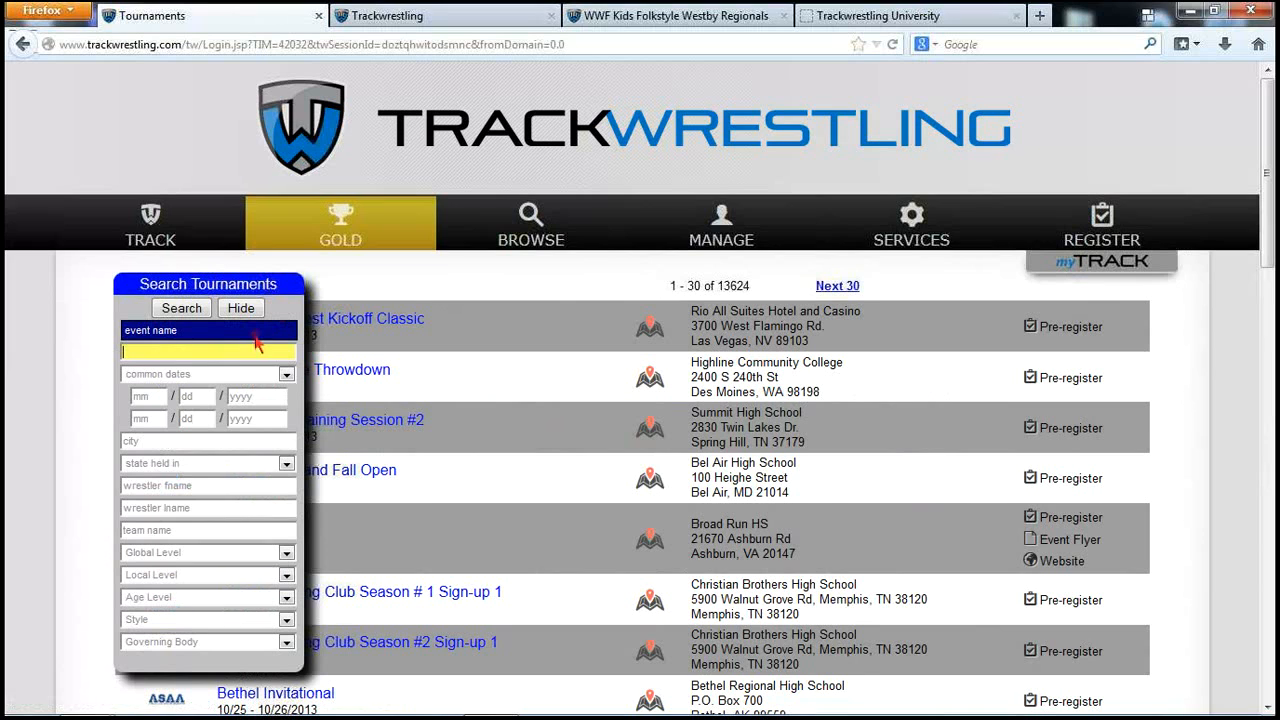
{"action": "type", "text": "twu"}
{"action": "key", "text": "Return"}
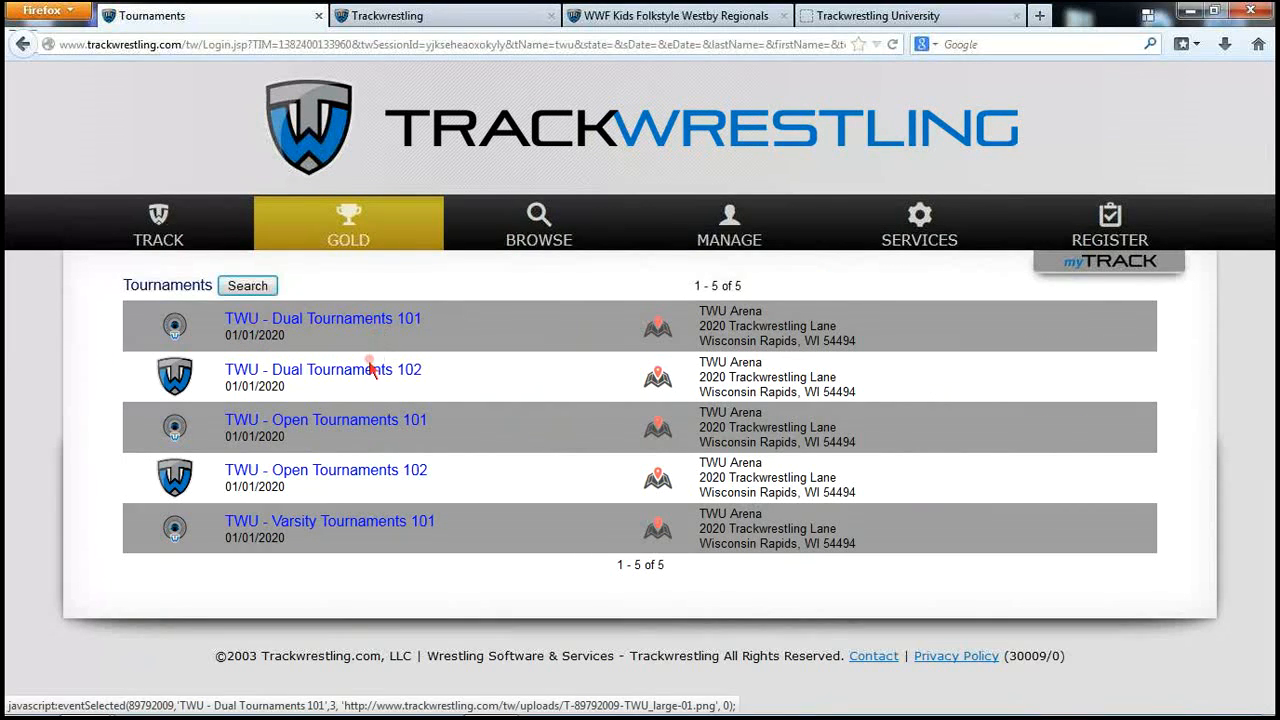
- Enter the TWU - Open Tournaments 102 event as Administrator, signing in with the account's user name and password
{"action": "left_click", "coordinate": [362, 475]}
{"action": "left_click", "coordinate": [684, 382]}
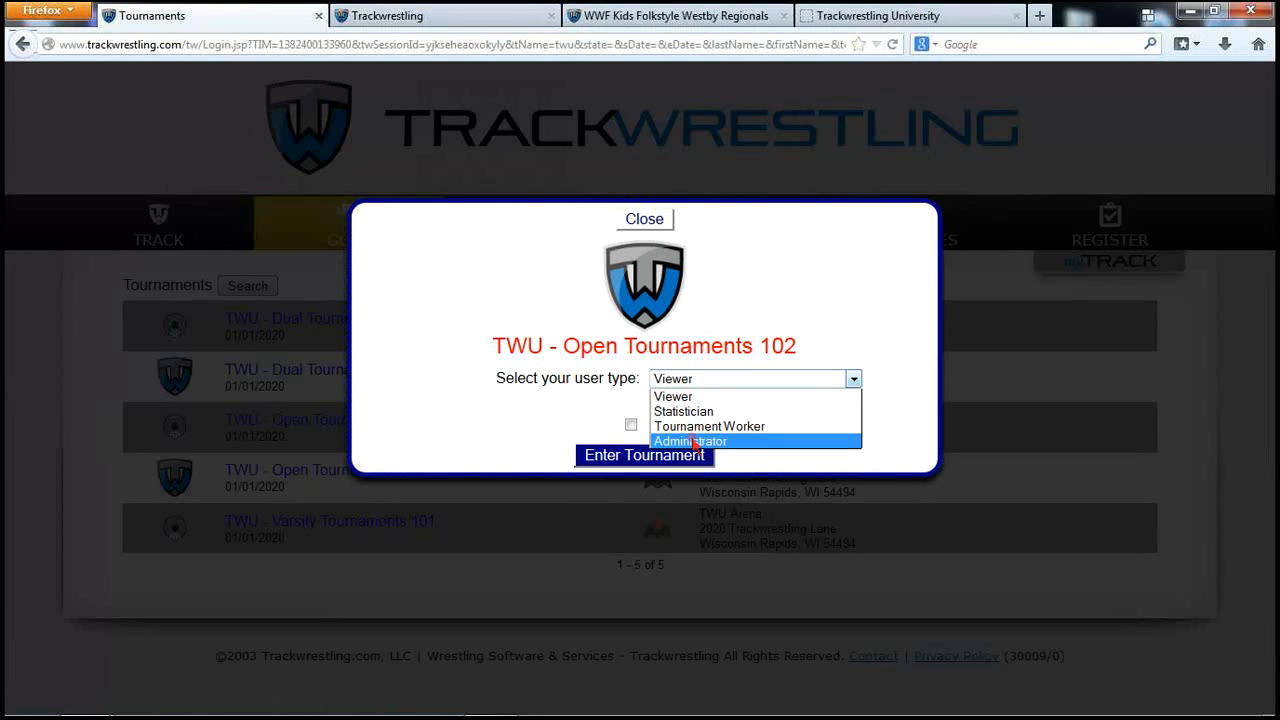
{"action": "left_click", "coordinate": [676, 440]}
{"action": "left_click", "coordinate": [667, 367]}
{"action": "type", "text": "shane"}
{"action": "key", "text": "Tab"}
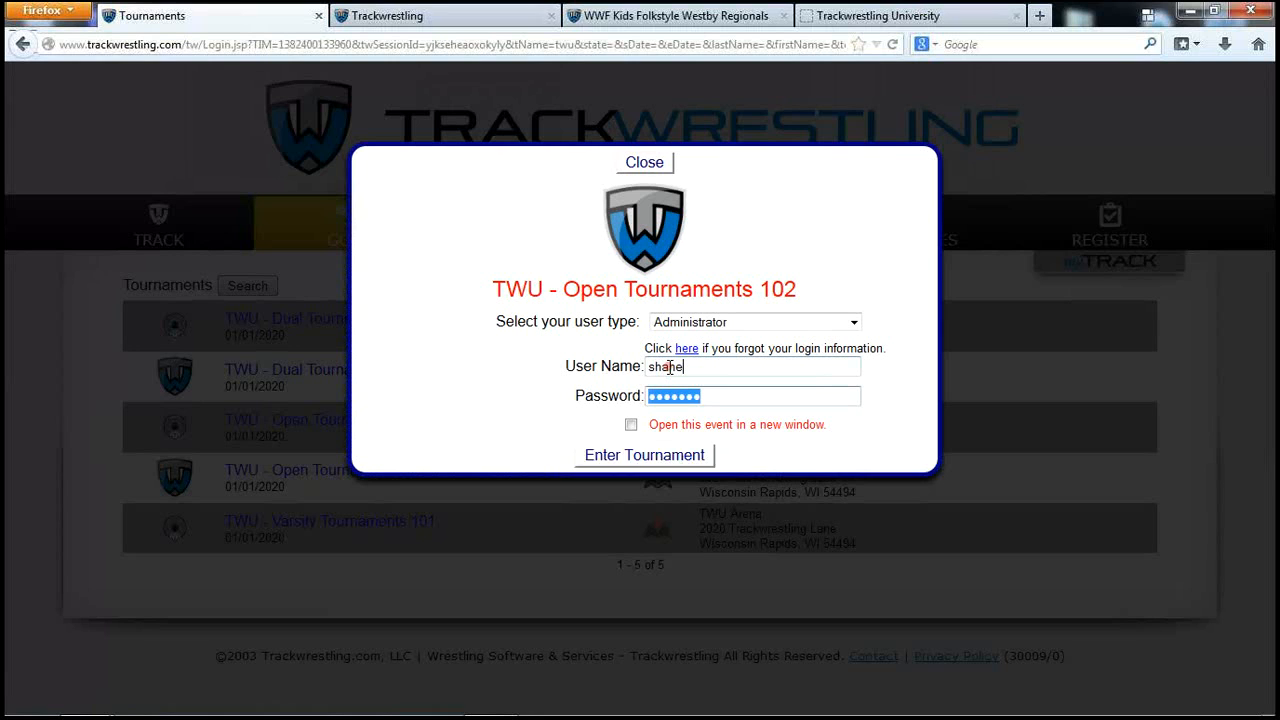
{"action": "left_click", "coordinate": [687, 457]}
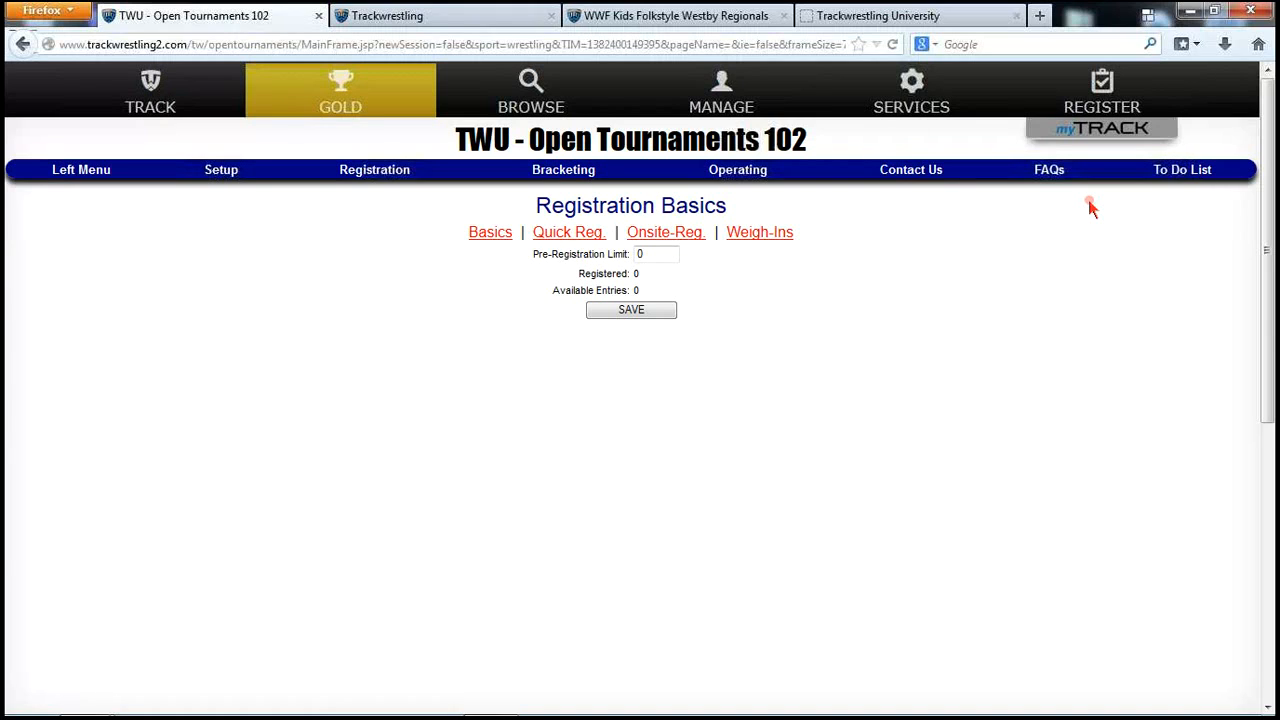
- Review the tournament's to-do list and open the page for importing tournament info
{"action": "left_click", "coordinate": [1180, 176]}
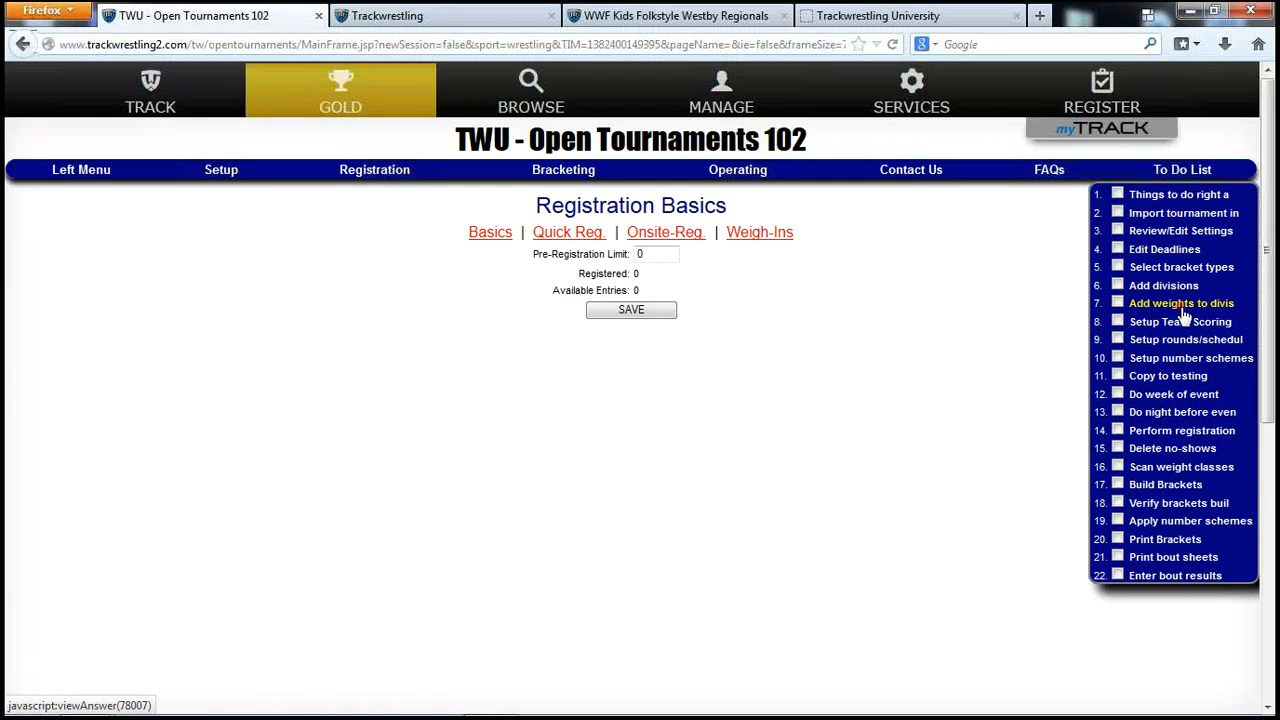
{"action": "left_click", "coordinate": [1195, 170]}
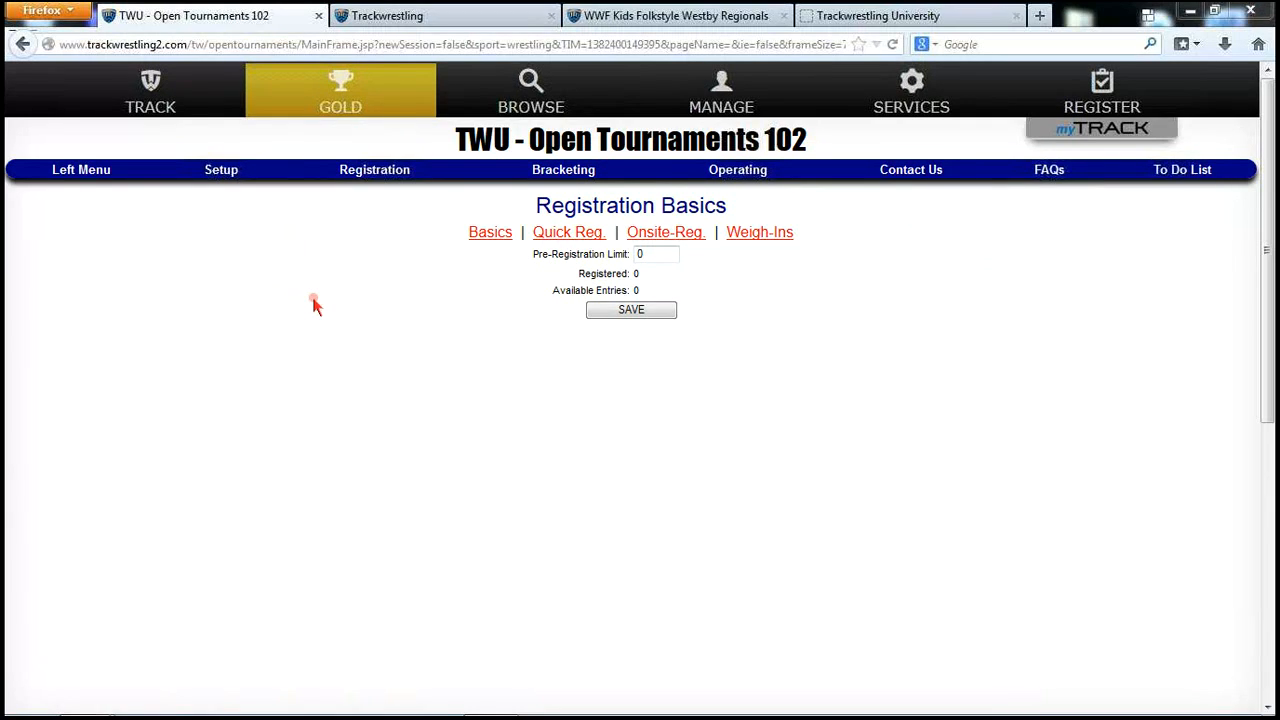
{"action": "left_click", "coordinate": [222, 180]}
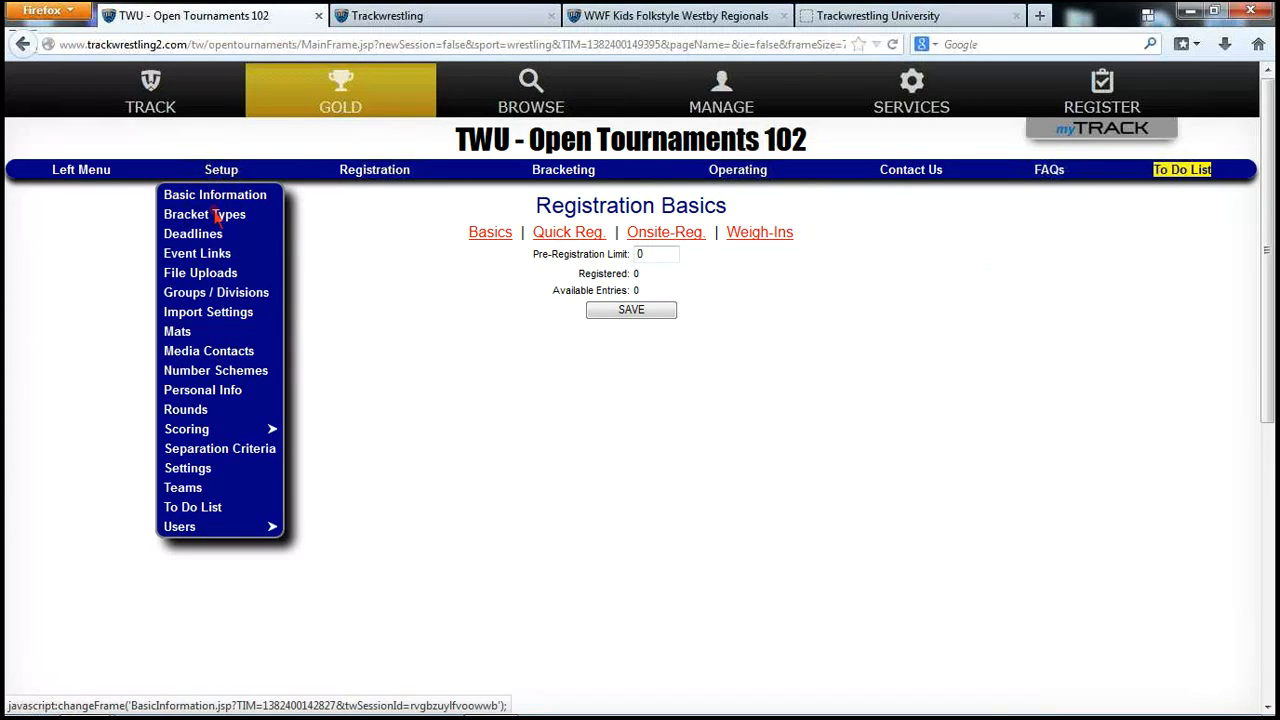
{"action": "left_click", "coordinate": [212, 313]}
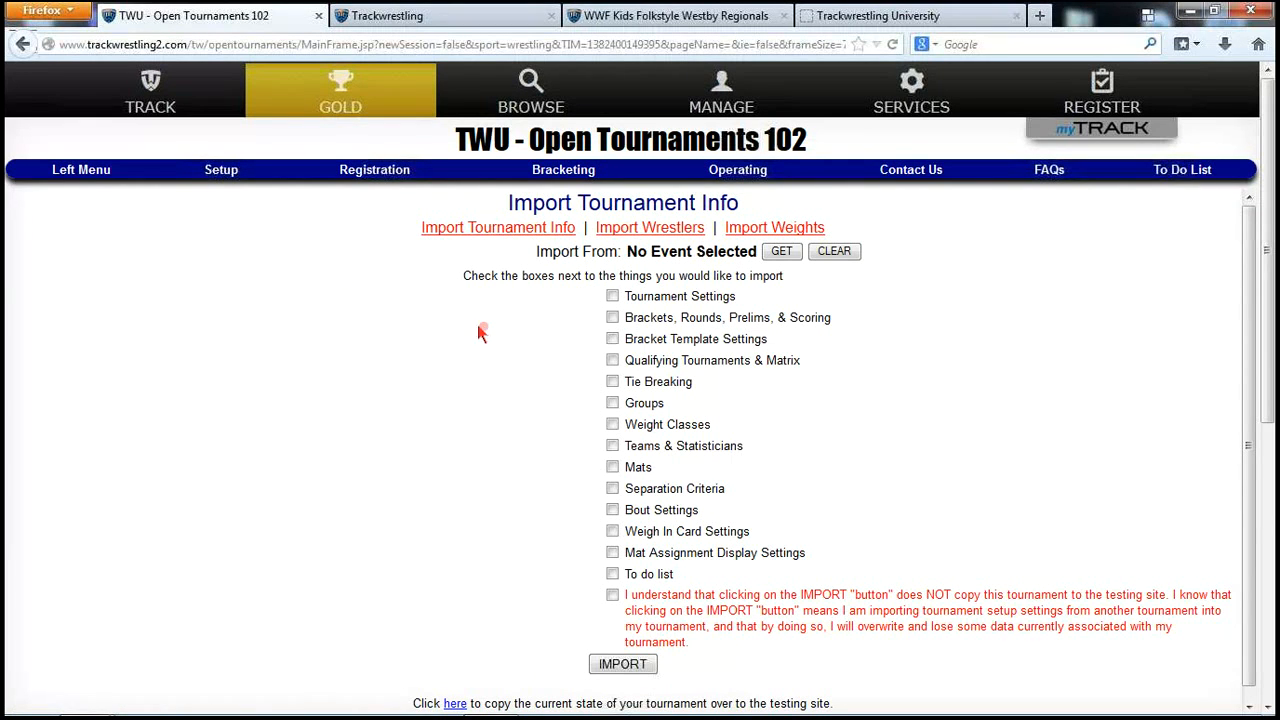
- Open the tournament settings and examine the data entry fields, event information and available options
{"action": "mouse_move", "coordinate": [221, 171]}
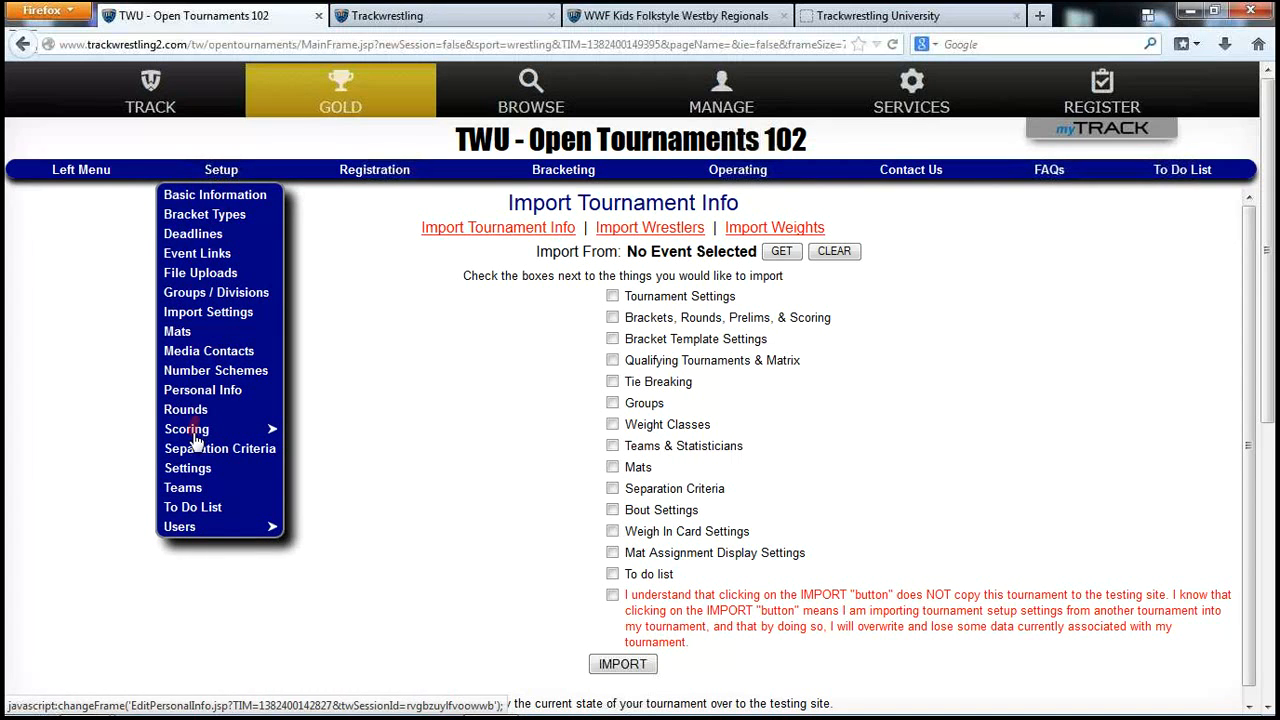
{"action": "left_click", "coordinate": [180, 468]}
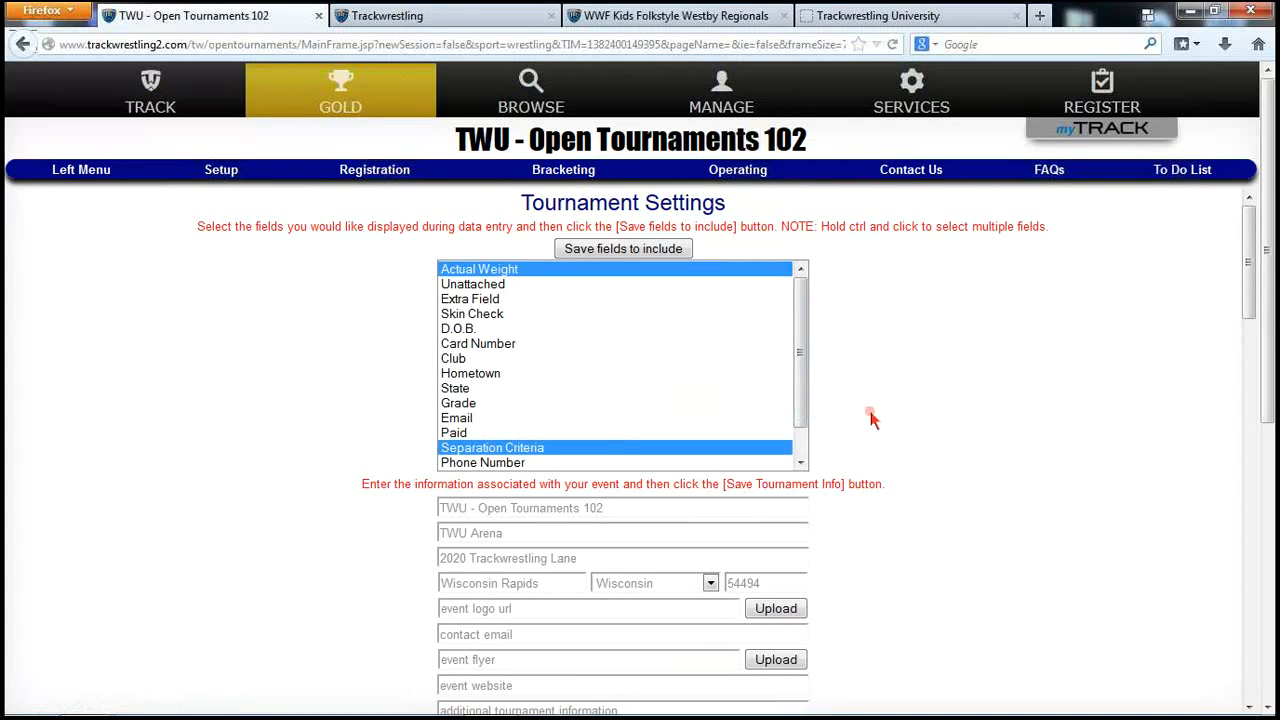
{"action": "scroll", "coordinate": [880, 434], "scroll_direction": "down", "scroll_amount": 5}
{"action": "scroll", "coordinate": [884, 443], "scroll_direction": "down", "scroll_amount": 6}
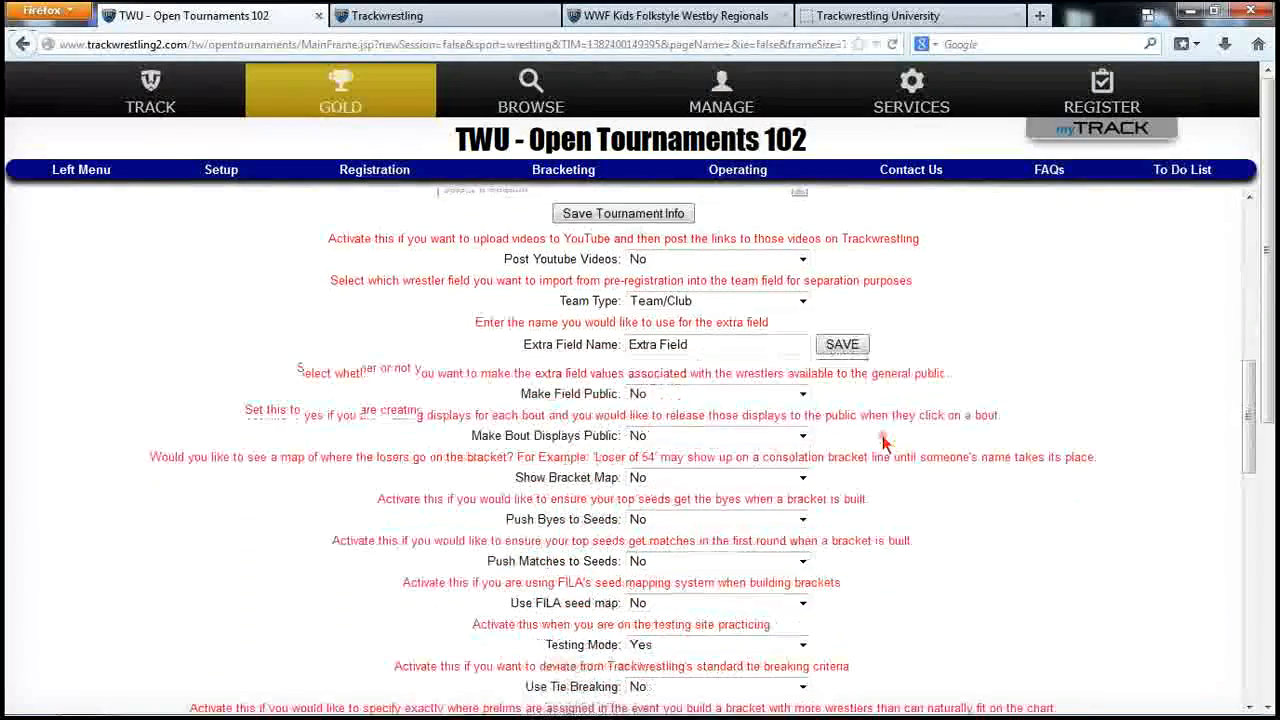
{"action": "scroll", "coordinate": [900, 450], "scroll_direction": "up", "scroll_amount": 5}
{"action": "scroll", "coordinate": [905, 453], "scroll_direction": "up", "scroll_amount": 5}
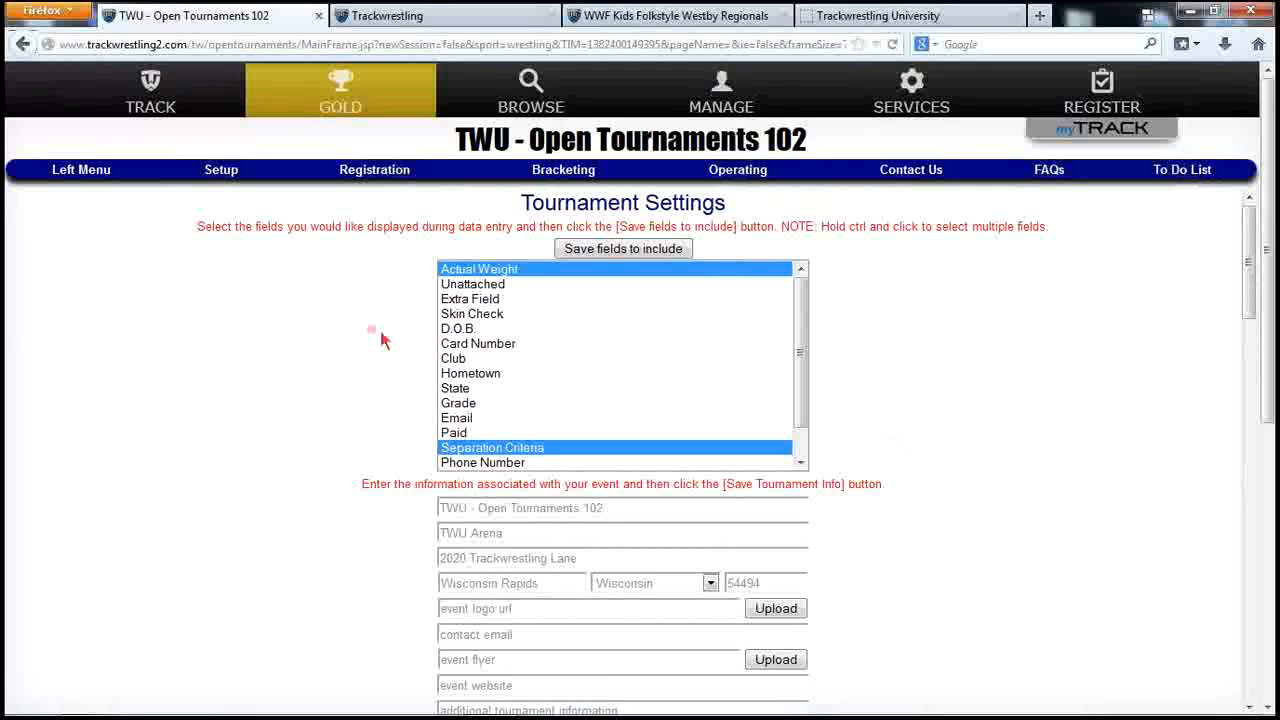
- View the tournament deadlines and check the remaining tasks in the to-do list
{"action": "left_click", "coordinate": [218, 176]}
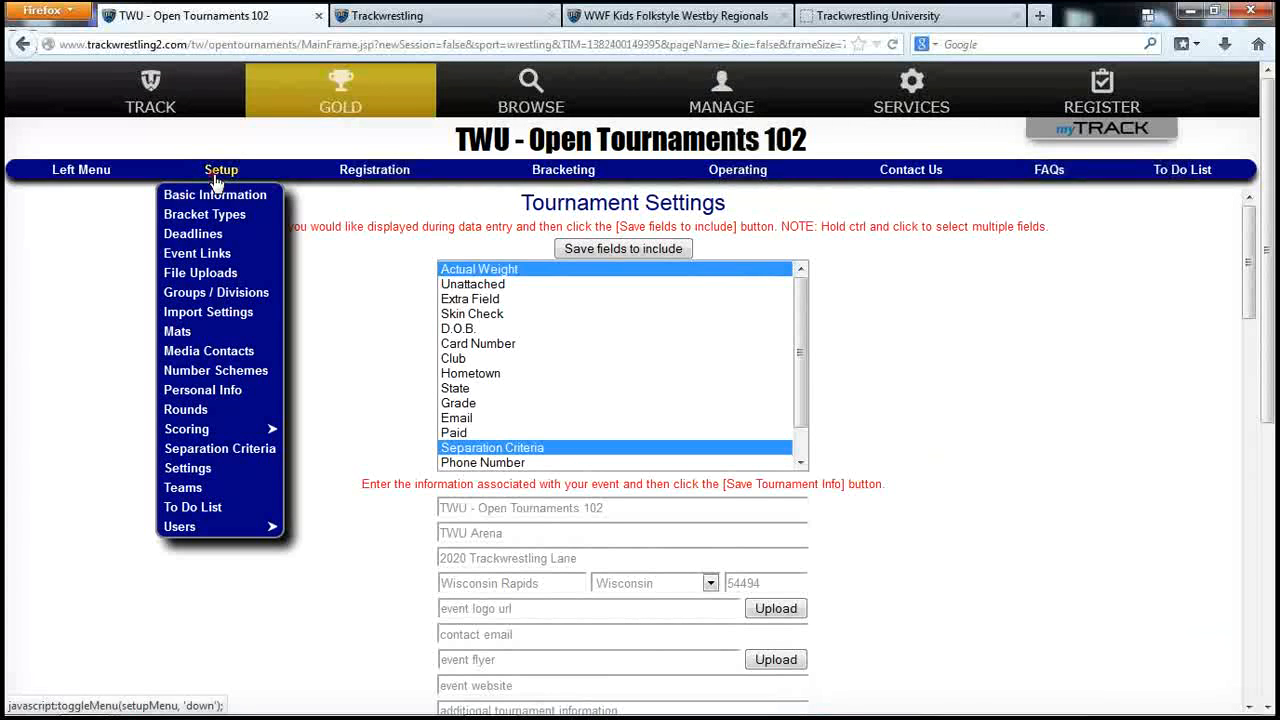
{"action": "left_click", "coordinate": [203, 232]}
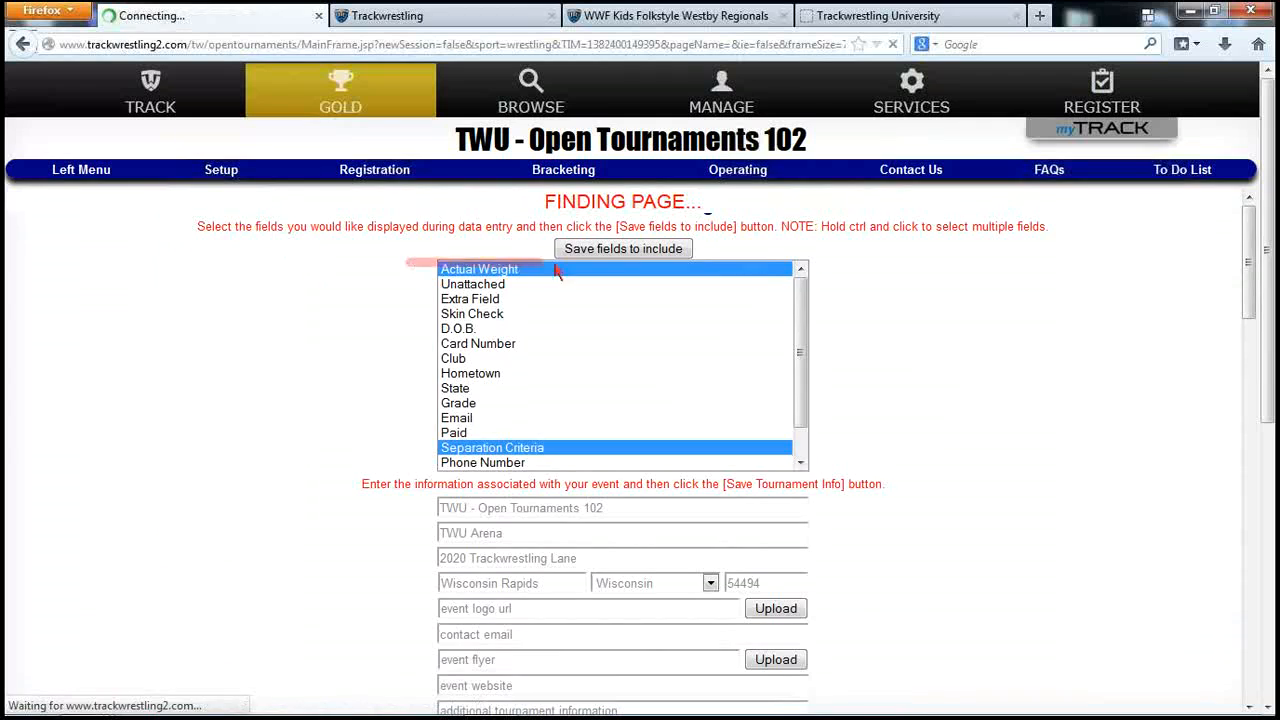
{"action": "left_click", "coordinate": [1196, 178]}
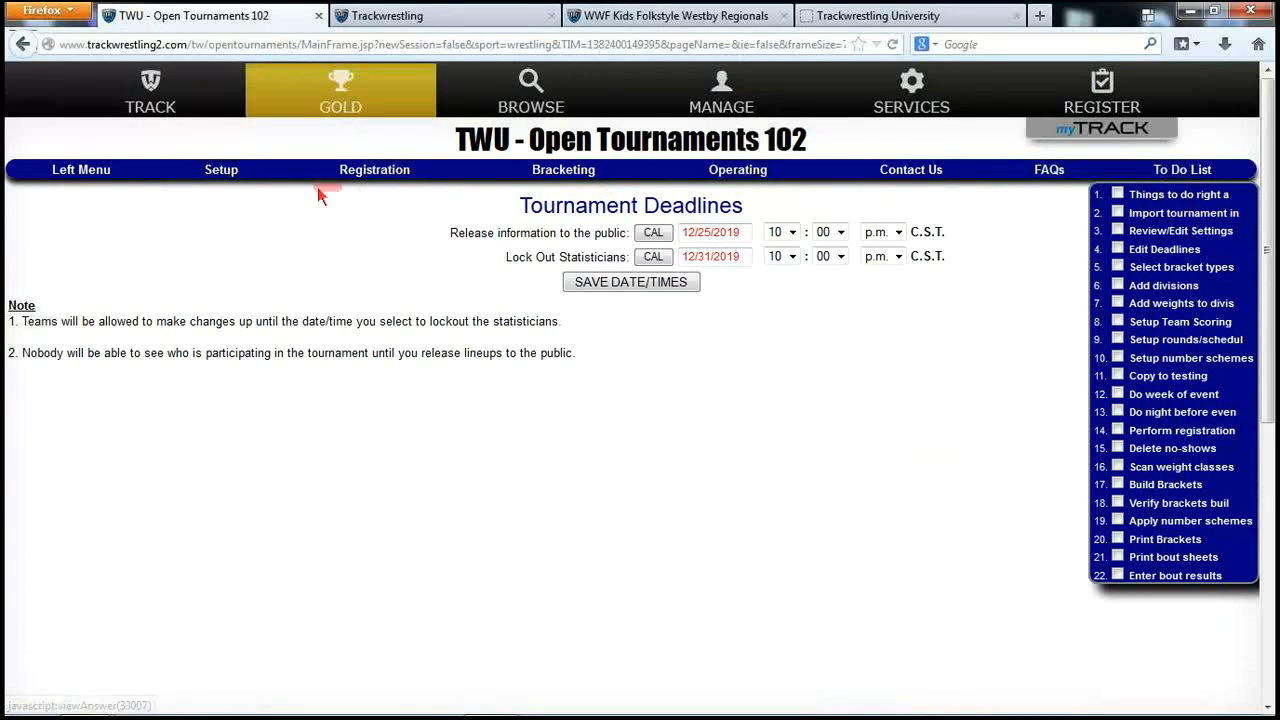
{"action": "left_click", "coordinate": [1183, 174]}
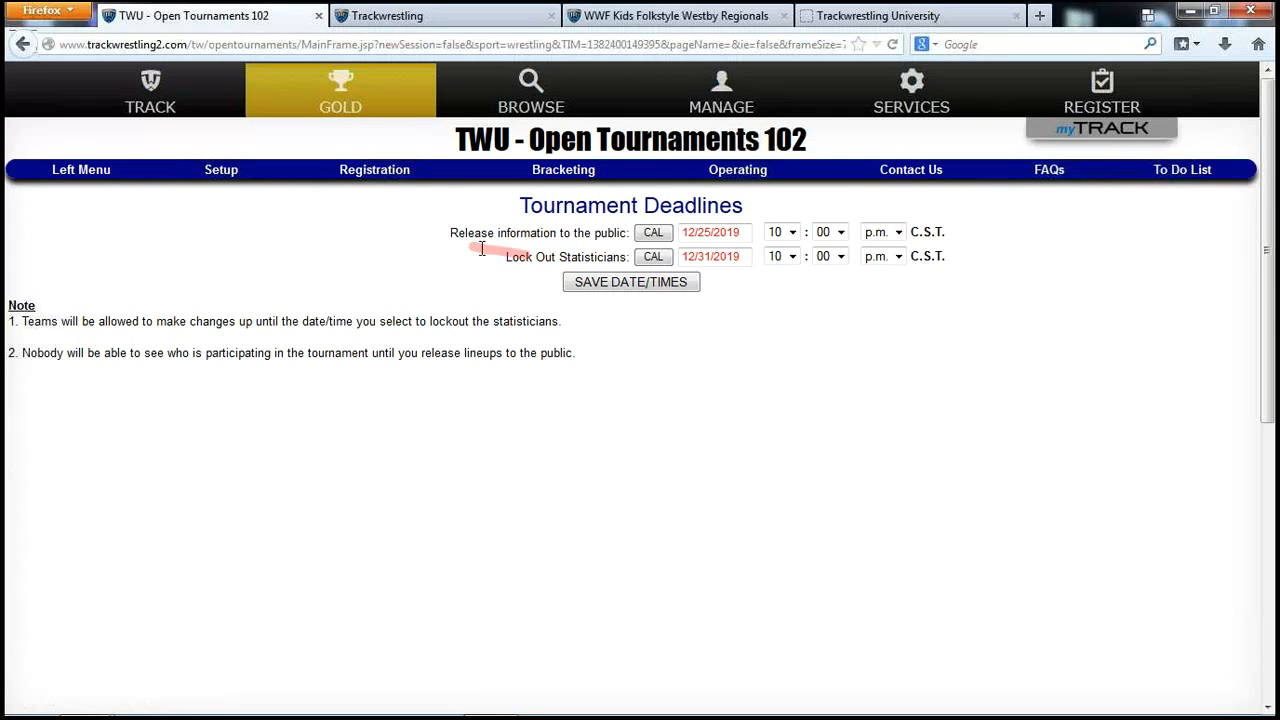
- Open the tournament's bracket types and add the 16 Man WB-2nd Place 6 bracket
{"action": "left_click", "coordinate": [228, 175]}
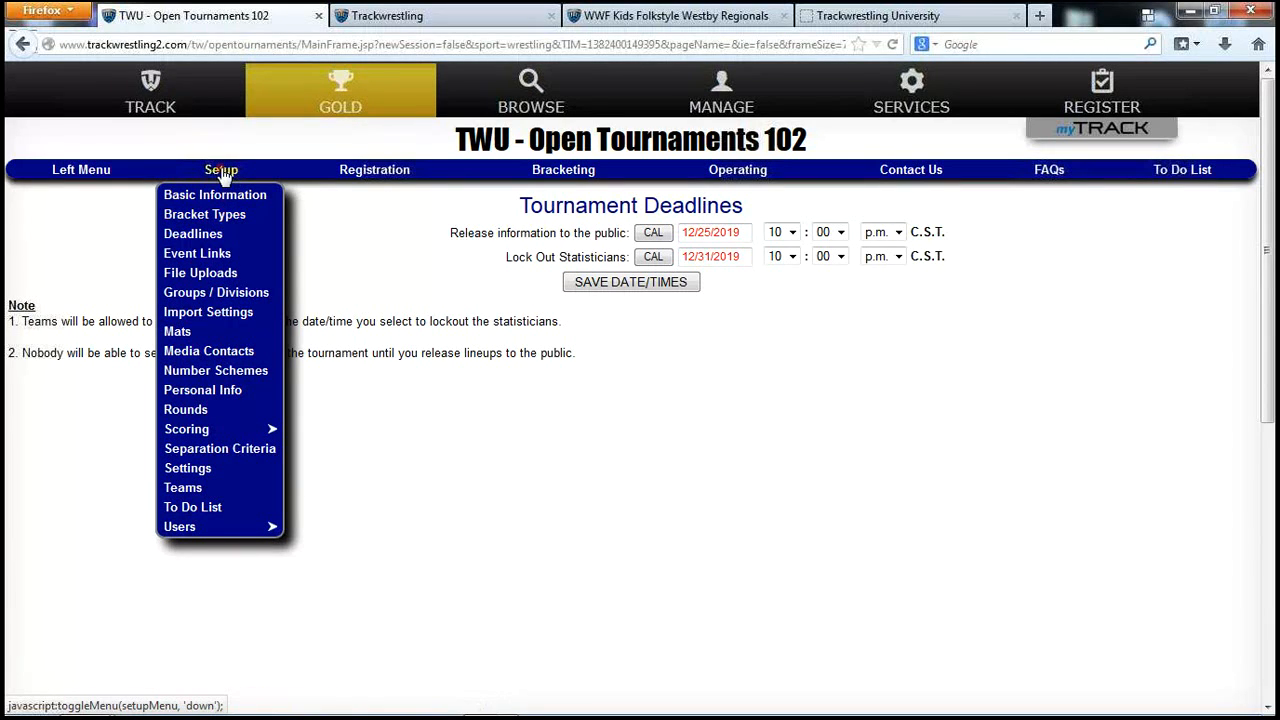
{"action": "left_click", "coordinate": [226, 221]}
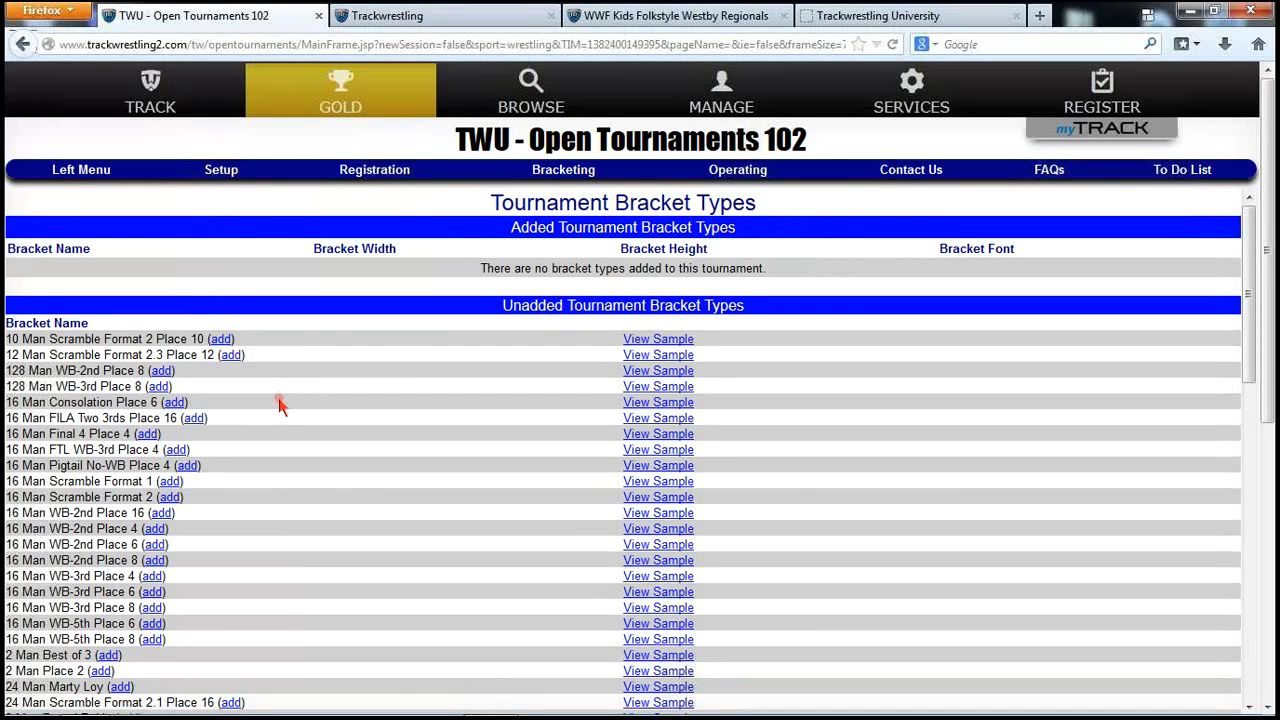
{"action": "scroll", "coordinate": [280, 405], "scroll_direction": "down", "scroll_amount": 5}
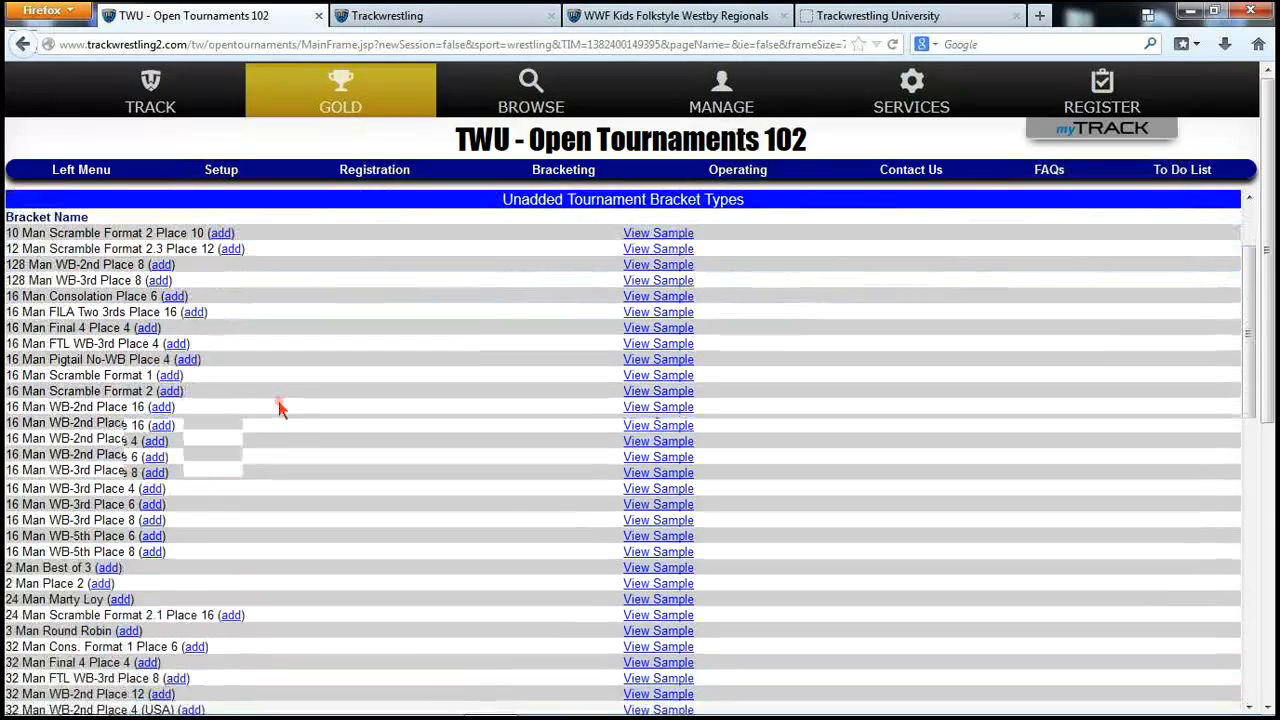
{"action": "scroll", "coordinate": [280, 410], "scroll_direction": "up", "scroll_amount": 1}
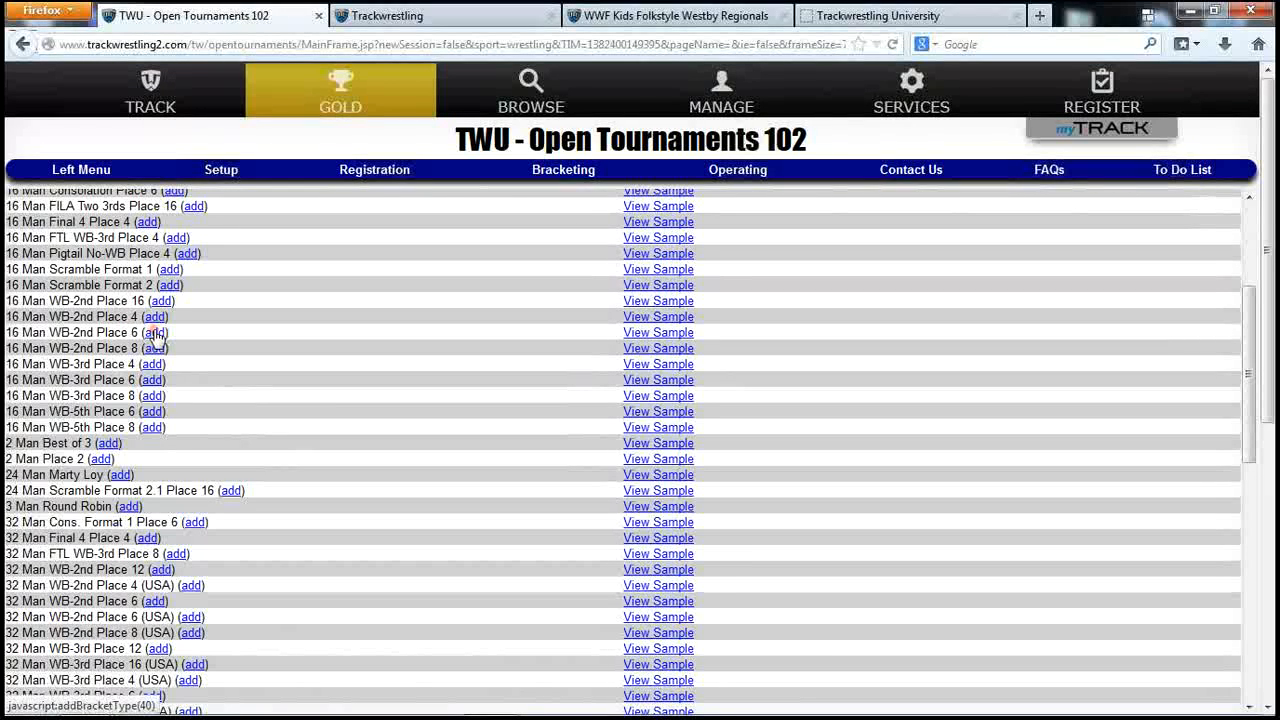
{"action": "left_click", "coordinate": [155, 333]}
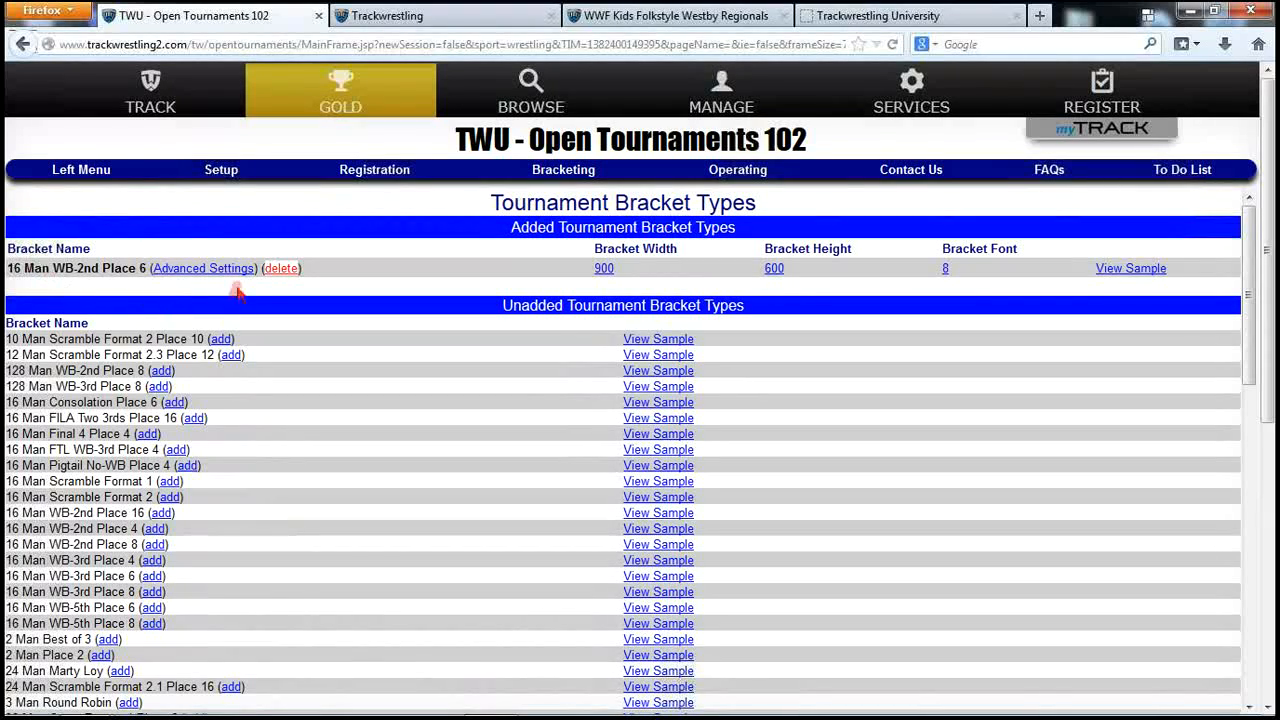
- Preview a sample of the added 16 Man WB-2nd Place 6 bracket using the default template and dimensions, and close it
{"action": "left_click", "coordinate": [1131, 268]}
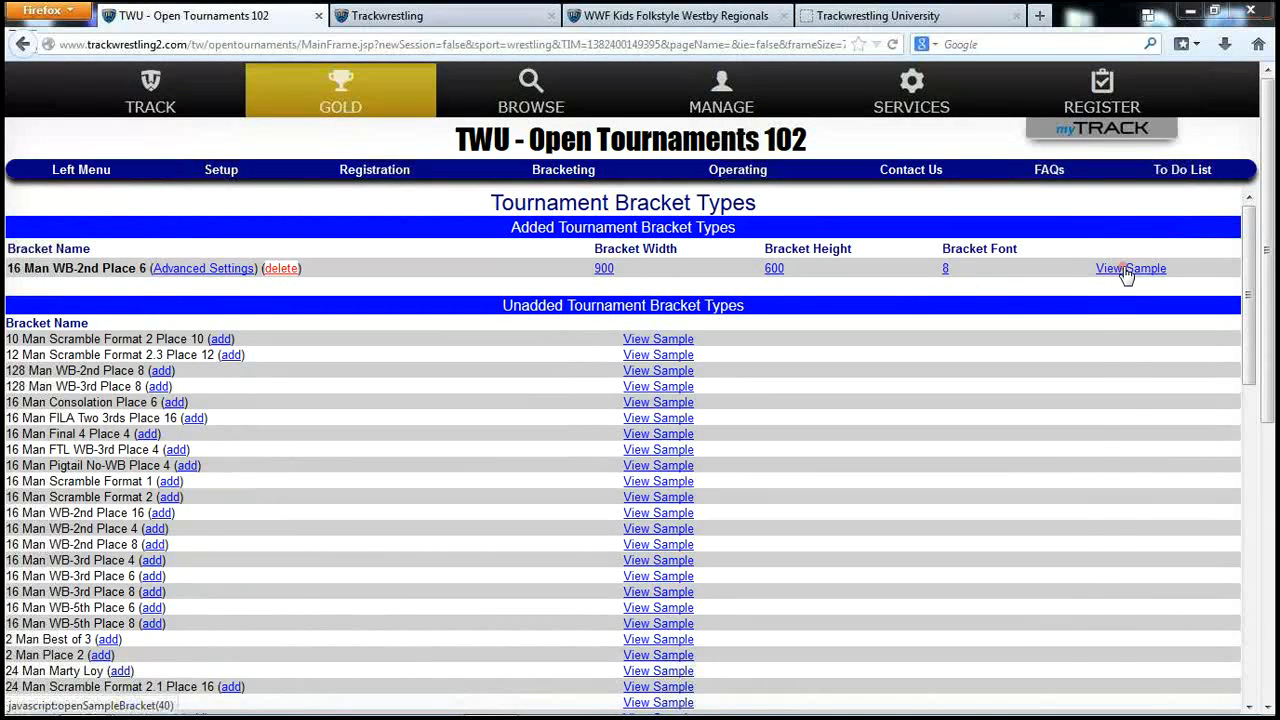
{"action": "left_click", "coordinate": [645, 277]}
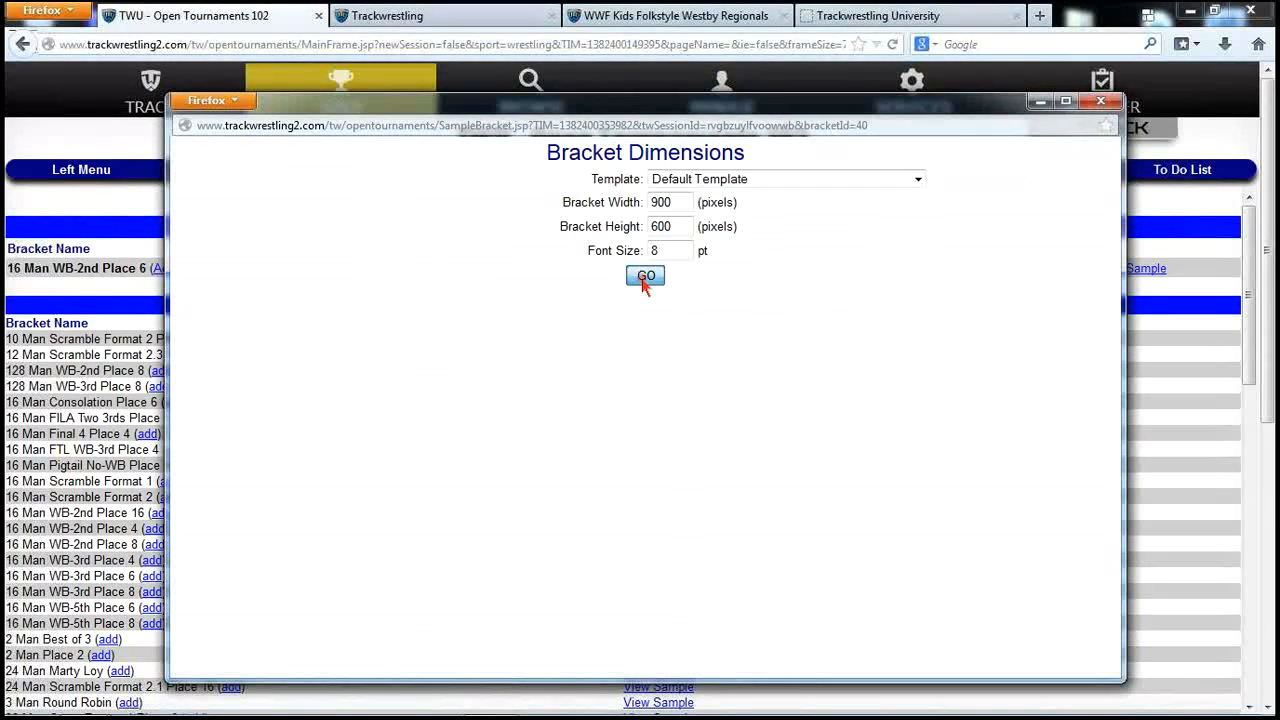
{"action": "scroll", "coordinate": [788, 322], "scroll_direction": "down", "scroll_amount": 2}
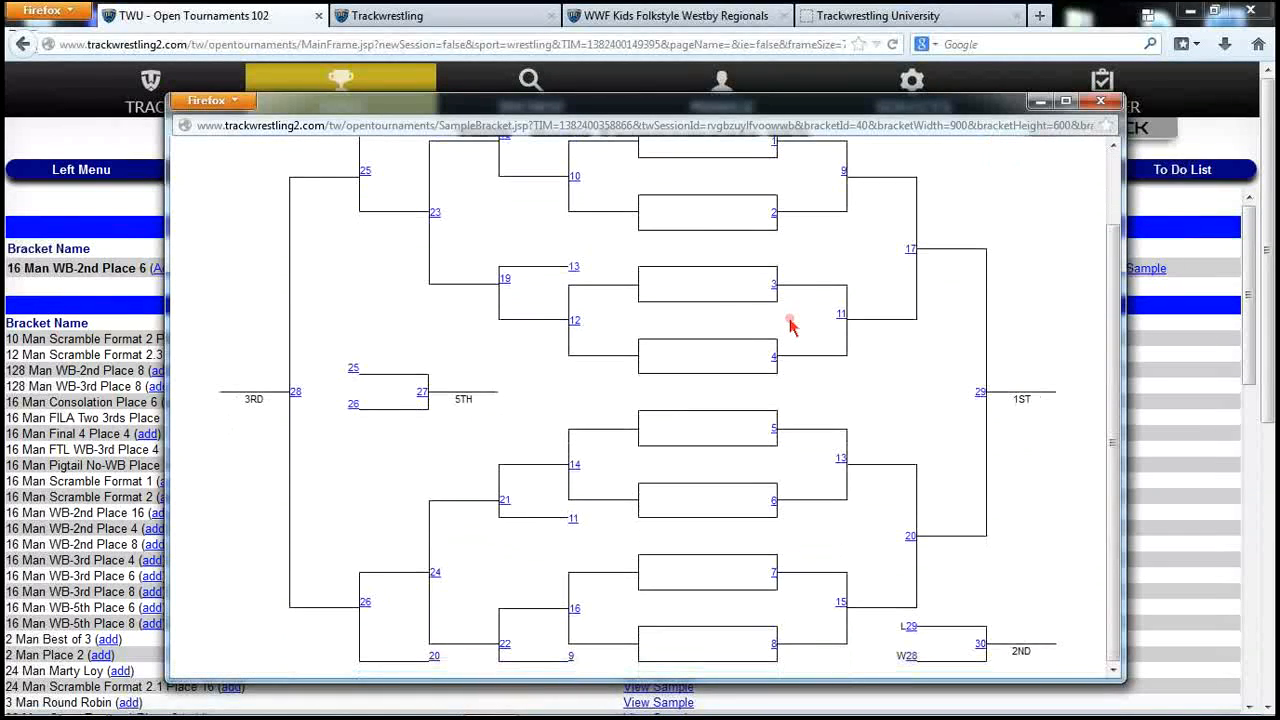
{"action": "scroll", "coordinate": [788, 322], "scroll_direction": "up", "scroll_amount": 2}
{"action": "left_click", "coordinate": [1100, 101]}
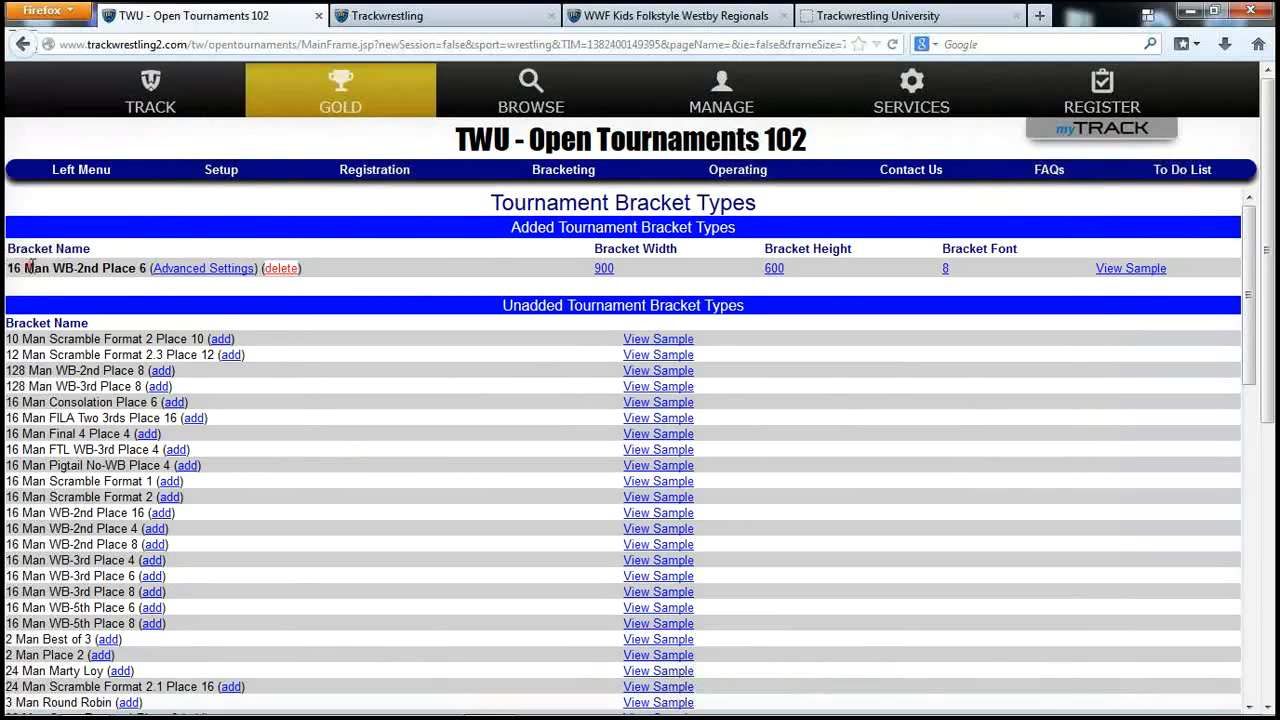
- Add the 8 Man WB-2nd Place 6 bracket type to the tournament
{"action": "scroll", "coordinate": [300, 420], "scroll_direction": "down", "scroll_amount": 8}
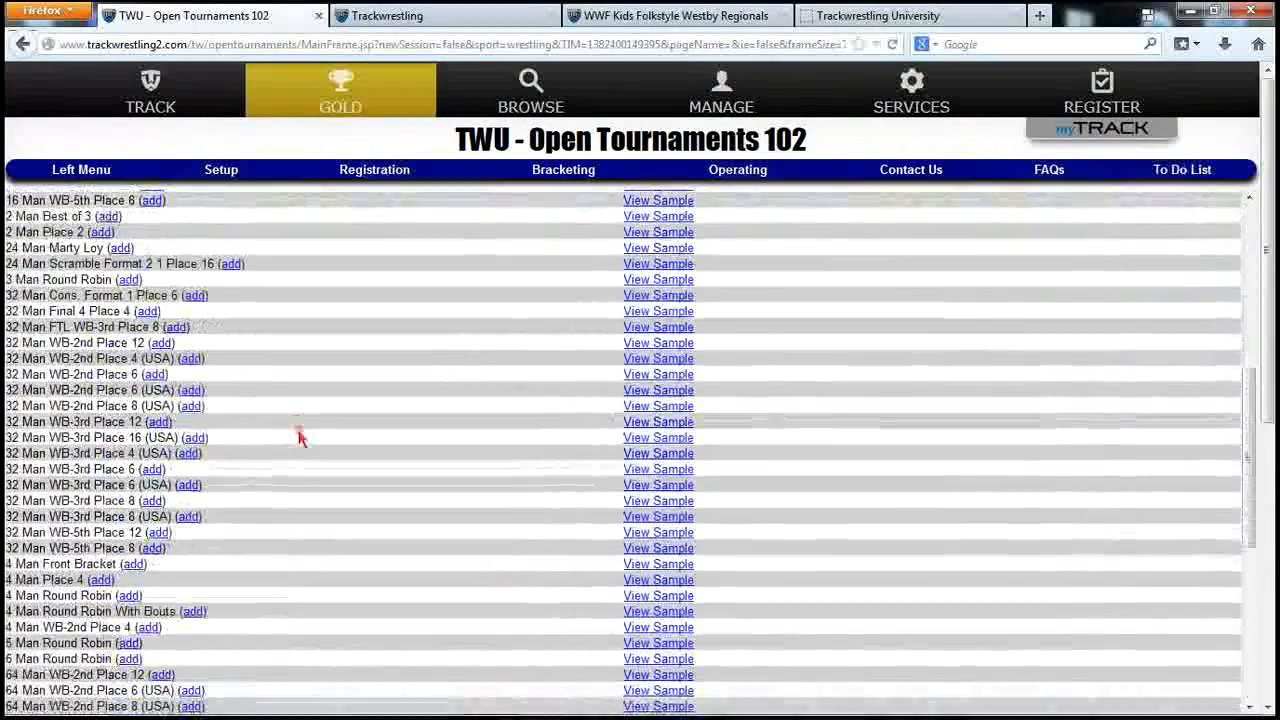
{"action": "scroll", "coordinate": [300, 436], "scroll_direction": "down", "scroll_amount": 7}
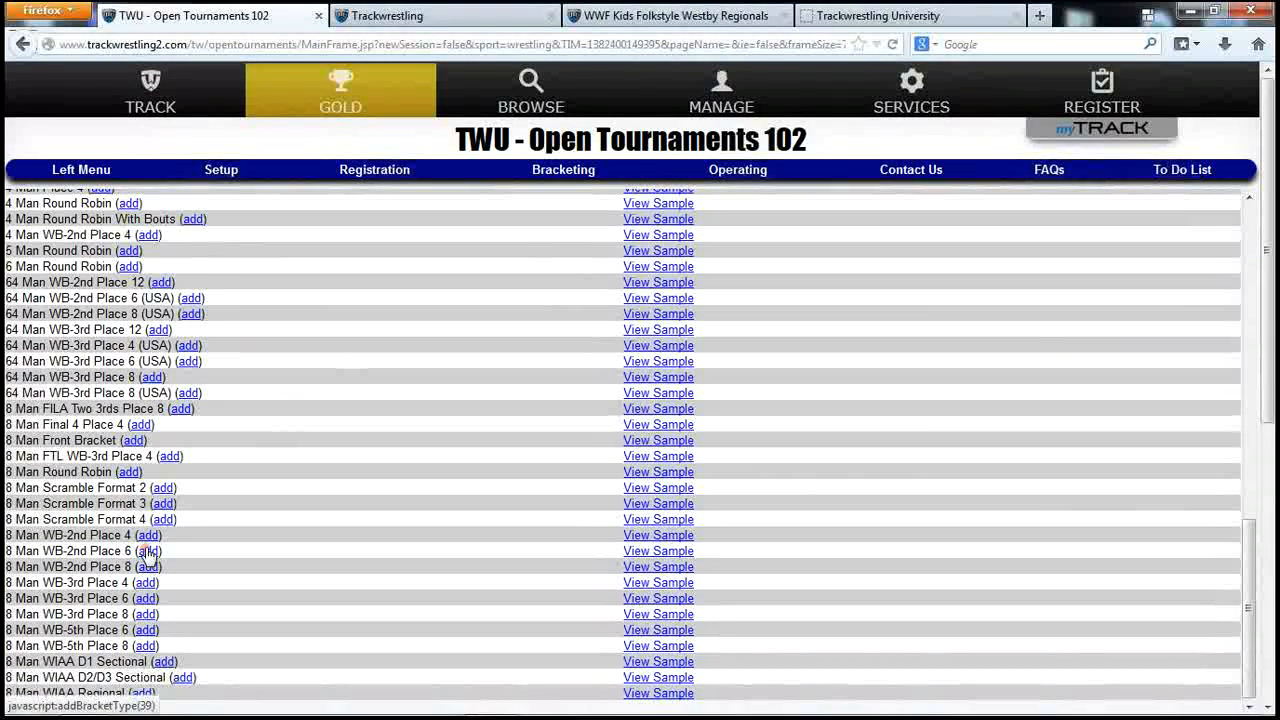
{"action": "left_click", "coordinate": [148, 551]}
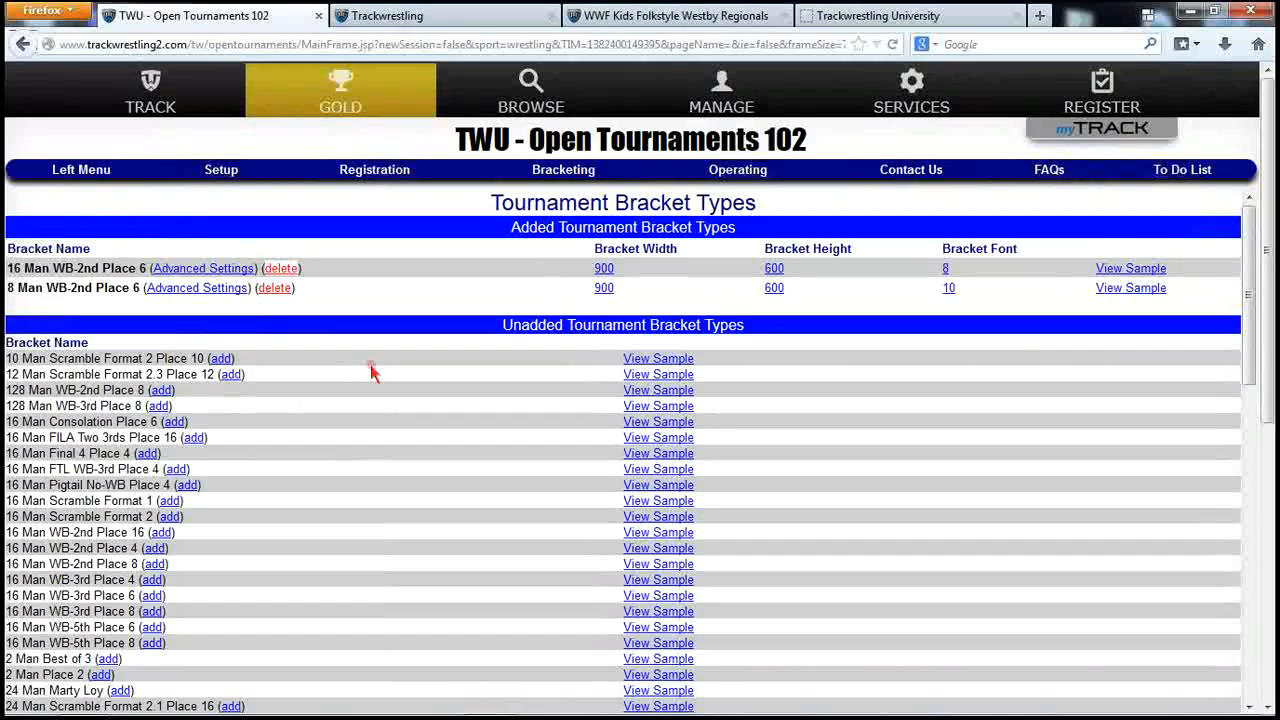
- Add the 4 Man Round Robin bracket type to the tournament
{"action": "scroll", "coordinate": [254, 470], "scroll_direction": "down", "scroll_amount": 5}
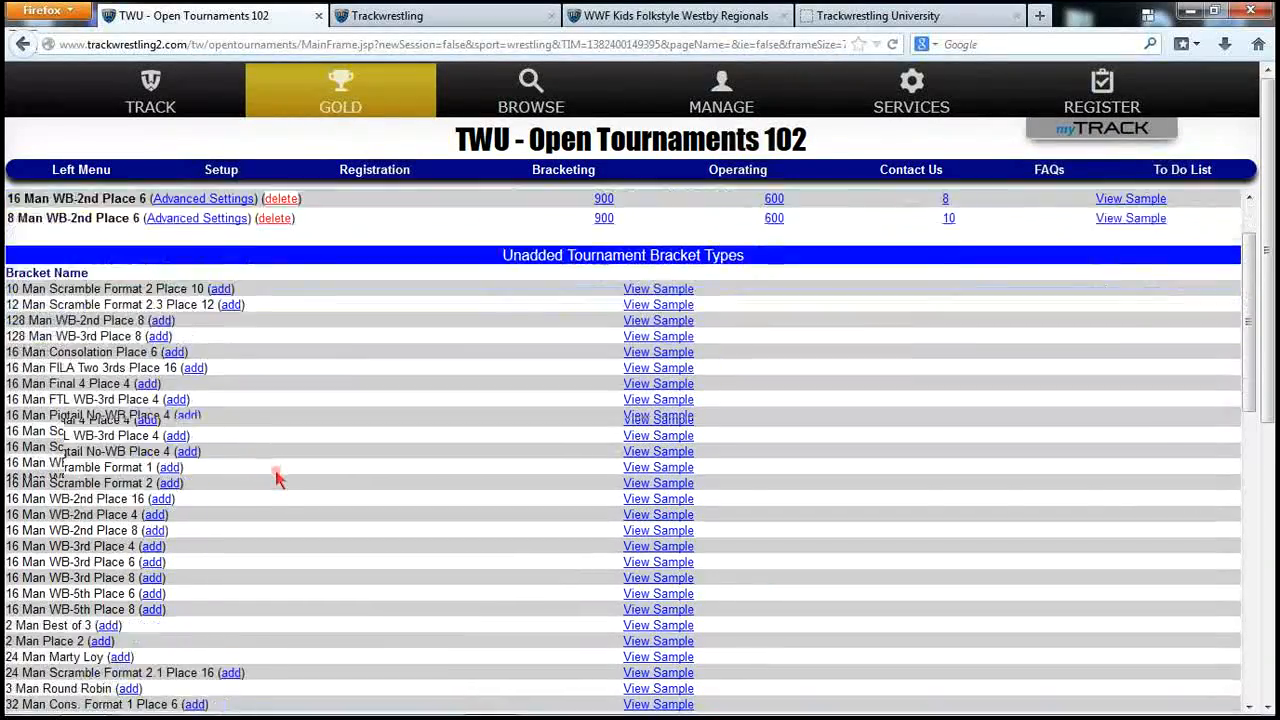
{"action": "scroll", "coordinate": [296, 478], "scroll_direction": "down", "scroll_amount": 1}
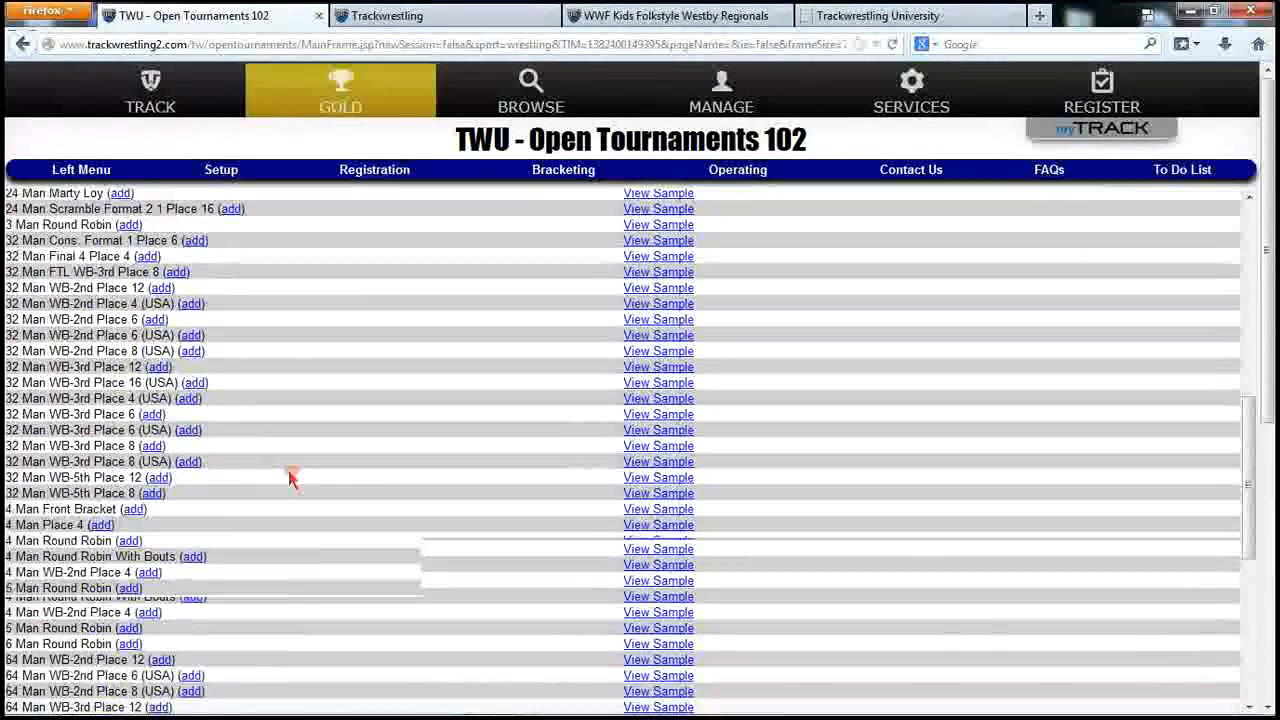
{"action": "left_click", "coordinate": [127, 507]}
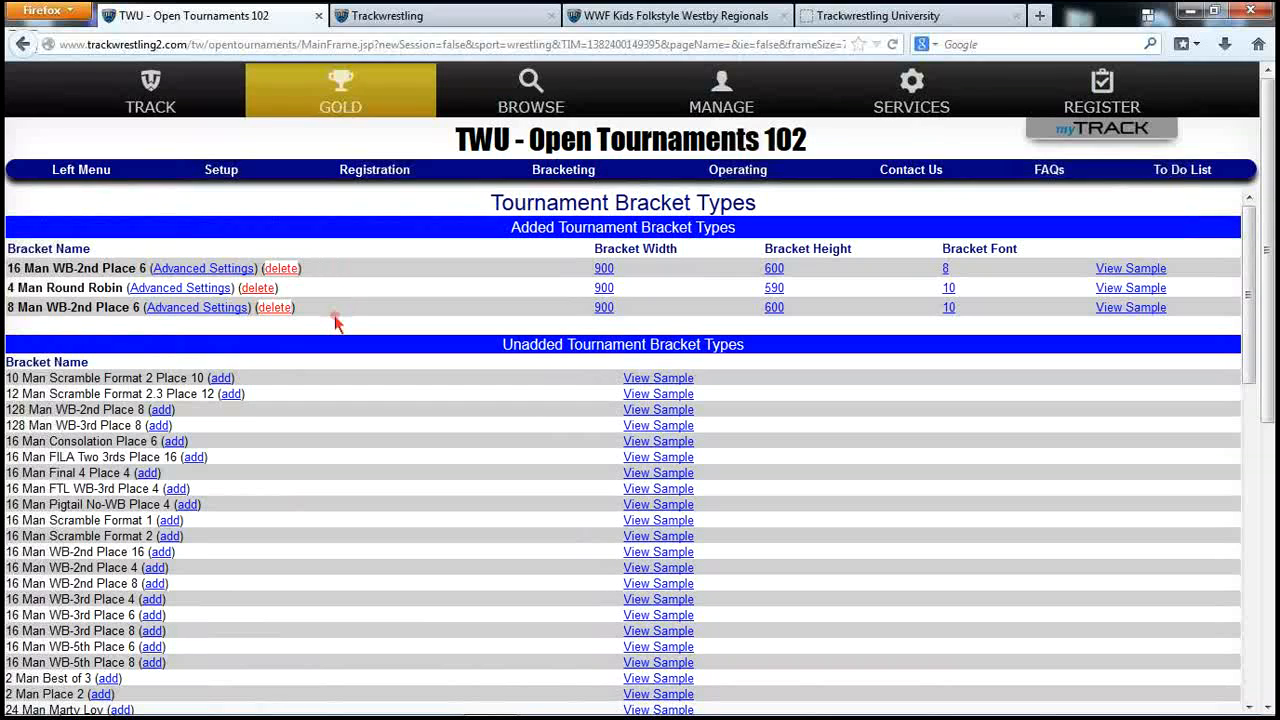
- Open the tournament groups and start a new group named "5th and 6th Grade"
{"action": "left_click", "coordinate": [227, 177]}
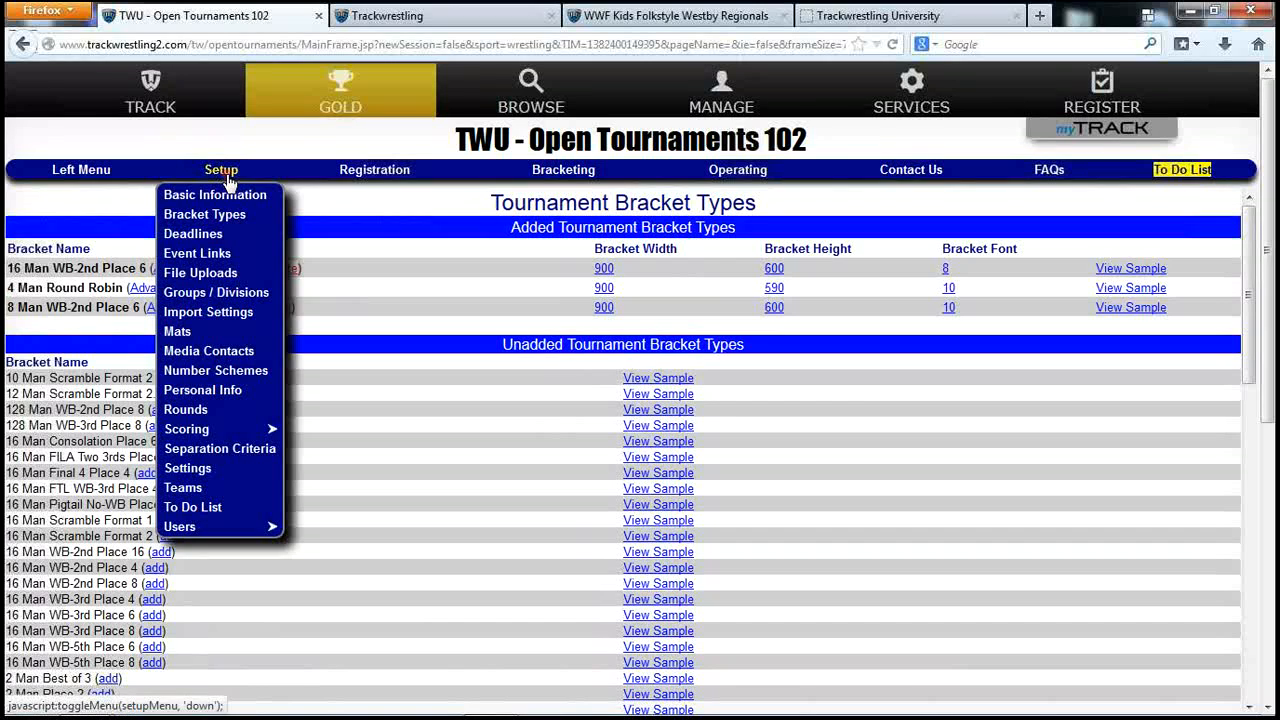
{"action": "left_click", "coordinate": [220, 290]}
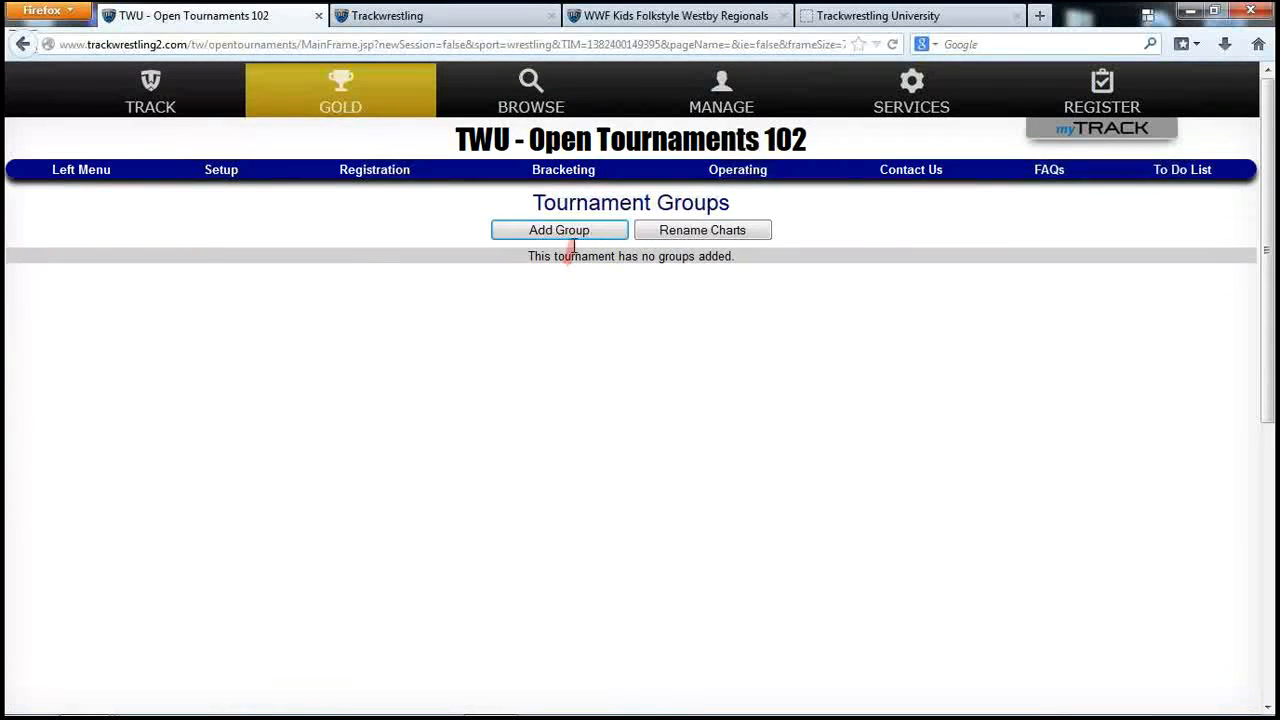
{"action": "left_click", "coordinate": [562, 231]}
{"action": "left_click", "coordinate": [181, 292]}
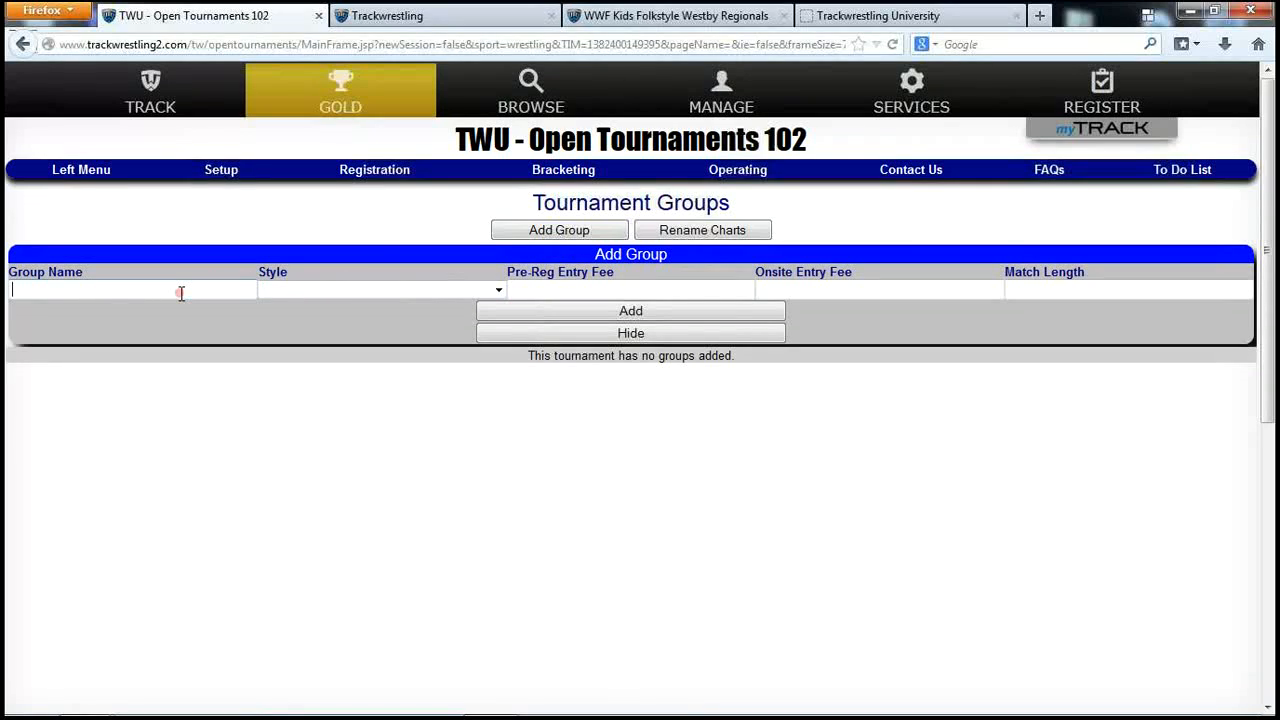
{"action": "type", "text": "5th a"}
{"action": "key", "text": "BackSpace"}
{"action": "key", "text": "BackSpace"}
{"action": "key", "text": "BackSpace"}
{"action": "type", "text": "6th Grade"}
- Set the new group's style to Folkstyle and its match length to 3 minutes, leave the entry fees empty, and add it
{"action": "left_click", "coordinate": [300, 289]}
{"action": "left_click", "coordinate": [350, 311]}
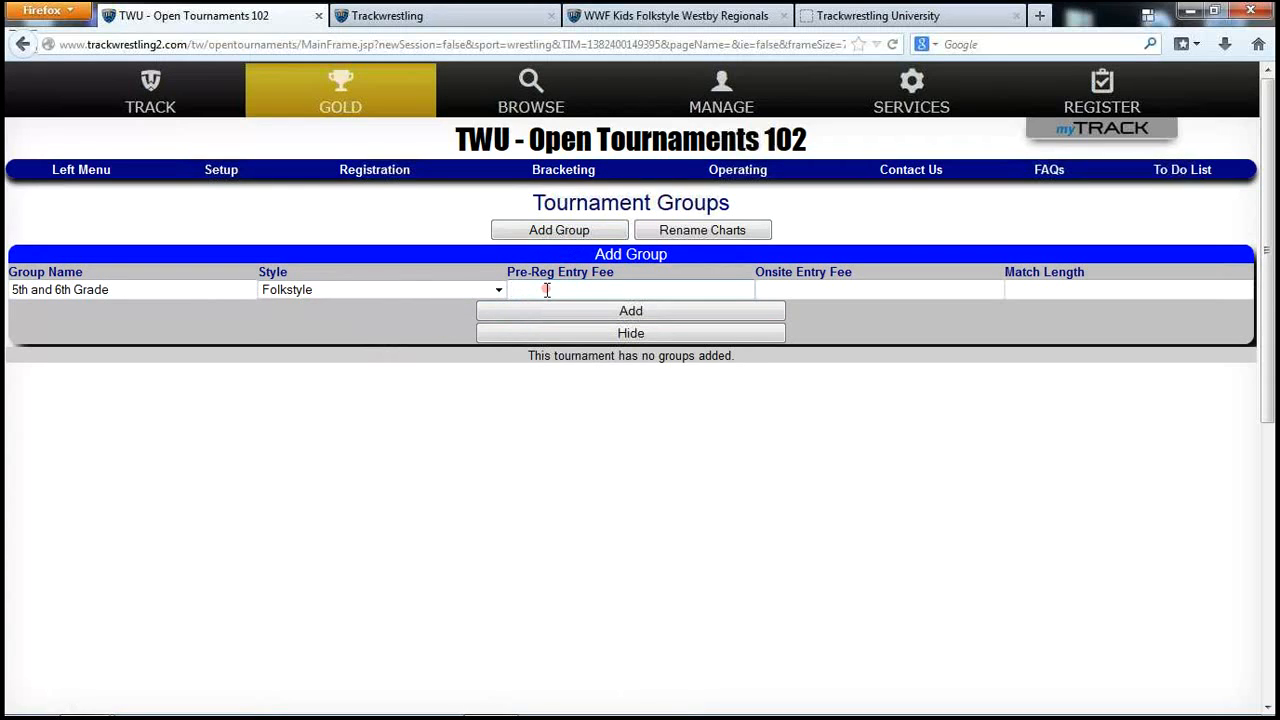
{"action": "left_click", "coordinate": [1028, 292]}
{"action": "type", "text": "3"}
{"action": "left_click", "coordinate": [656, 314]}
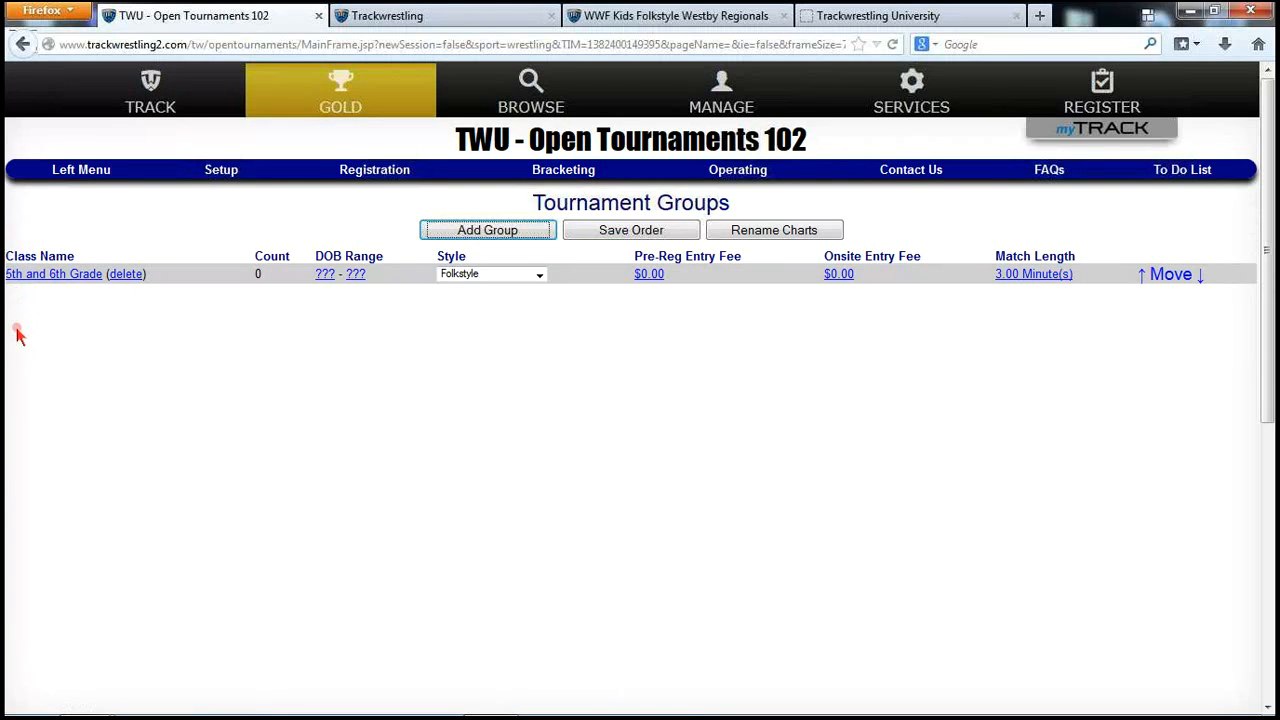
- Add a weight class 60 with a max weight of 60 and no bracket type to the 5th and 6th Grade group
{"action": "left_click", "coordinate": [70, 277]}
{"action": "left_click", "coordinate": [49, 276]}
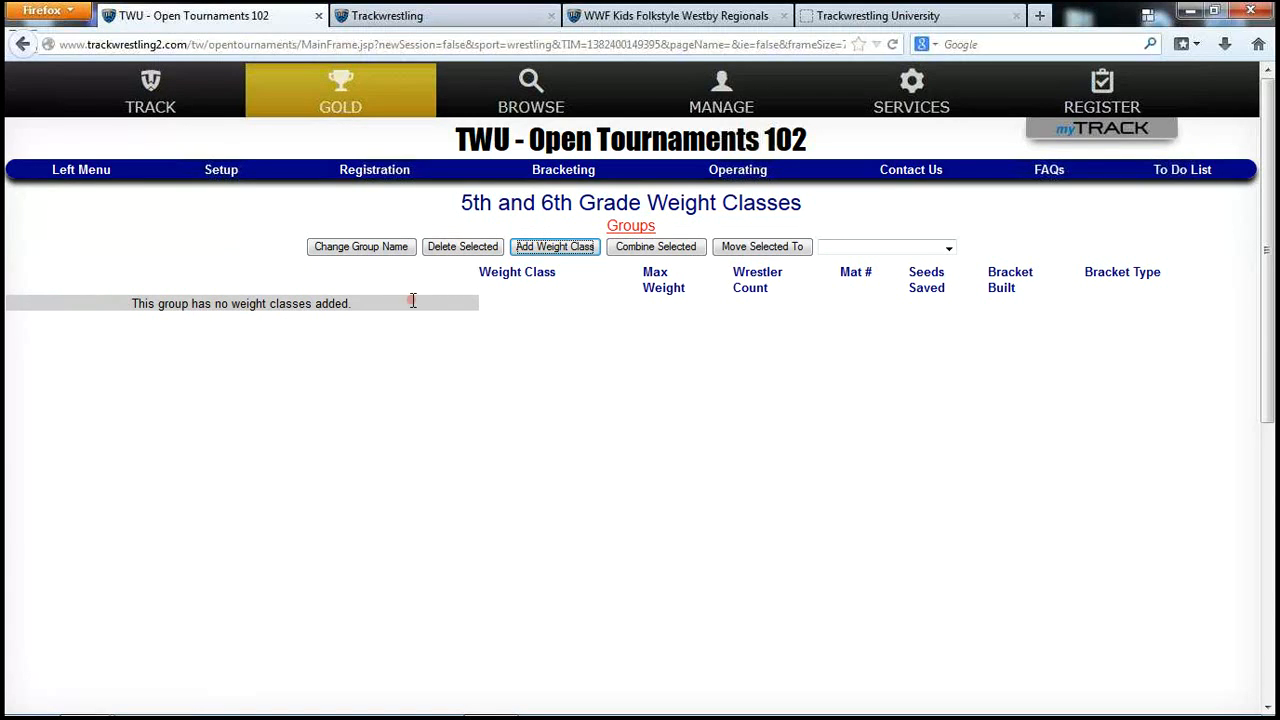
{"action": "left_click", "coordinate": [555, 250]}
{"action": "left_click", "coordinate": [556, 250]}
{"action": "left_click", "coordinate": [429, 300]}
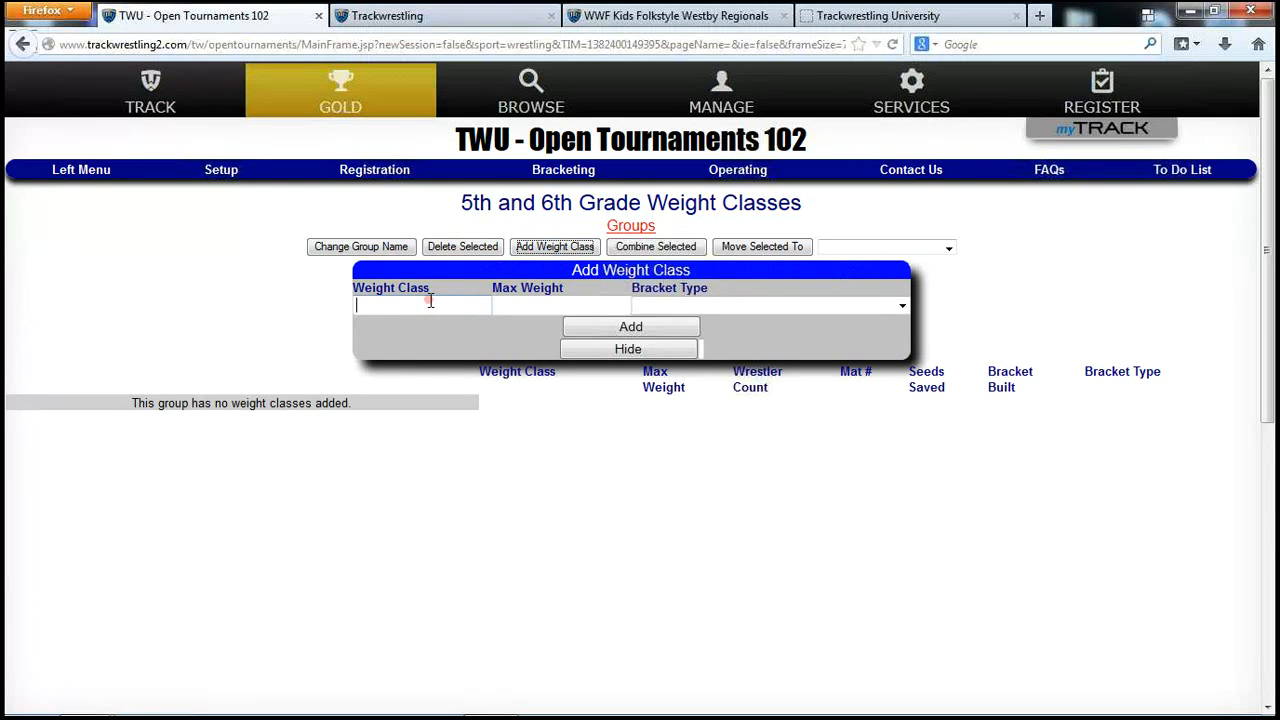
{"action": "type", "text": "60"}
{"action": "key", "text": "Tab"}
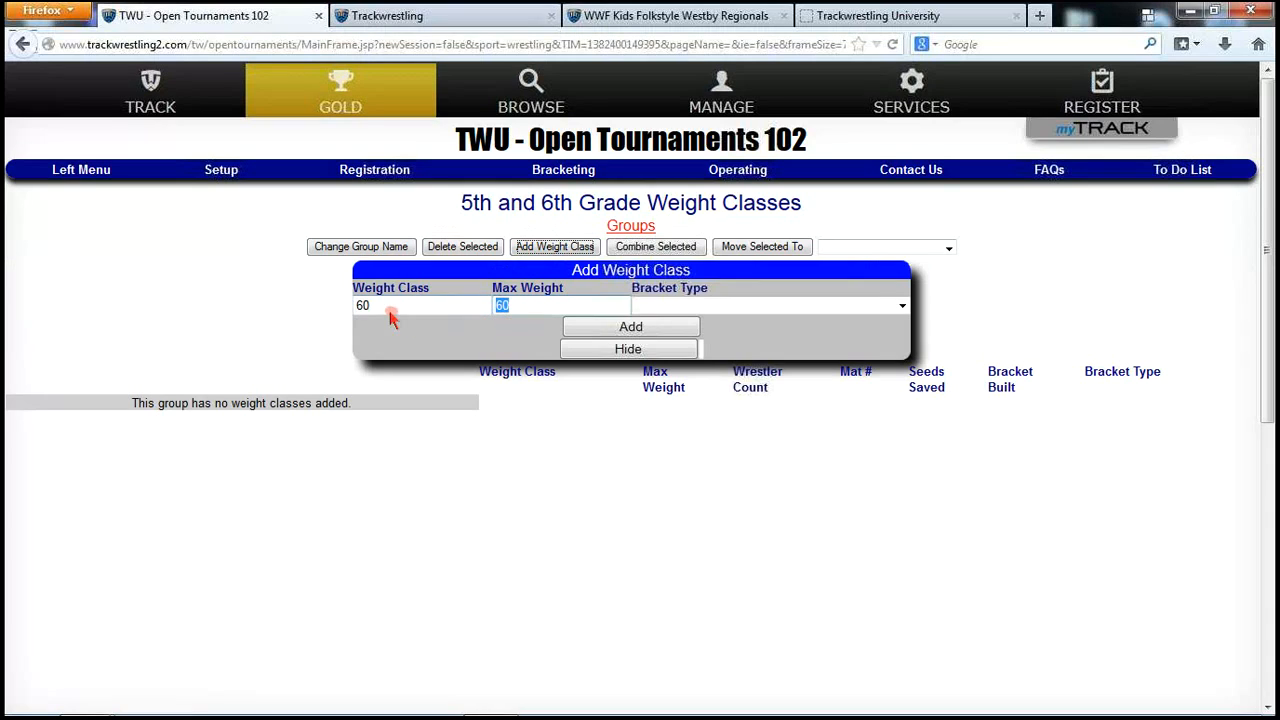
{"action": "left_click", "coordinate": [521, 305]}
{"action": "key", "text": "BackSpace"}
{"action": "left_click", "coordinate": [375, 308]}
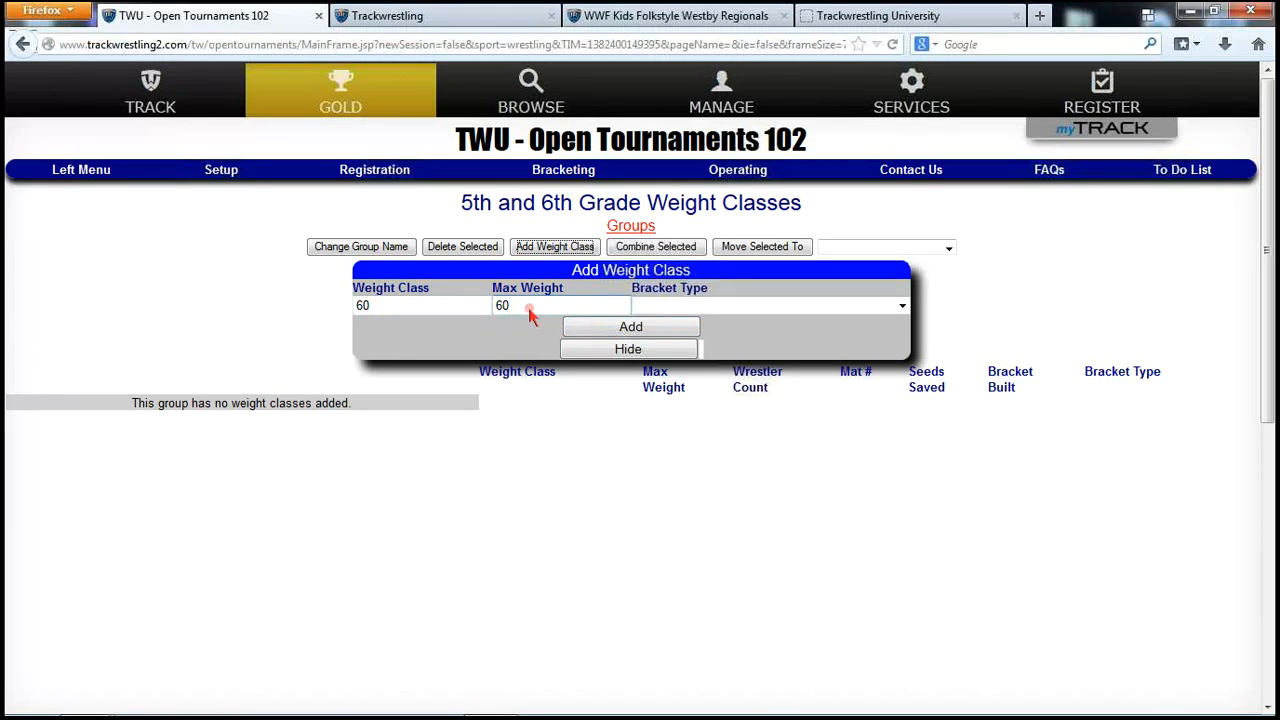
{"action": "left_click", "coordinate": [740, 308]}
{"action": "left_click", "coordinate": [757, 288]}
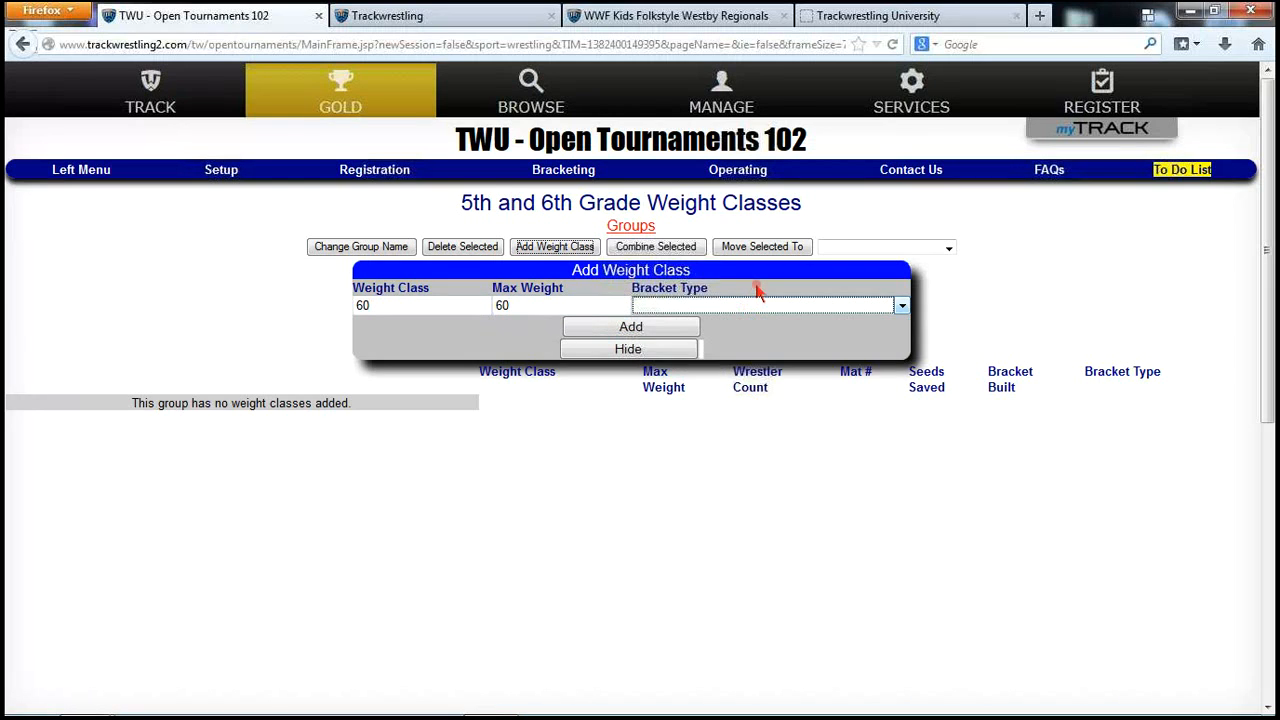
{"action": "left_click", "coordinate": [641, 330]}
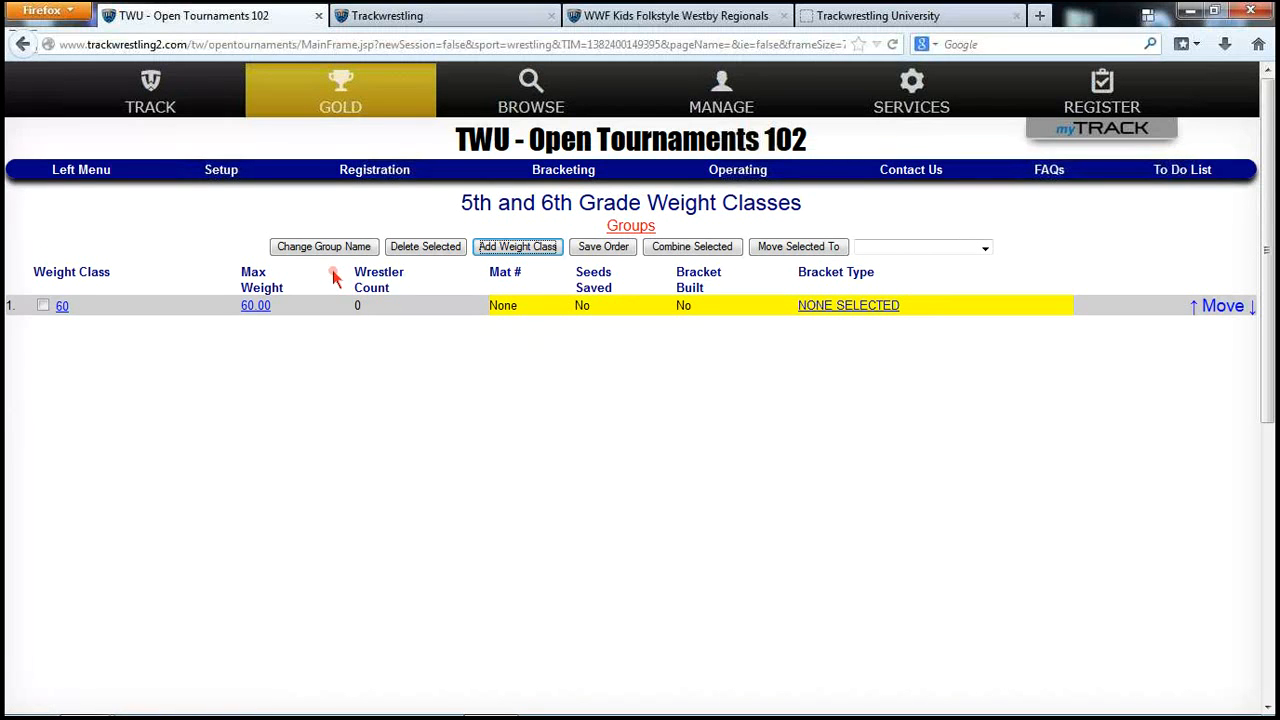
- Add a second weight class 65 with a max weight of 65 and no bracket type
{"action": "left_click", "coordinate": [506, 249]}
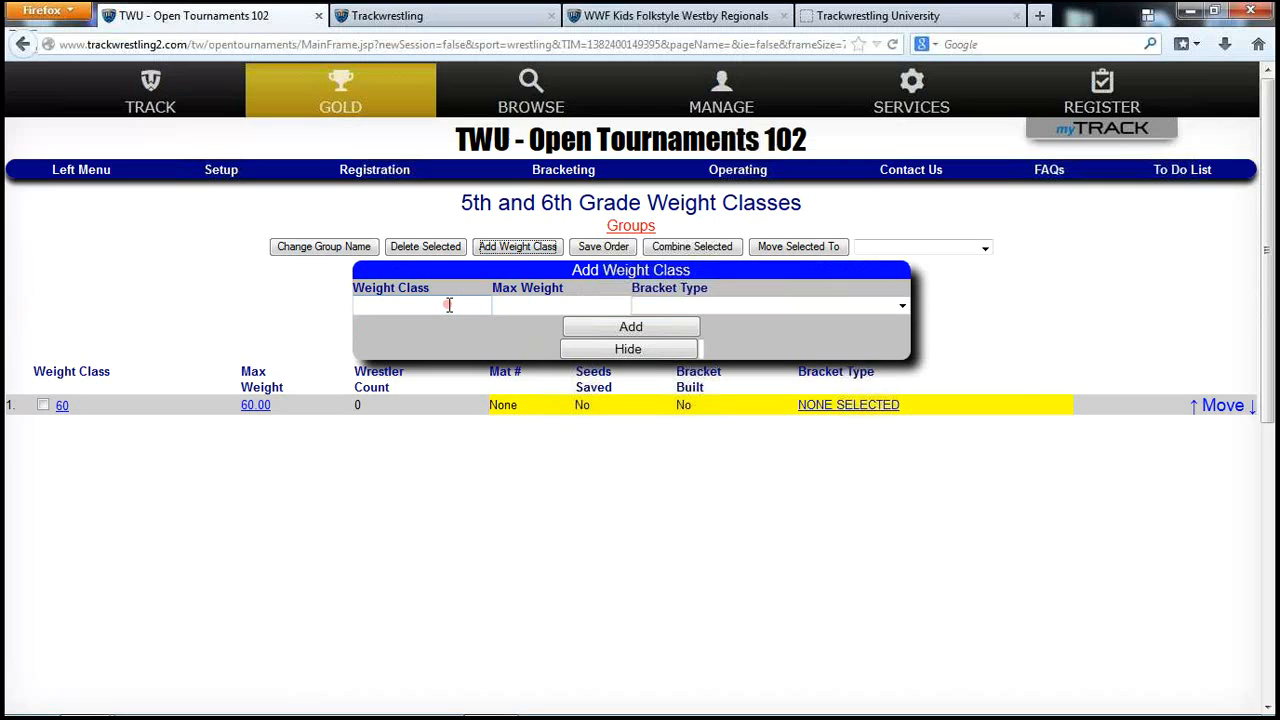
{"action": "type", "text": "65"}
{"action": "key", "text": "Tab"}
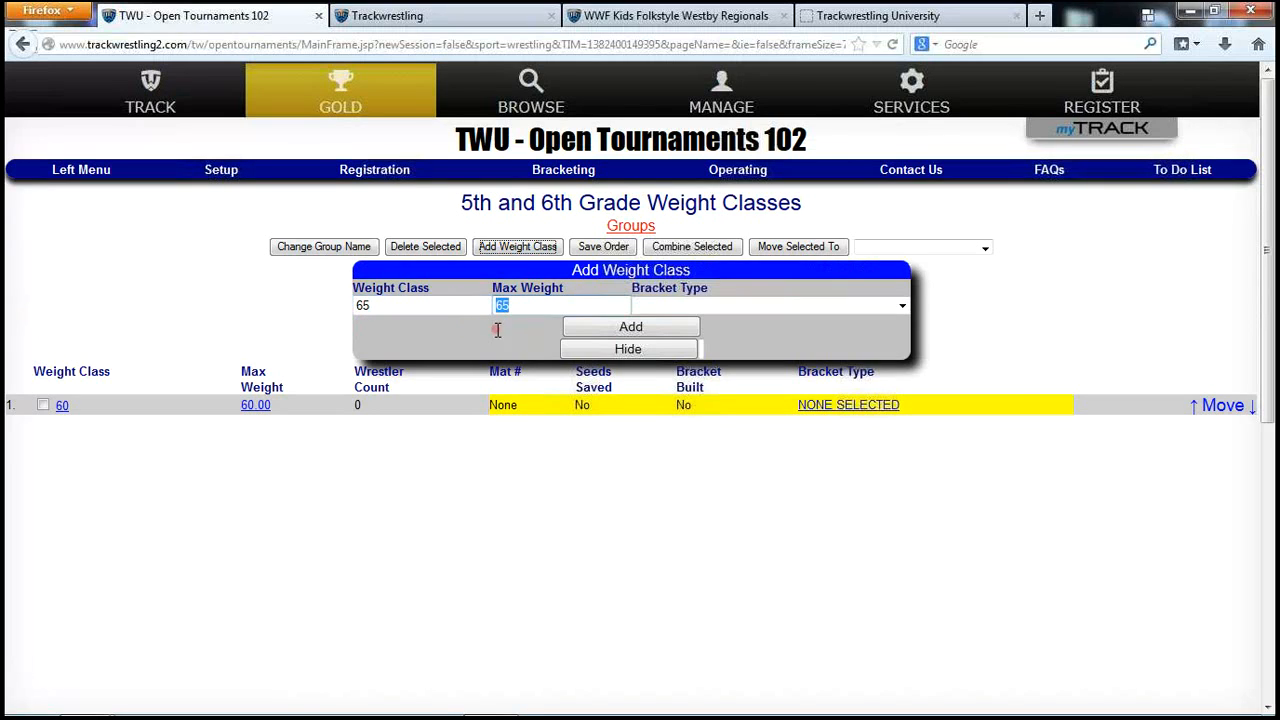
{"action": "left_click", "coordinate": [628, 328]}
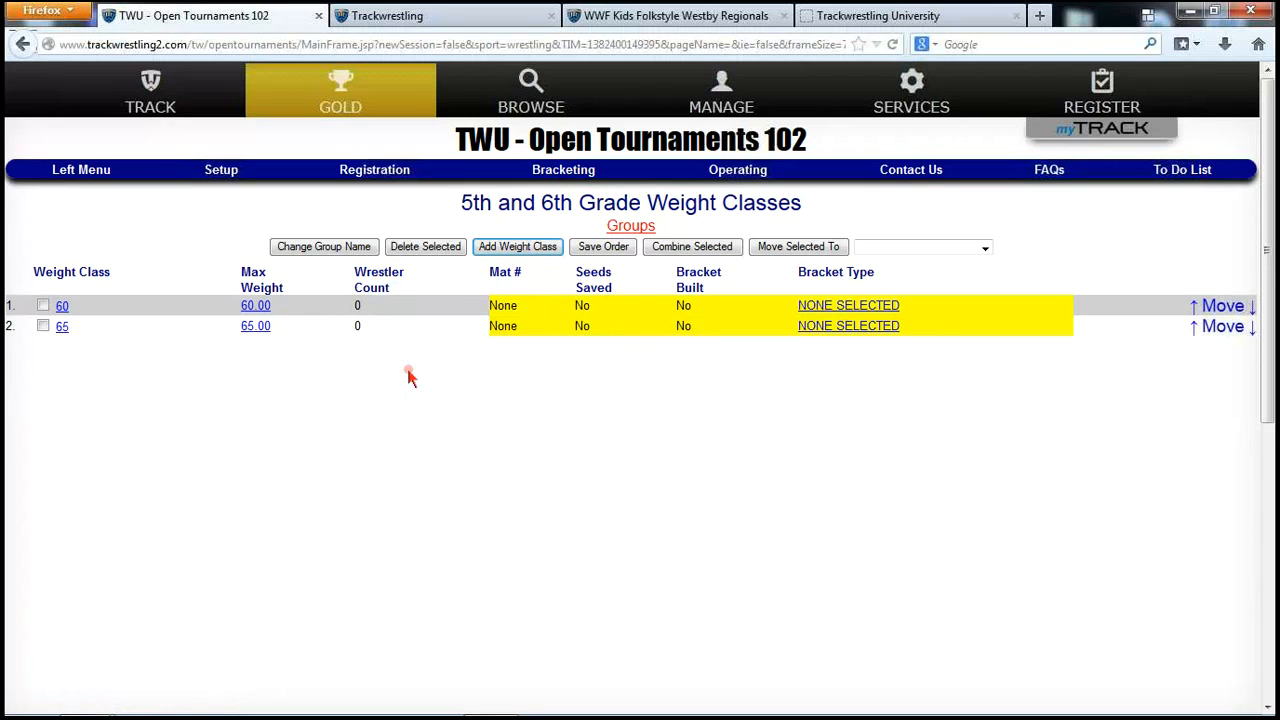
- Search "westby" in the import settings and choose the WWF Kids Folkstyle Westby Regionals of 03/09/2013 as the import source
{"action": "left_click", "coordinate": [221, 172]}
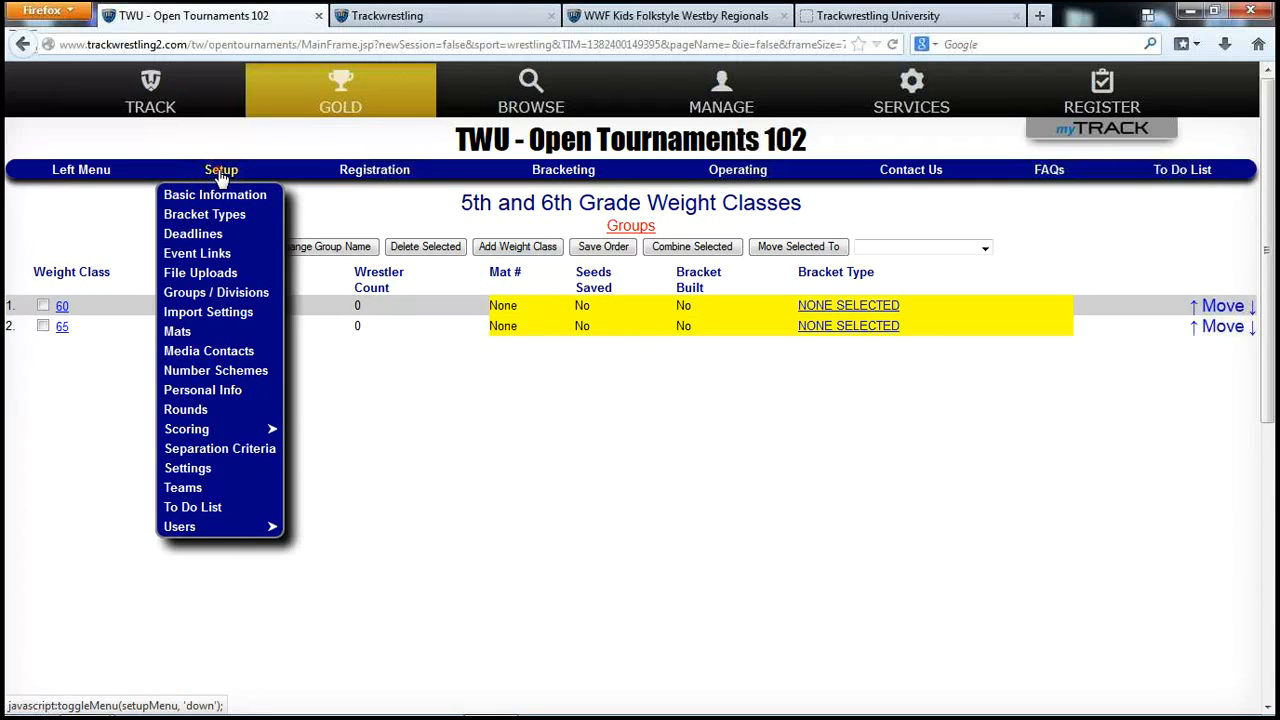
{"action": "left_click", "coordinate": [209, 314]}
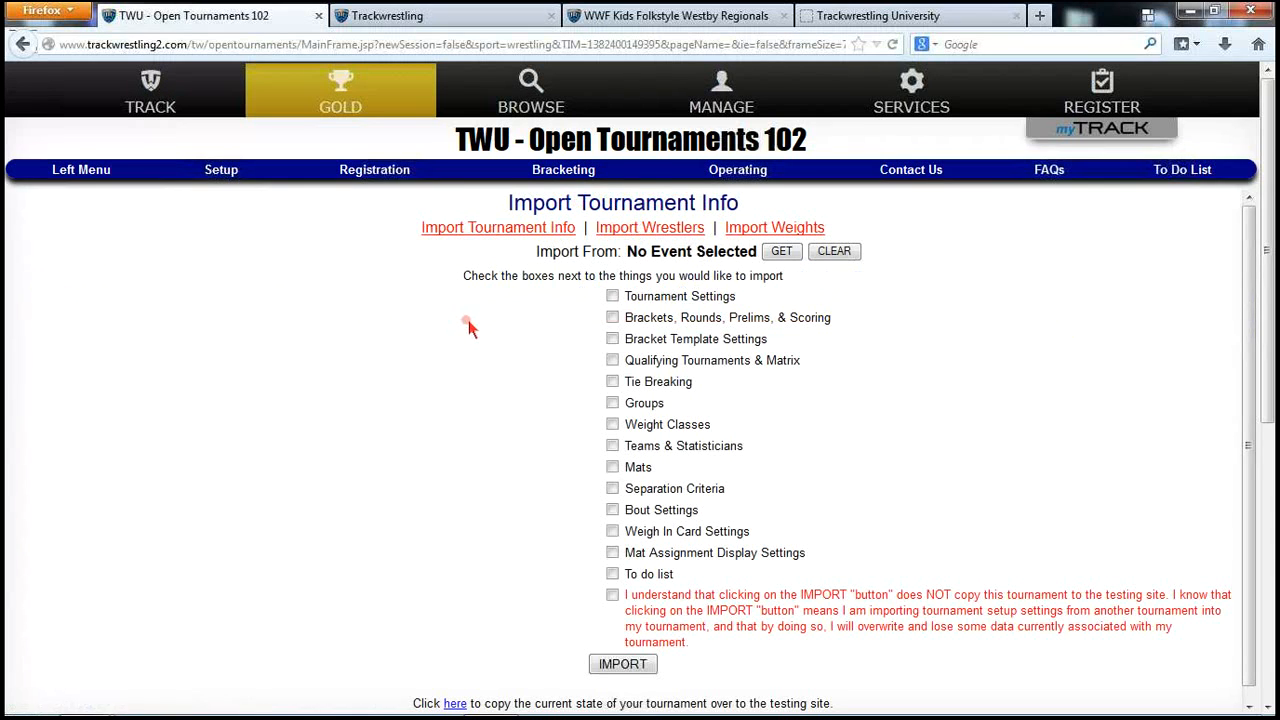
{"action": "left_click", "coordinate": [781, 252]}
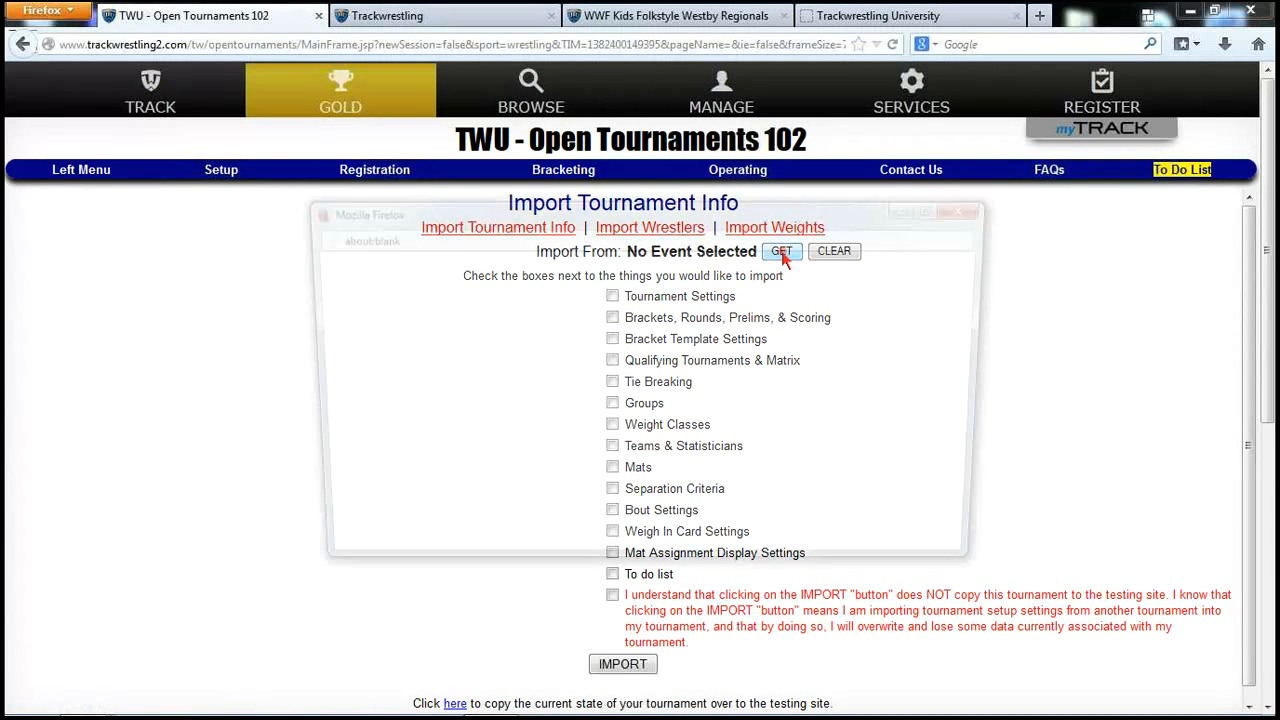
{"action": "left_click", "coordinate": [373, 300]}
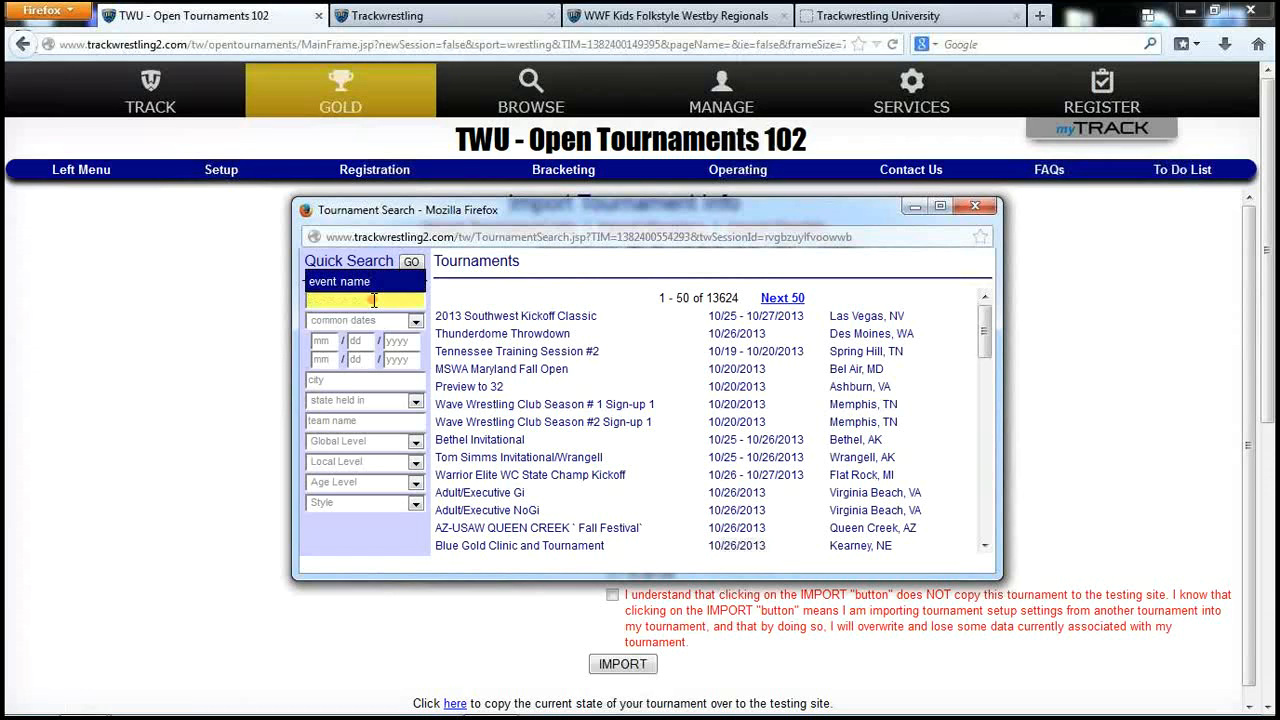
{"action": "type", "text": "westby"}
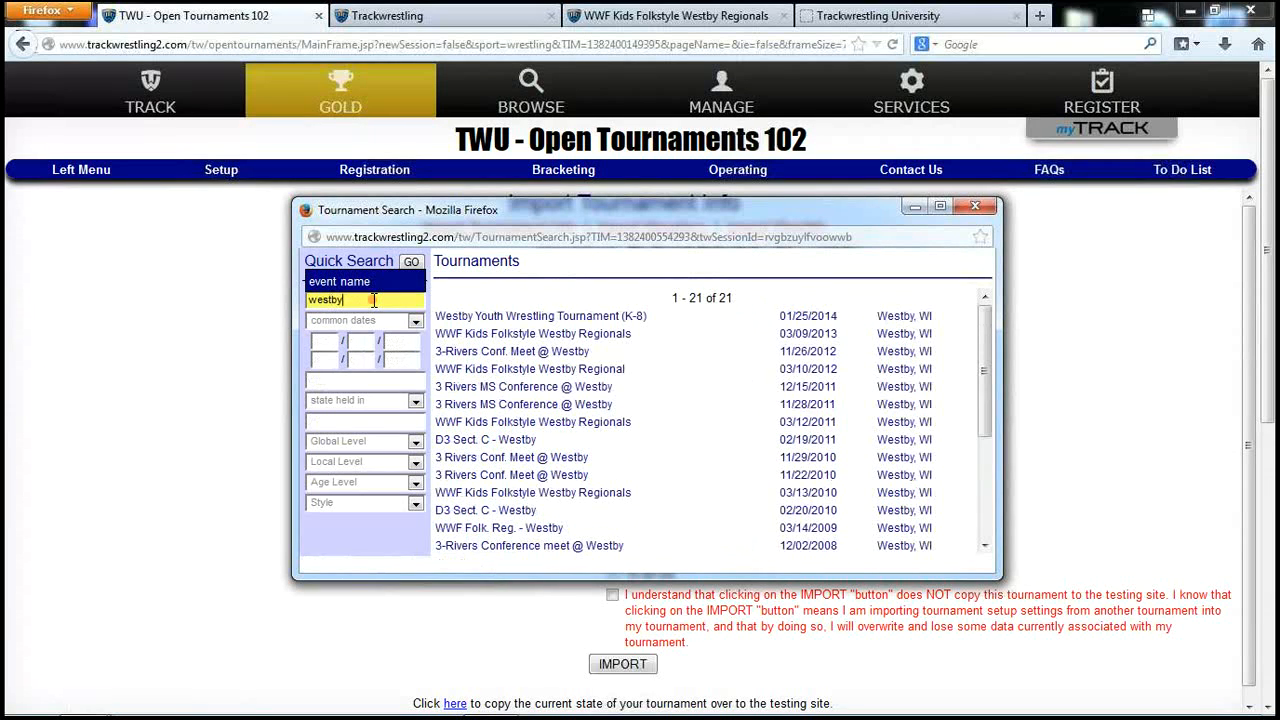
{"action": "left_click", "coordinate": [567, 336]}
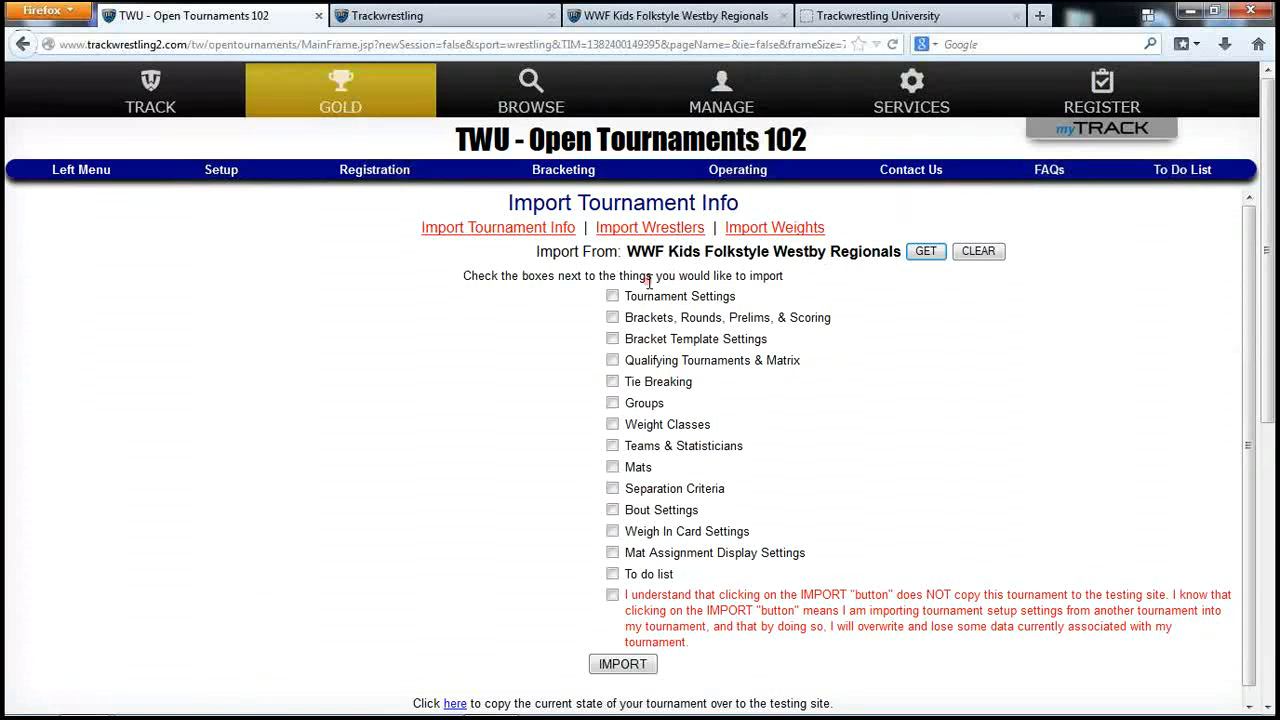
- Import the Groups, Weight Classes, and Teams & Statisticians from the chosen event, accepting the overwrite of existing data
{"action": "left_click", "coordinate": [613, 405]}
{"action": "left_click", "coordinate": [612, 446]}
{"action": "left_click", "coordinate": [612, 595]}
{"action": "left_click", "coordinate": [622, 665]}
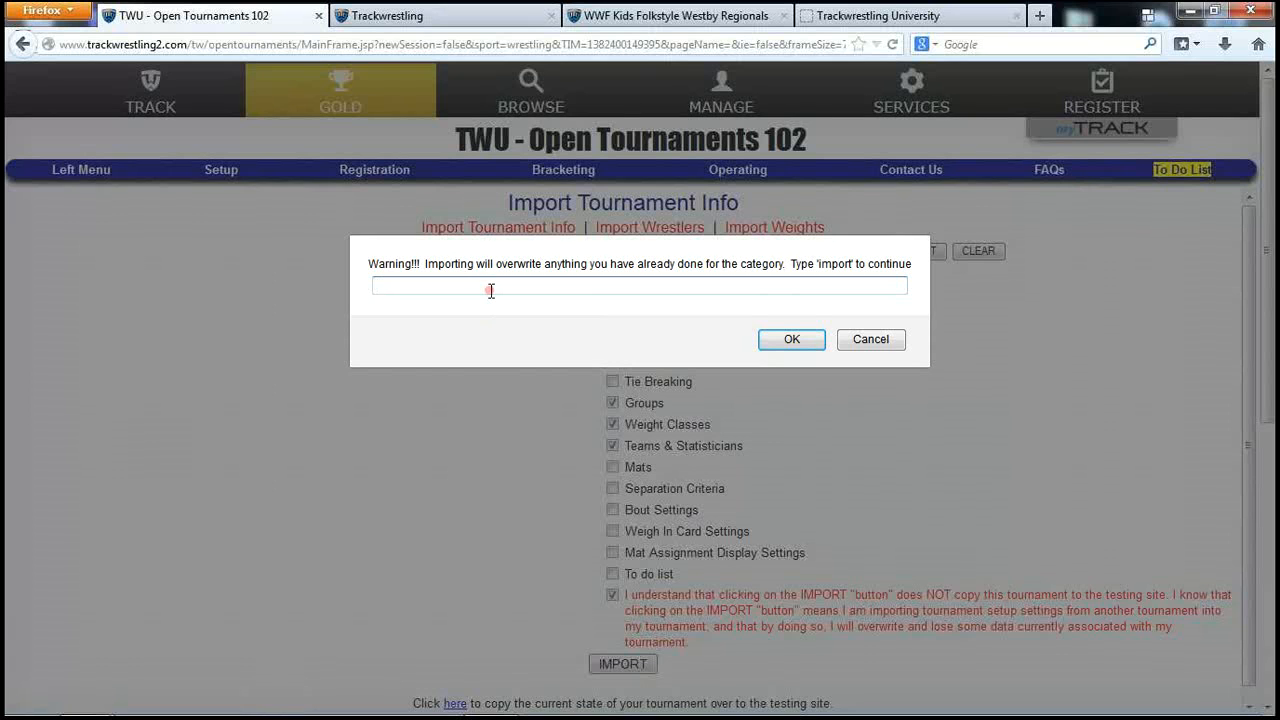
{"action": "key", "text": "Return"}
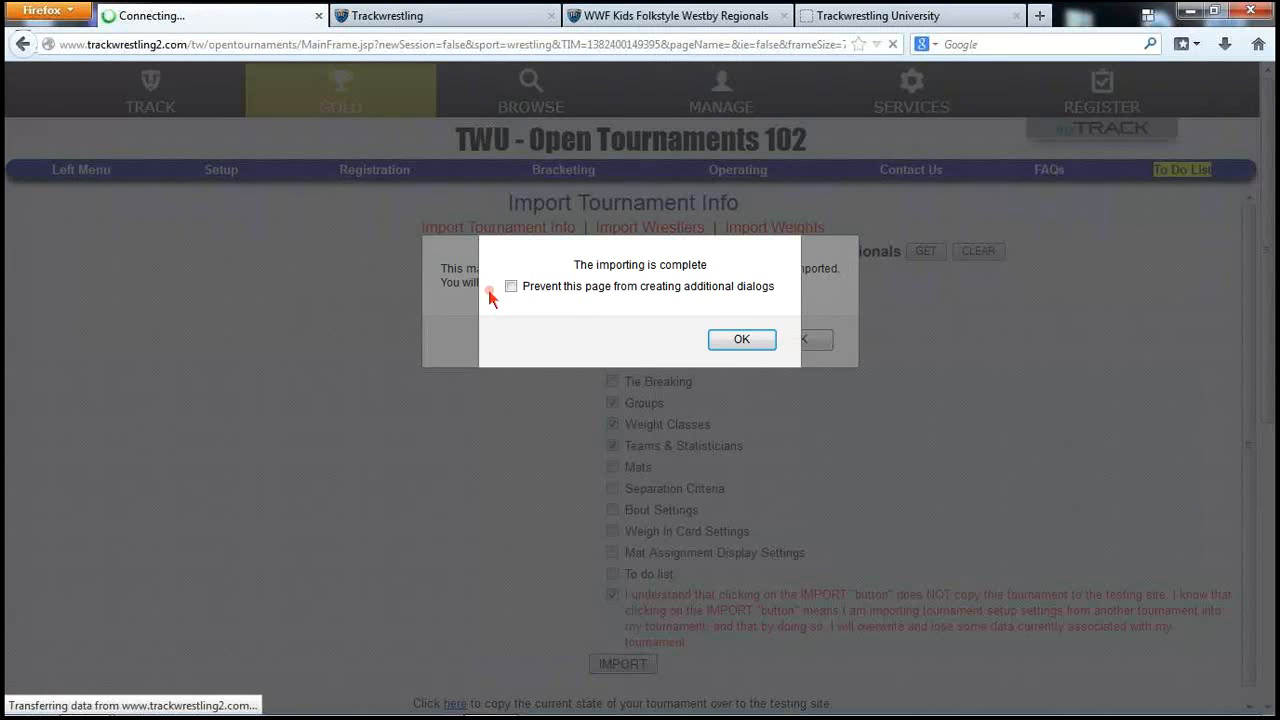
{"action": "left_click", "coordinate": [772, 343]}
{"action": "left_click", "coordinate": [781, 341]}
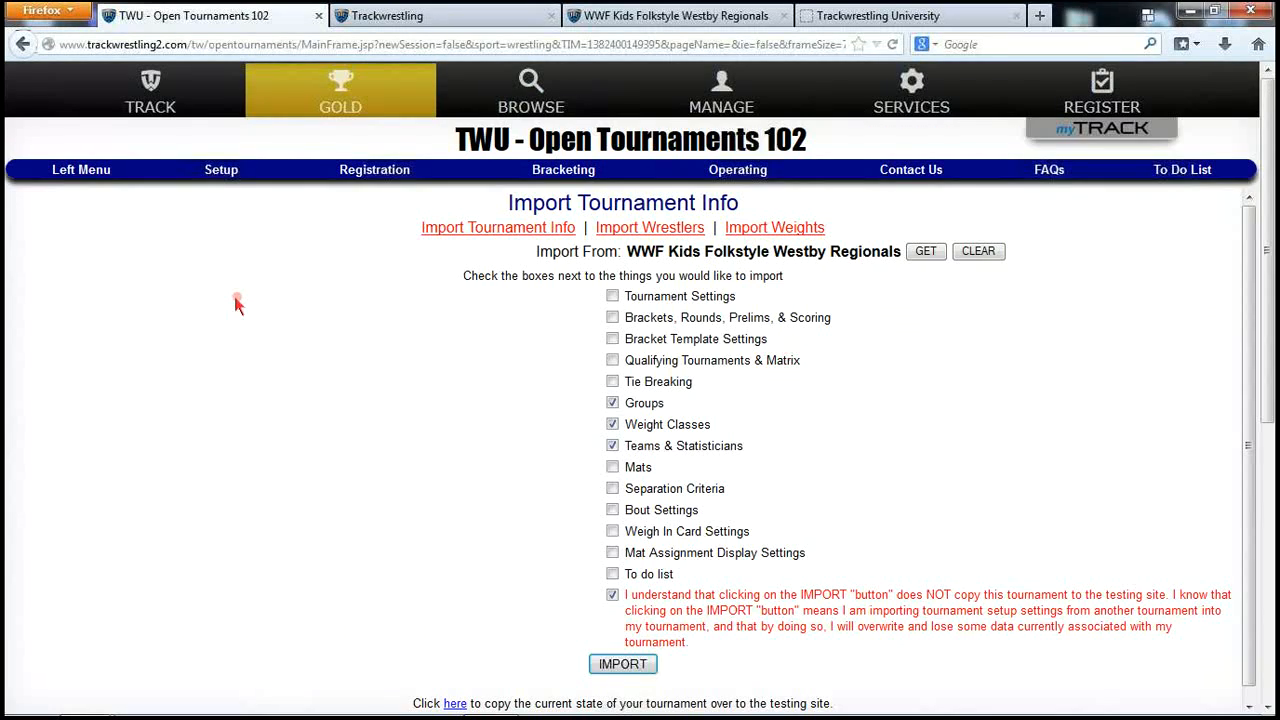
- Review the imported teams and the tournament's groups
{"action": "left_click", "coordinate": [221, 172]}
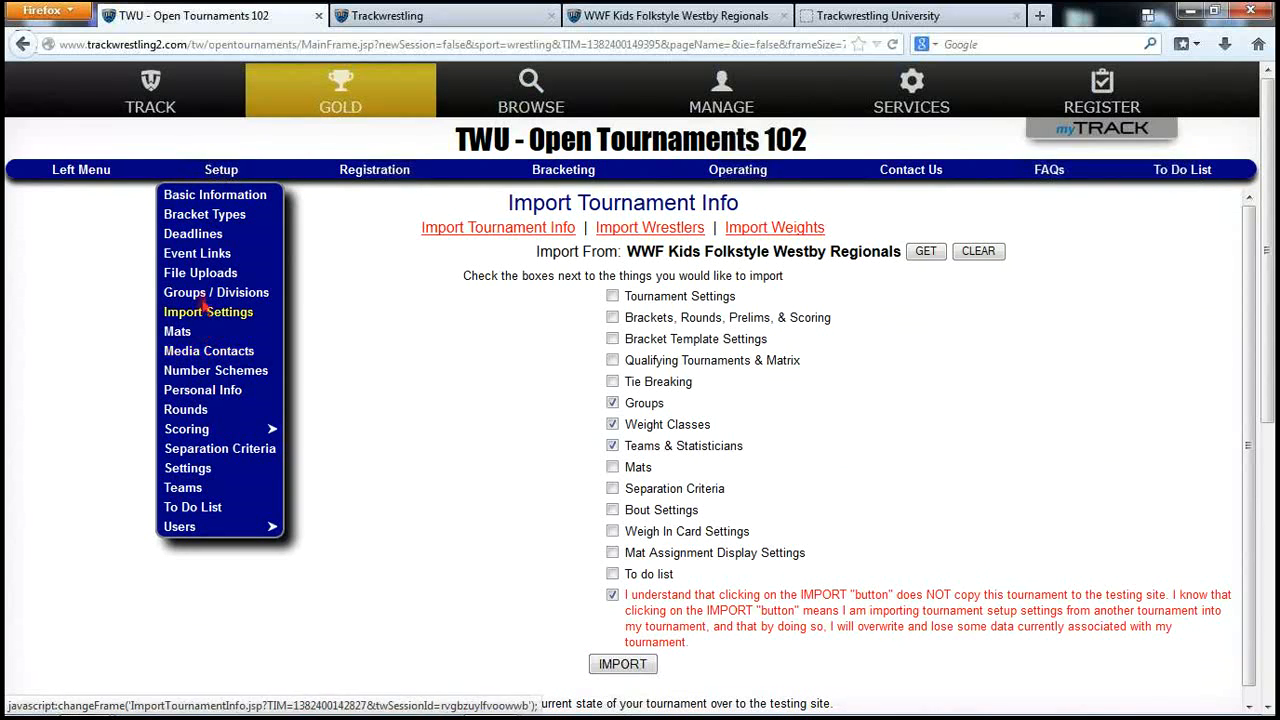
{"action": "left_click", "coordinate": [191, 486]}
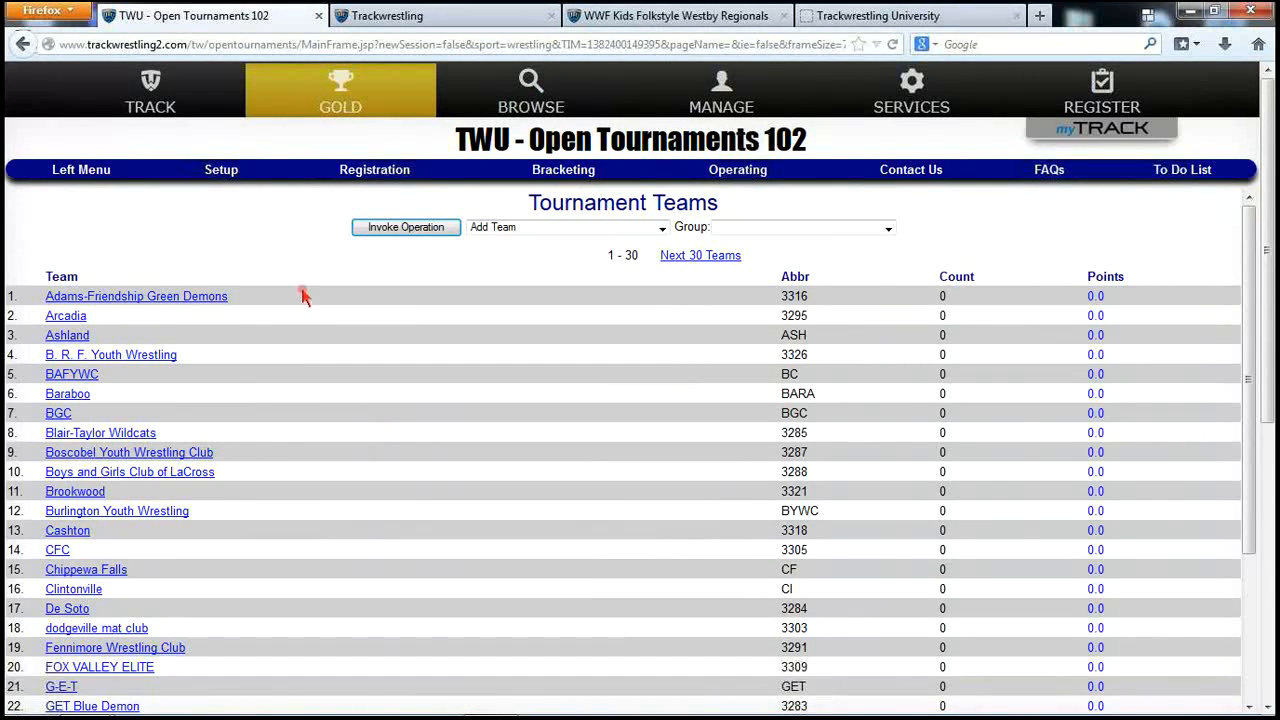
{"action": "left_click", "coordinate": [222, 171]}
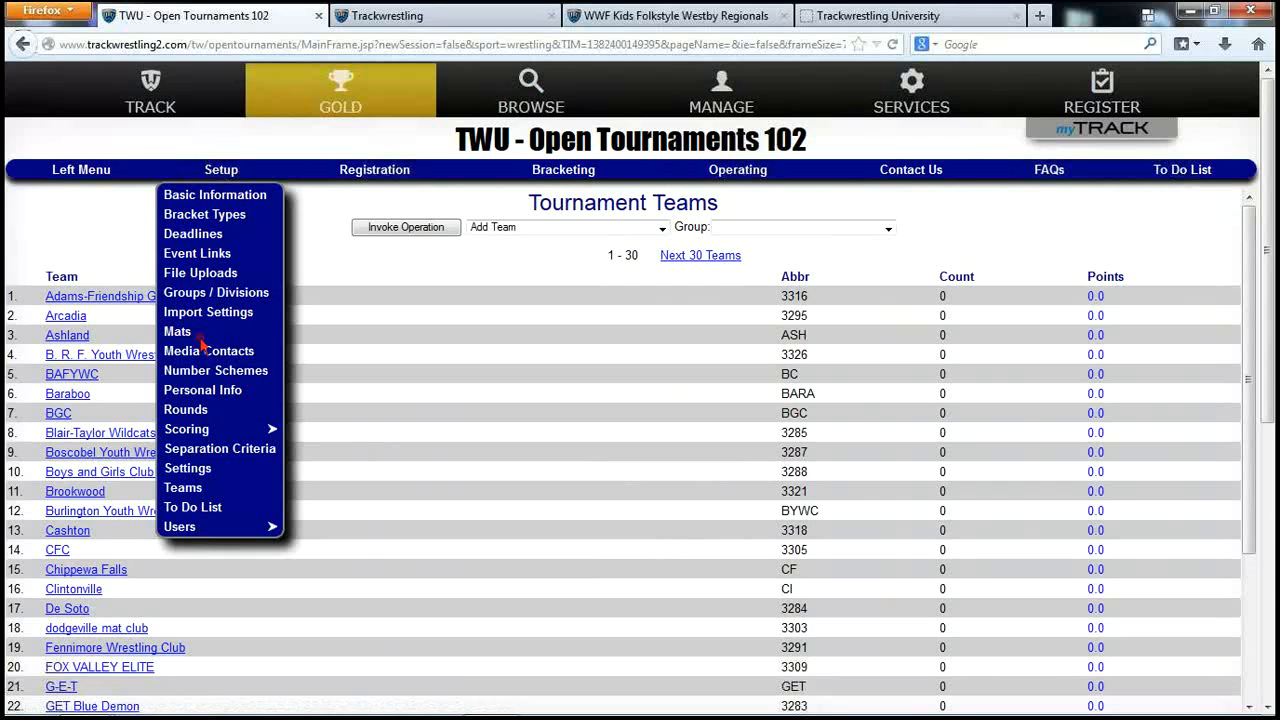
{"action": "left_click", "coordinate": [200, 292]}
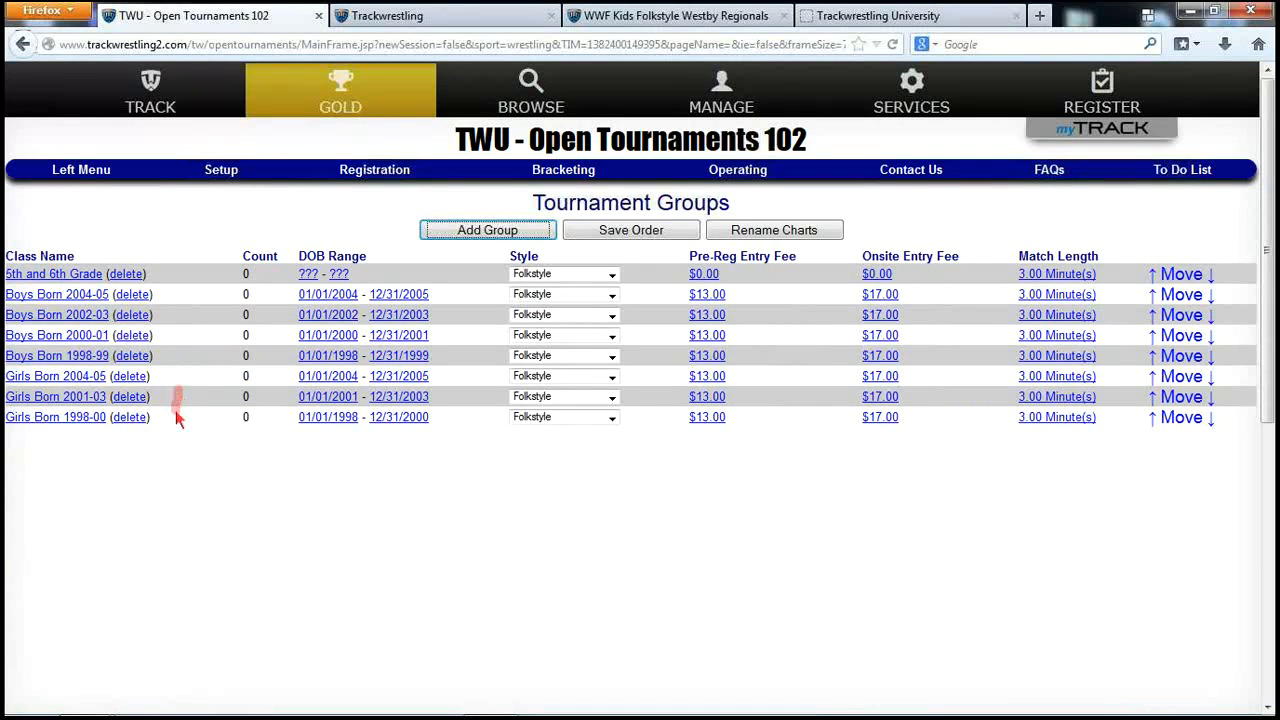
- Delete the entire 5th and 6th Grade group, confirming with "deleteentiregroup"
{"action": "left_click", "coordinate": [128, 274]}
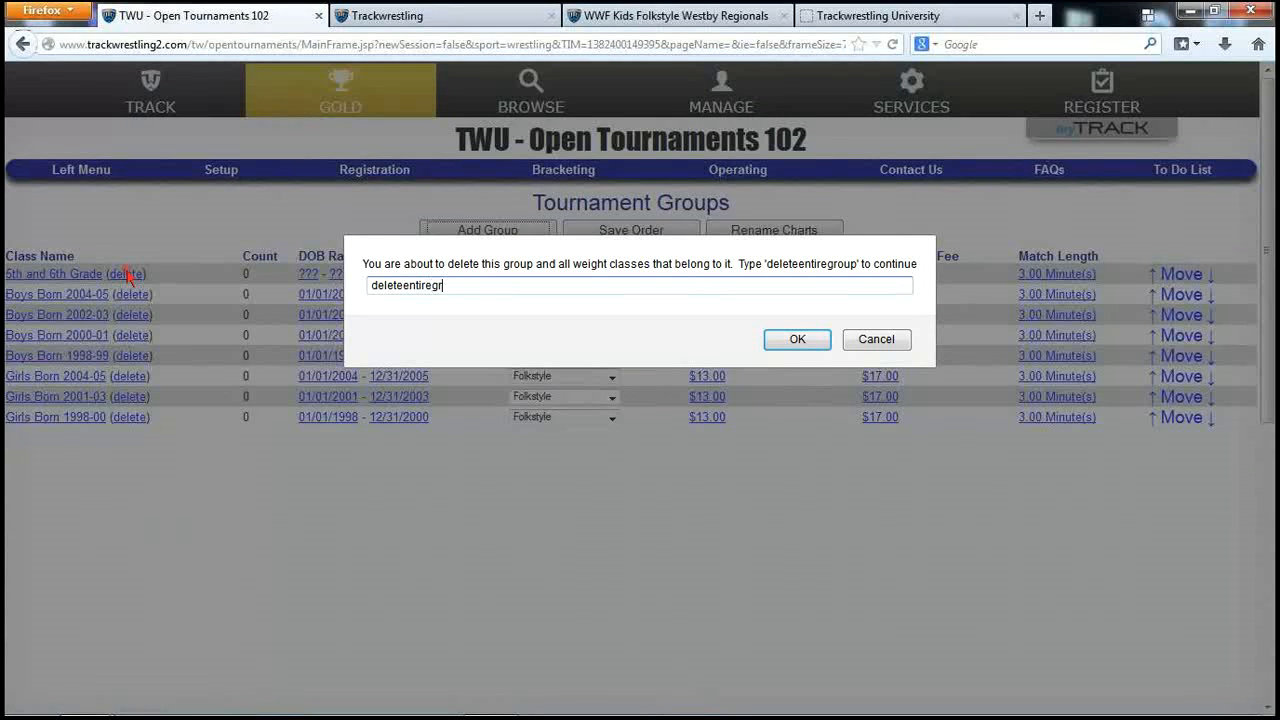
{"action": "key", "text": "Return"}
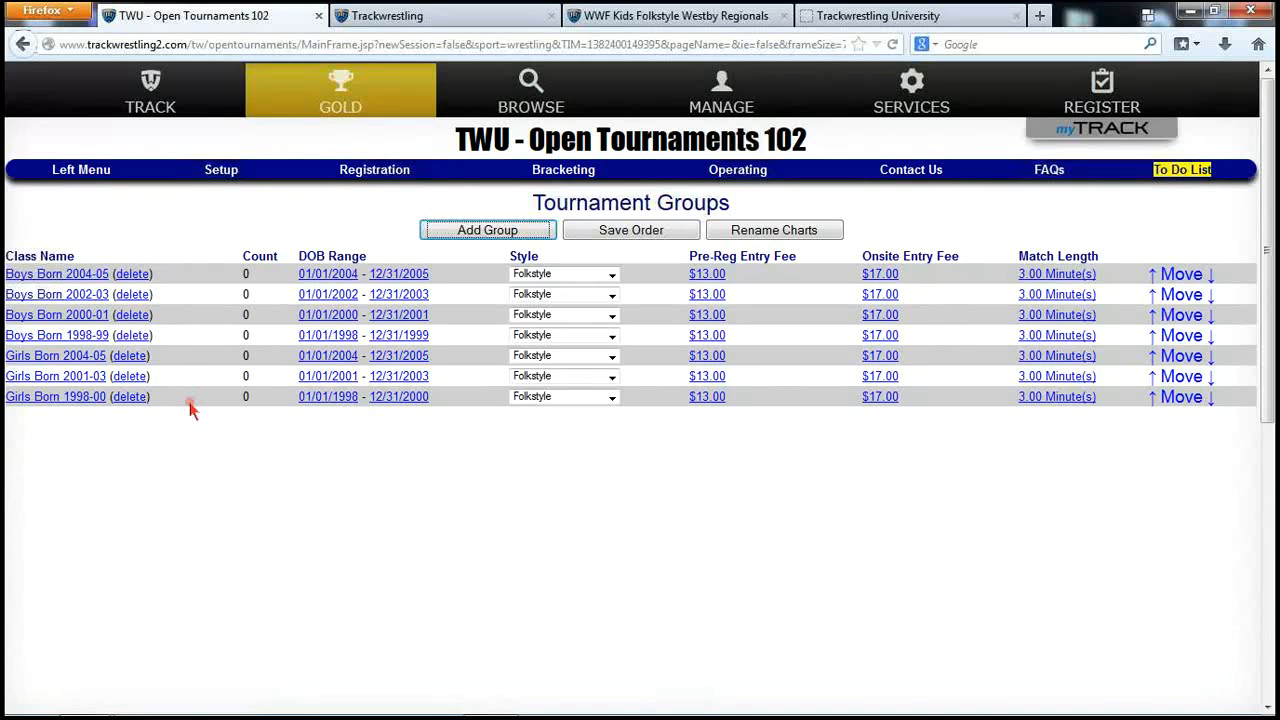
- Review the weight classes of the Boys Born 2004-05 group and the activity points in the scoring setup
{"action": "left_click", "coordinate": [62, 275]}
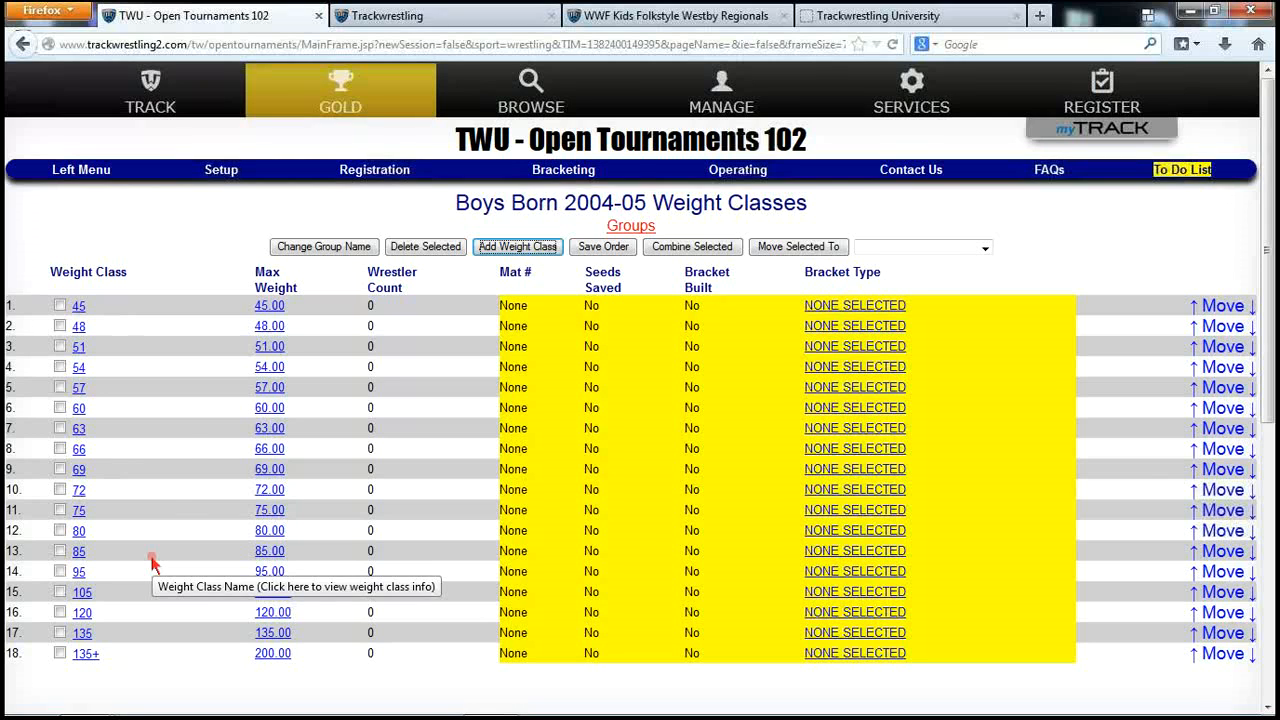
{"action": "left_click", "coordinate": [222, 173]}
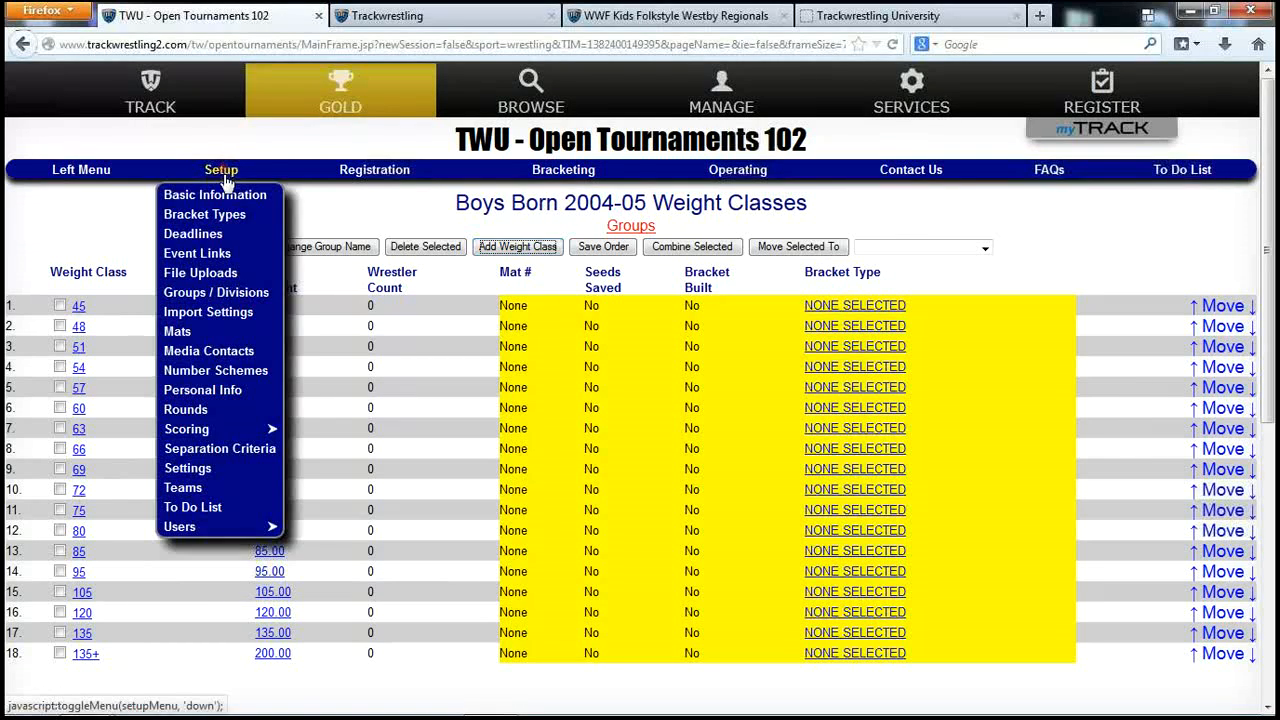
{"action": "left_click", "coordinate": [218, 430]}
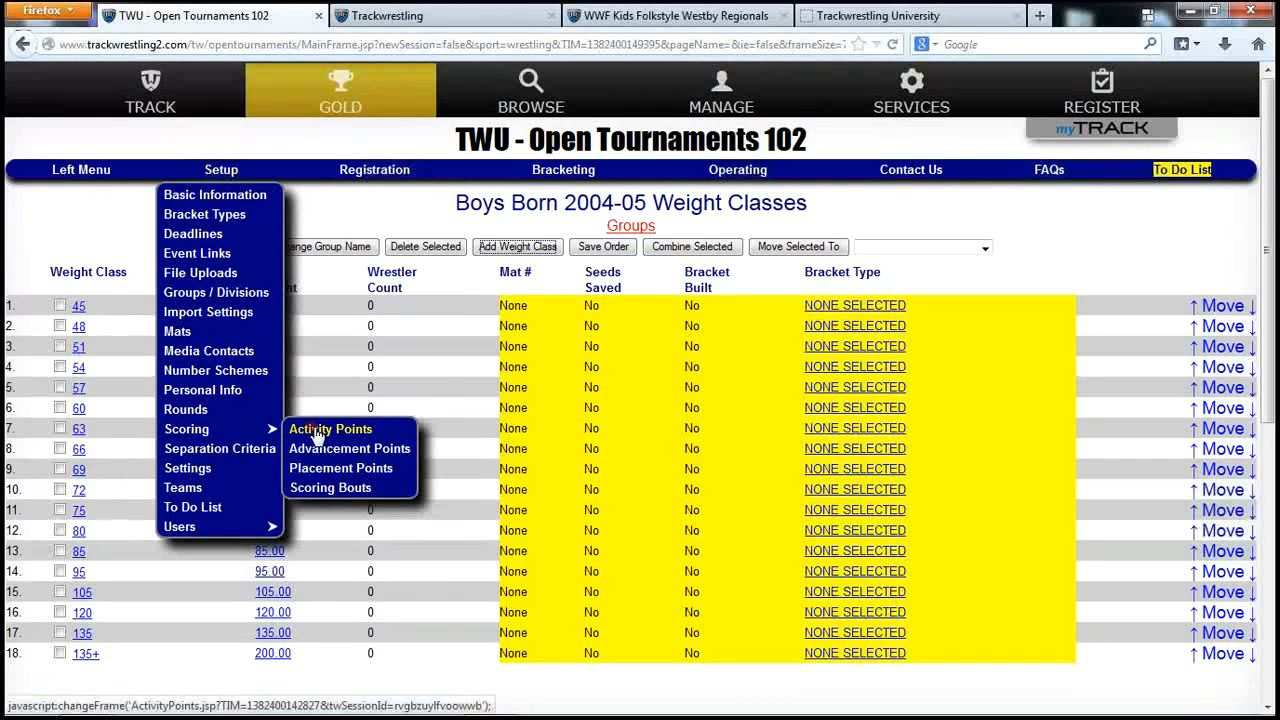
{"action": "left_click", "coordinate": [316, 432]}
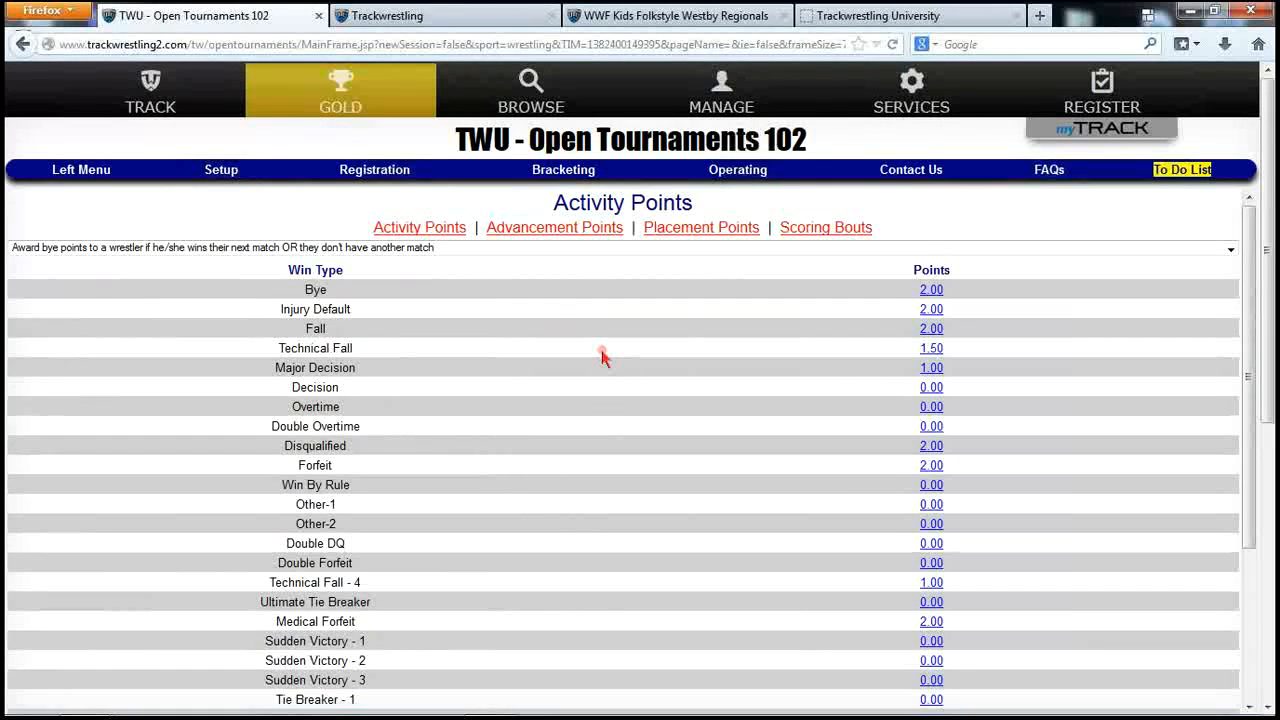
- Open the tournament rounds to review the rounds for each bracket type
{"action": "left_click", "coordinate": [222, 172]}
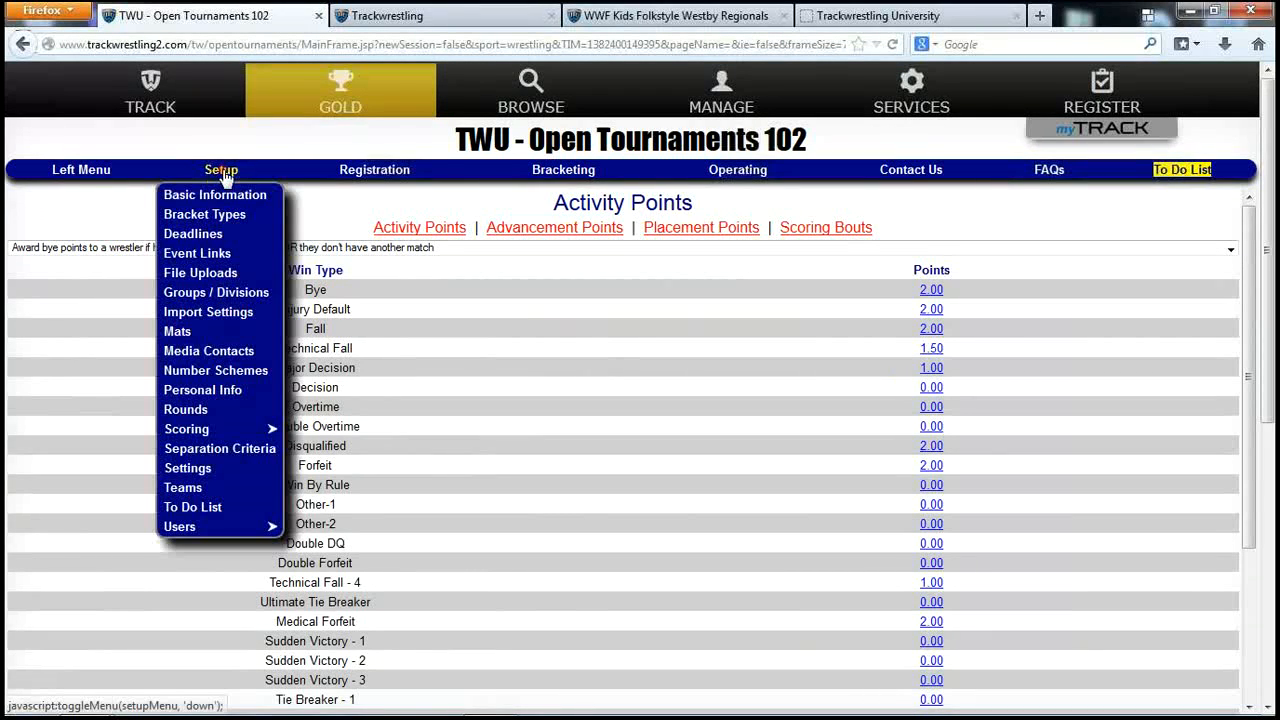
{"action": "left_click", "coordinate": [198, 410]}
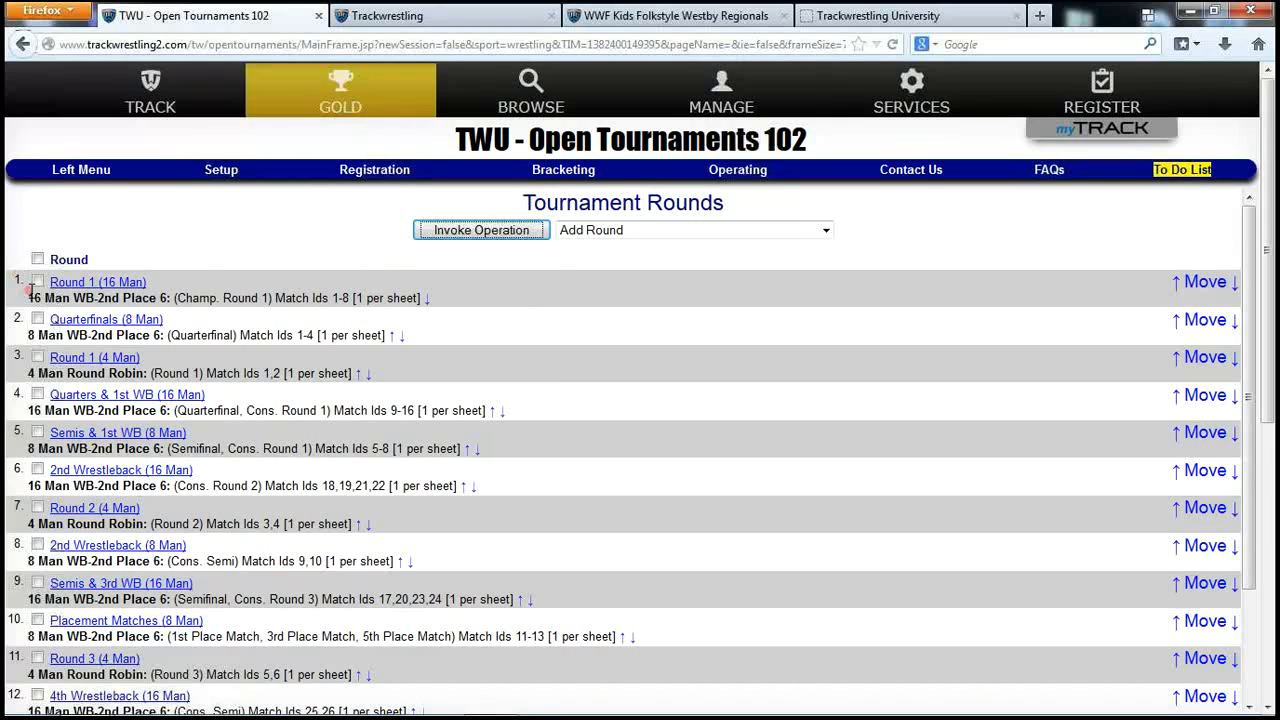
- Check which operations are available for the tournament rounds, and open the tournament's number schemes
{"action": "left_click", "coordinate": [626, 230]}
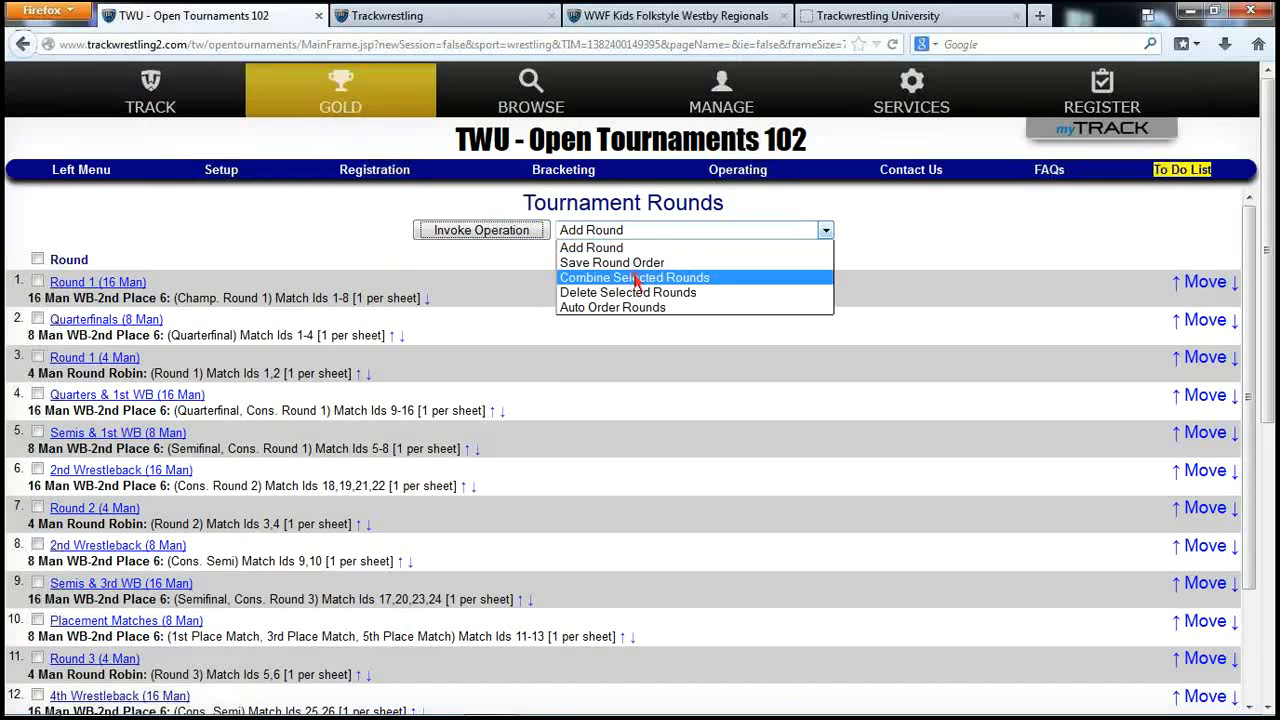
{"action": "left_click", "coordinate": [362, 224]}
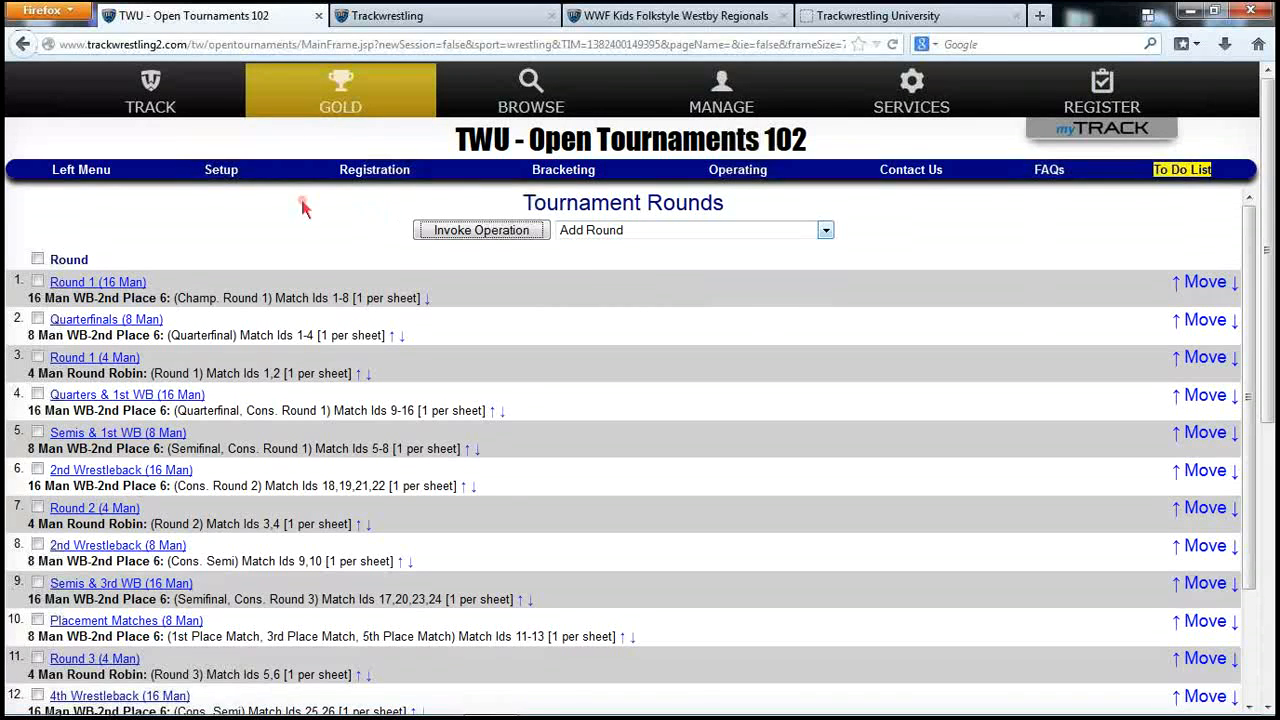
{"action": "left_click", "coordinate": [224, 176]}
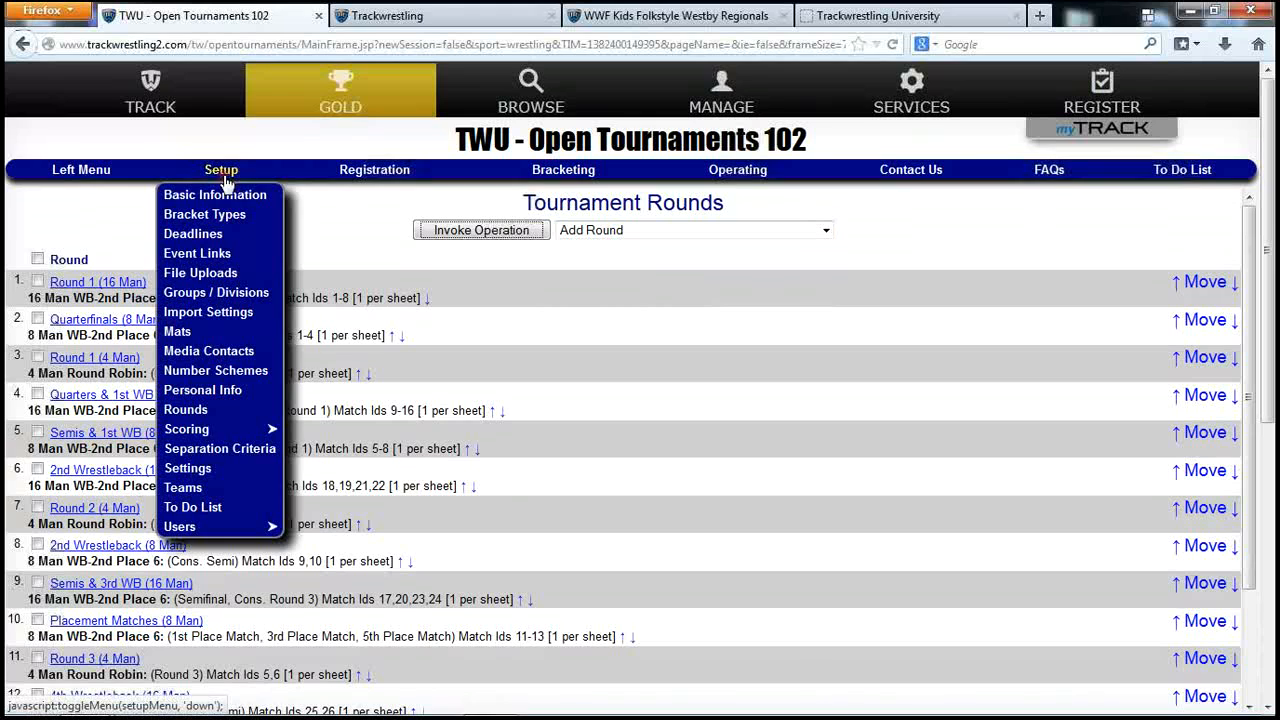
{"action": "left_click", "coordinate": [222, 370]}
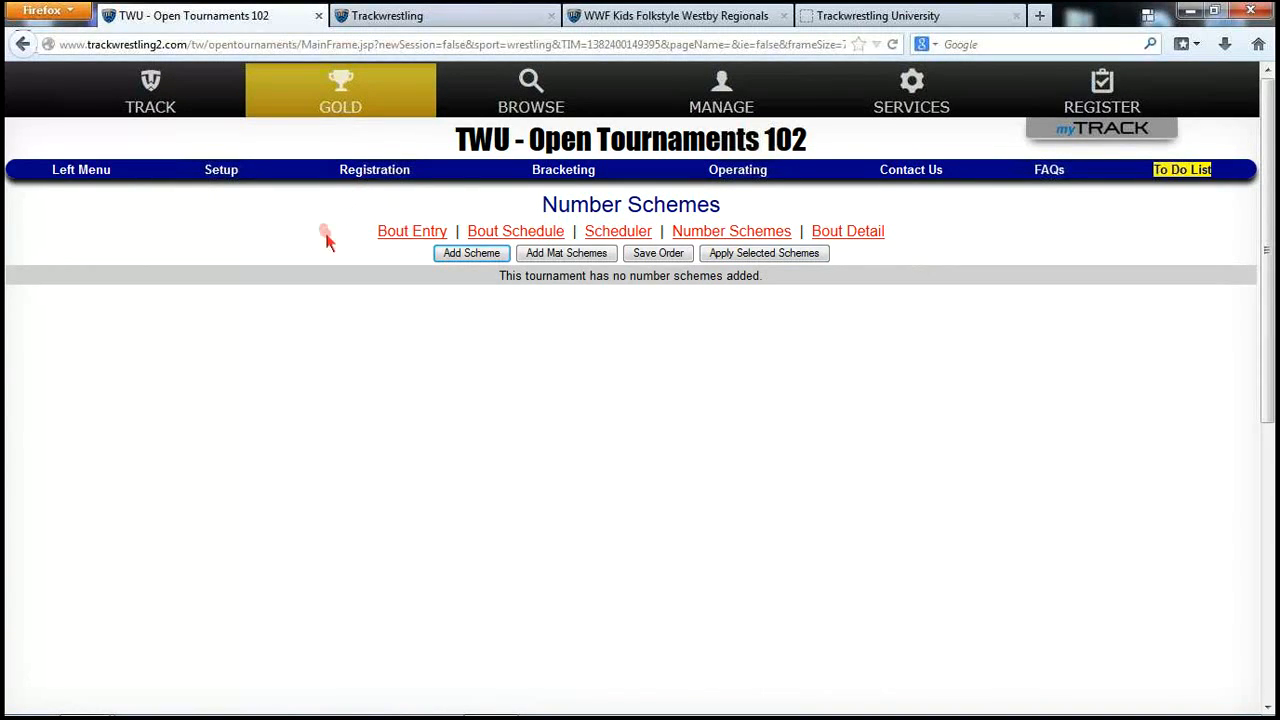
- Review the fields for adding a number scheme, and close the form without adding one
{"action": "left_click", "coordinate": [222, 172]}
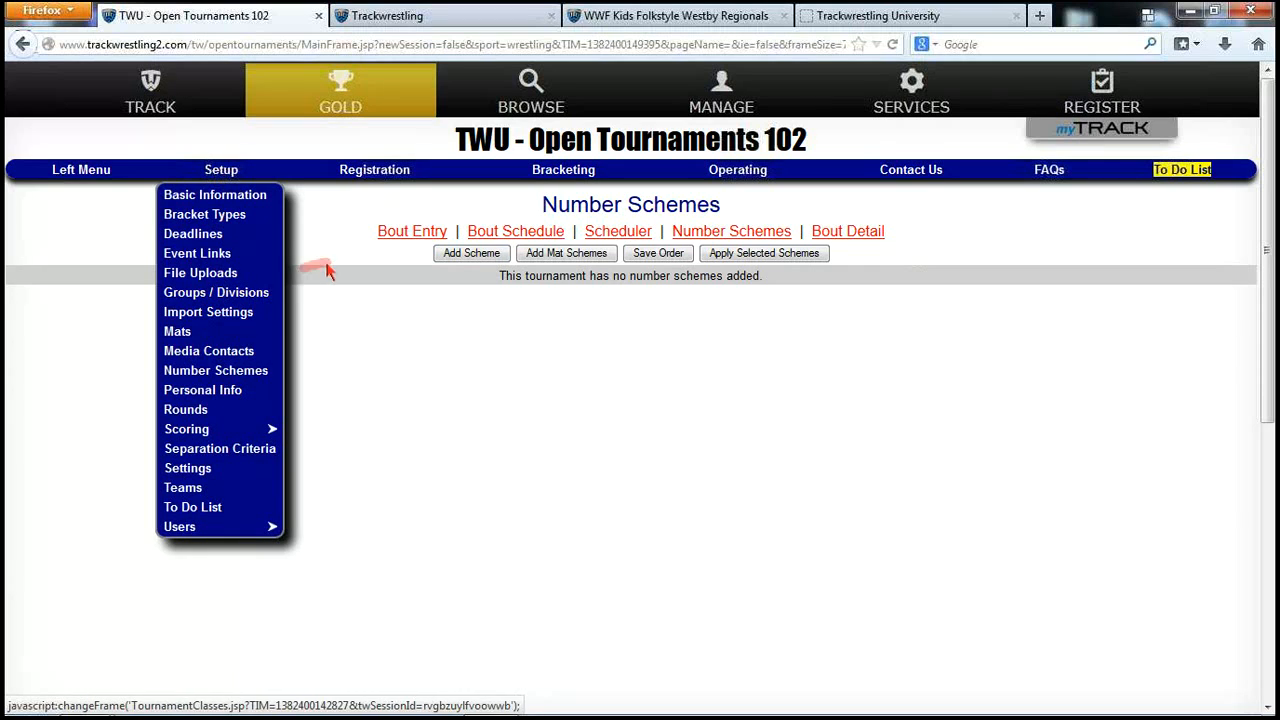
{"action": "left_click", "coordinate": [700, 234]}
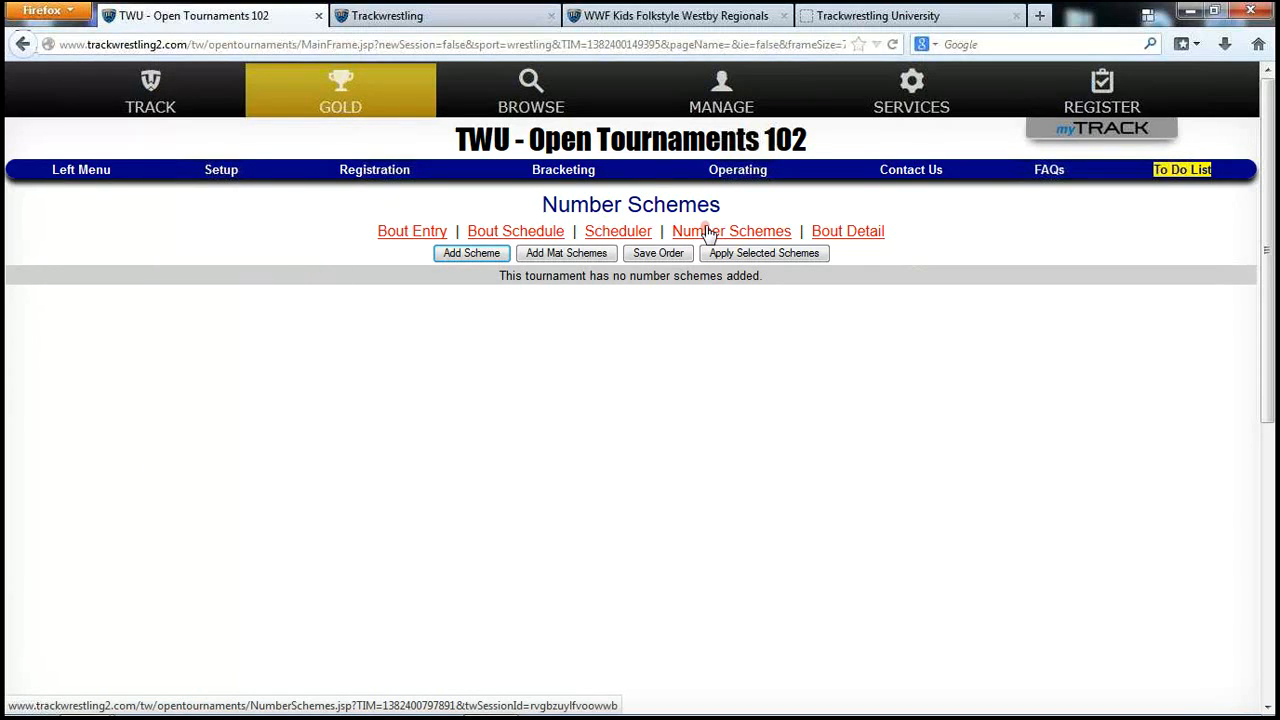
{"action": "left_click", "coordinate": [470, 256]}
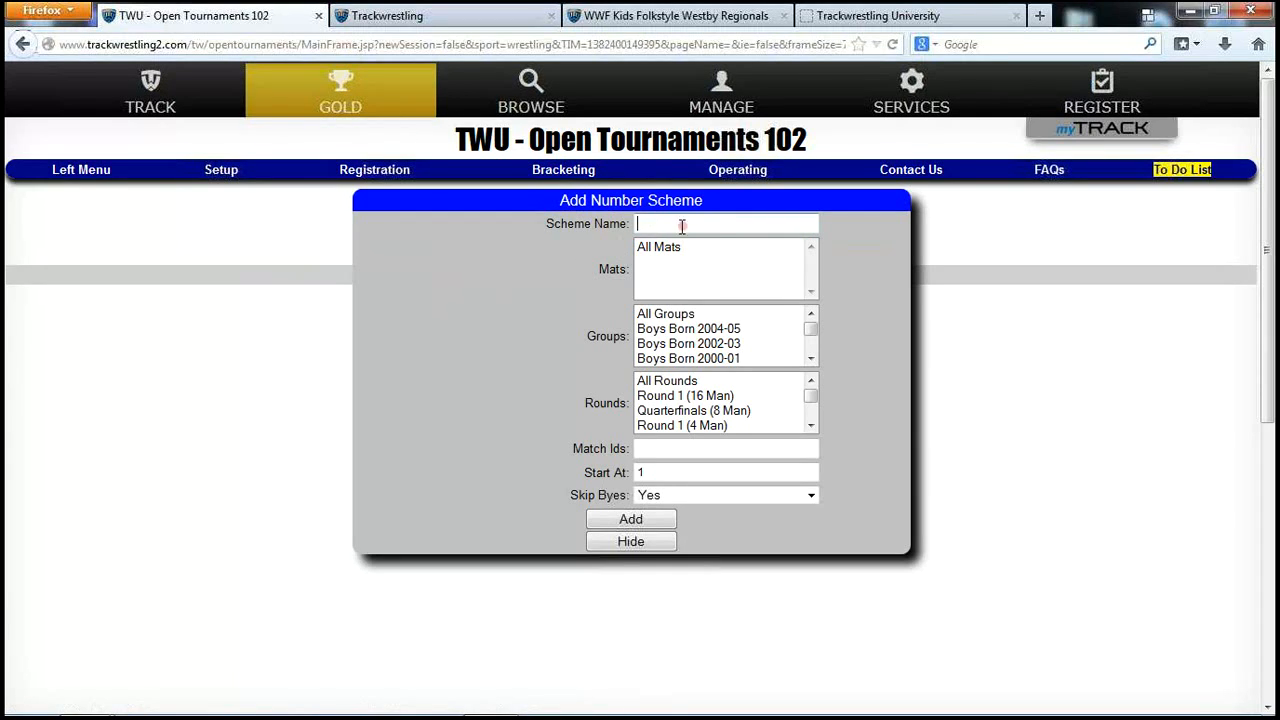
{"action": "left_click", "coordinate": [655, 544]}
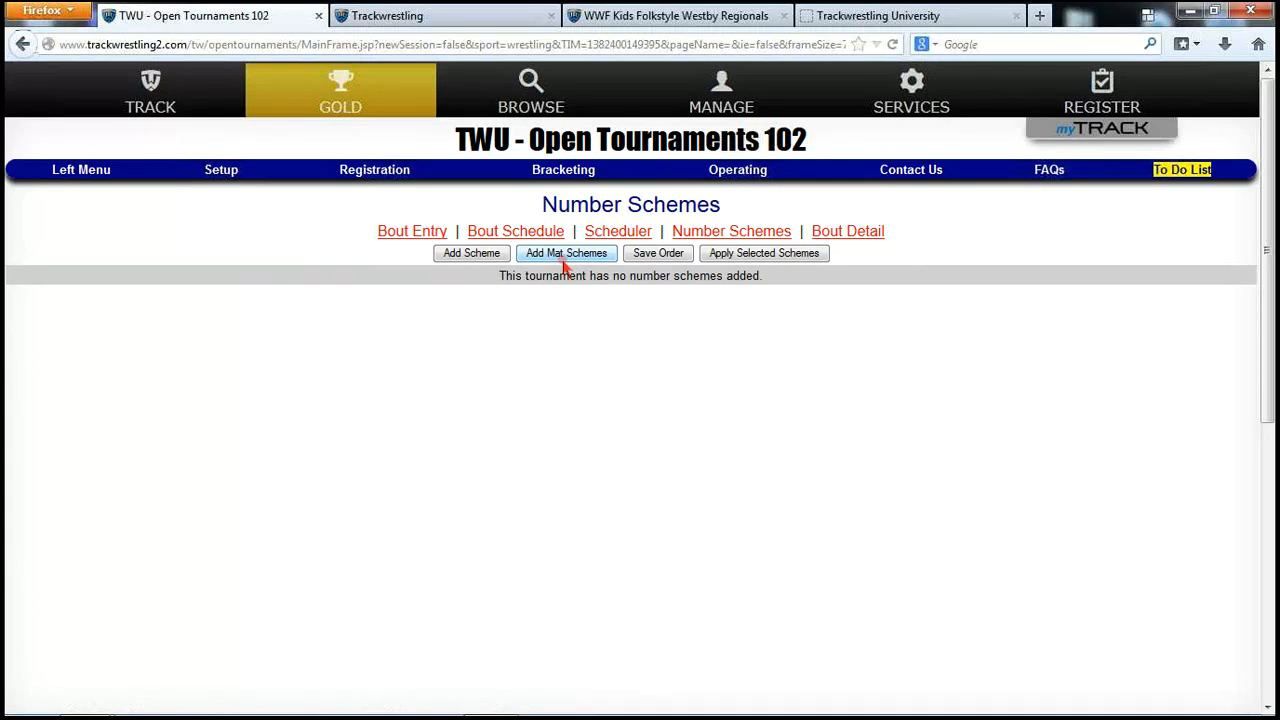
- Add a number scheme named "All" for all mats, all groups and all rounds, starting at 1 and skipping byes
{"action": "left_click", "coordinate": [487, 257]}
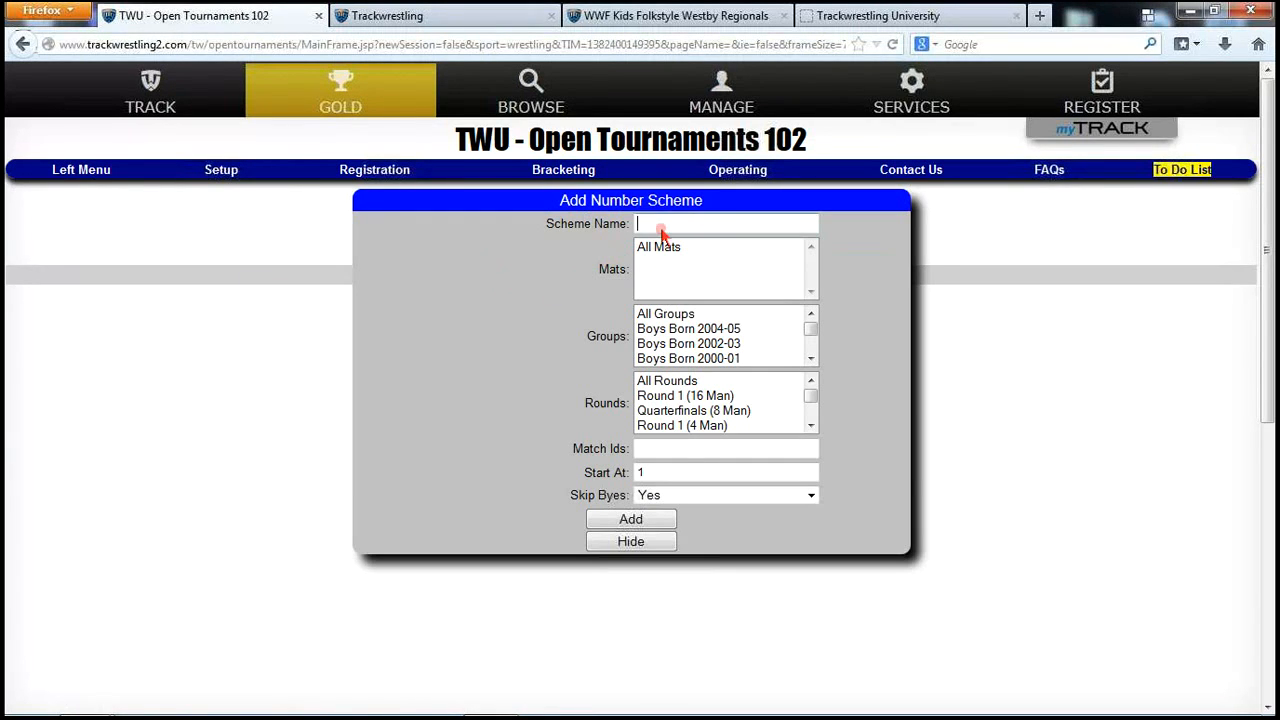
{"action": "type", "text": "All"}
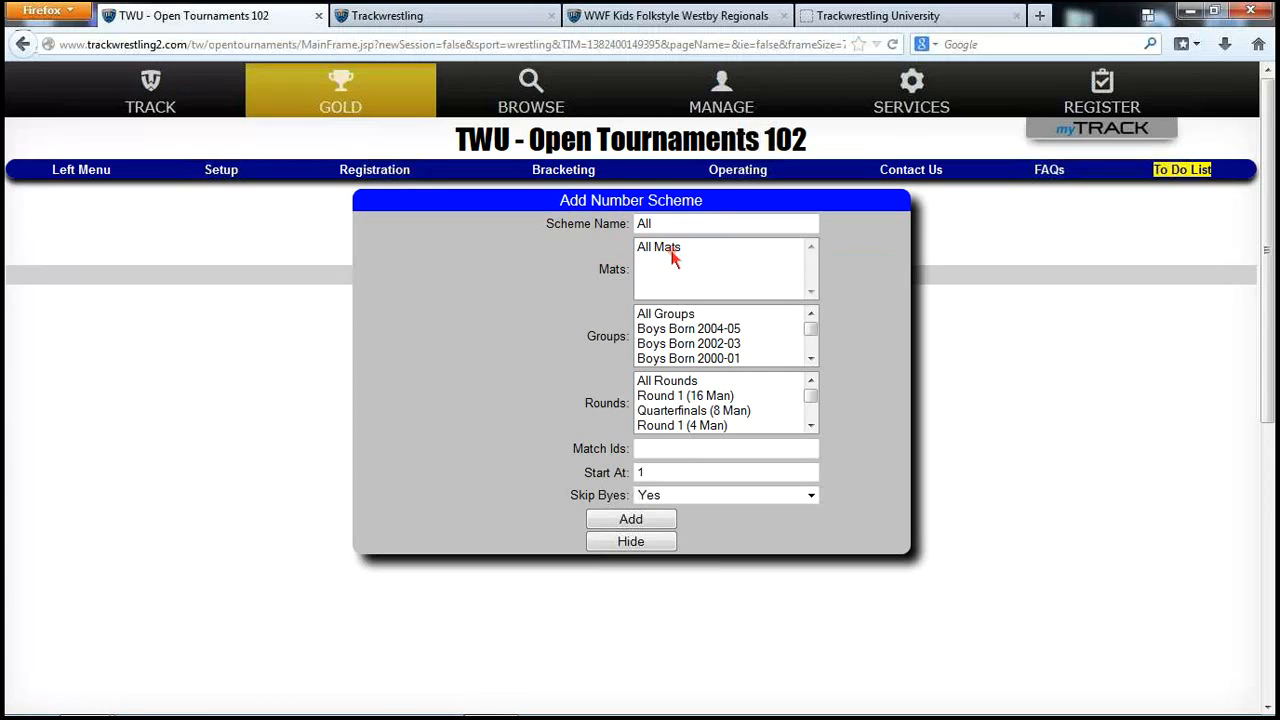
{"action": "left_click", "coordinate": [672, 256]}
{"action": "left_click", "coordinate": [680, 316]}
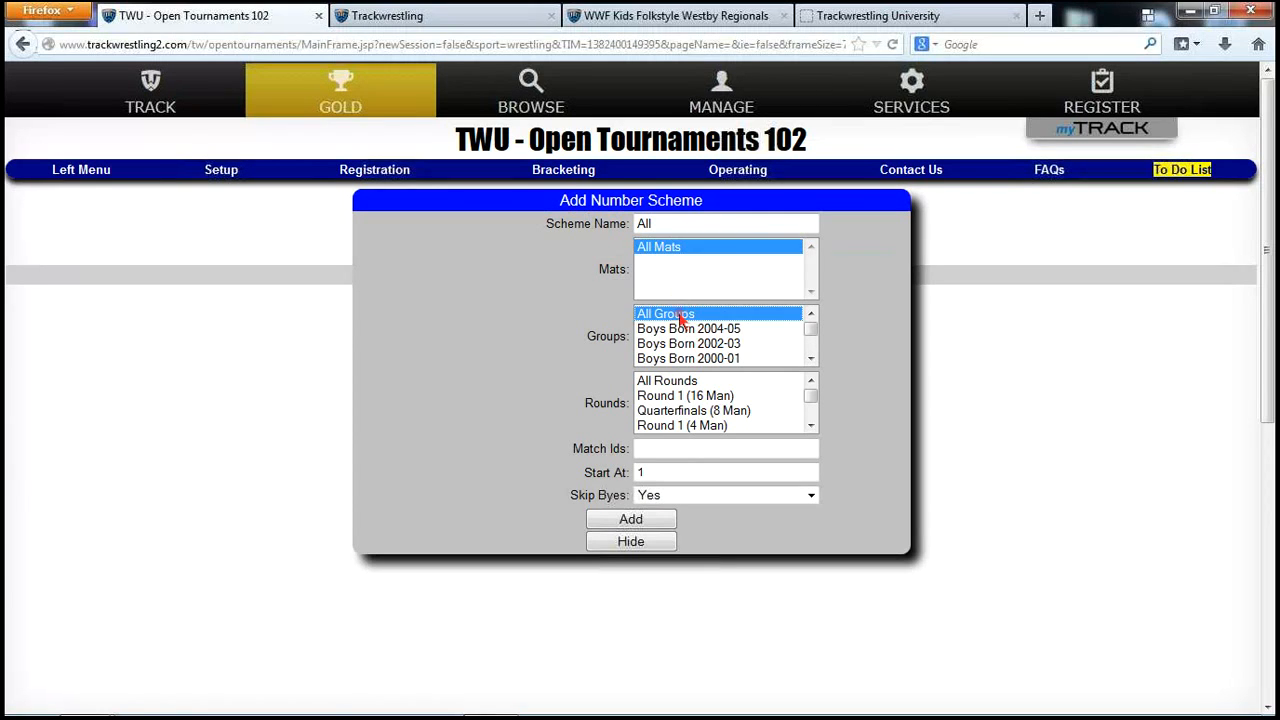
{"action": "left_click", "coordinate": [688, 382]}
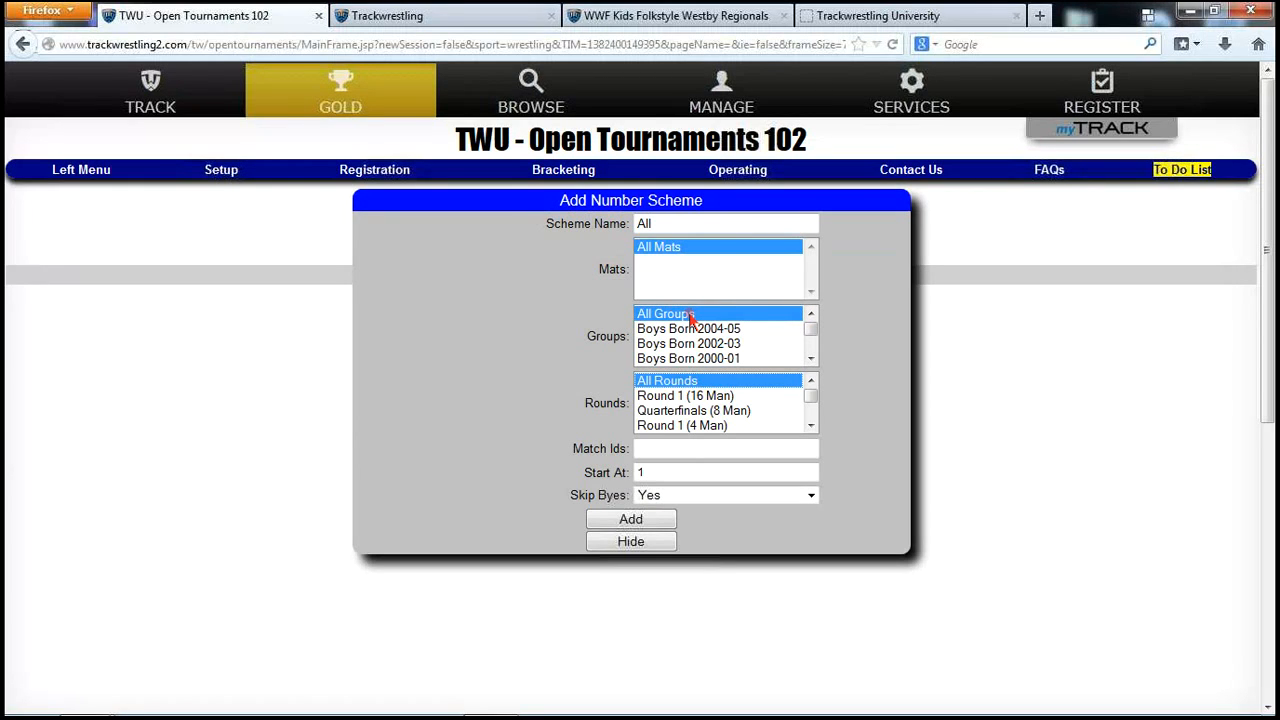
{"action": "left_click", "coordinate": [662, 470]}
{"action": "left_click", "coordinate": [655, 520]}
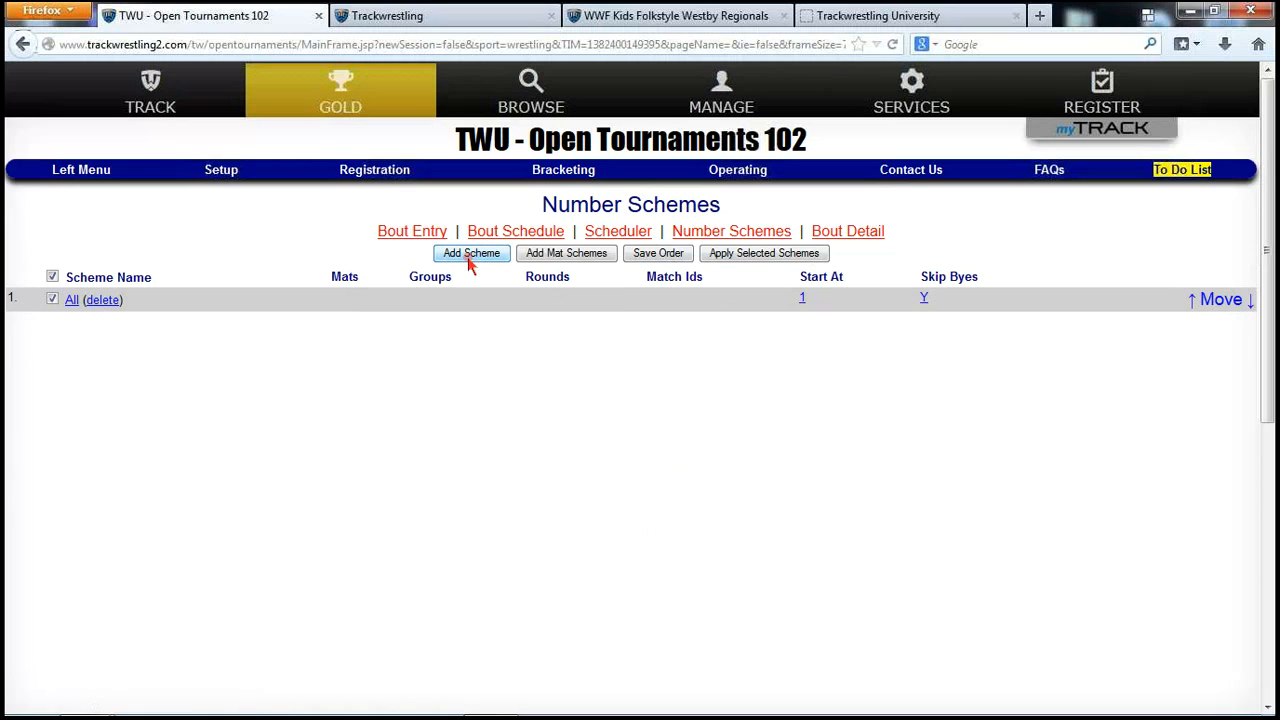
- Check the list of tournament groups and return to the number schemes
{"action": "left_click", "coordinate": [228, 172]}
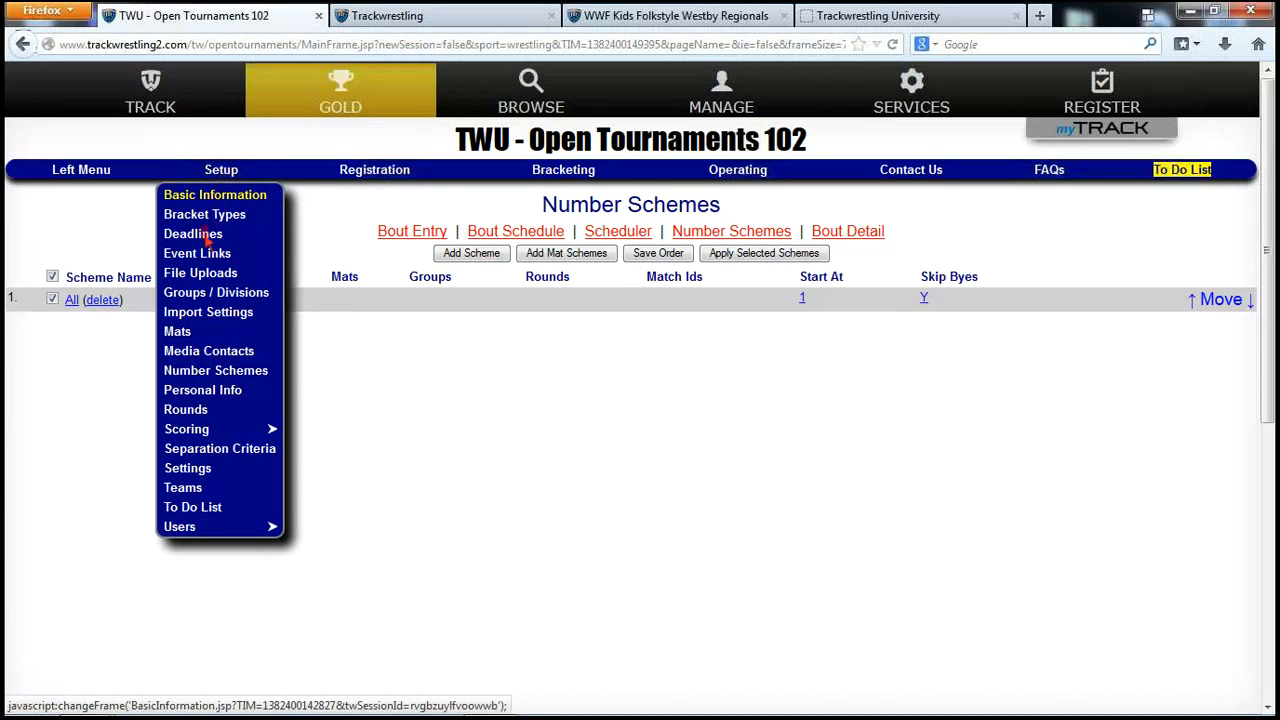
{"action": "left_click", "coordinate": [214, 294]}
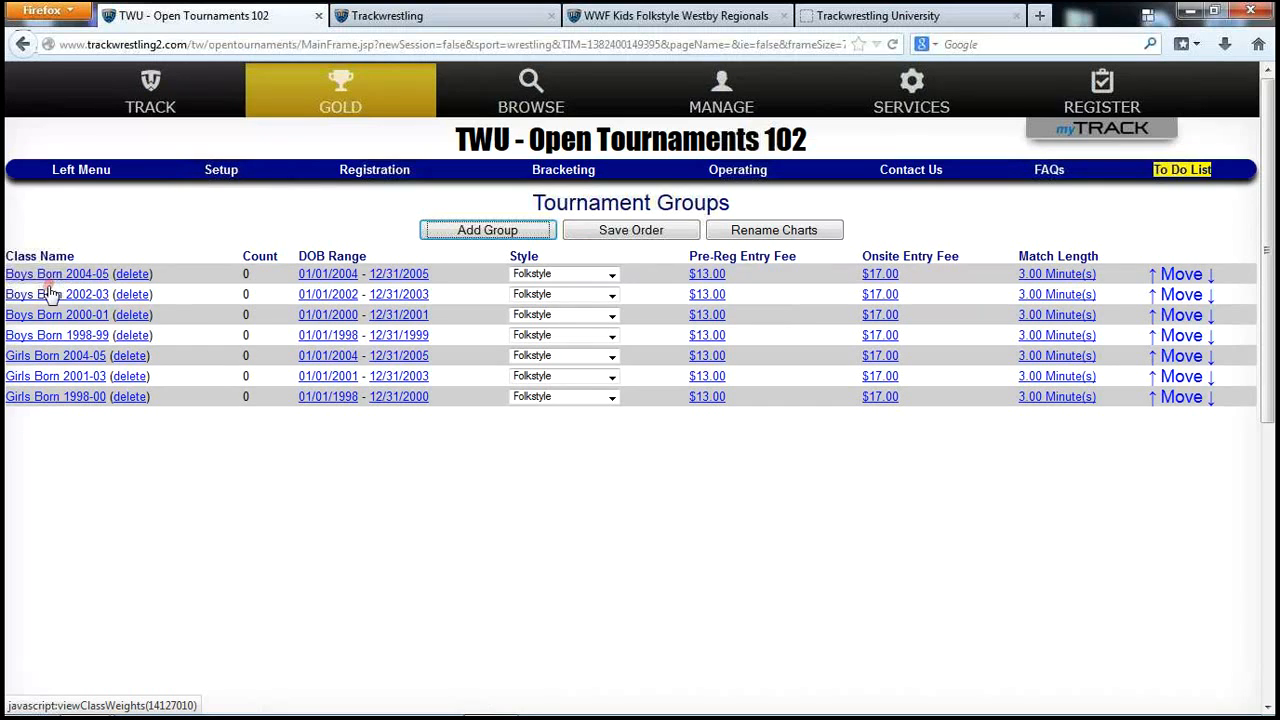
{"action": "left_click", "coordinate": [228, 172]}
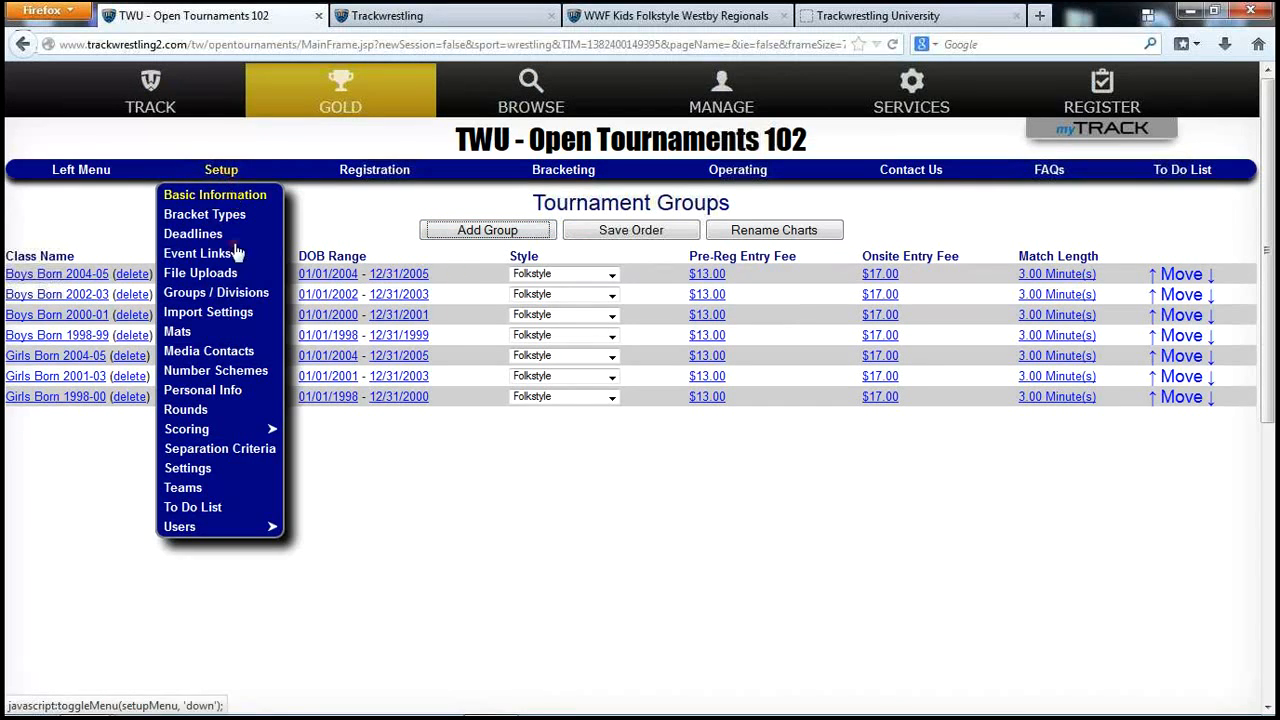
{"action": "left_click", "coordinate": [208, 372]}
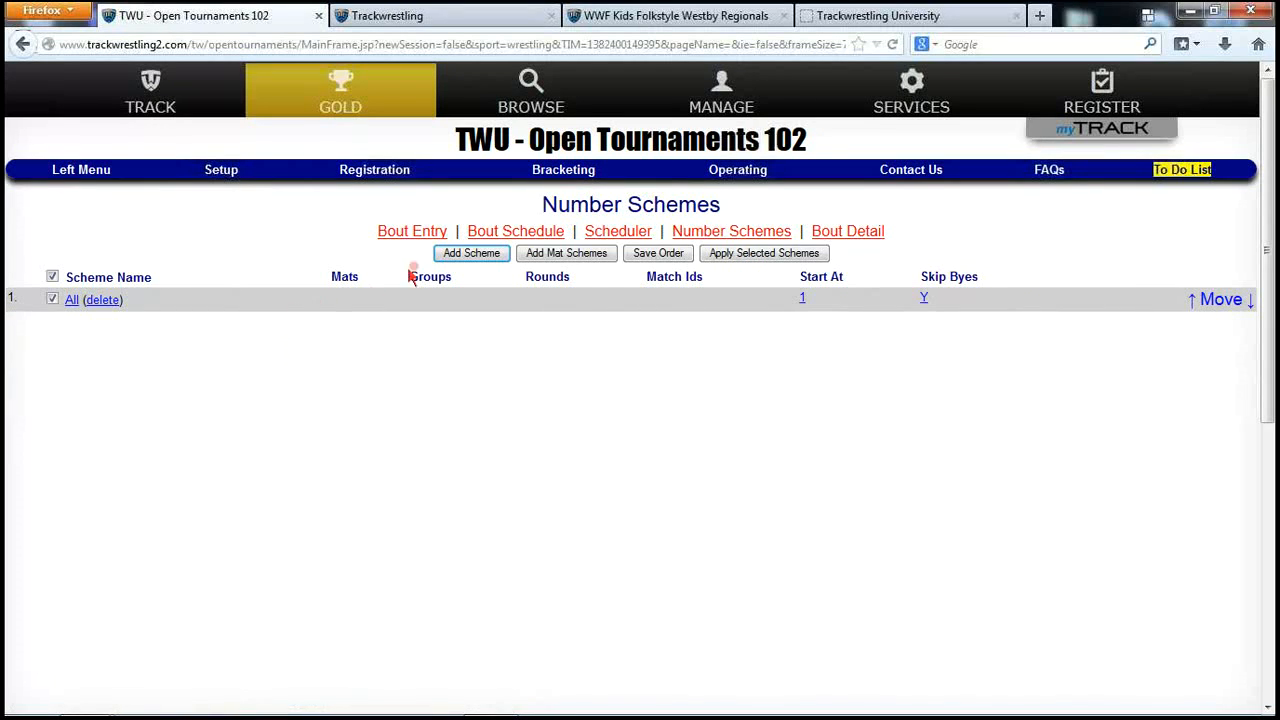
- Add a number scheme named "04-05" for all mats, the Boys Born 2004-05 group and all rounds, starting at 1001
{"action": "left_click", "coordinate": [465, 258]}
{"action": "left_click", "coordinate": [643, 223]}
{"action": "type", "text": "04-05"}
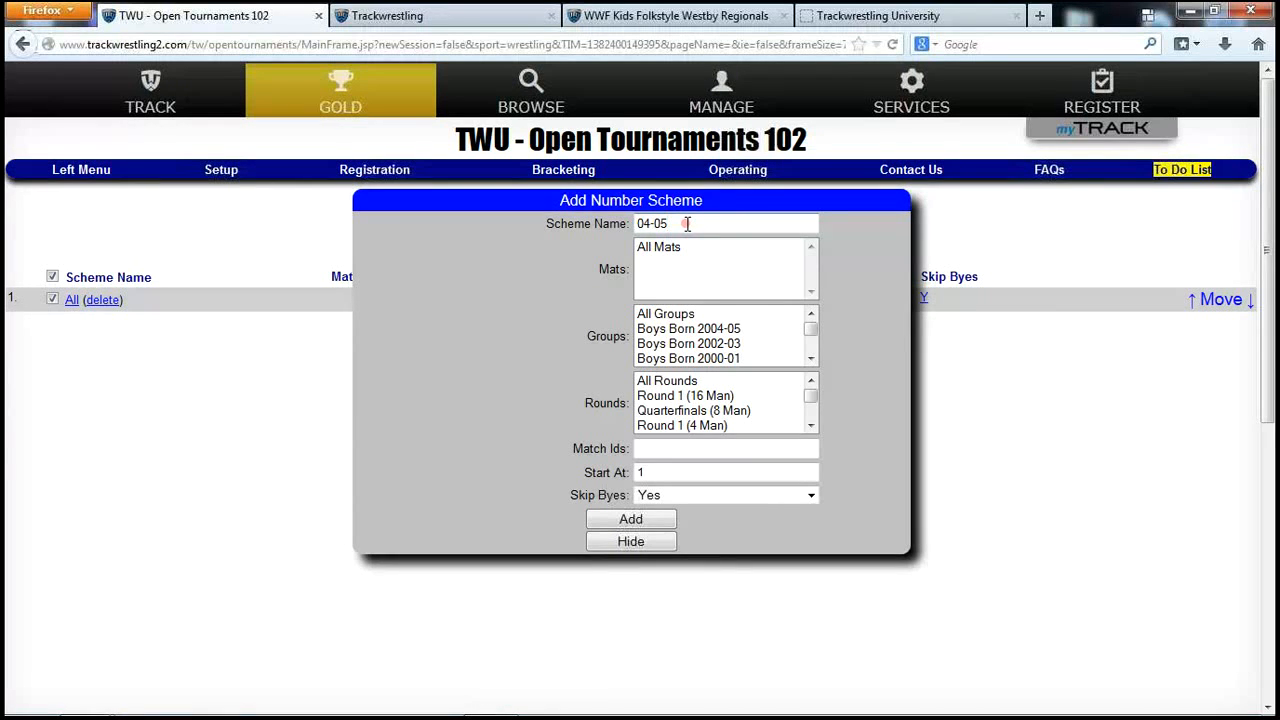
{"action": "left_click", "coordinate": [677, 250]}
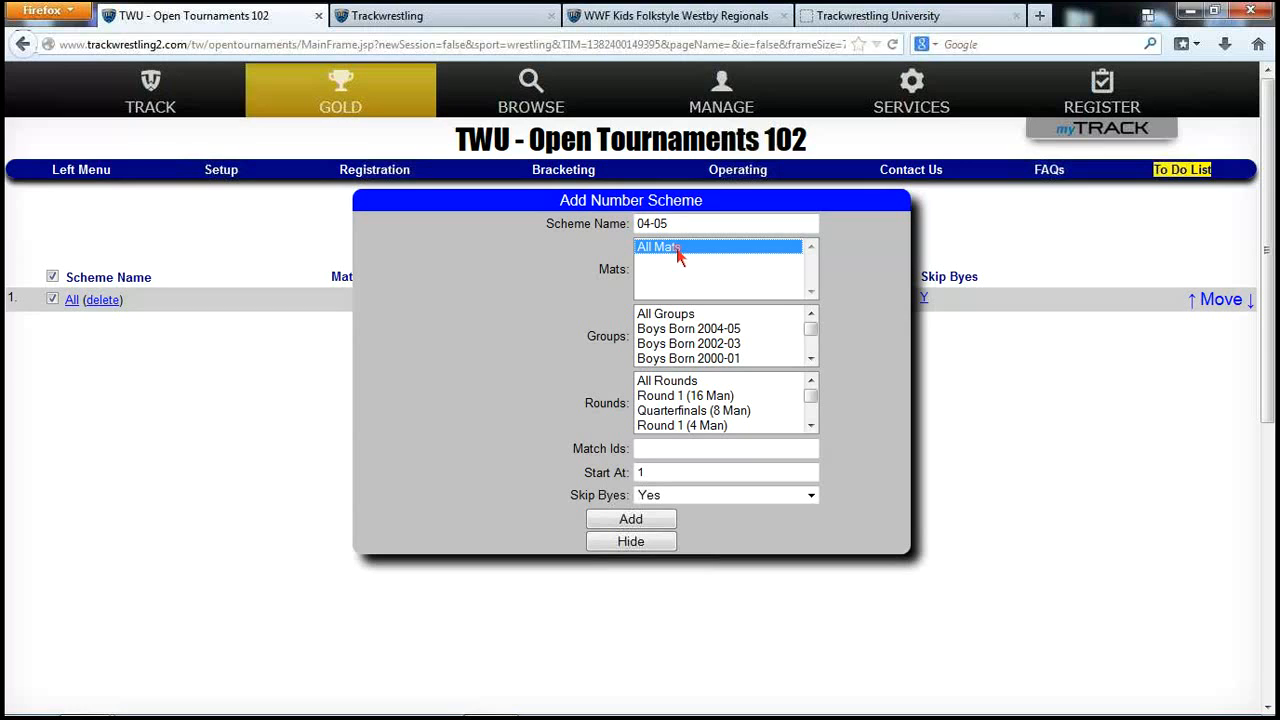
{"action": "left_click", "coordinate": [738, 330]}
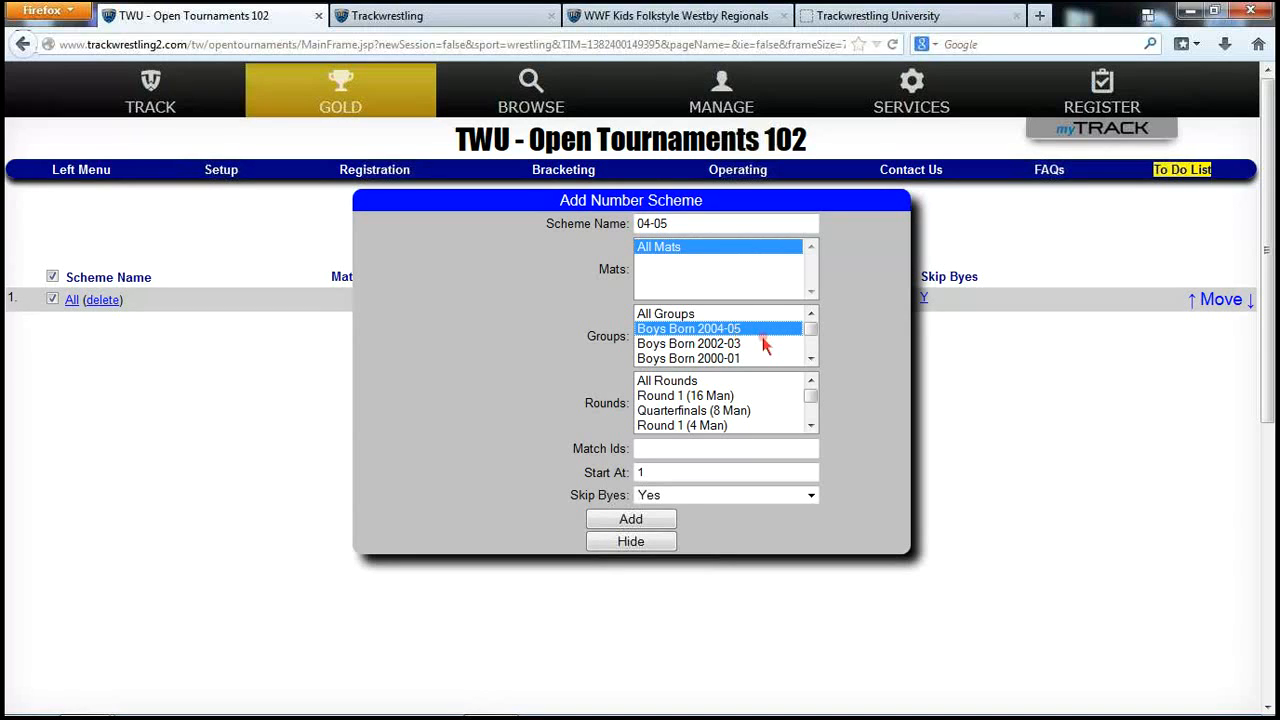
{"action": "left_click", "coordinate": [679, 384]}
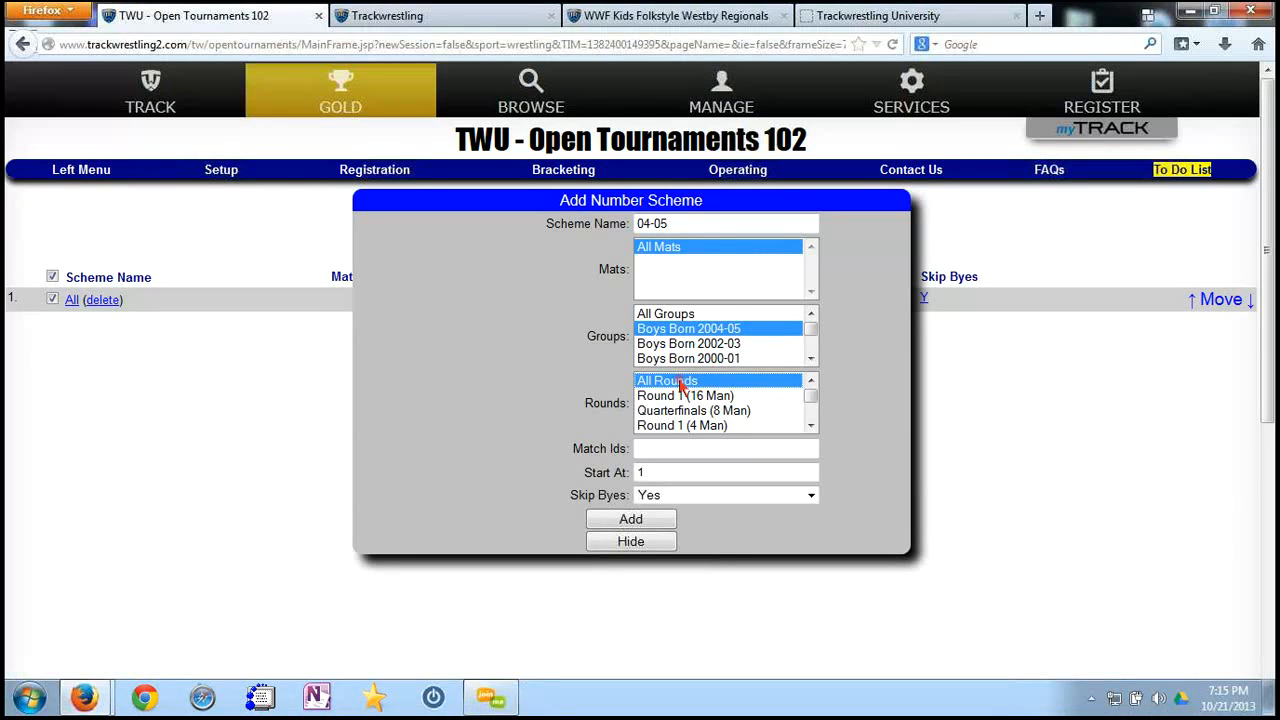
{"action": "left_click", "coordinate": [649, 472]}
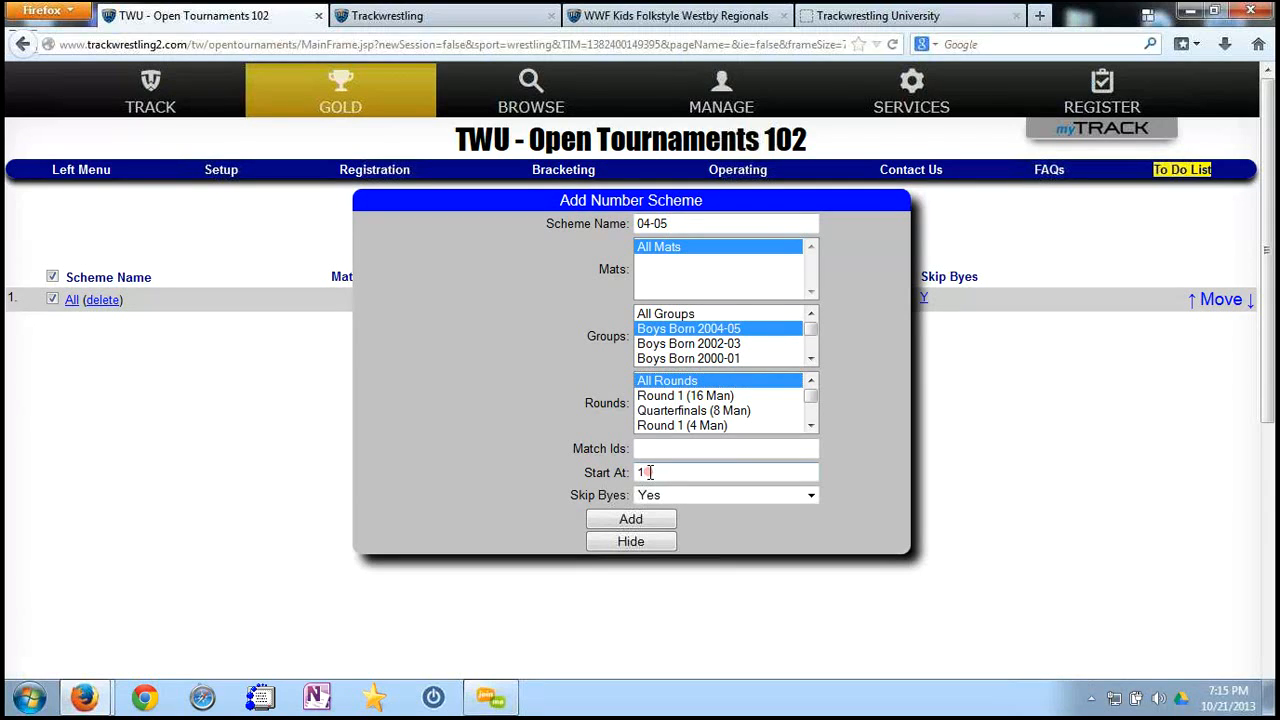
{"action": "type", "text": "001"}
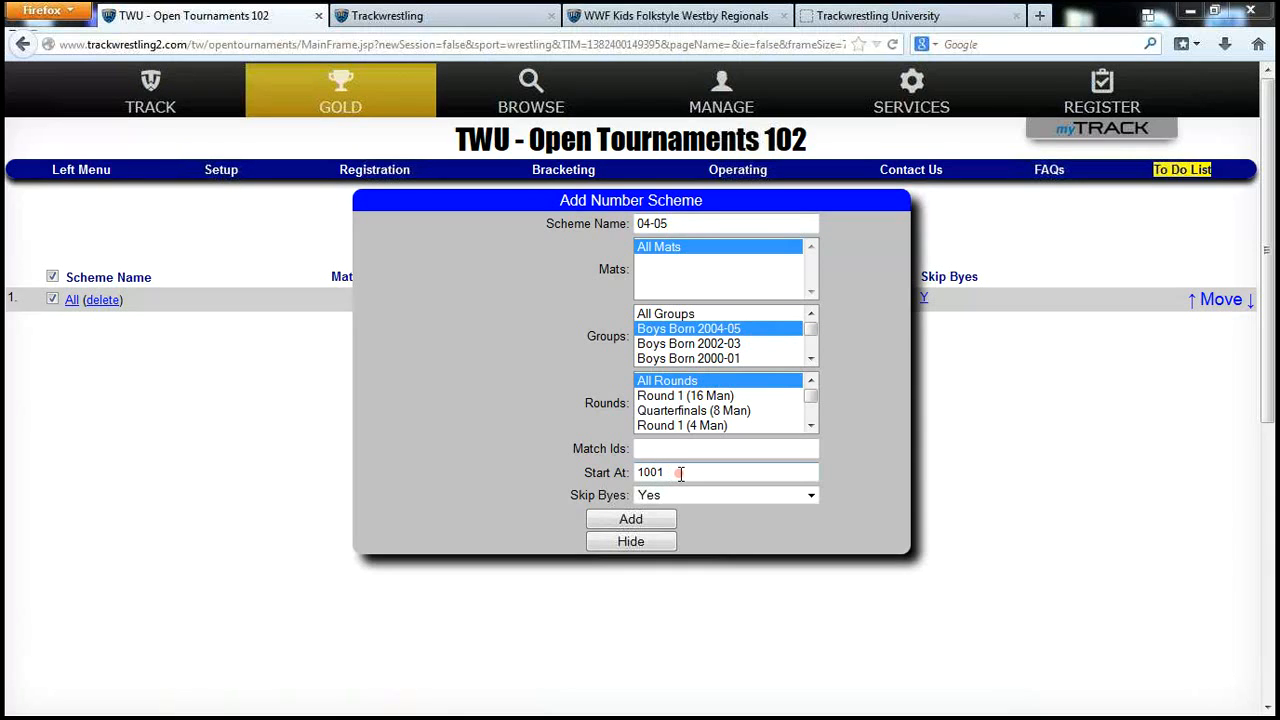
{"action": "left_click", "coordinate": [666, 524]}
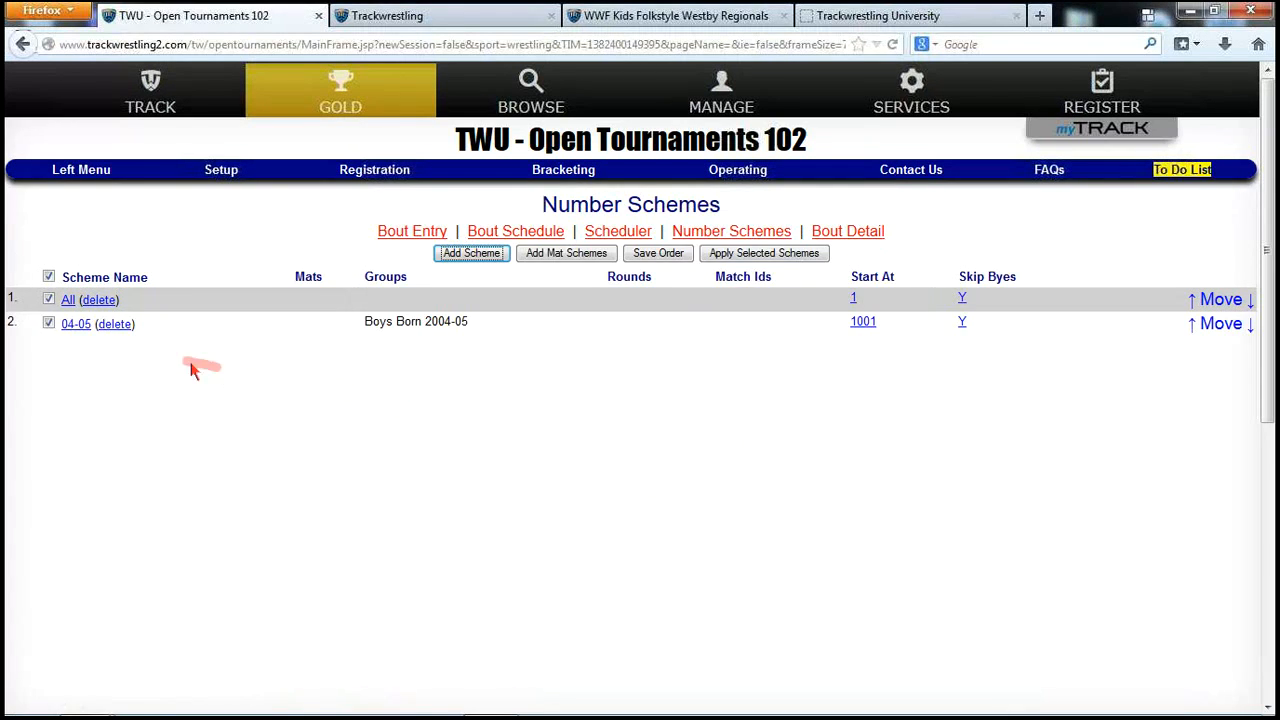
- Add a number scheme named "02-03" for all mats, the Boys Born 2002-03 group and all rounds, and set its start number to 2001
{"action": "left_click", "coordinate": [470, 254]}
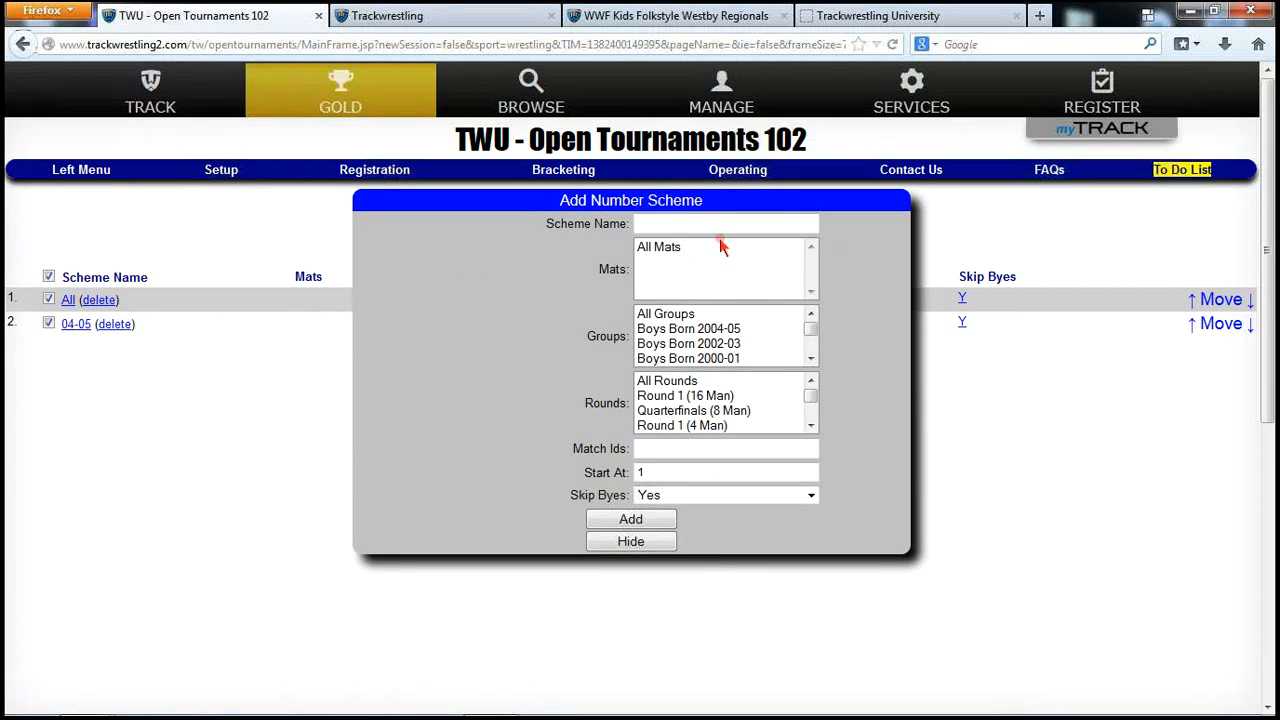
{"action": "type", "text": "02-03"}
{"action": "left_click", "coordinate": [663, 250]}
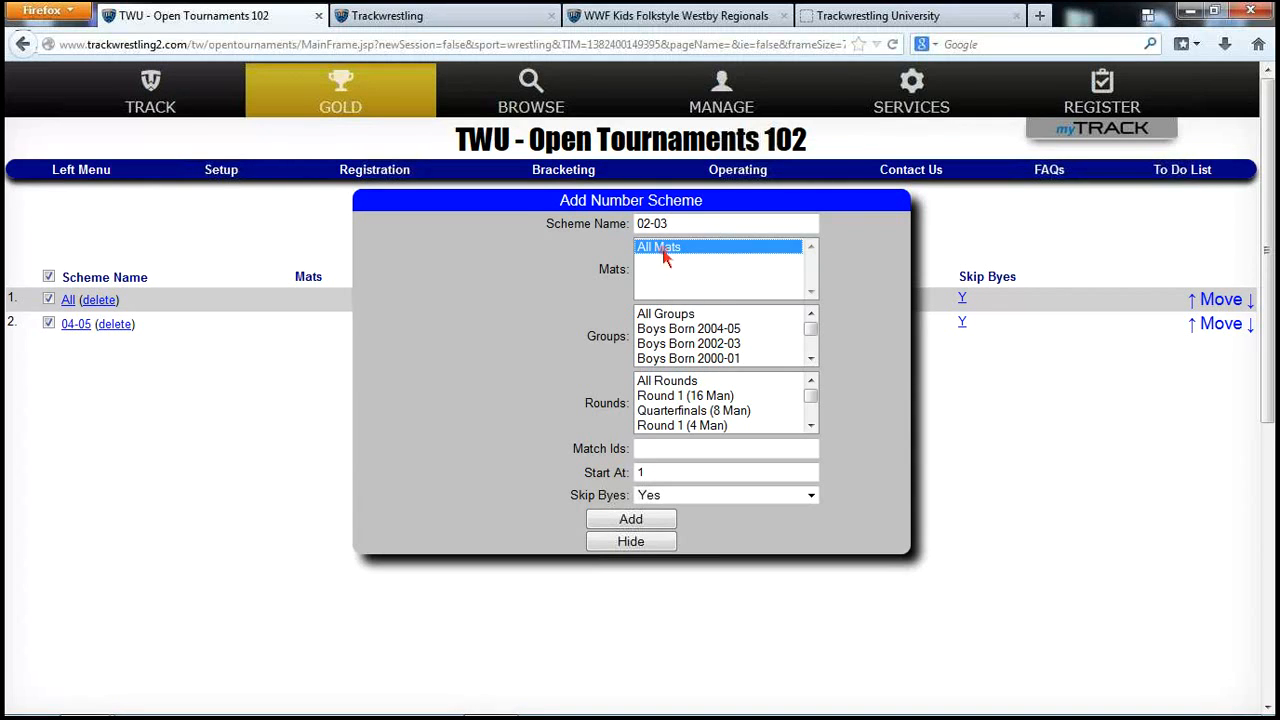
{"action": "left_click", "coordinate": [697, 344]}
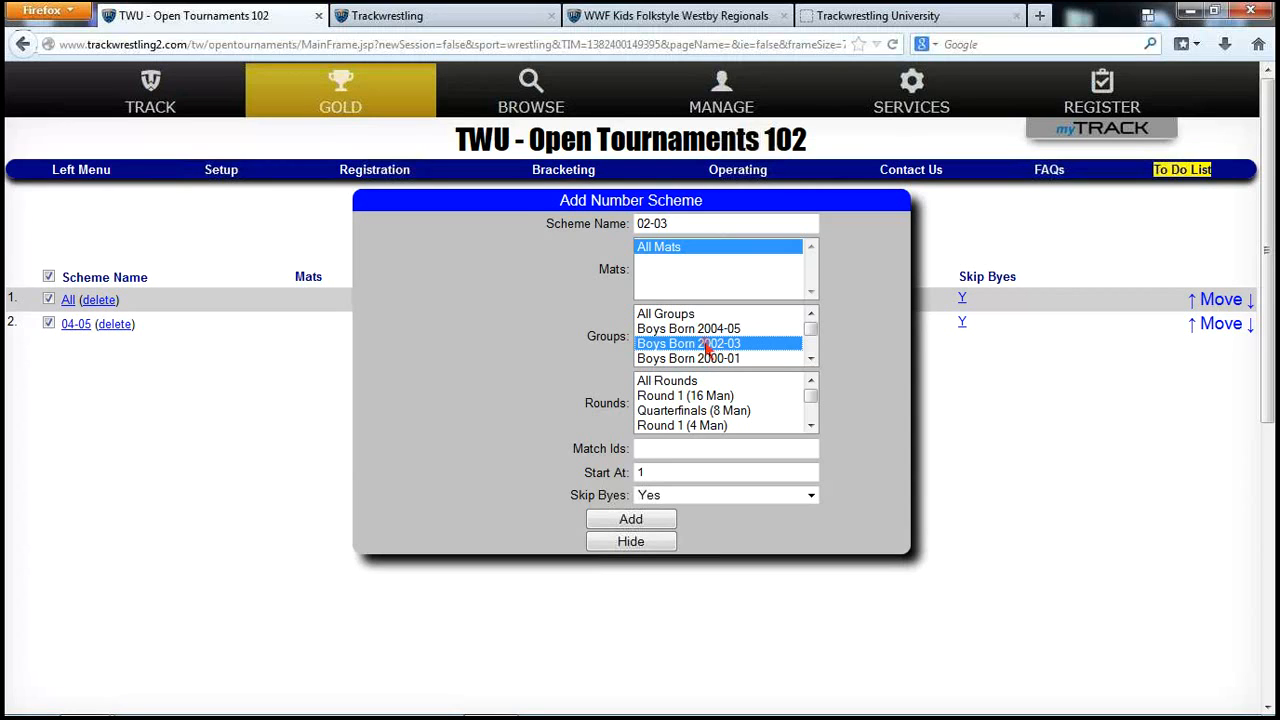
{"action": "left_click", "coordinate": [743, 361], "text": "ctrl"}
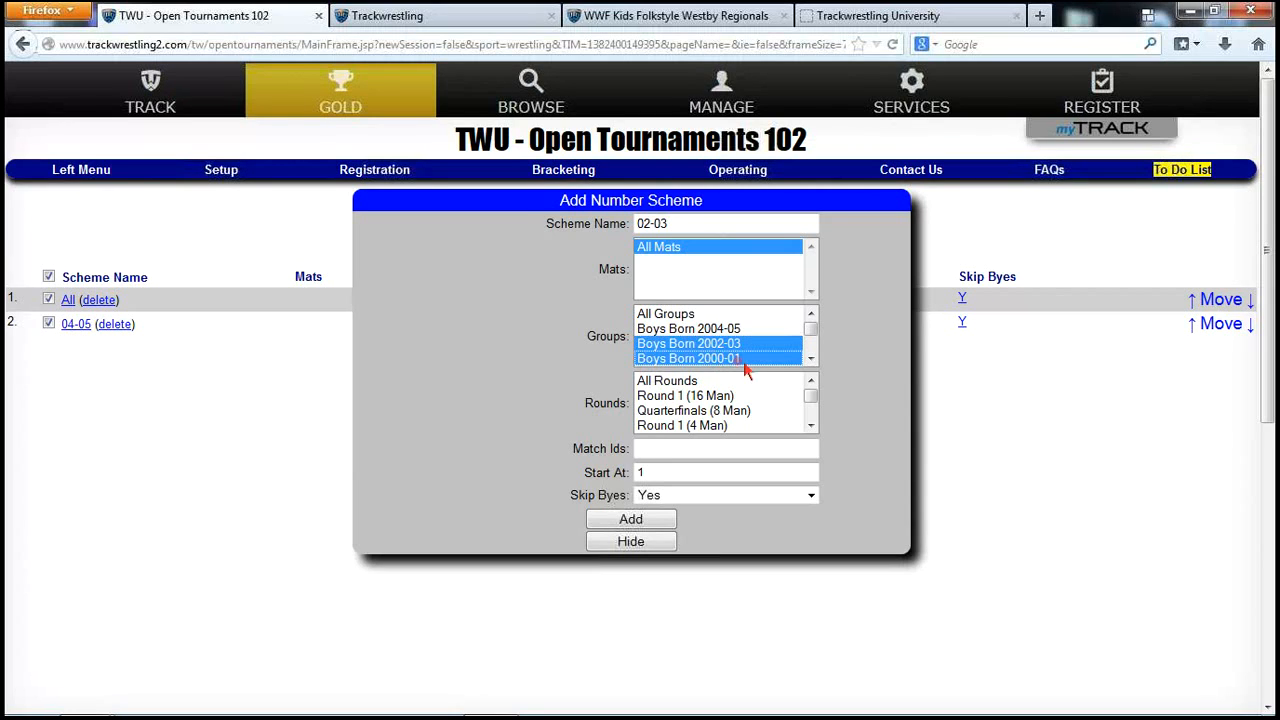
{"action": "left_click", "coordinate": [720, 360], "text": "ctrl"}
{"action": "left_click", "coordinate": [688, 383]}
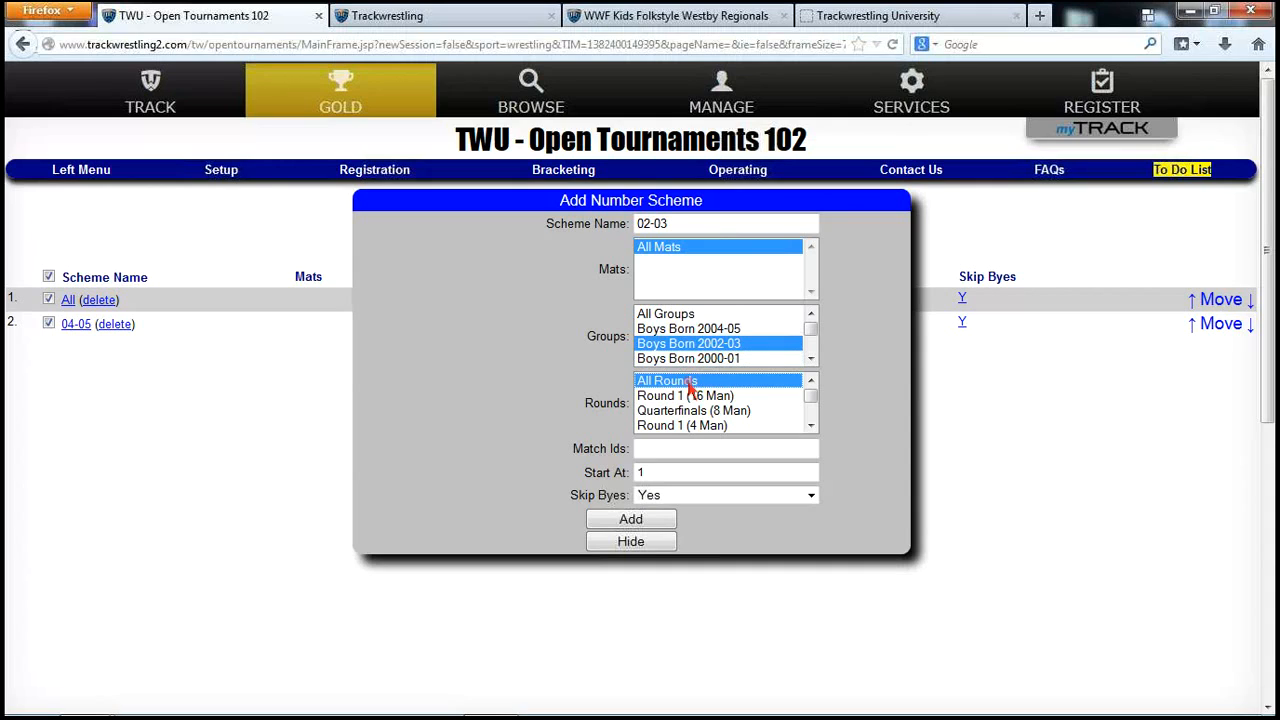
{"action": "double_click", "coordinate": [636, 472]}
{"action": "left_click", "coordinate": [693, 512]}
{"action": "left_click", "coordinate": [649, 520]}
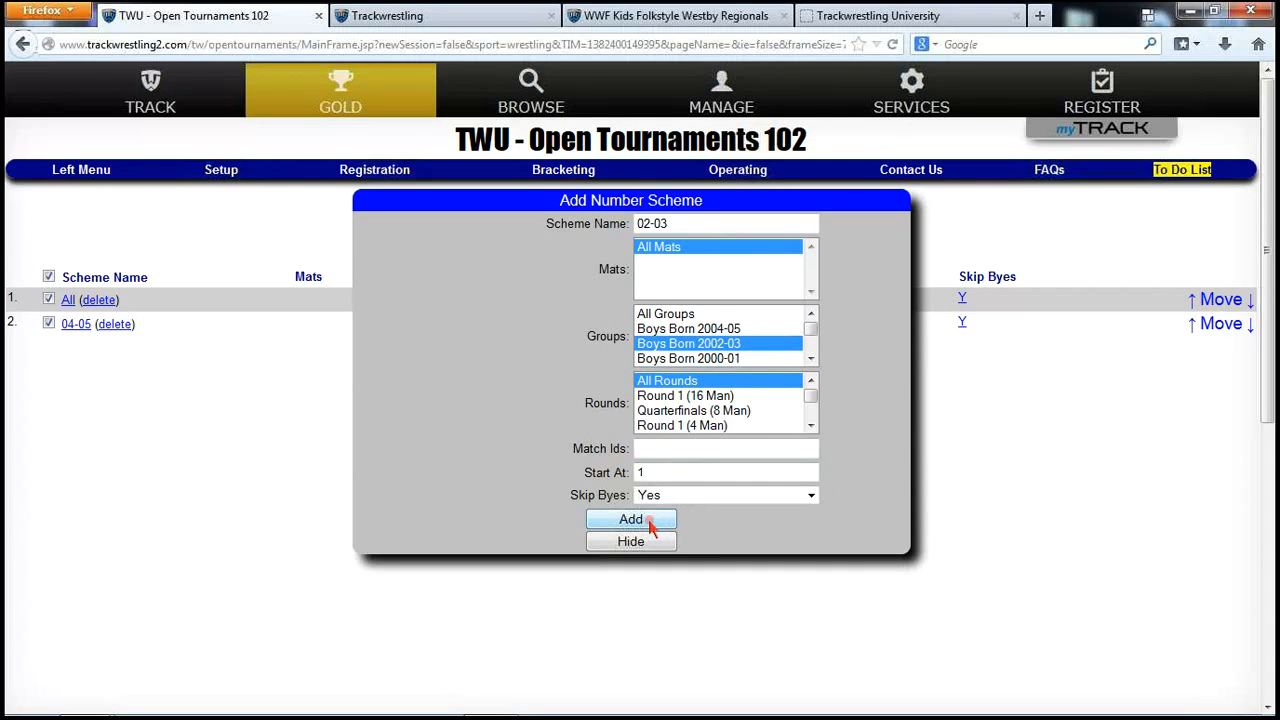
{"action": "left_click", "coordinate": [650, 520]}
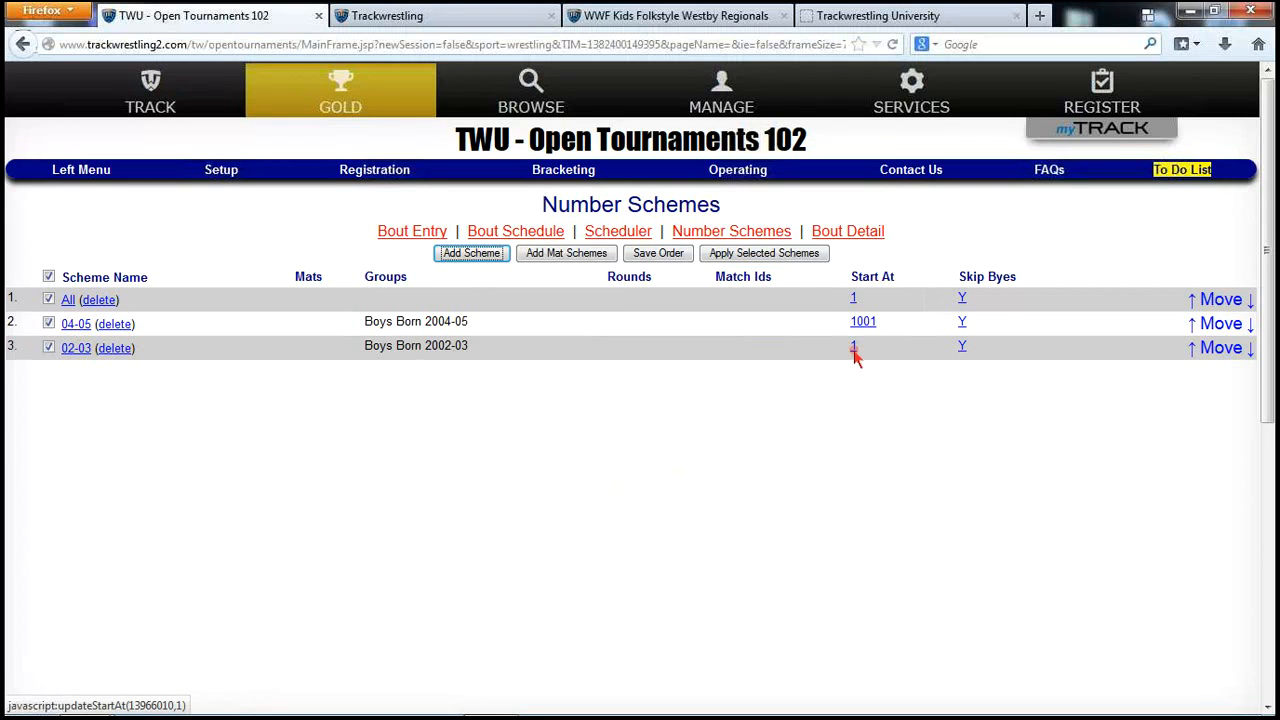
{"action": "left_click", "coordinate": [855, 349]}
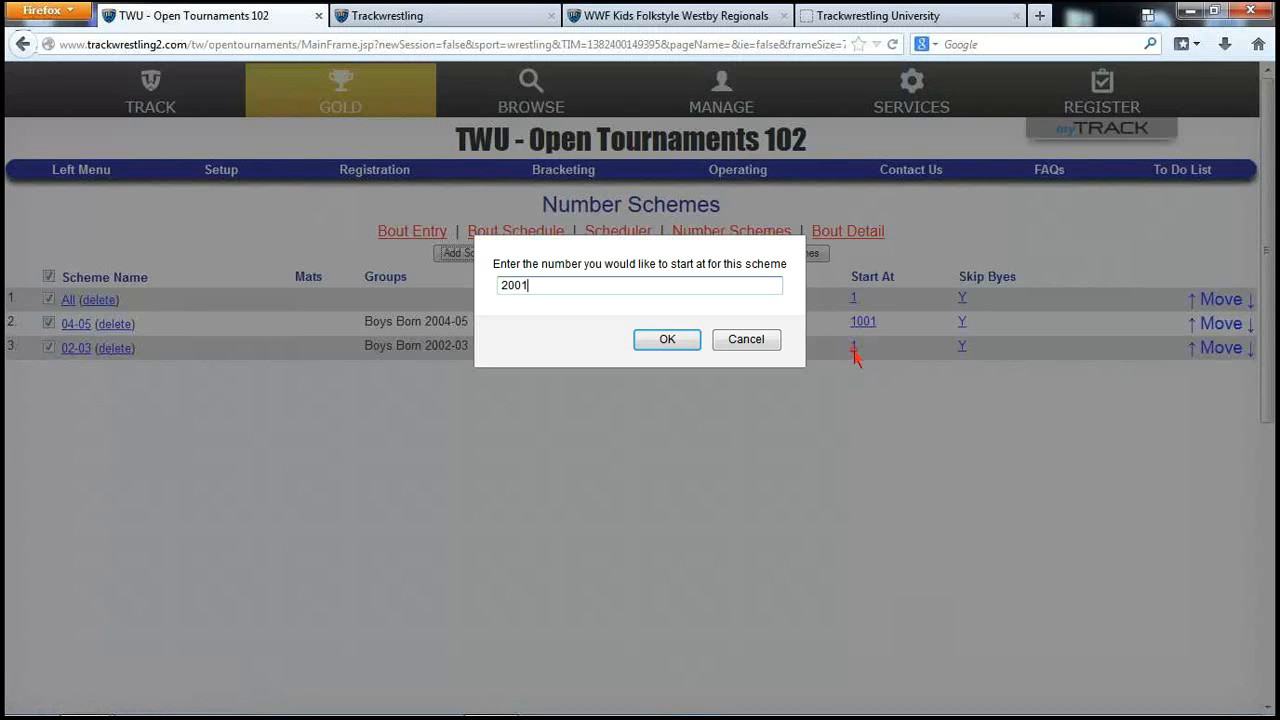
{"action": "left_click", "coordinate": [680, 342]}
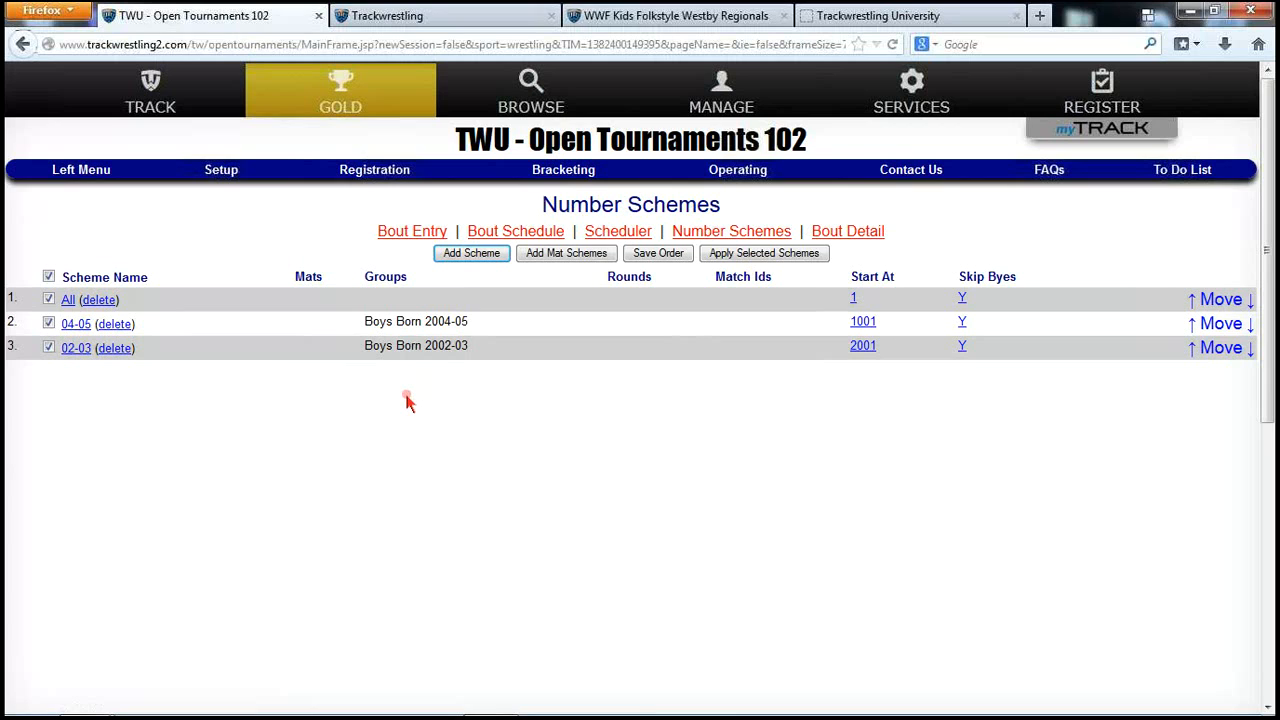
- Copy the current state of the tournament over to the testing site from the import settings page
{"action": "left_click", "coordinate": [224, 173]}
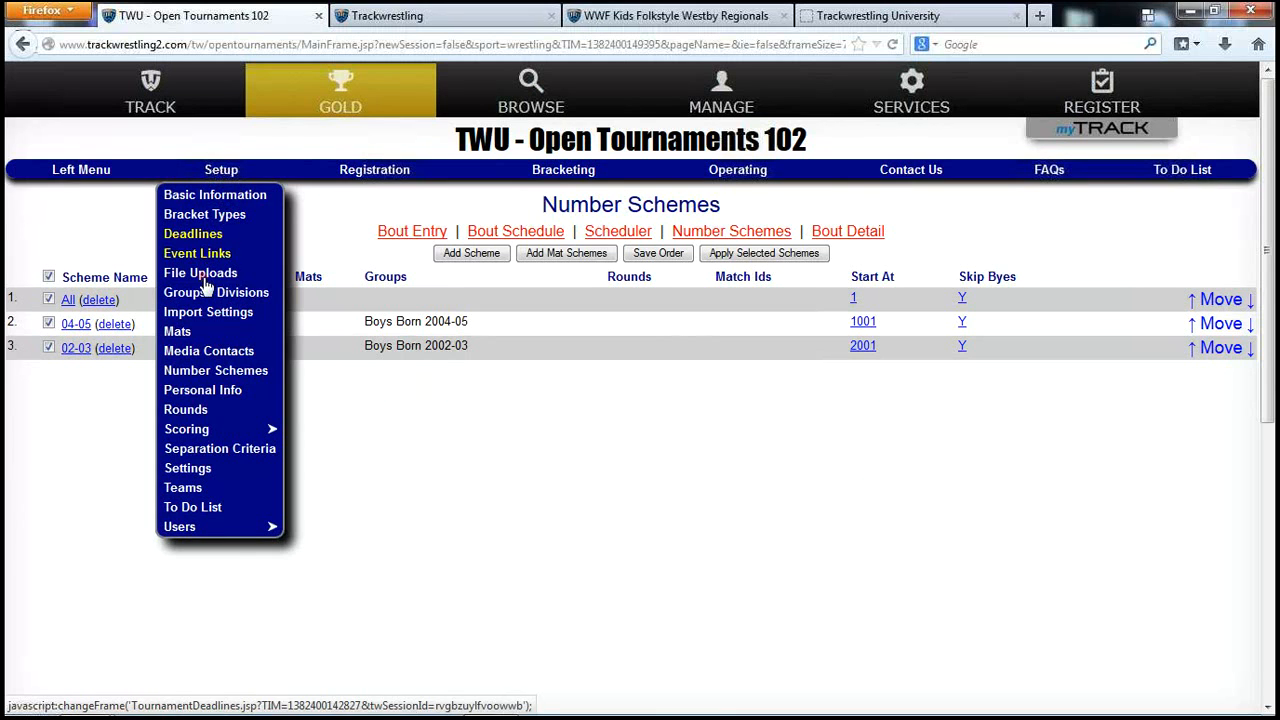
{"action": "left_click", "coordinate": [215, 311]}
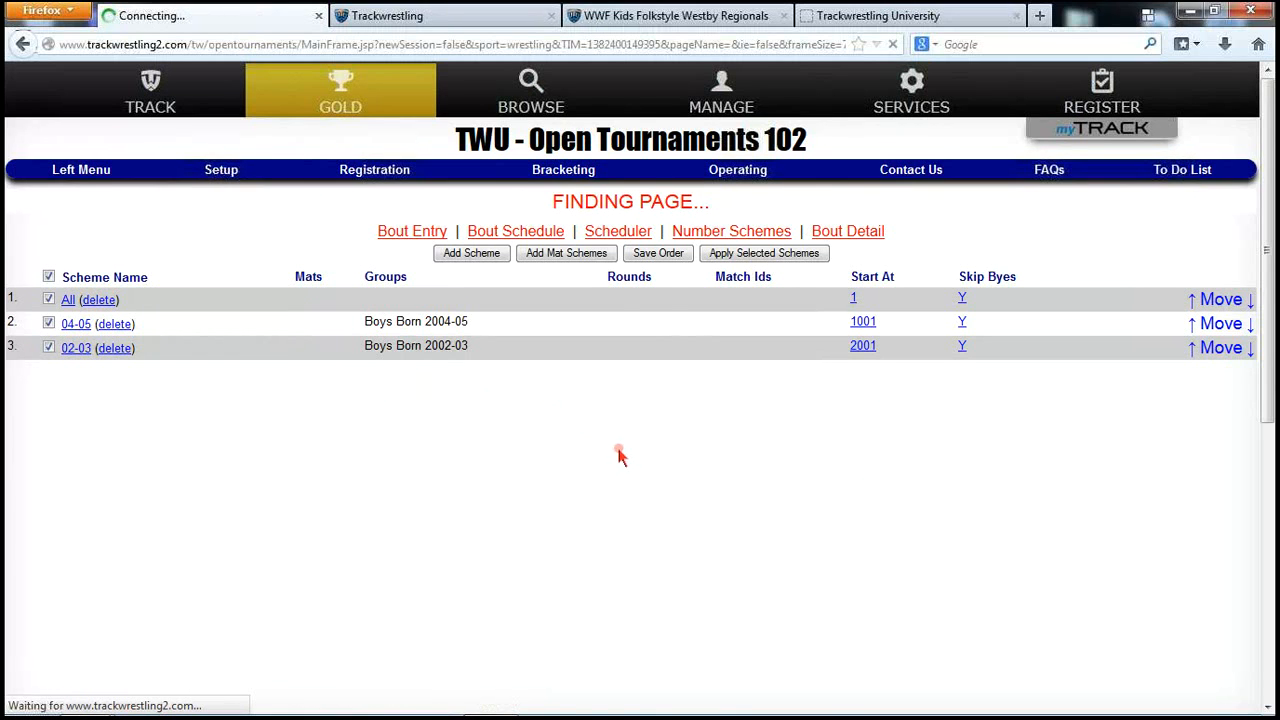
{"action": "scroll", "coordinate": [515, 448], "scroll_direction": "down", "scroll_amount": 4}
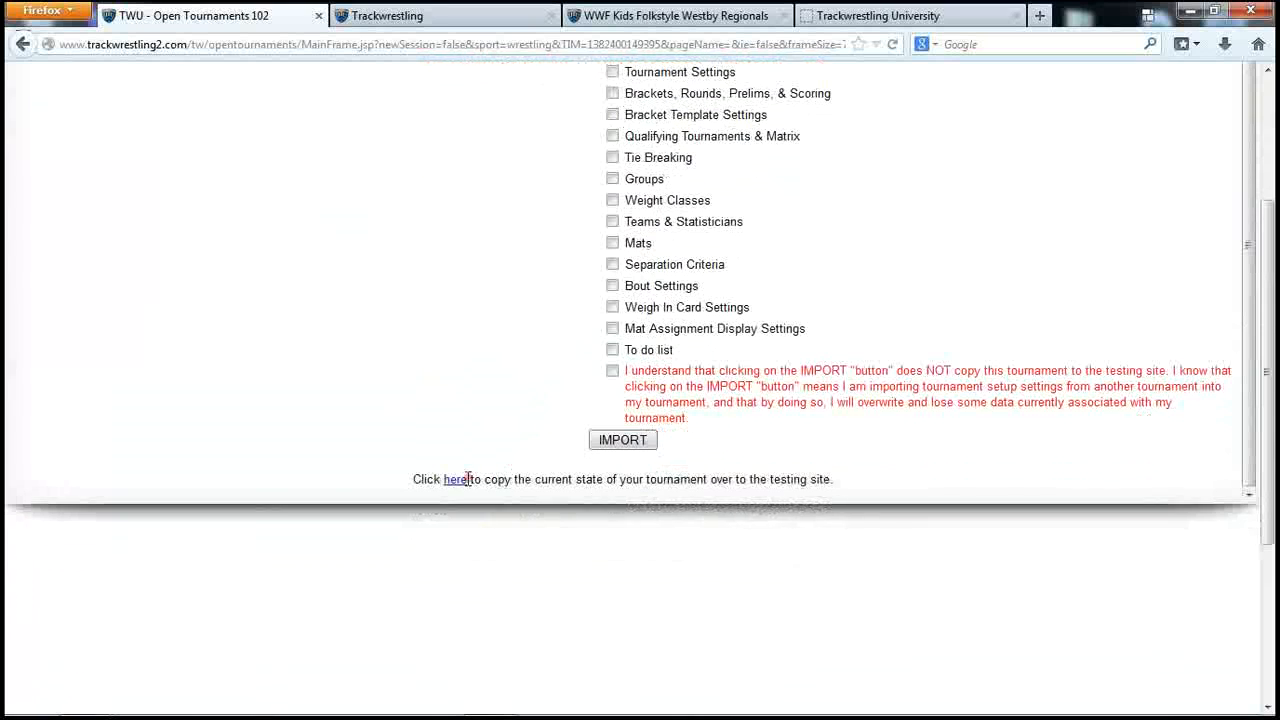
{"action": "left_click", "coordinate": [455, 480]}
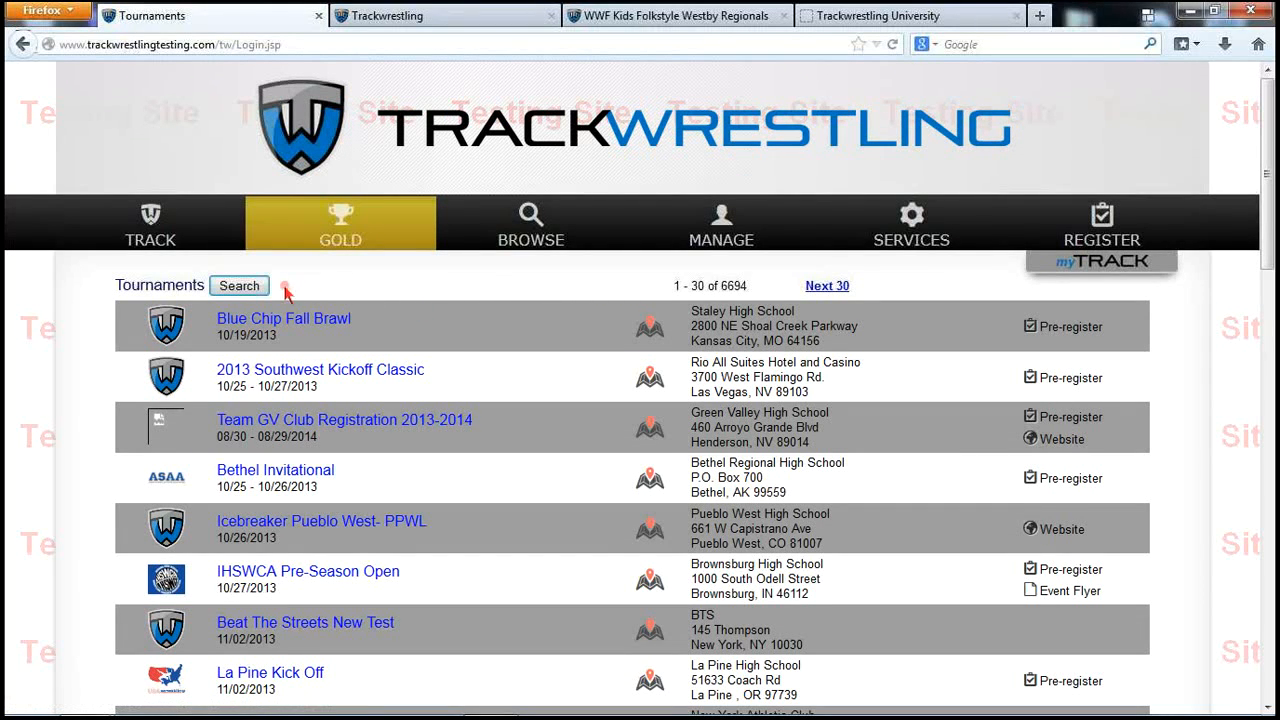
- Search the testing site's tournaments for "twu" and select TWU - Open Tournaments 102
{"action": "left_click", "coordinate": [258, 288]}
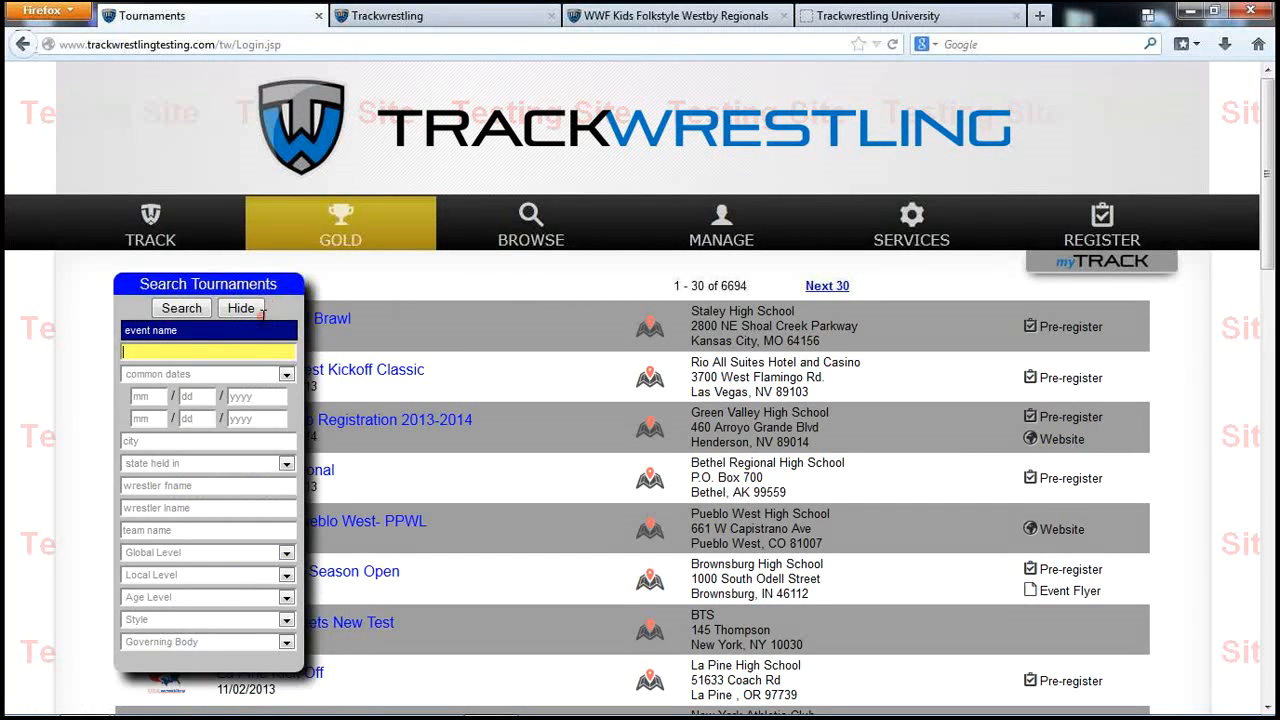
{"action": "type", "text": "twu"}
{"action": "key", "text": "Return"}
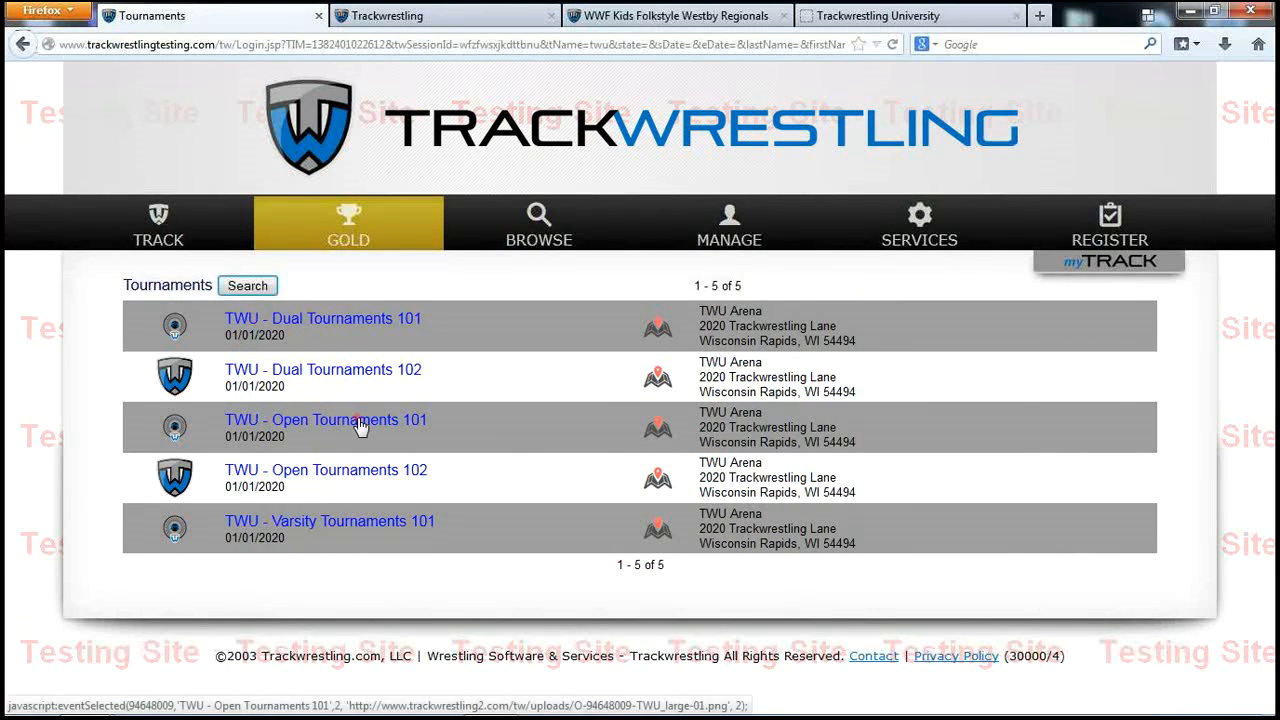
{"action": "left_click", "coordinate": [362, 474]}
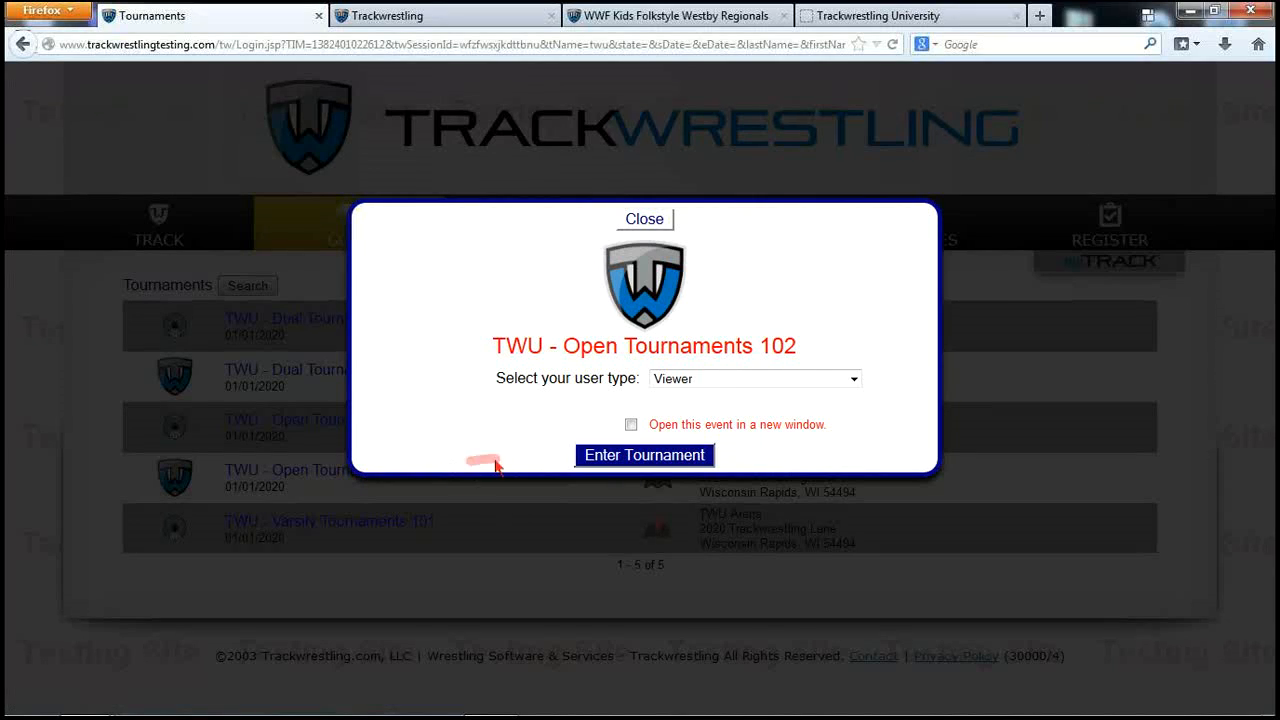
- Enter the tournament as Administrator with the account's user name and password
{"action": "left_click", "coordinate": [700, 384]}
{"action": "left_click", "coordinate": [700, 441]}
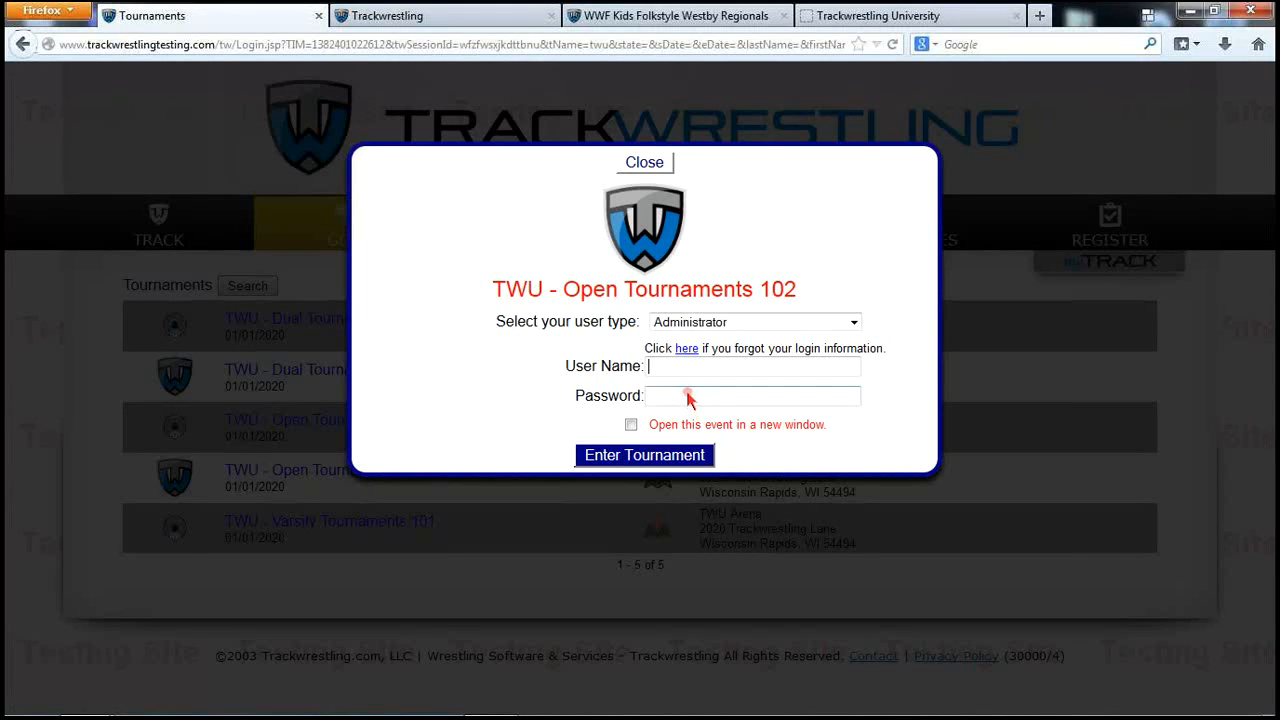
{"action": "type", "text": "shane"}
{"action": "key", "text": "Tab"}
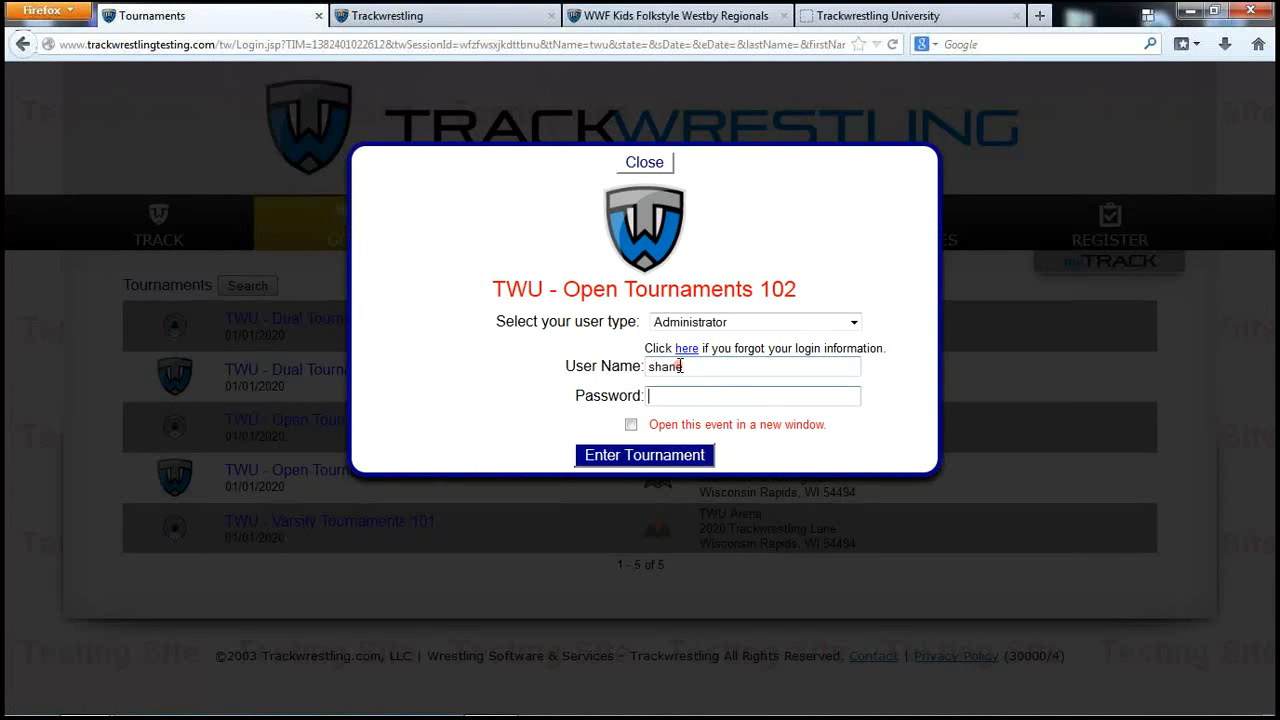
{"action": "type", "text": "********"}
{"action": "left_click", "coordinate": [668, 457]}
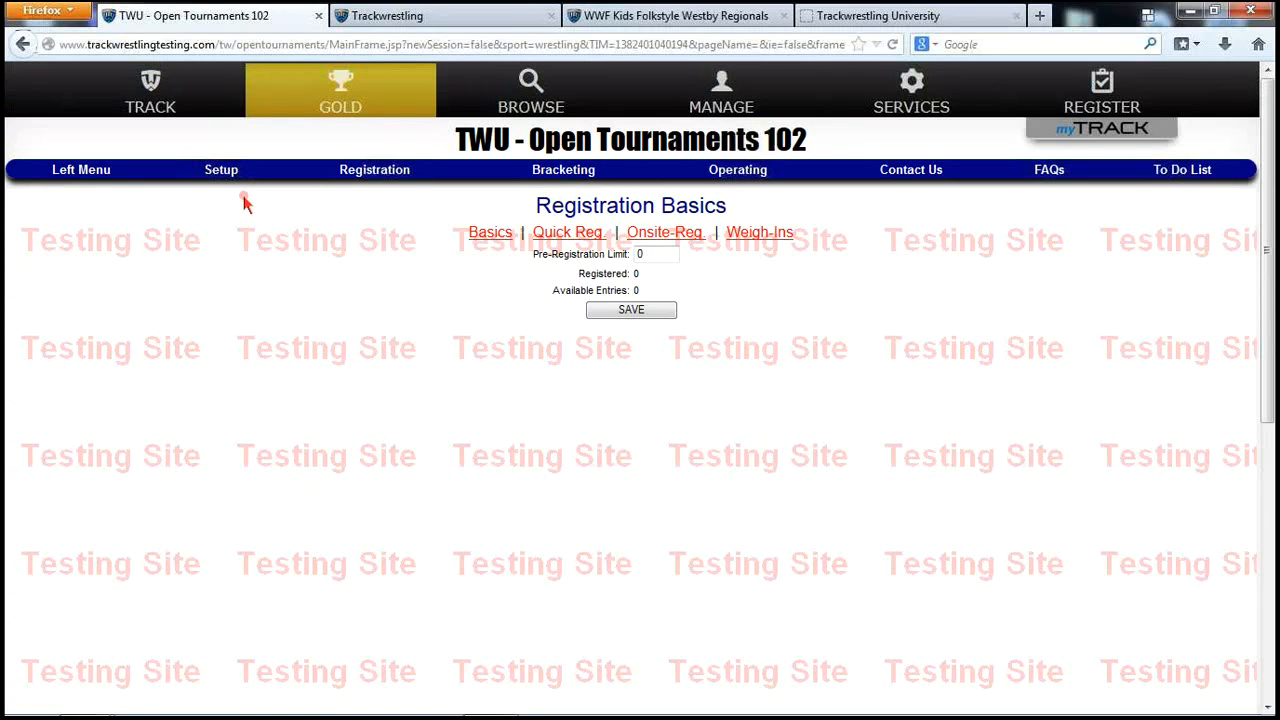
- Set up the Add Random Wrestlers operation for 700 wrestlers, assigning weights using the weight classes' max weight
{"action": "left_click", "coordinate": [84, 175]}
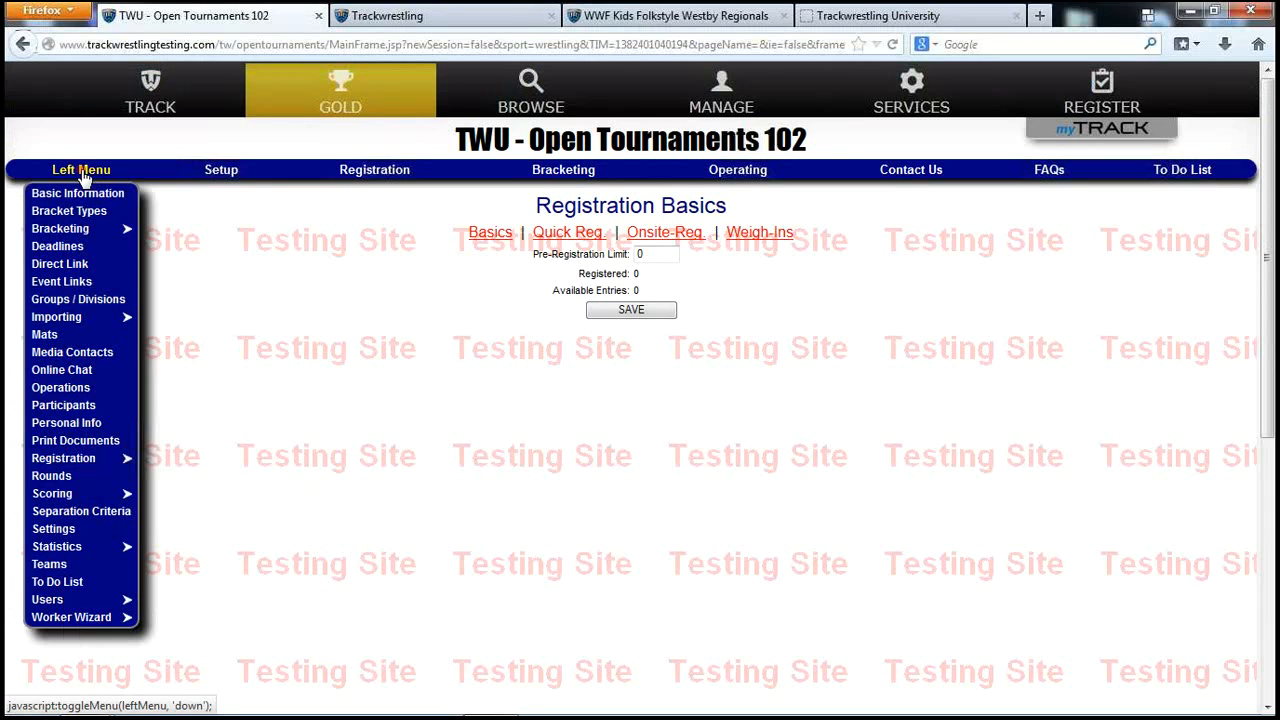
{"action": "left_click", "coordinate": [83, 394]}
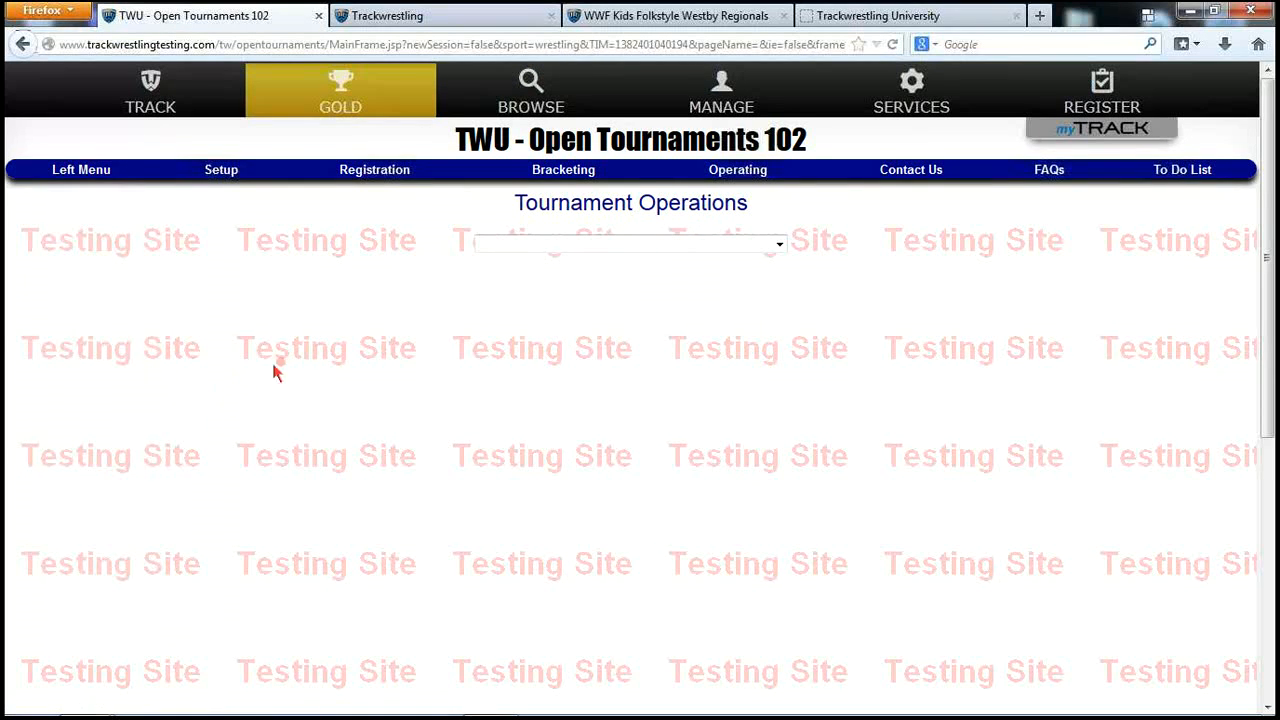
{"action": "left_click", "coordinate": [544, 247]}
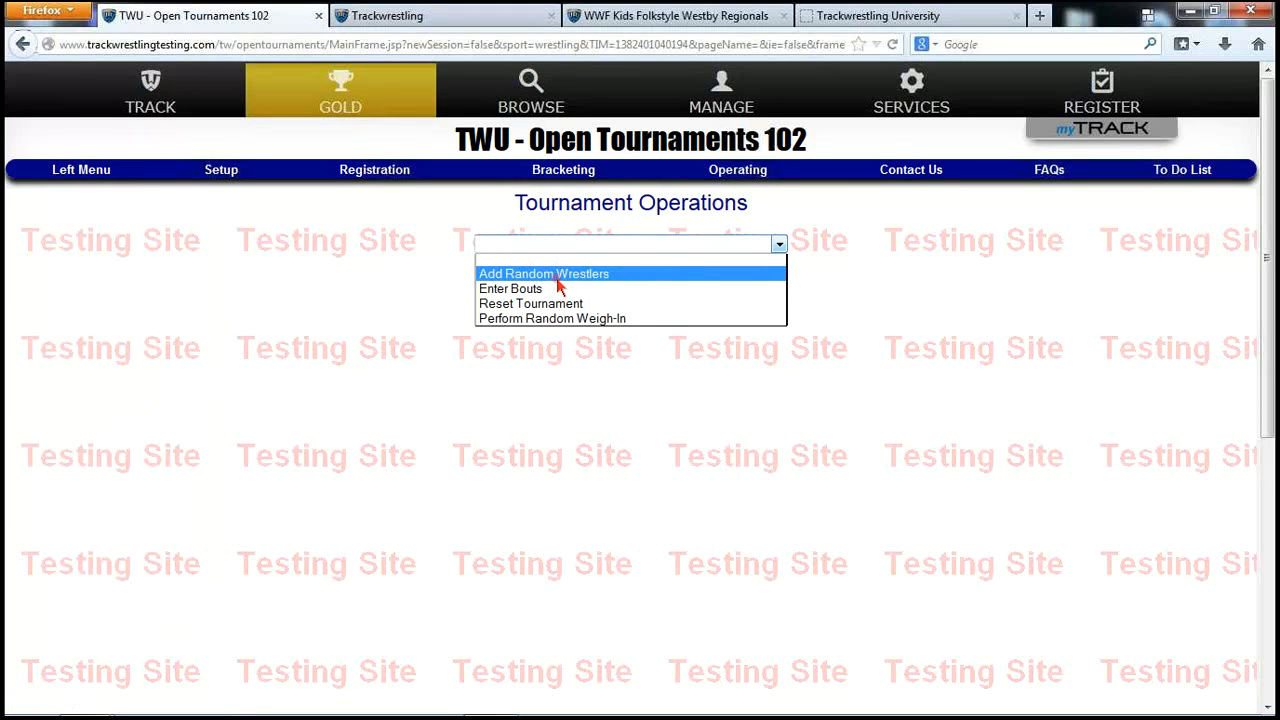
{"action": "left_click", "coordinate": [520, 274]}
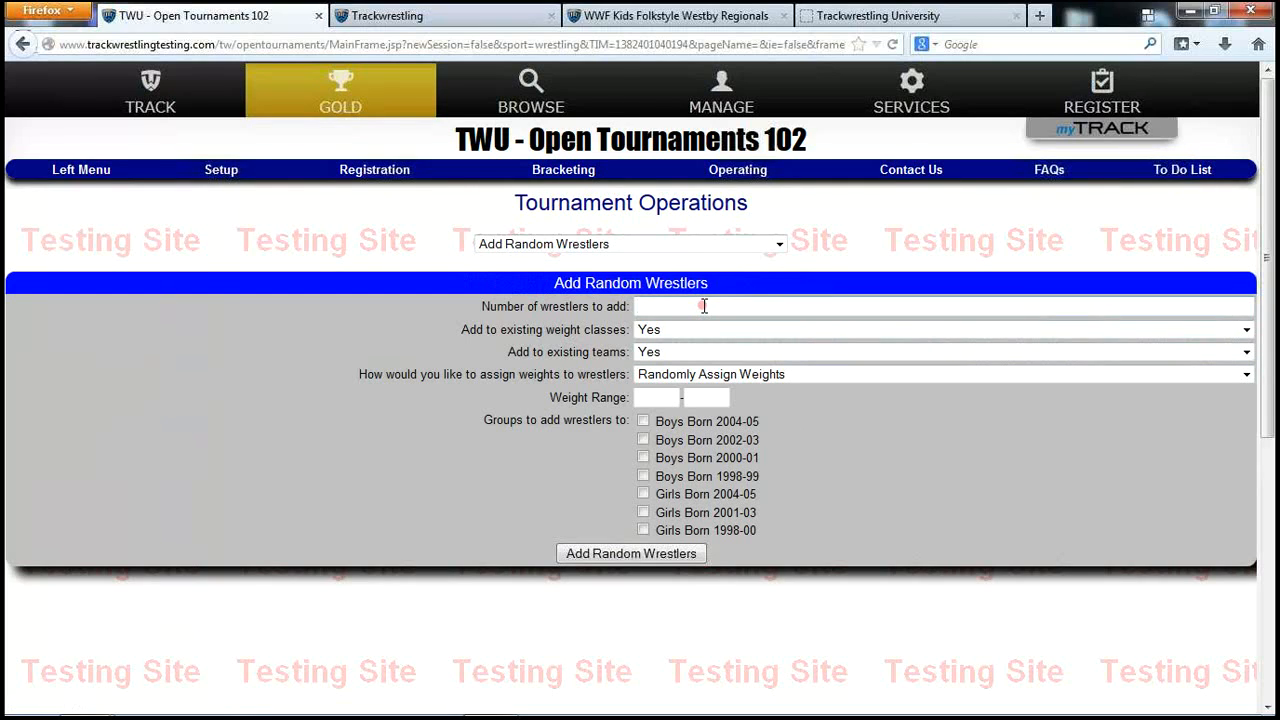
{"action": "type", "text": "00"}
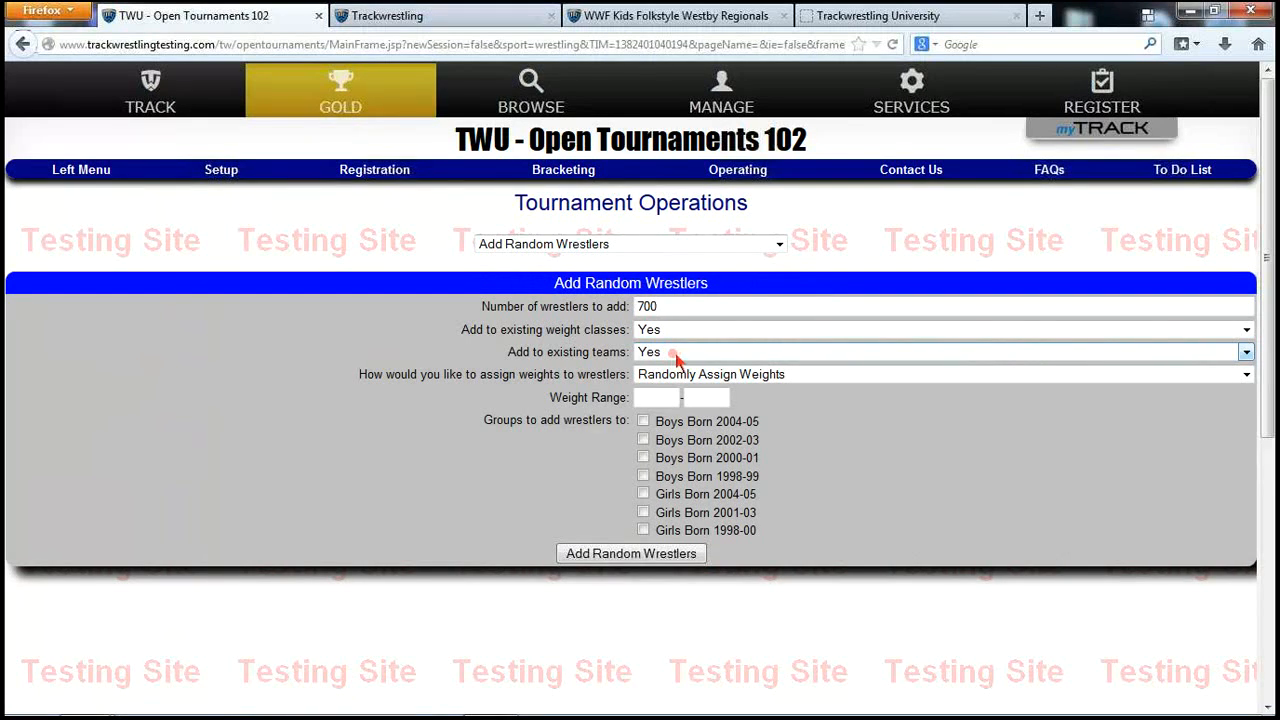
{"action": "left_click", "coordinate": [785, 378]}
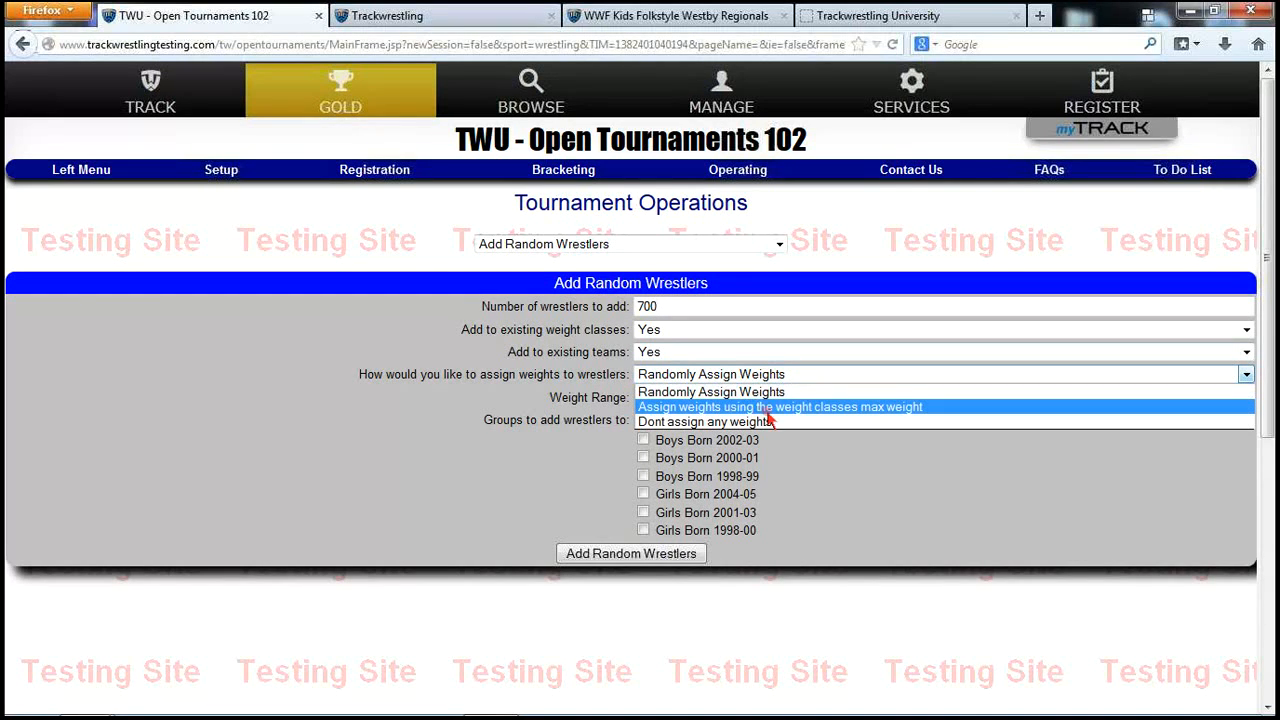
{"action": "left_click", "coordinate": [840, 414]}
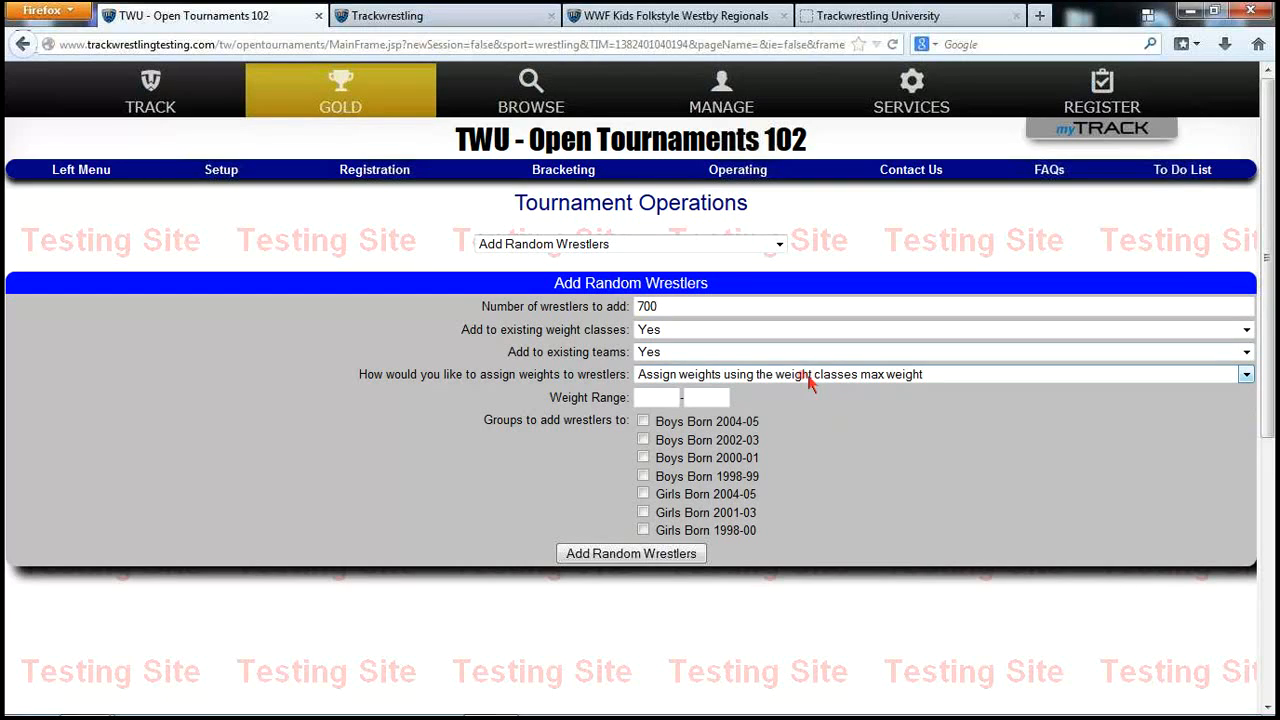
- Include all seven boys and girls groups and add the random wrestlers to the tournament
{"action": "left_click", "coordinate": [643, 423]}
{"action": "left_click", "coordinate": [643, 440]}
{"action": "left_click", "coordinate": [643, 457]}
{"action": "left_click", "coordinate": [643, 477]}
{"action": "left_click", "coordinate": [643, 494]}
{"action": "left_click", "coordinate": [643, 512]}
{"action": "left_click", "coordinate": [643, 530]}
{"action": "left_click", "coordinate": [670, 563]}
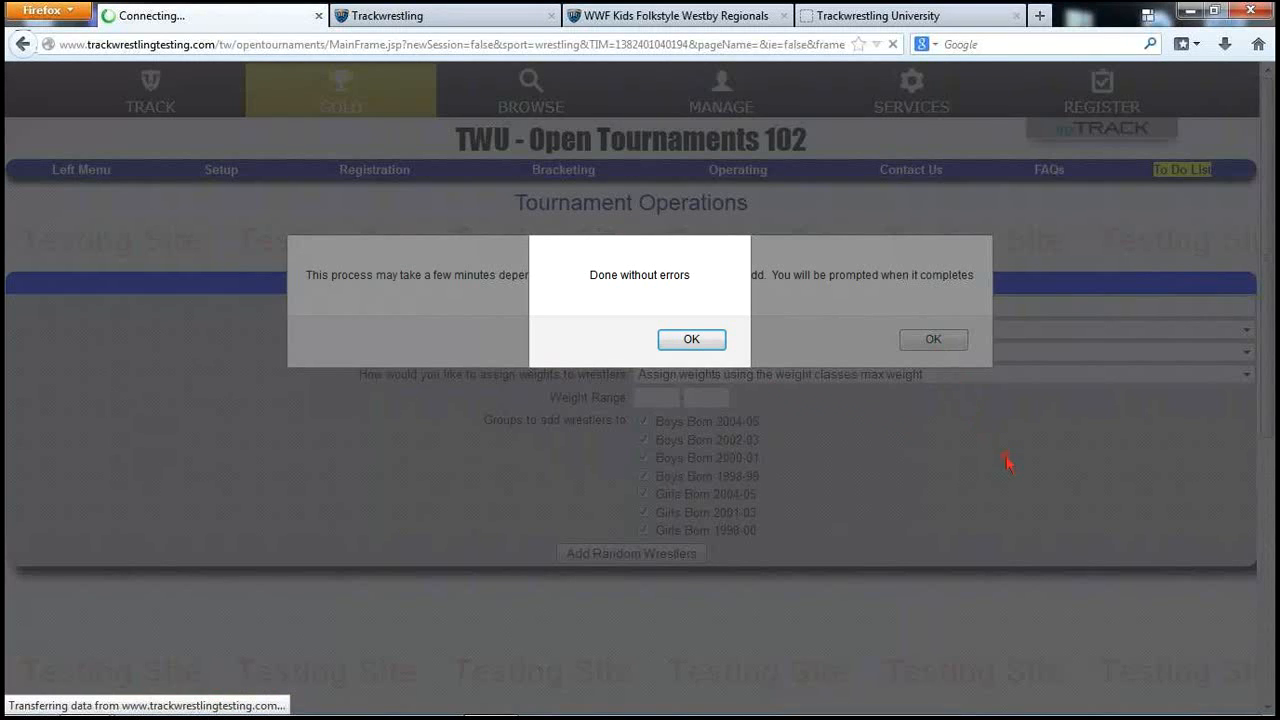
{"action": "left_click", "coordinate": [688, 339]}
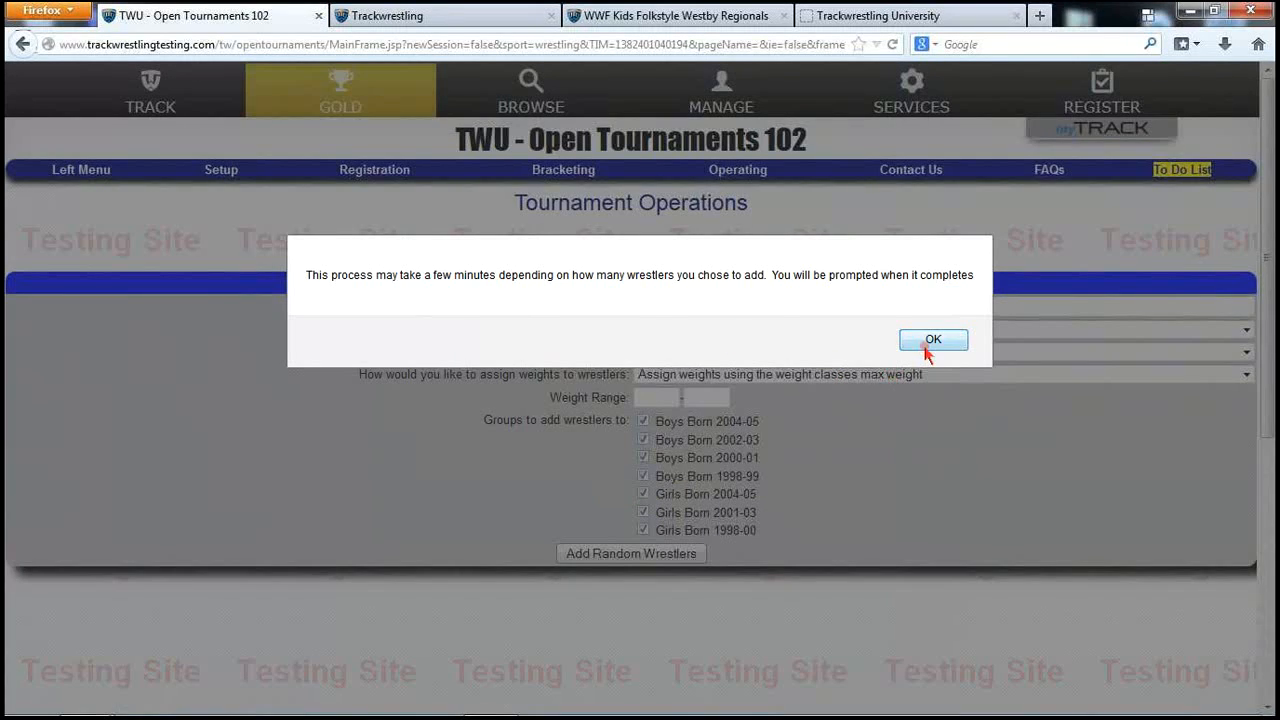
{"action": "left_click", "coordinate": [931, 338]}
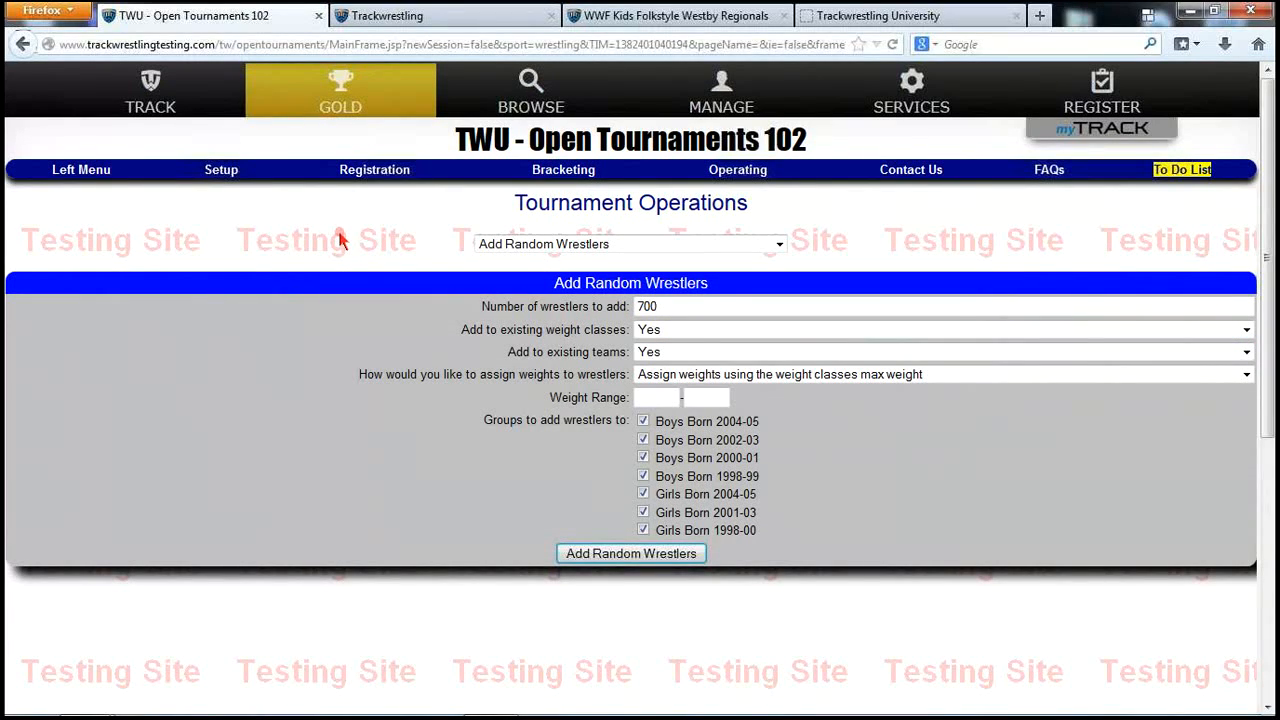
- Check the wrestler count of each group in the tournament groups list
{"action": "left_click", "coordinate": [221, 172]}
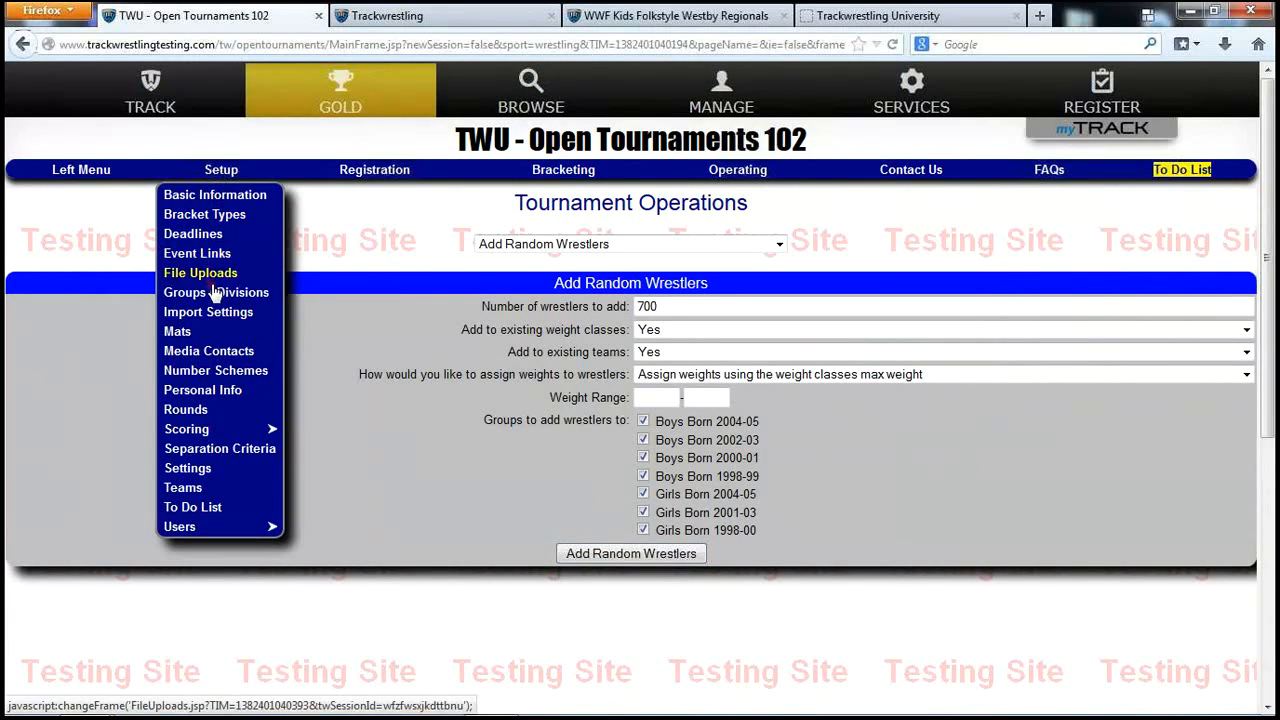
{"action": "left_click", "coordinate": [215, 292]}
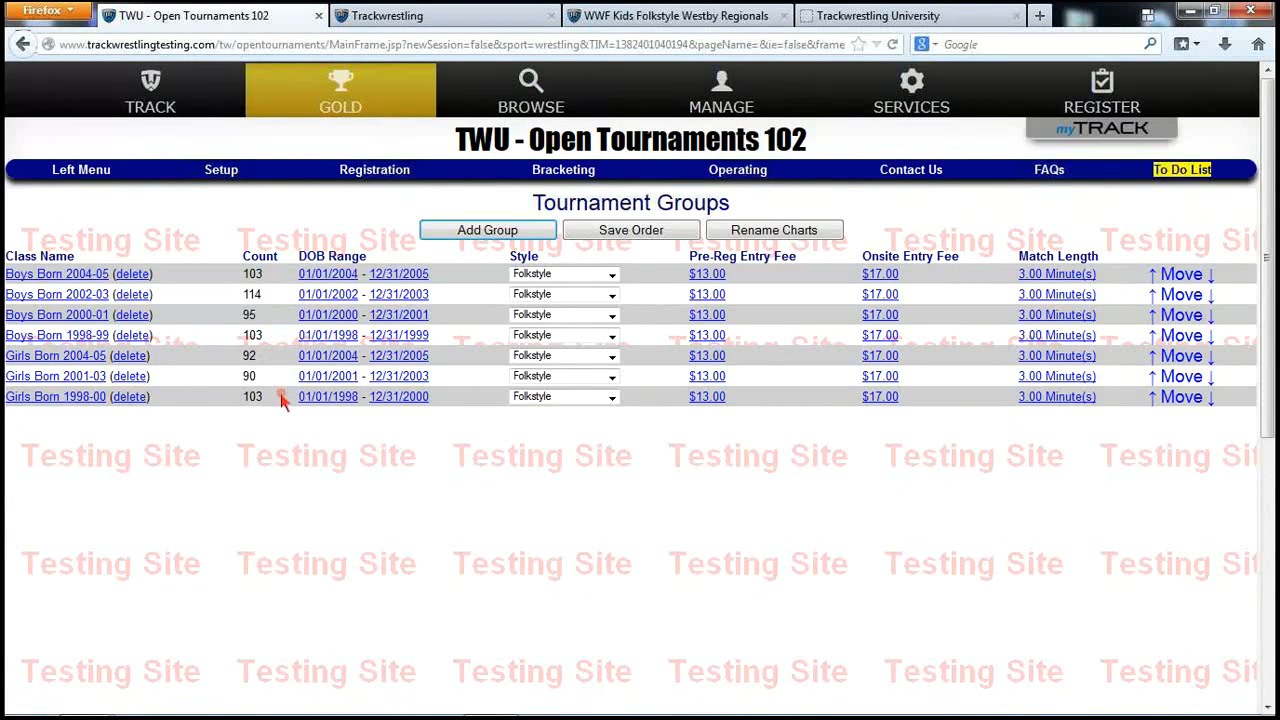
{"action": "left_click", "coordinate": [232, 172]}
- Review the tournament's wrestler list and view the first participant's details
{"action": "left_click", "coordinate": [373, 173]}
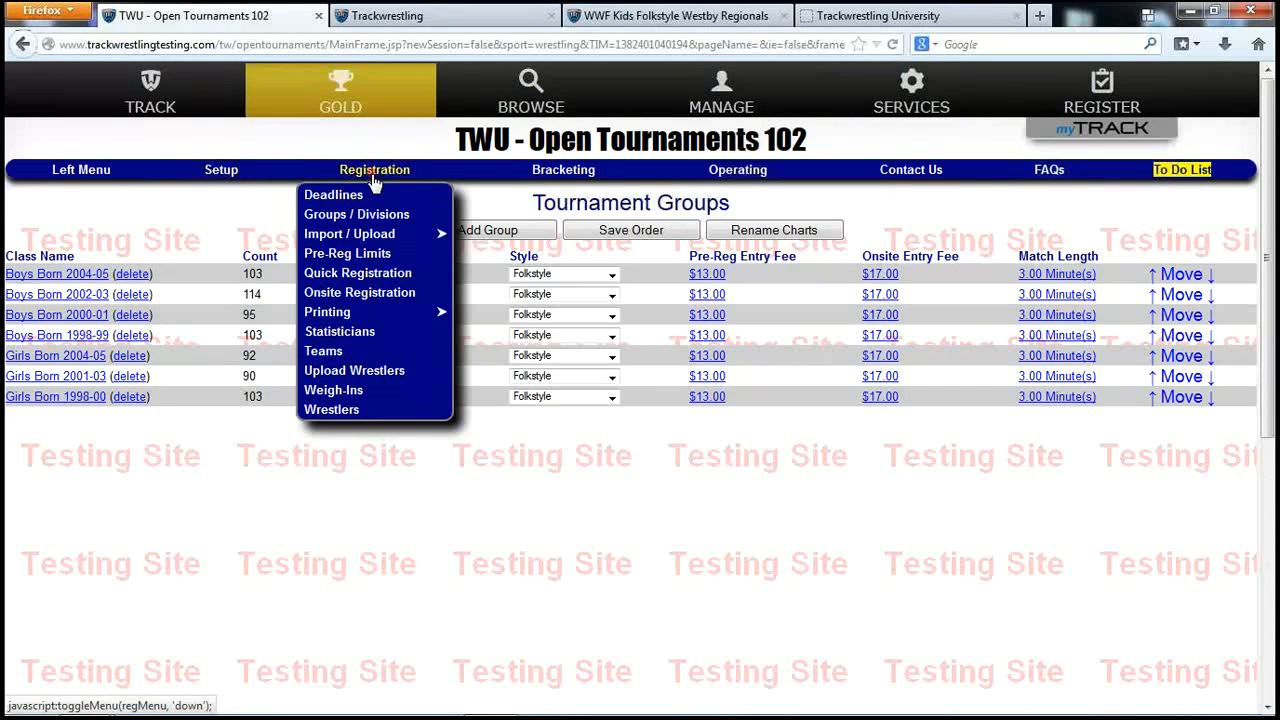
{"action": "left_click", "coordinate": [332, 410]}
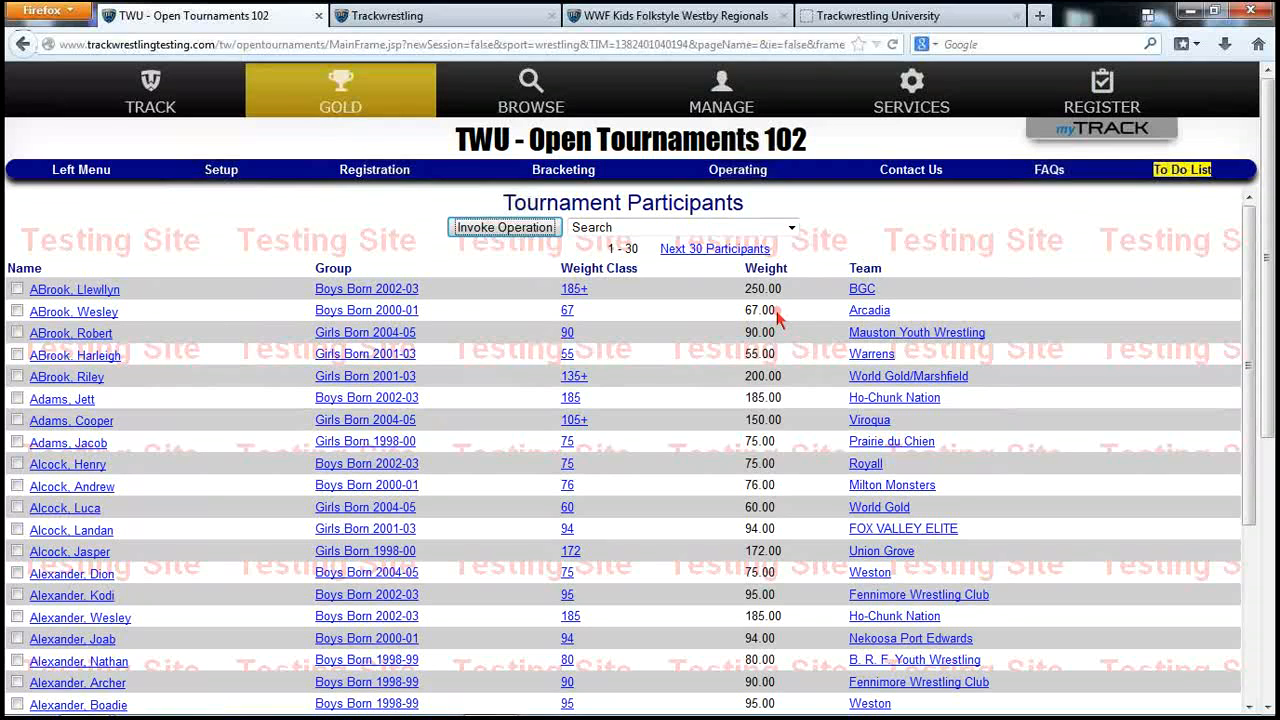
{"action": "left_click", "coordinate": [80, 290]}
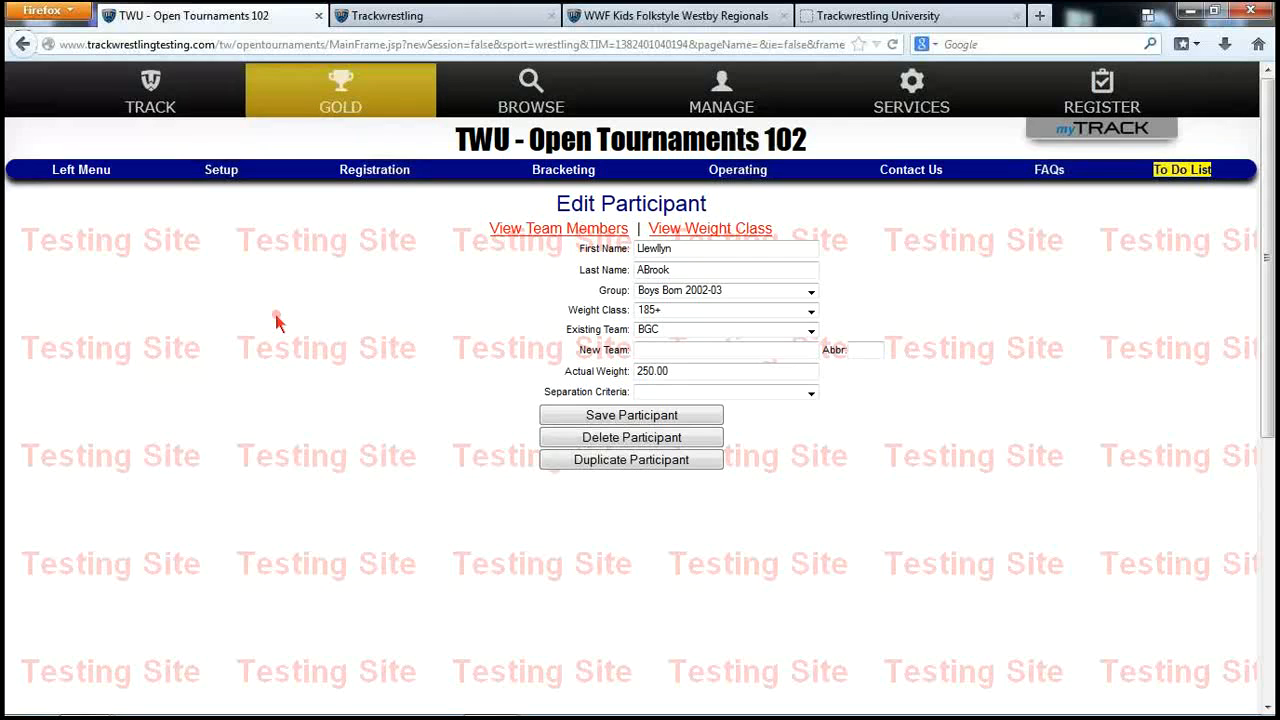
- Generate the weigh-in cards for all participants sorted by group, review them and close the cards window
{"action": "left_click", "coordinate": [365, 176]}
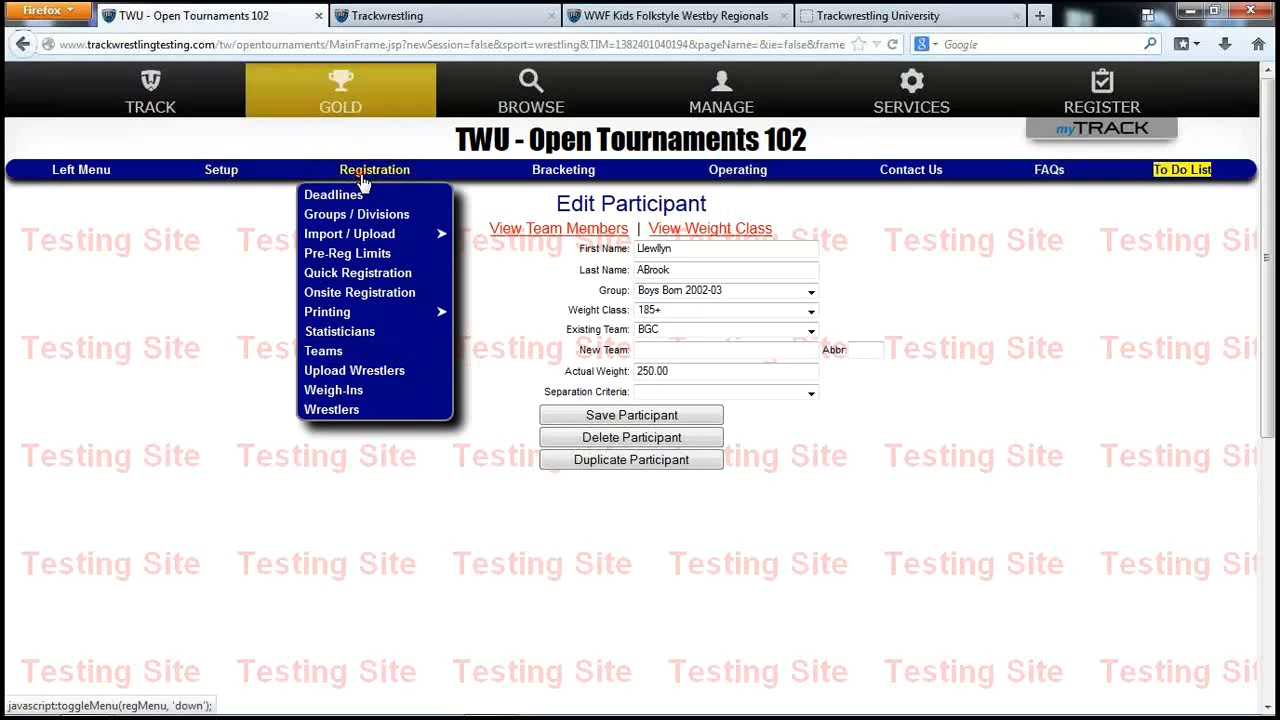
{"action": "left_click", "coordinate": [345, 316]}
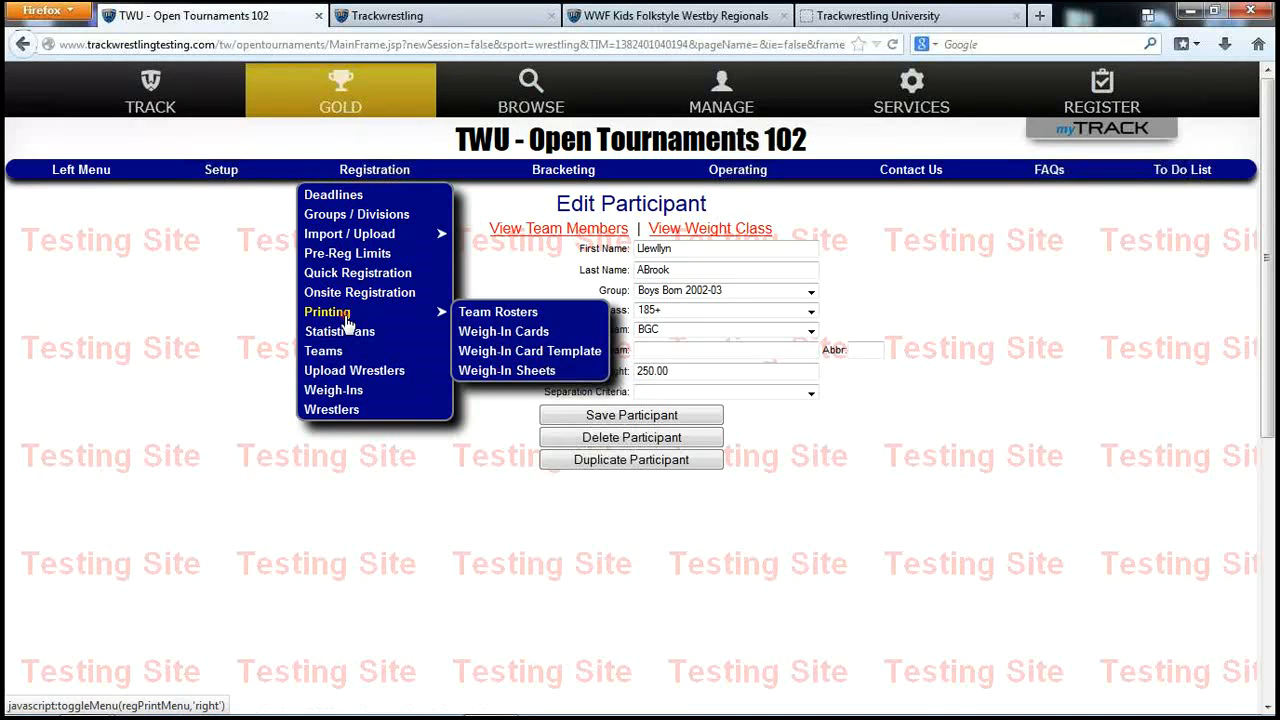
{"action": "left_click", "coordinate": [515, 336]}
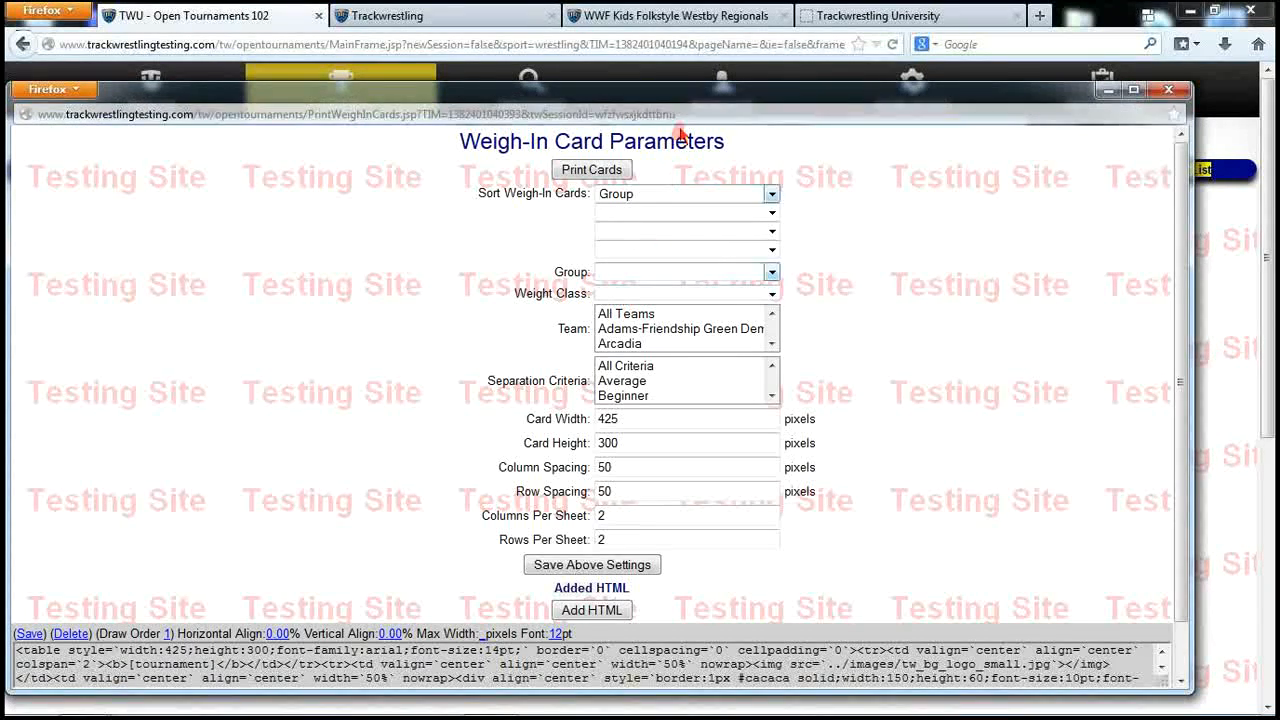
{"action": "left_click_drag", "start_coordinate": [690, 100], "coordinate": [700, 64]}
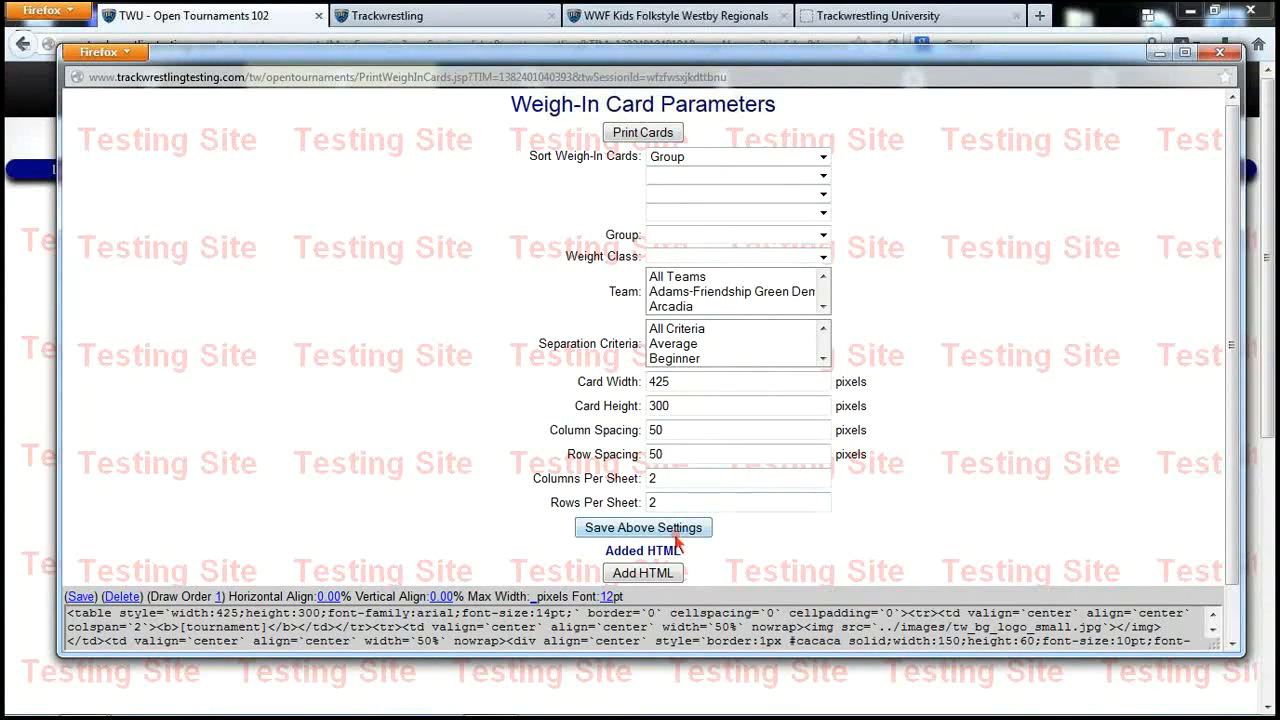
{"action": "left_click", "coordinate": [633, 137]}
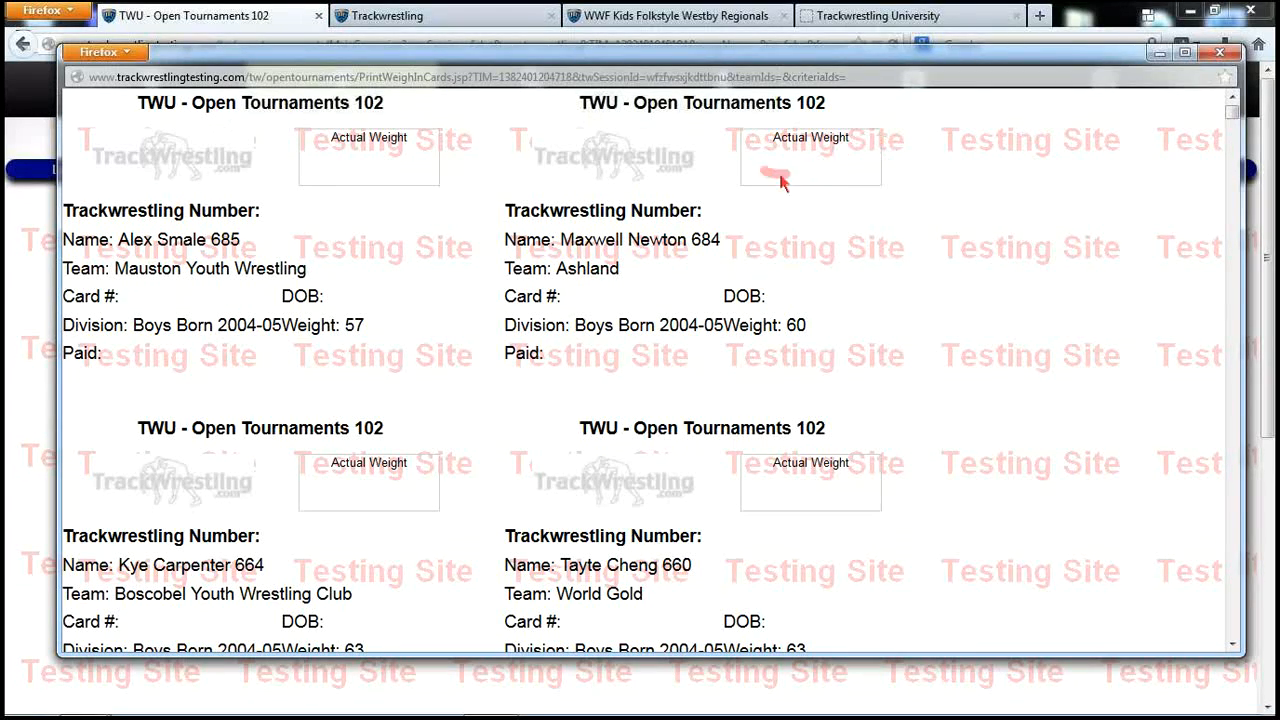
{"action": "left_click", "coordinate": [1219, 52]}
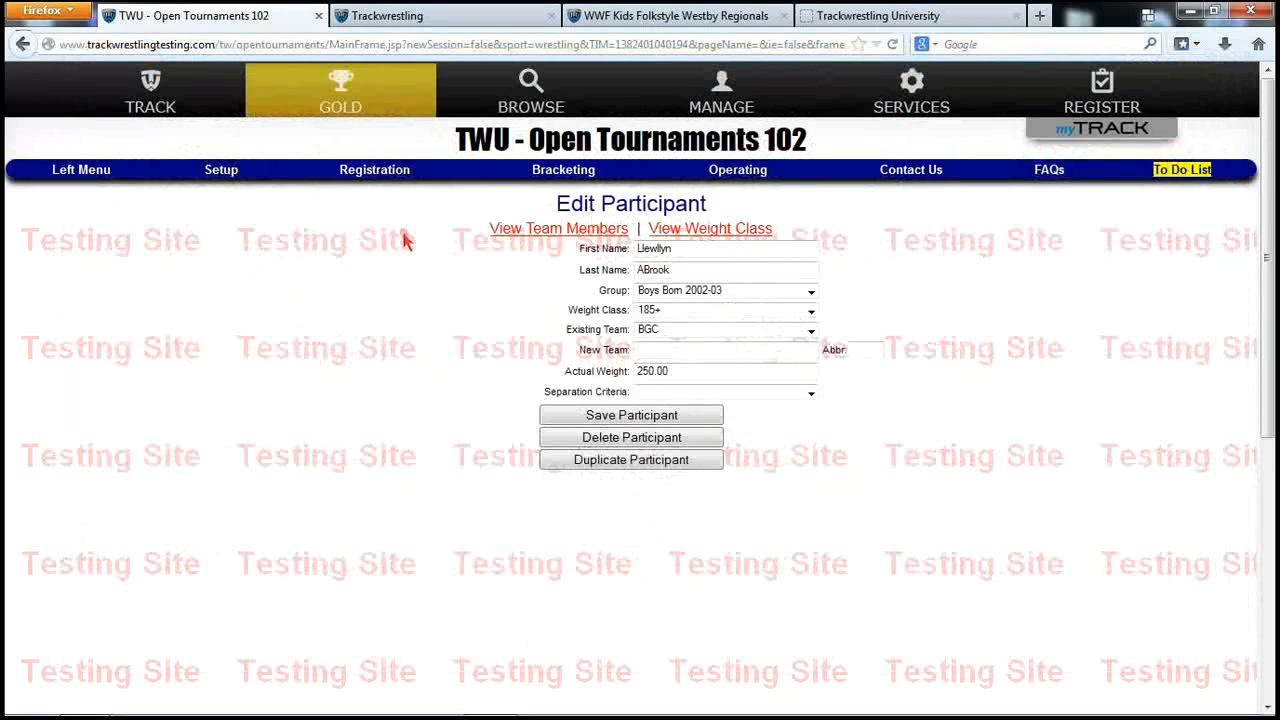
- View the onsite registration form for entering a single participant
{"action": "left_click", "coordinate": [396, 172]}
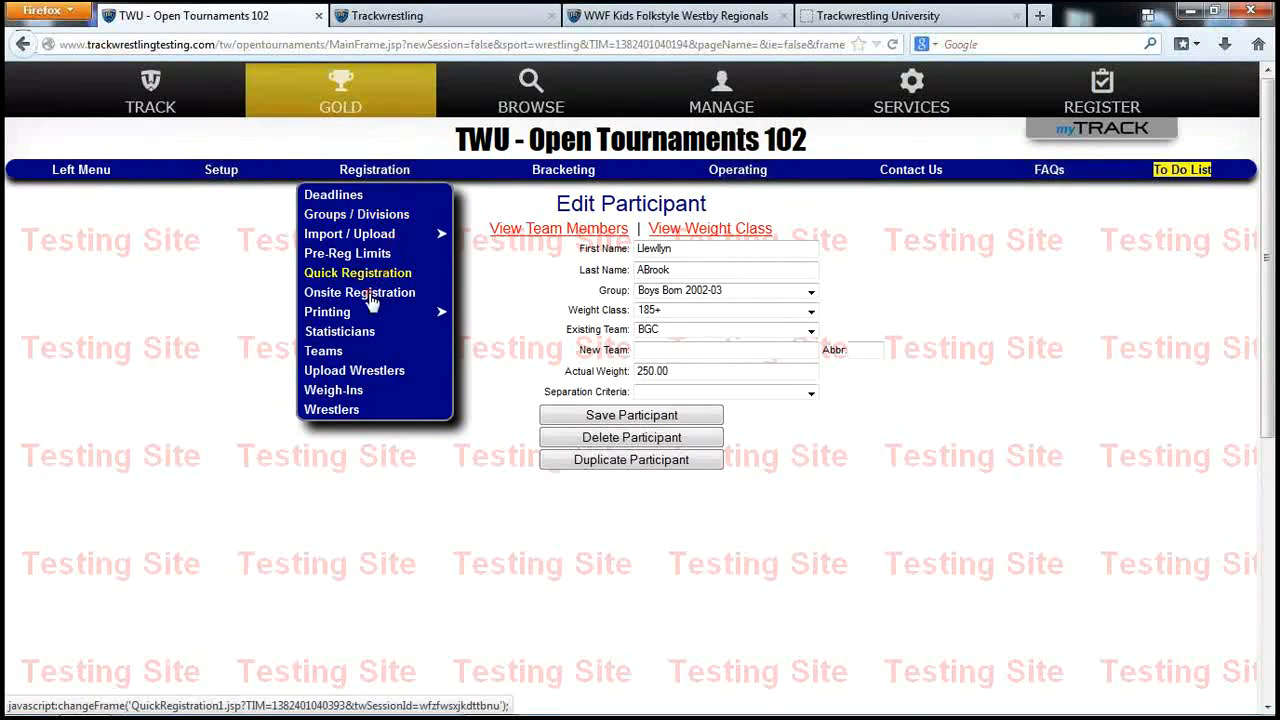
{"action": "left_click", "coordinate": [445, 316]}
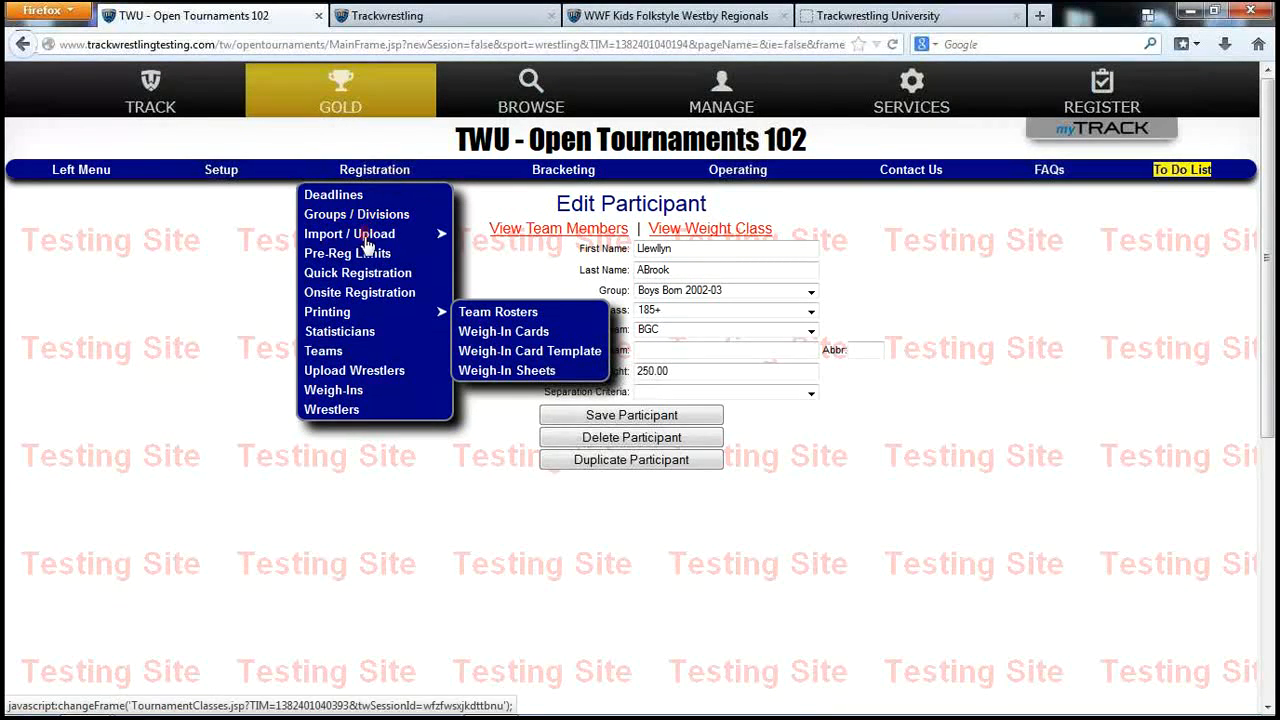
{"action": "left_click", "coordinate": [362, 292]}
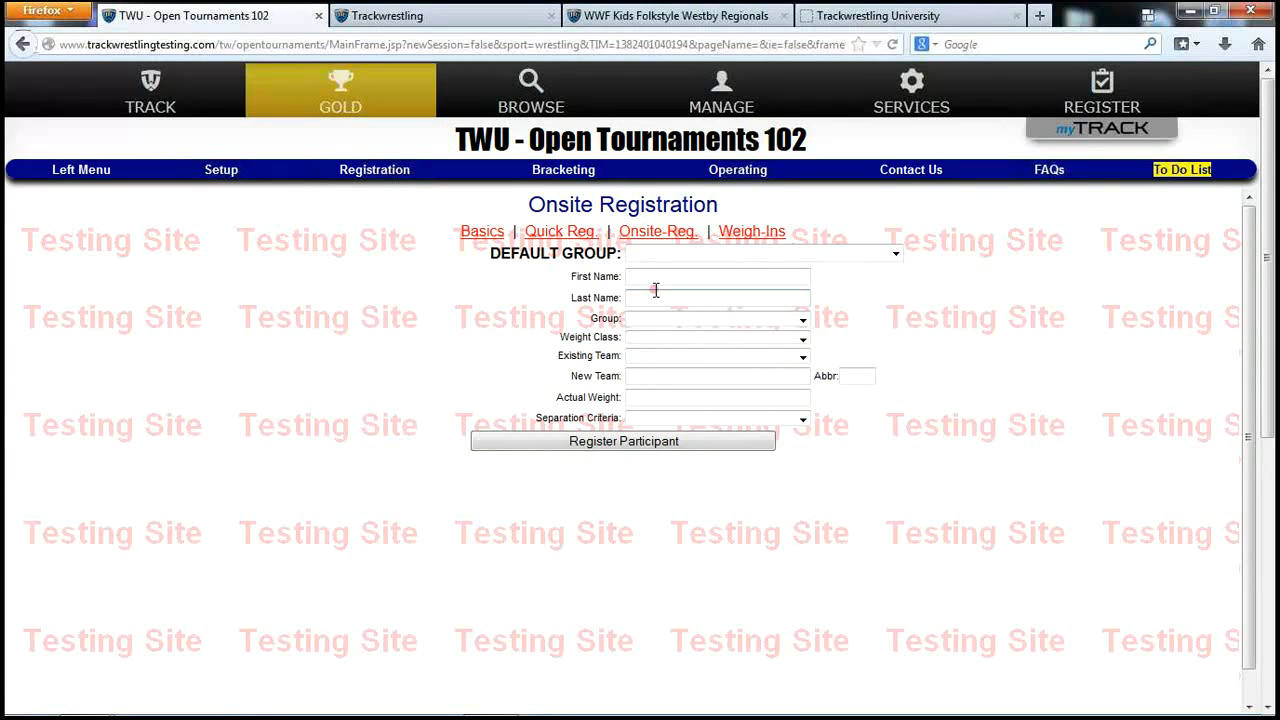
{"action": "left_click", "coordinate": [367, 176]}
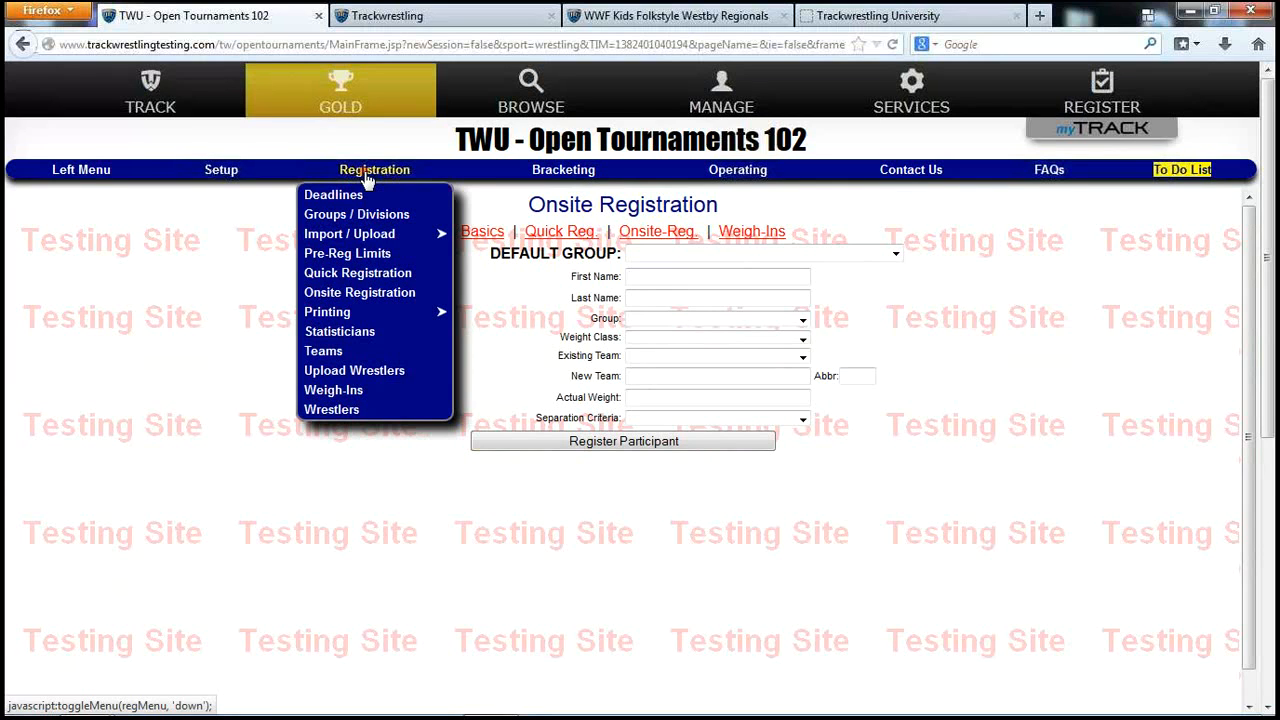
- Clear the actual weight of the first wrestler in the tournament's wrestler list and save the participant
{"action": "left_click", "coordinate": [338, 411]}
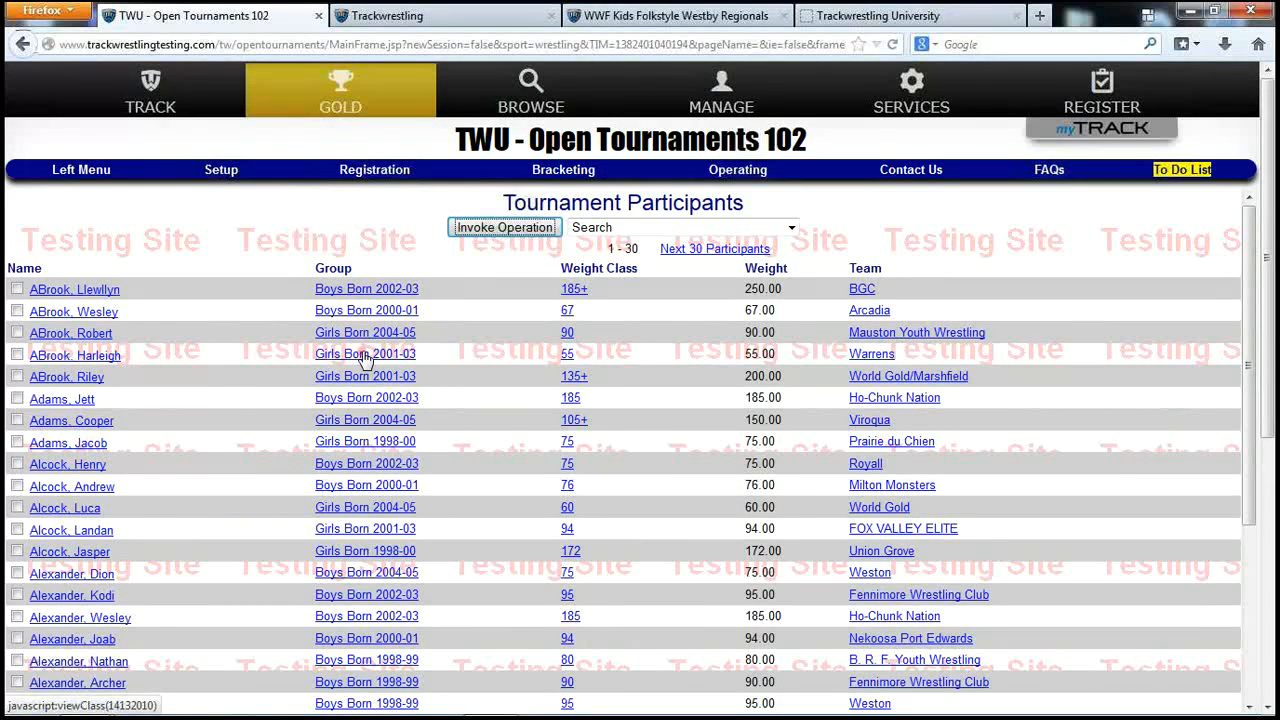
{"action": "left_click", "coordinate": [107, 293]}
{"action": "left_click_drag", "start_coordinate": [689, 374], "coordinate": [614, 372]}
{"action": "key", "text": "BackSpace"}
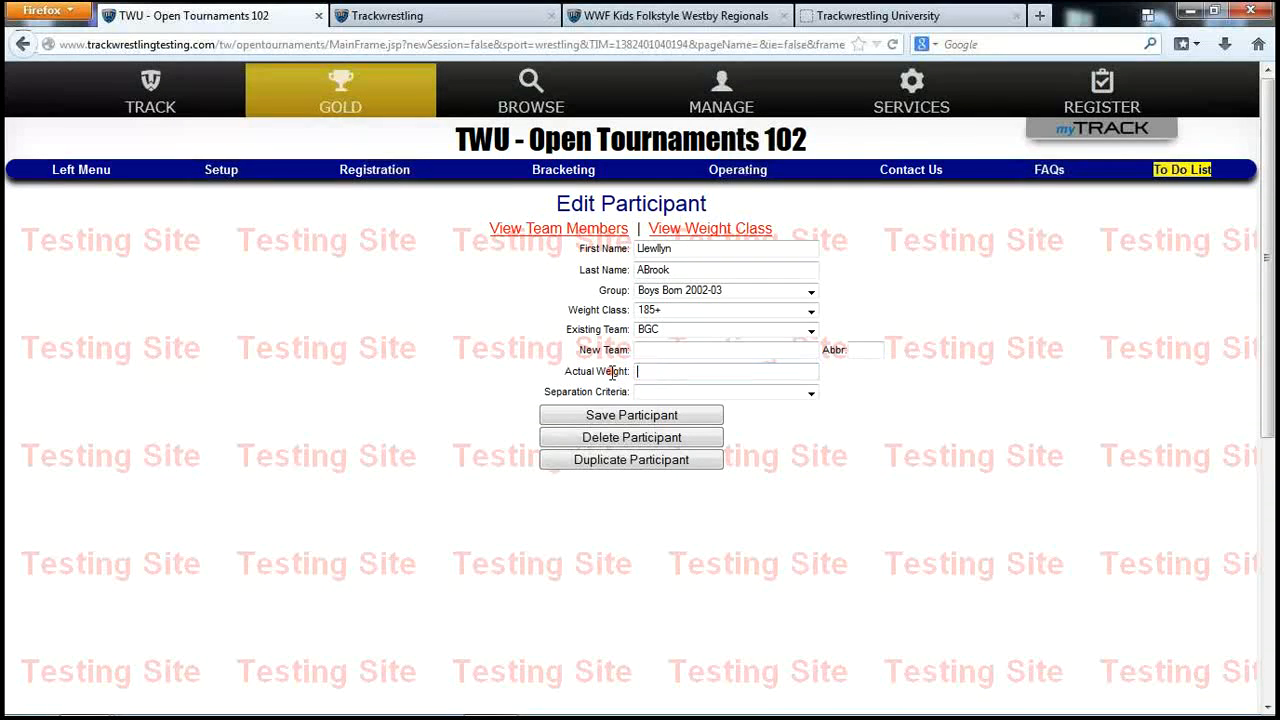
{"action": "left_click", "coordinate": [645, 422]}
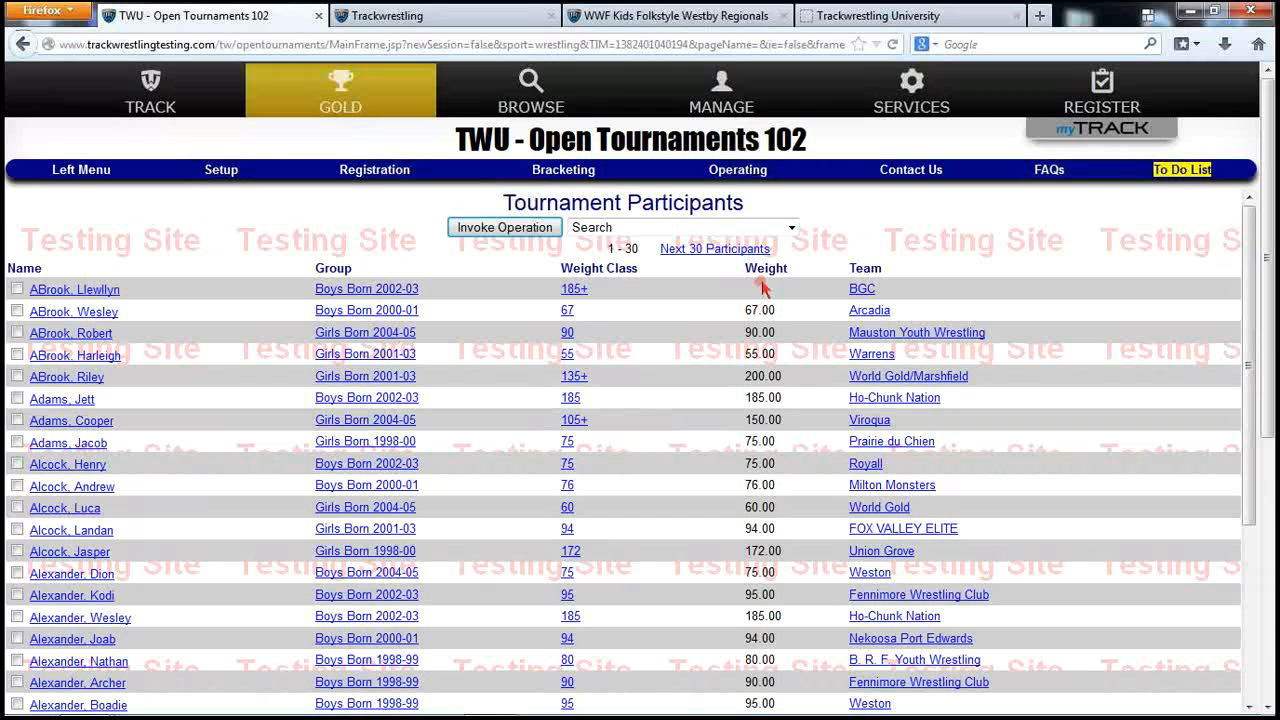
- Sort the tournament participants by weight in both directions to find wrestlers without a recorded weight
{"action": "left_click", "coordinate": [770, 270]}
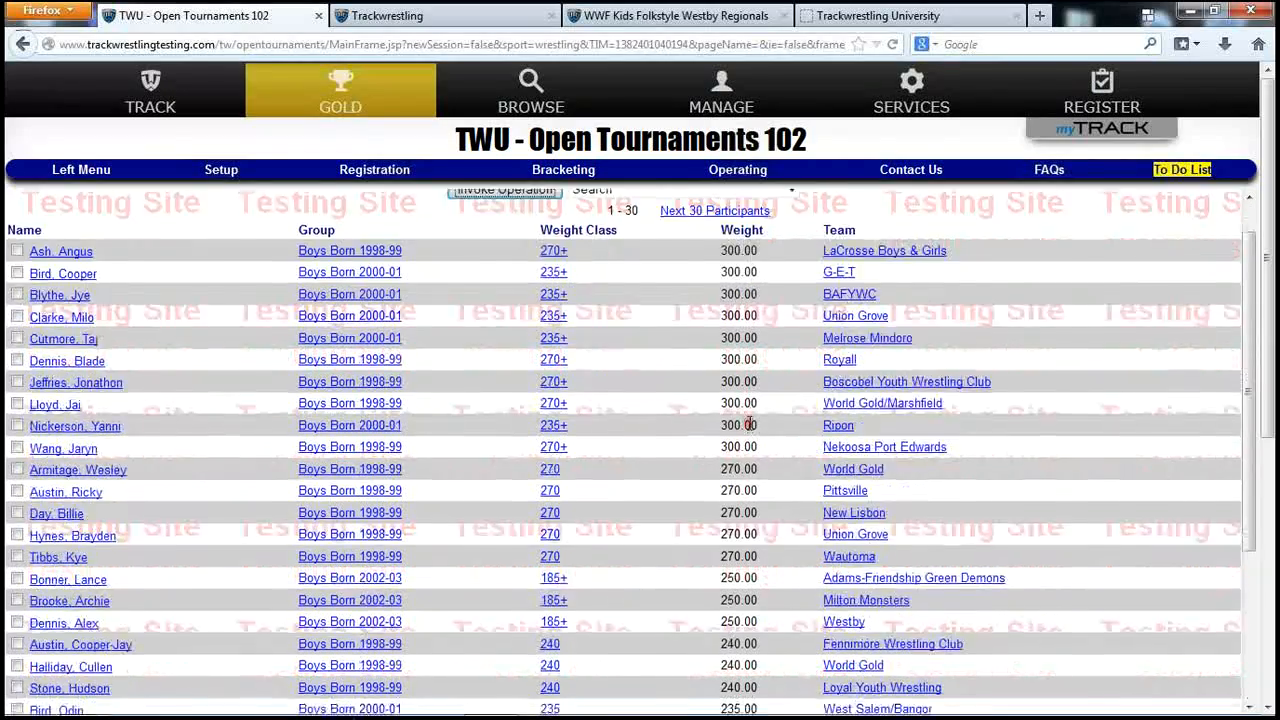
{"action": "scroll", "coordinate": [748, 415], "scroll_direction": "down", "scroll_amount": 5}
{"action": "scroll", "coordinate": [748, 427], "scroll_direction": "up", "scroll_amount": 5}
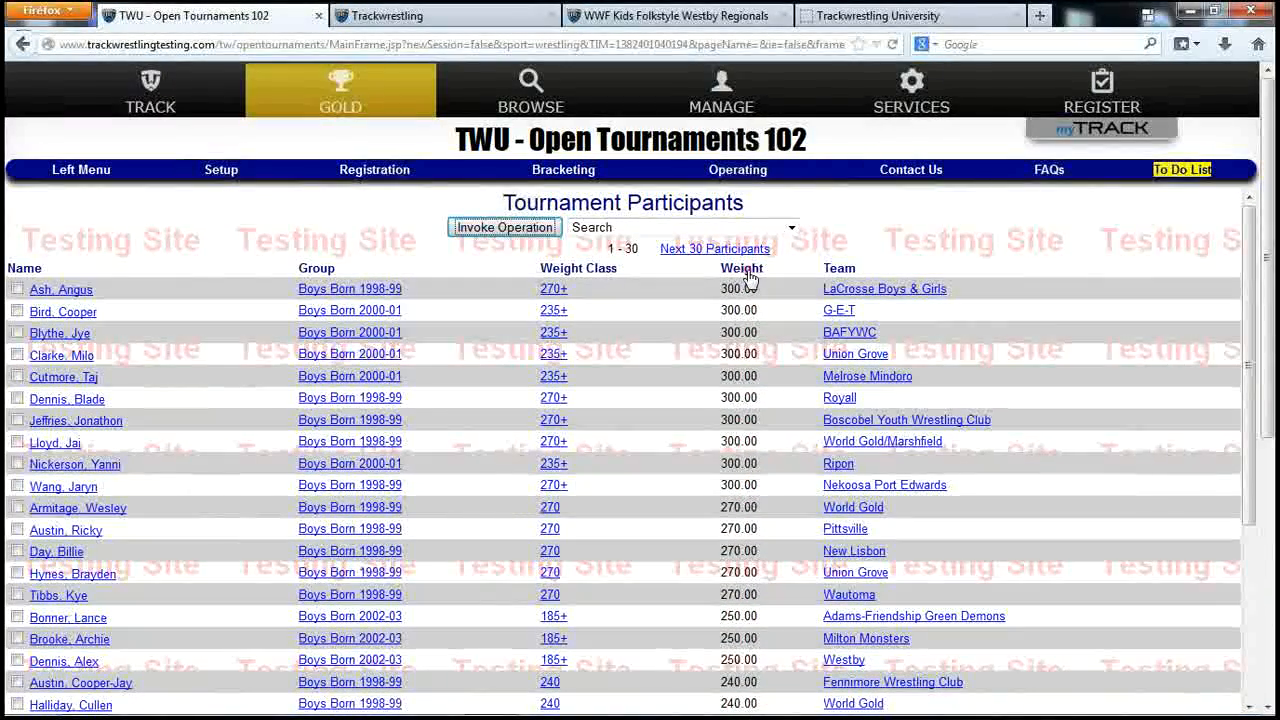
{"action": "left_click", "coordinate": [750, 276]}
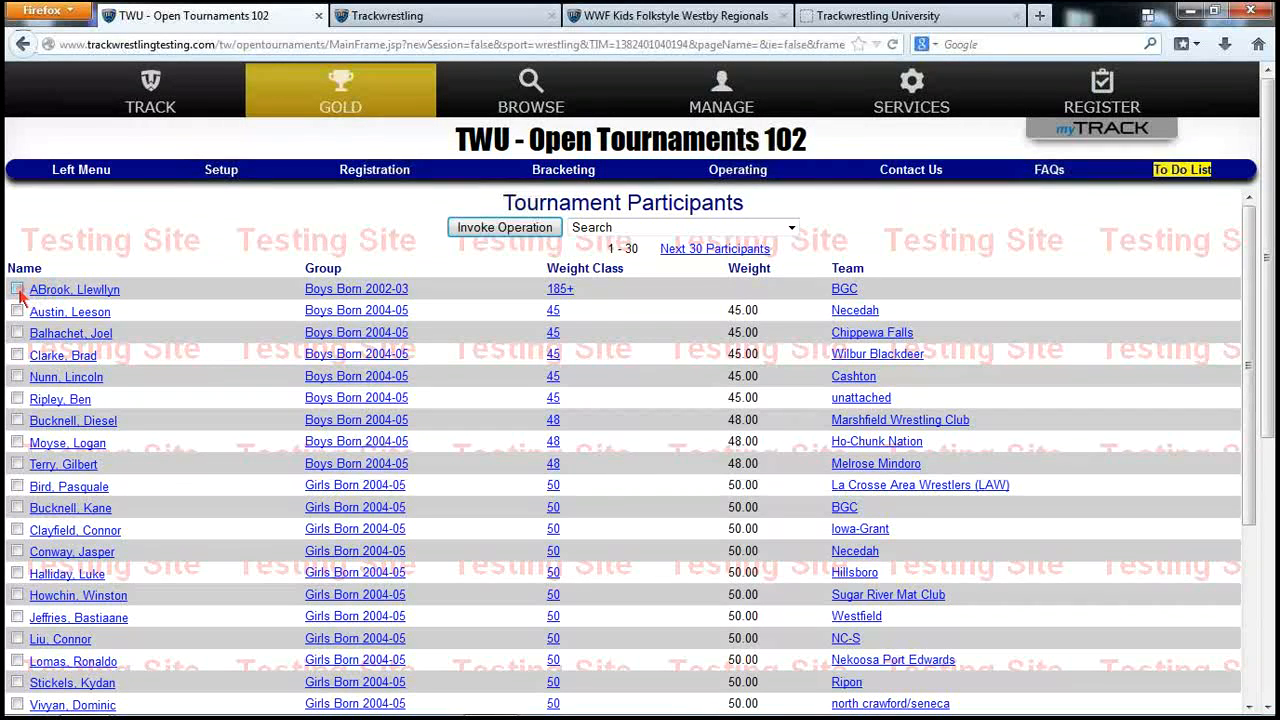
{"action": "left_click", "coordinate": [18, 289]}
{"action": "left_click", "coordinate": [592, 230]}
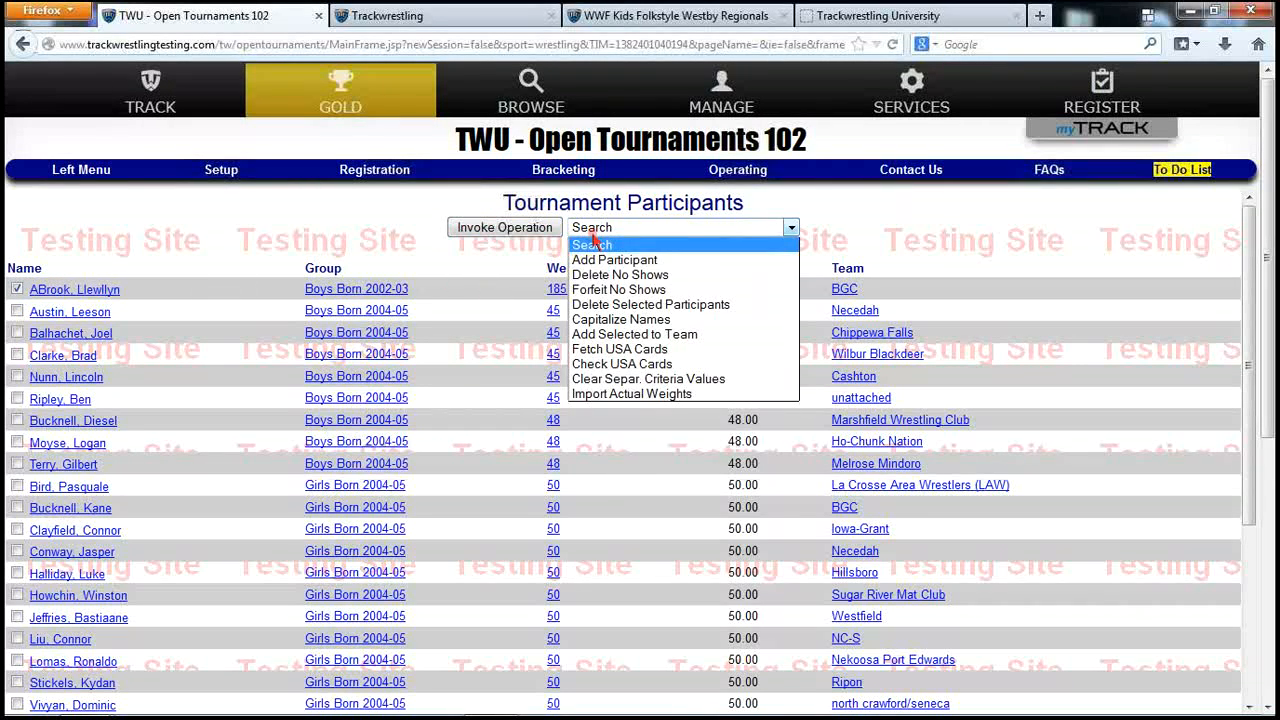
{"action": "left_click", "coordinate": [349, 234]}
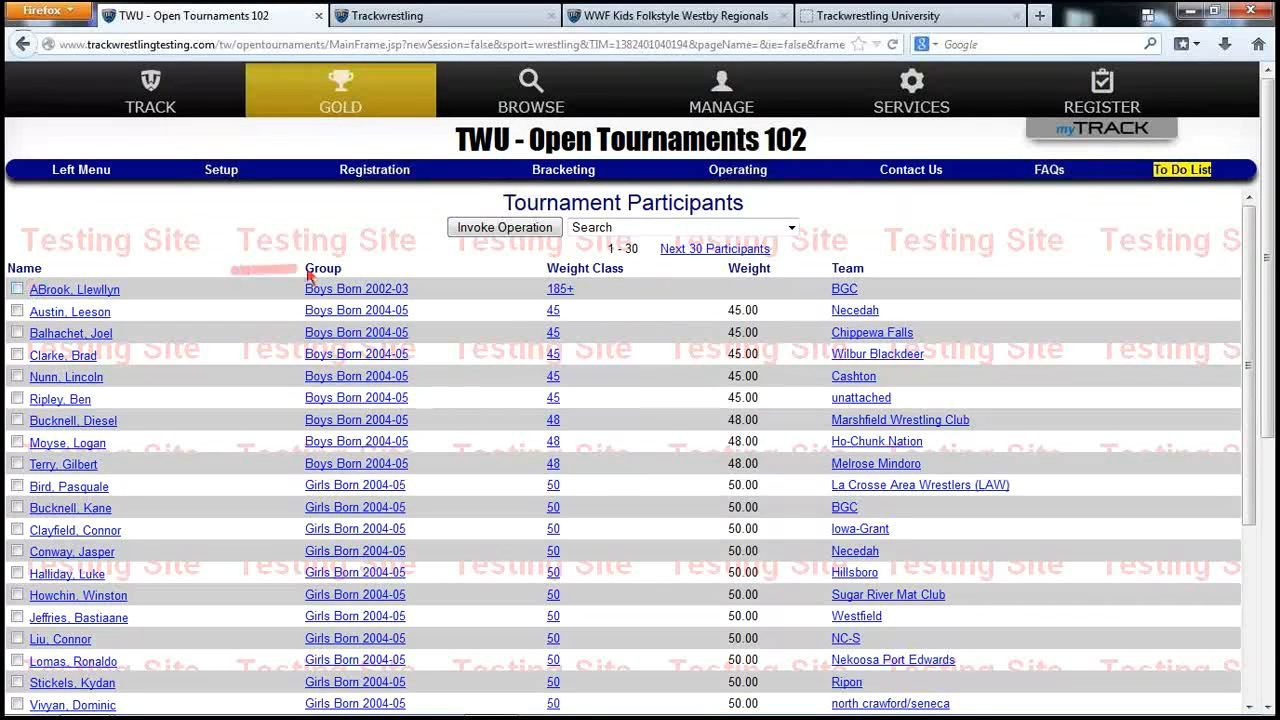
- Delete the no-shows from all boys and girls divisions, confirming with "deletenoshows", and check the participant list sorted by weight
{"action": "left_click", "coordinate": [790, 228]}
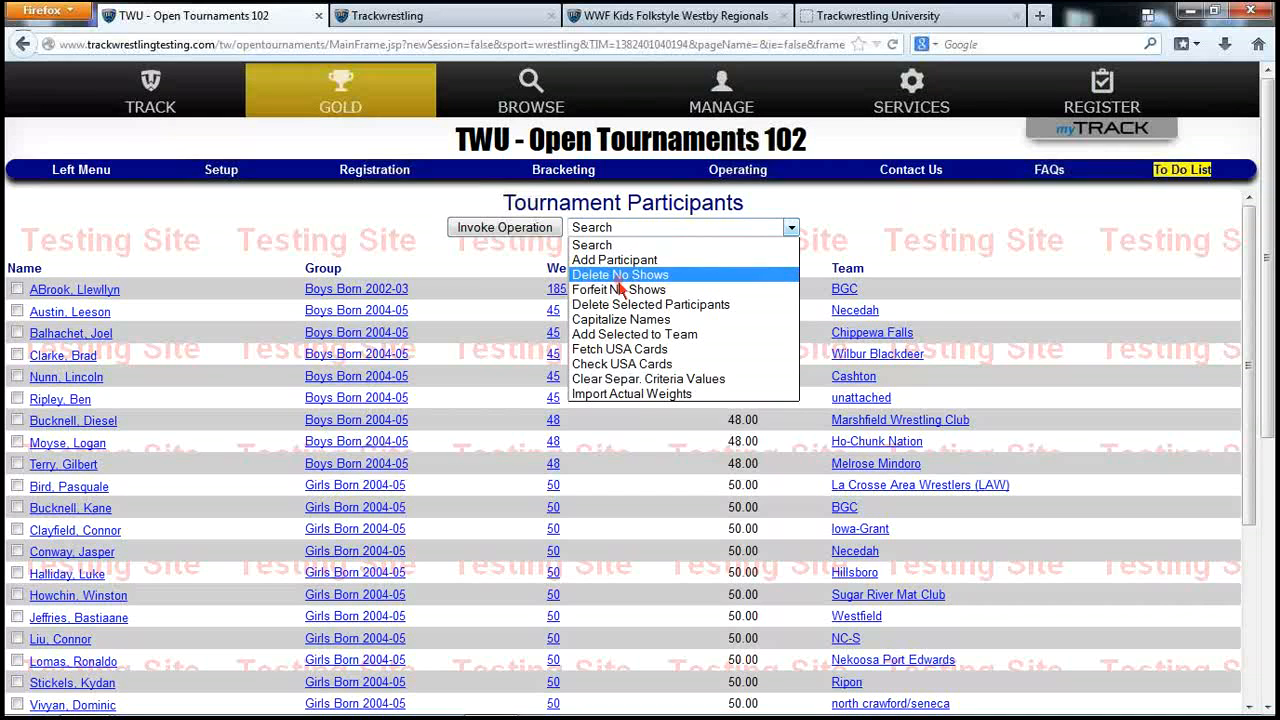
{"action": "left_click", "coordinate": [620, 275]}
{"action": "left_click", "coordinate": [510, 242]}
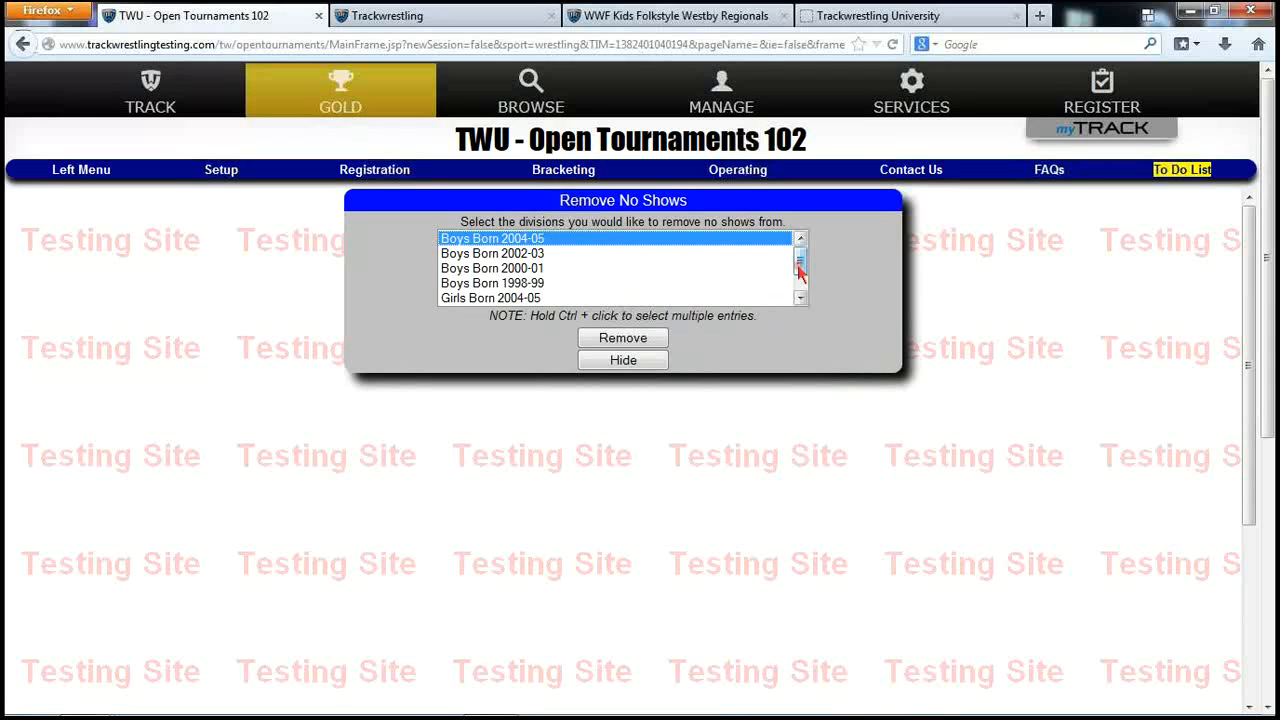
{"action": "scroll", "coordinate": [800, 268], "scroll_direction": "down", "scroll_amount": 1}
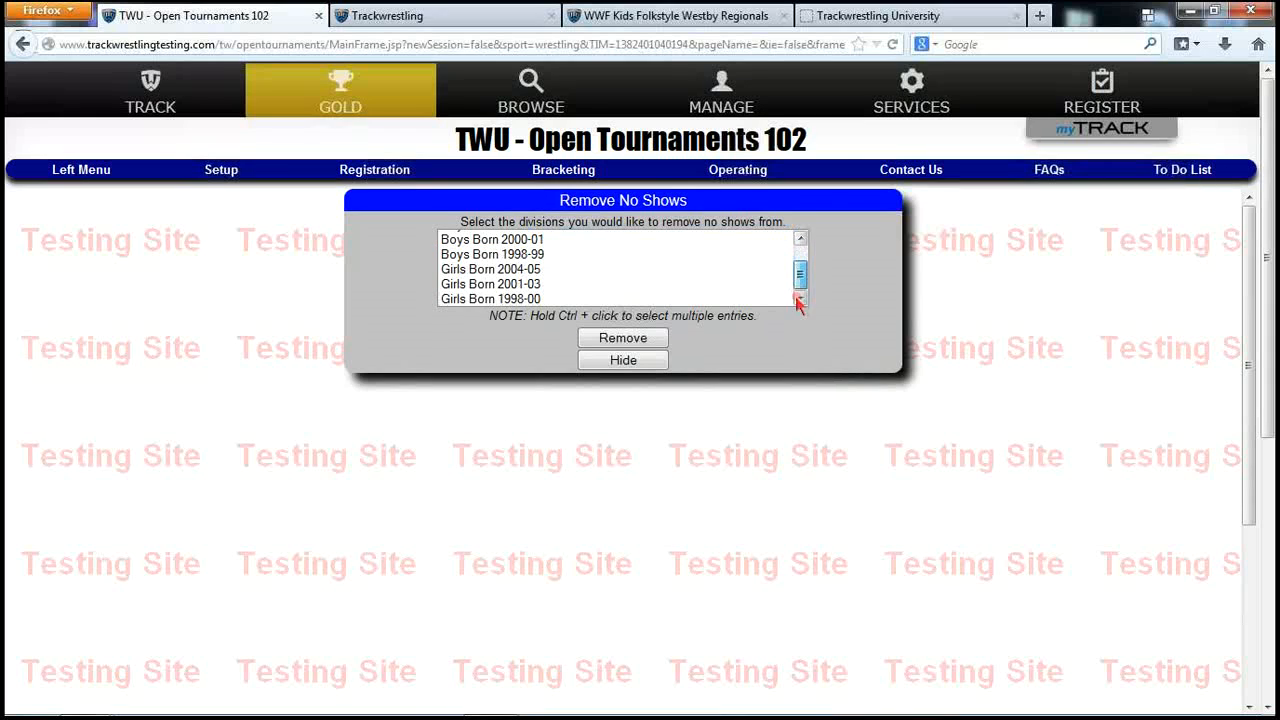
{"action": "left_click", "coordinate": [502, 299], "text": "shift"}
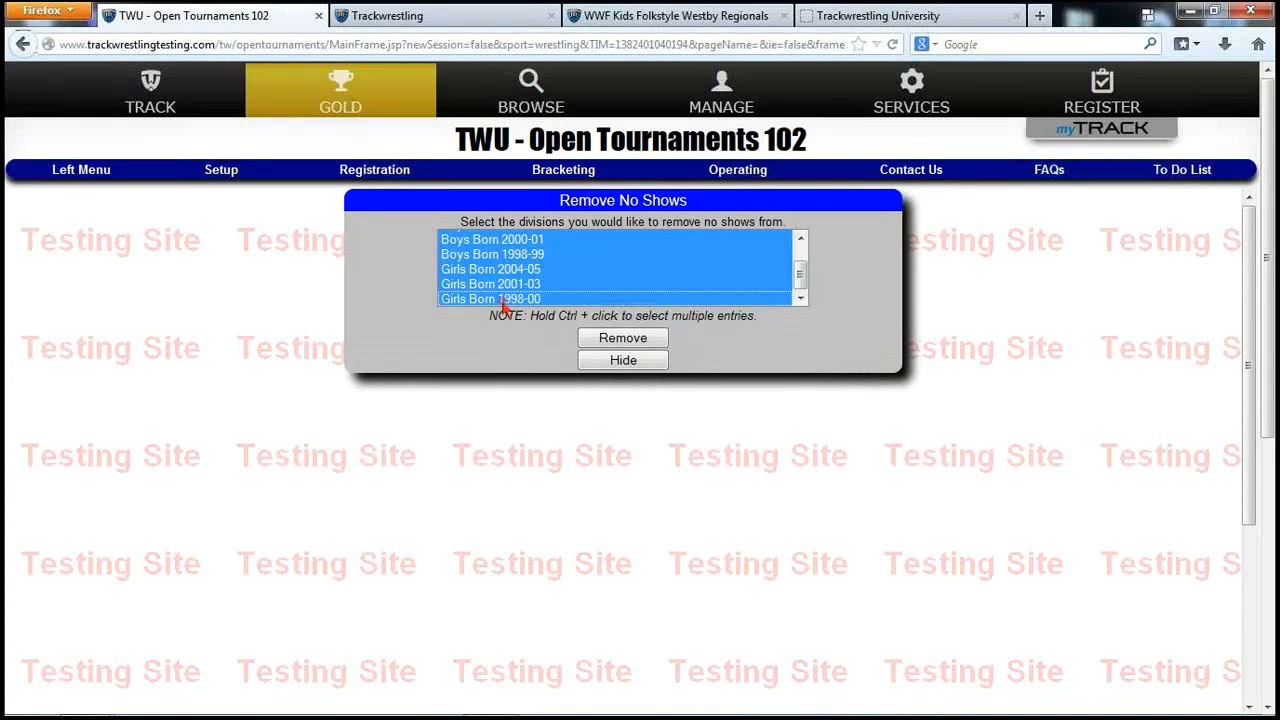
{"action": "left_click", "coordinate": [624, 341]}
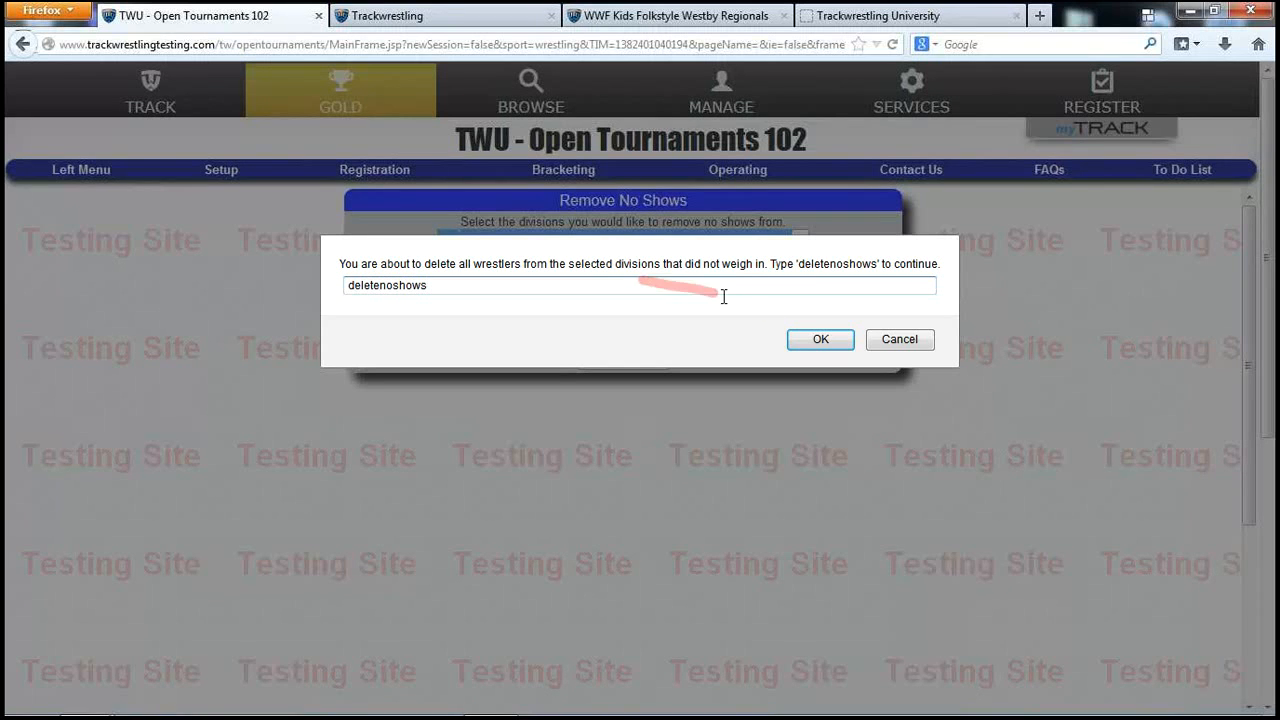
{"action": "left_click", "coordinate": [820, 340]}
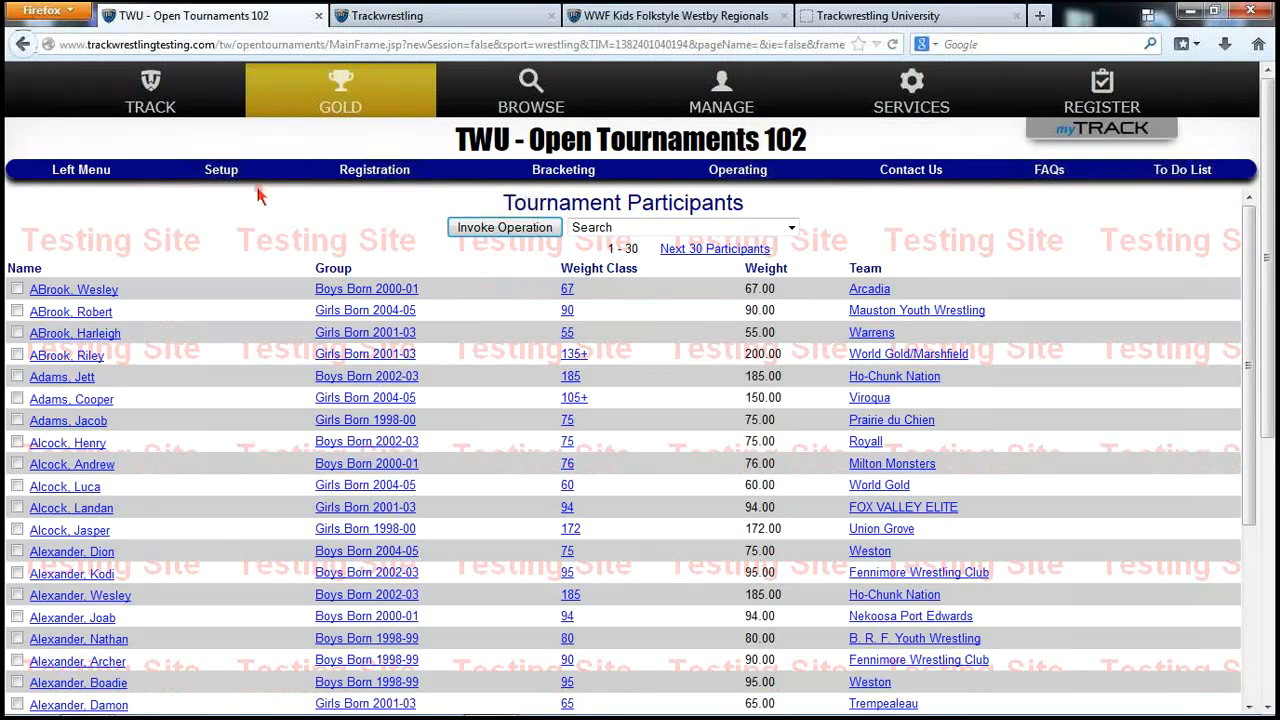
{"action": "left_click", "coordinate": [766, 272]}
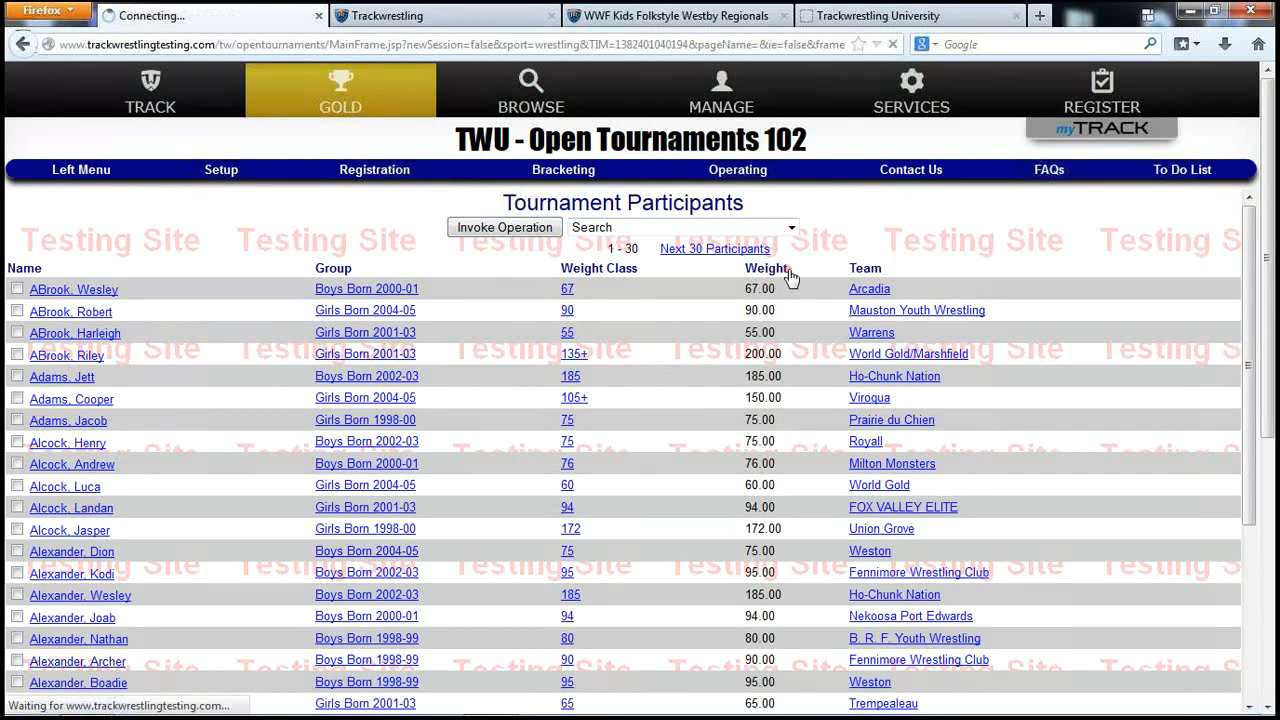
{"action": "left_click", "coordinate": [858, 265]}
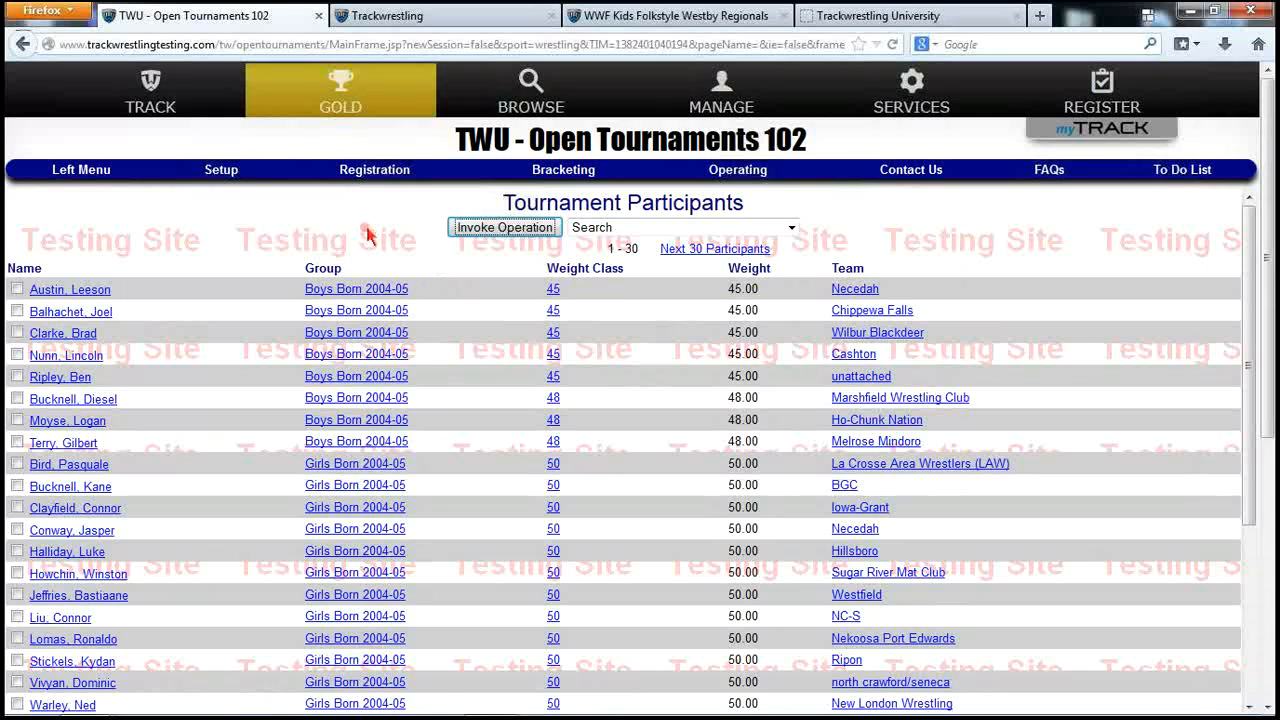
- In the Boys Born 2004-05 group, combine weight classes 45 and 48 under the name "45 and 48" and view the merged class's wrestlers
{"action": "left_click", "coordinate": [549, 173]}
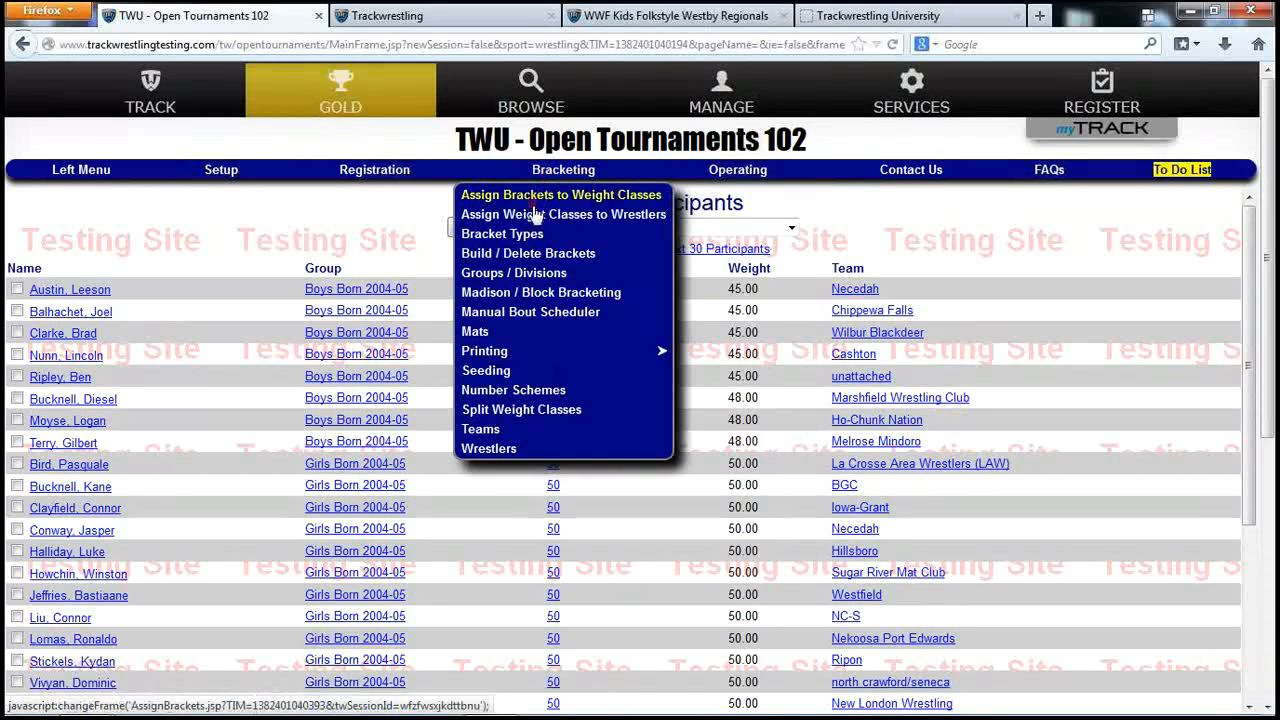
{"action": "left_click", "coordinate": [530, 274]}
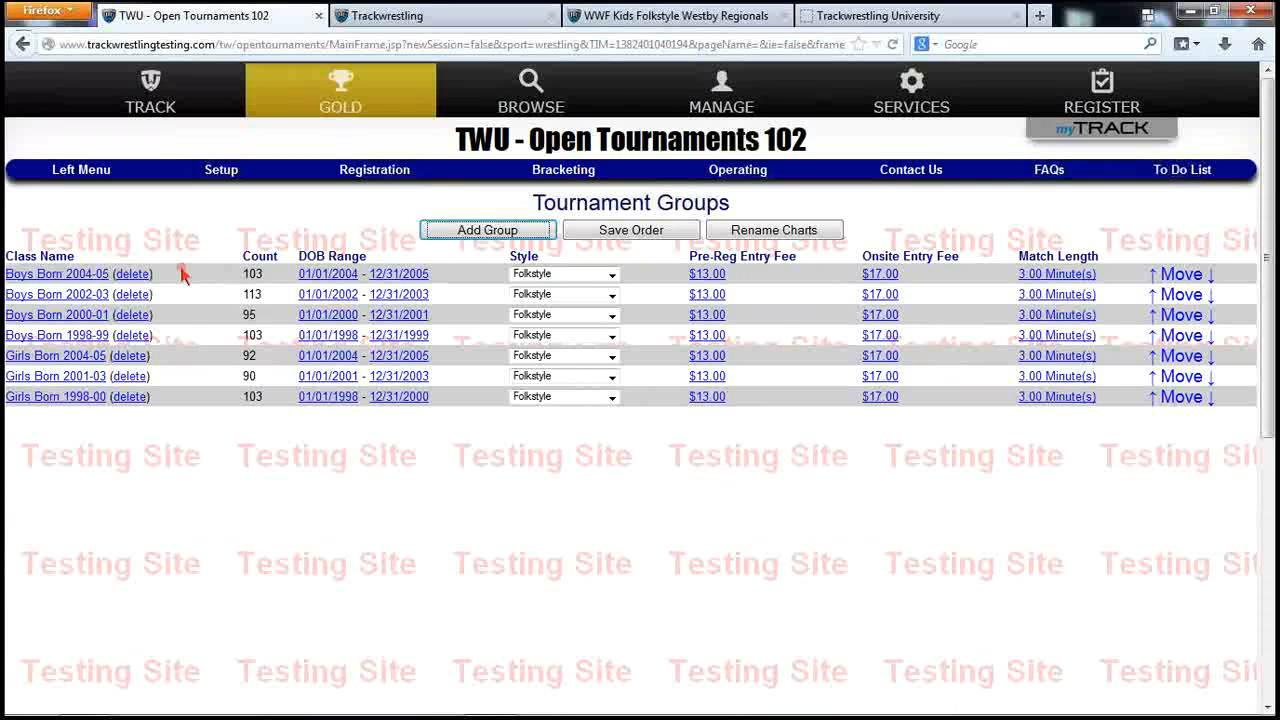
{"action": "left_click", "coordinate": [84, 282]}
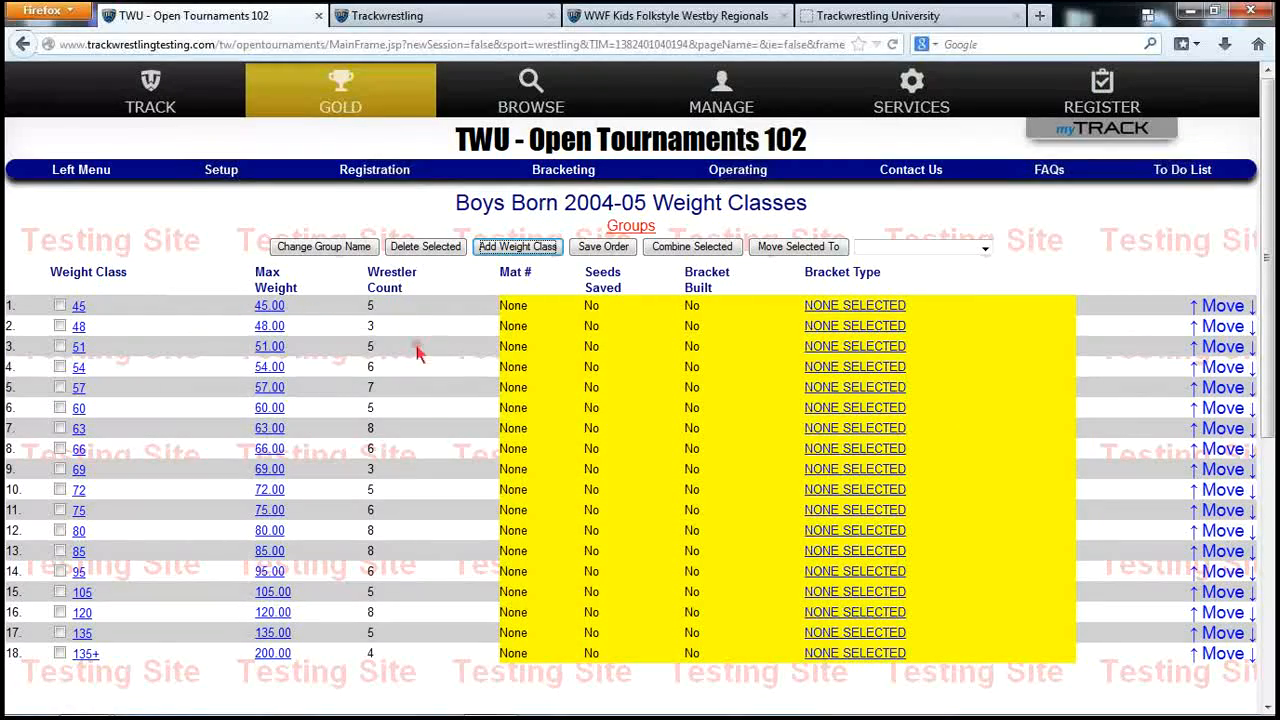
{"action": "scroll", "coordinate": [422, 397], "scroll_direction": "down", "scroll_amount": 2}
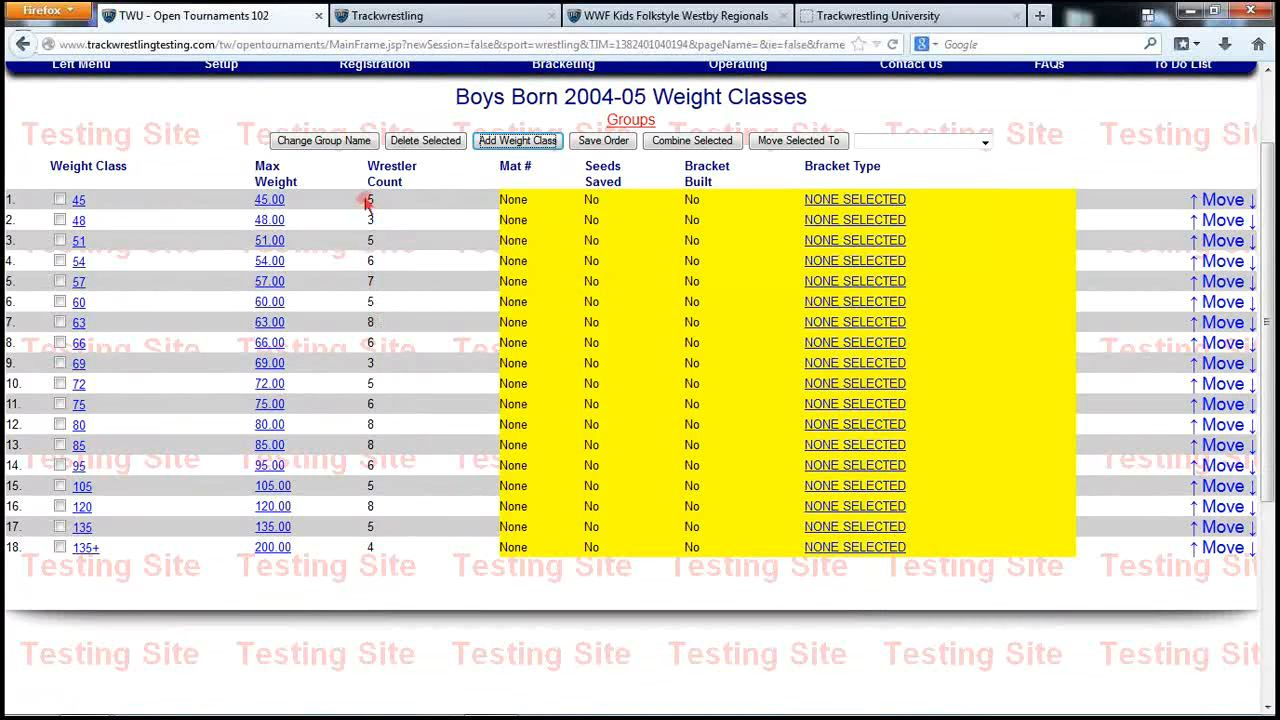
{"action": "left_click", "coordinate": [60, 200]}
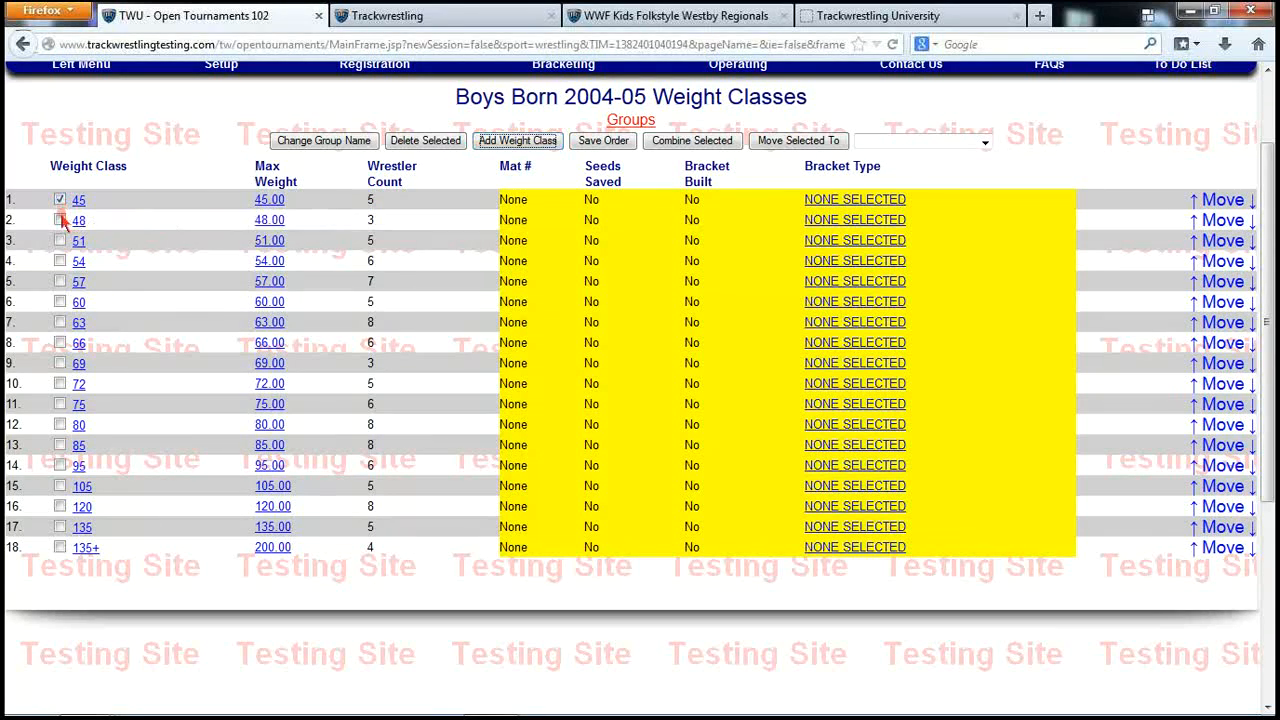
{"action": "left_click", "coordinate": [60, 221]}
{"action": "scroll", "coordinate": [400, 290], "scroll_direction": "up", "scroll_amount": 2}
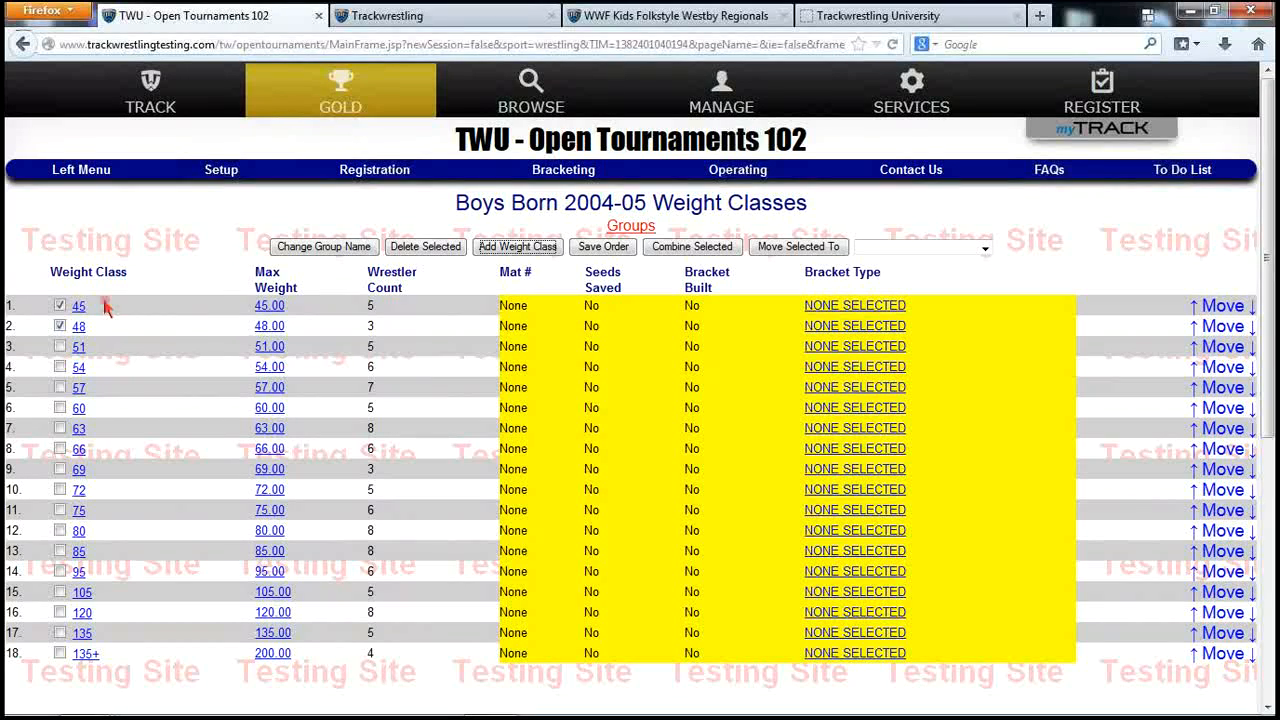
{"action": "left_click", "coordinate": [694, 249]}
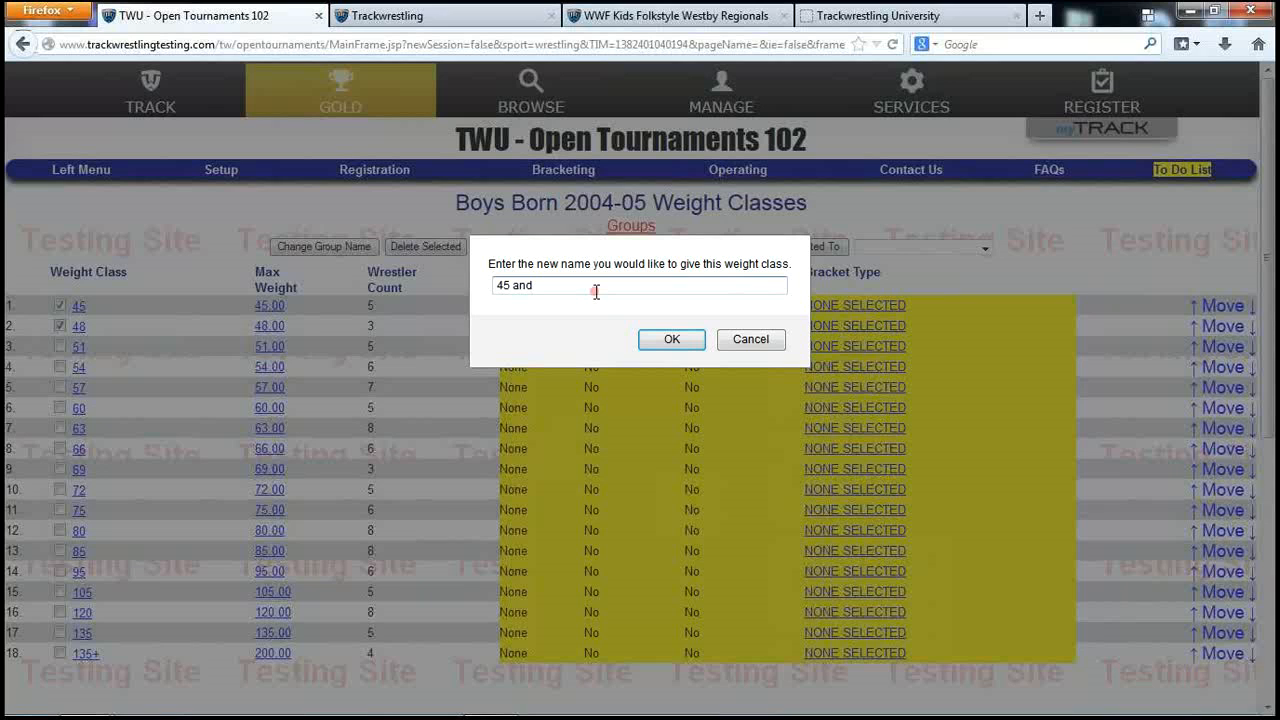
{"action": "left_click", "coordinate": [671, 338]}
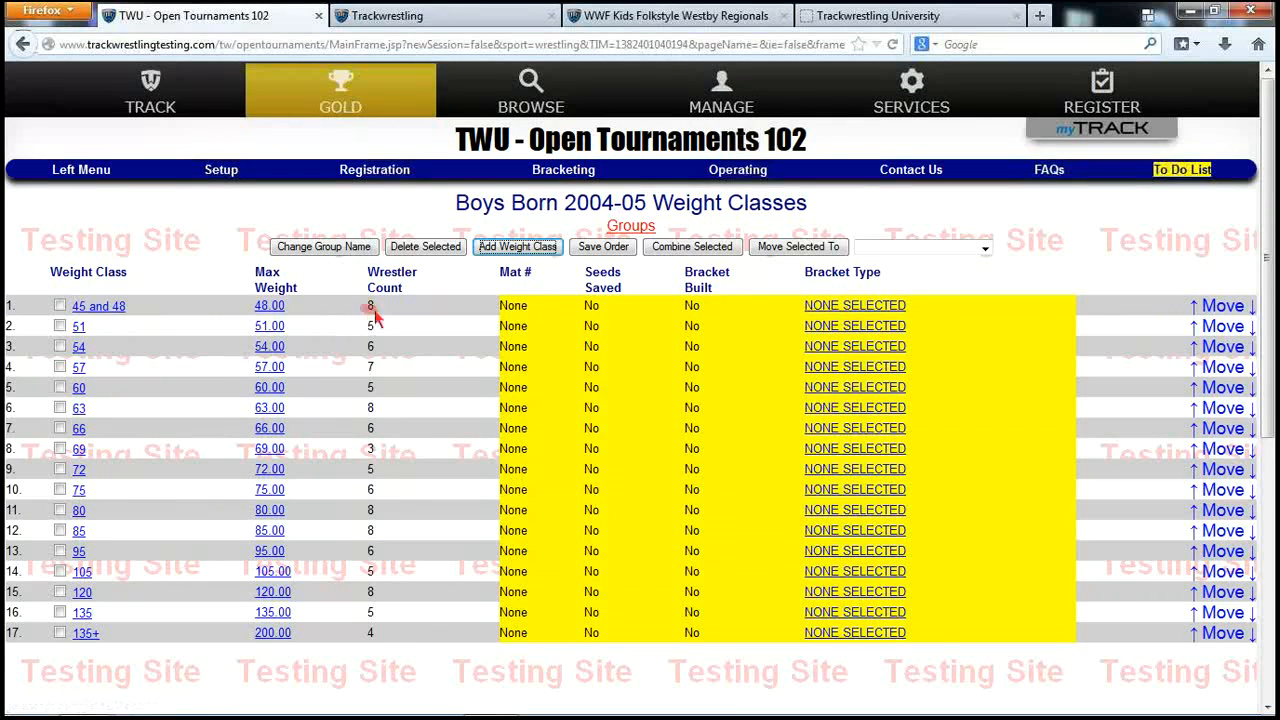
{"action": "left_click", "coordinate": [112, 306]}
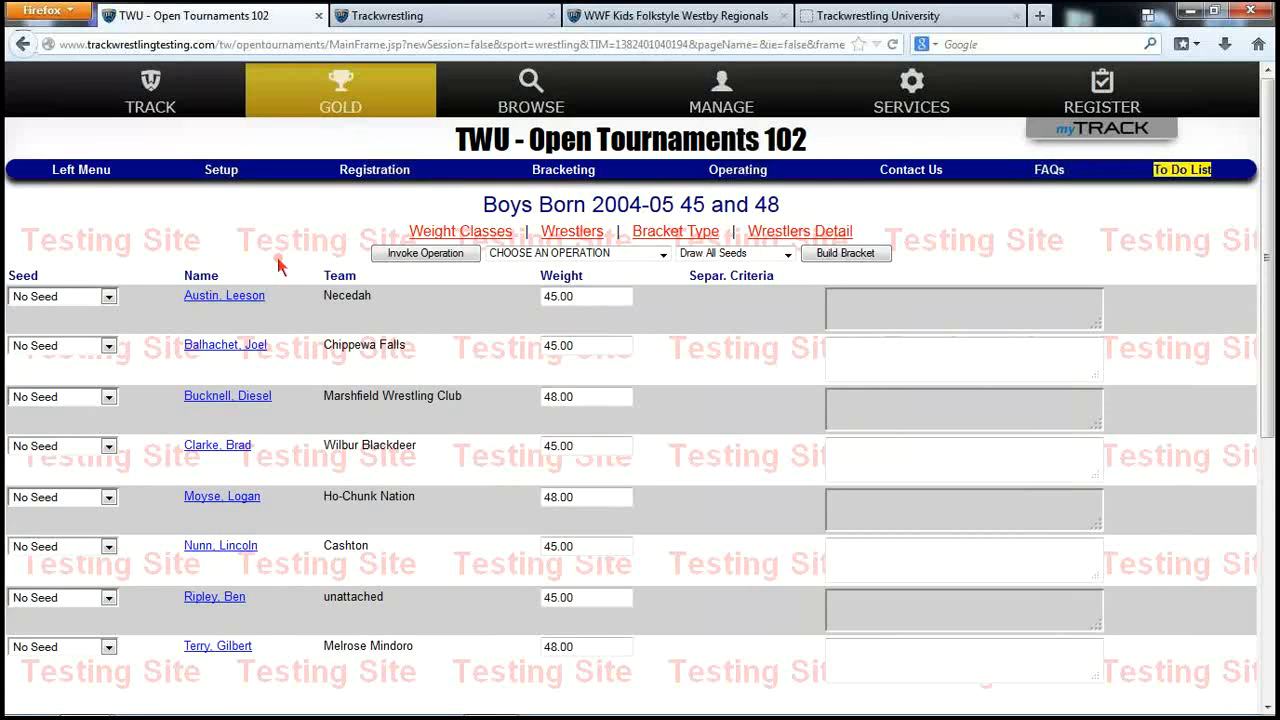
- Return to the tournament's wrestler list and sort it by weight class in both directions to look for unassigned wrestlers
{"action": "left_click", "coordinate": [573, 176]}
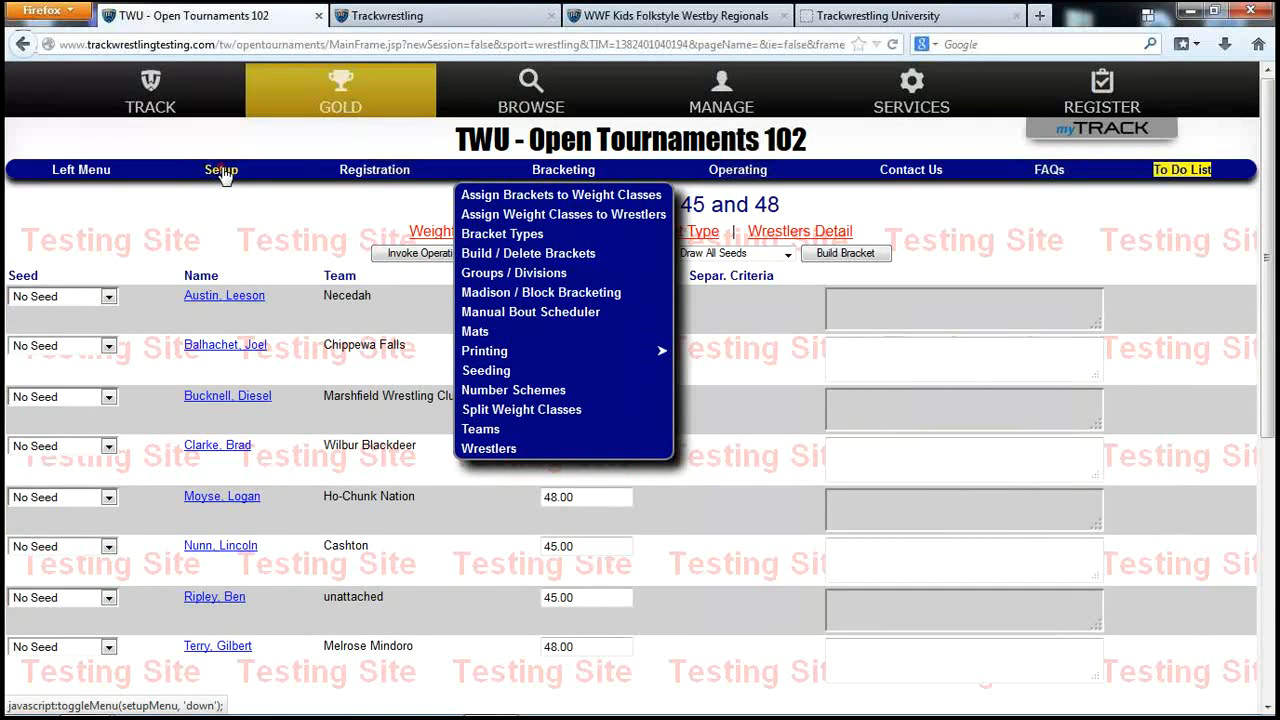
{"action": "left_click", "coordinate": [374, 170]}
{"action": "left_click", "coordinate": [360, 413]}
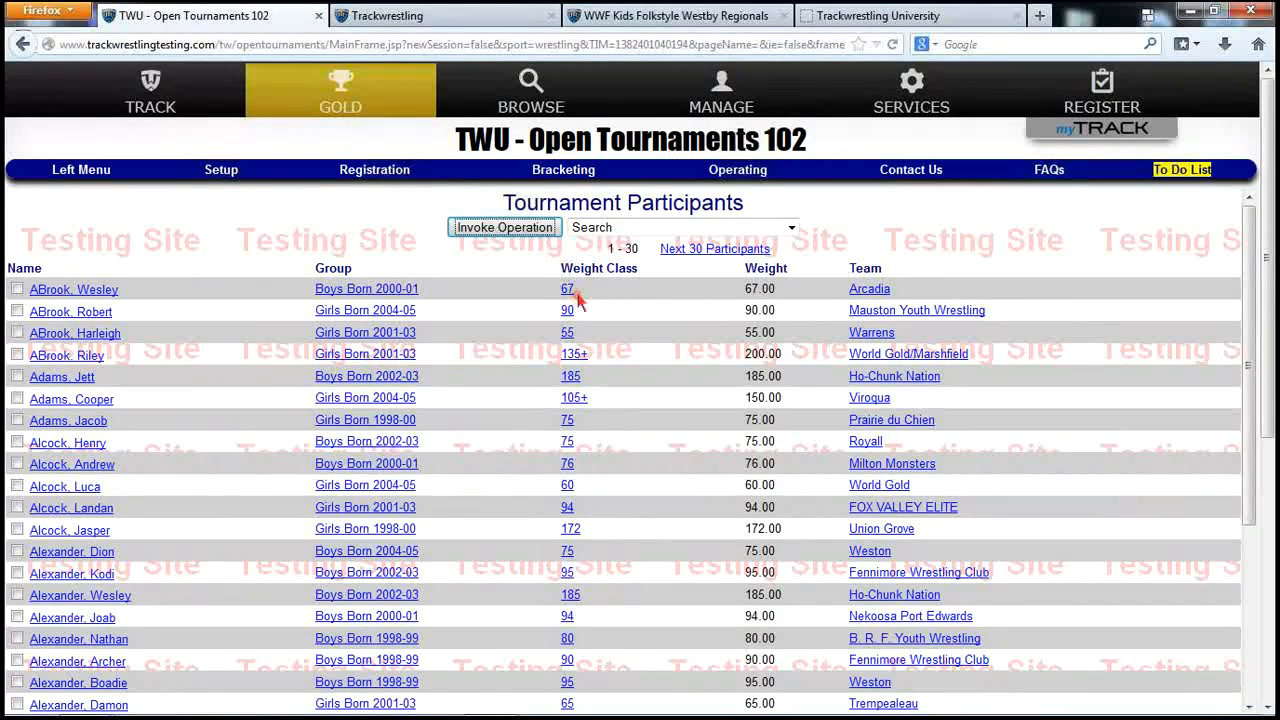
{"action": "left_click", "coordinate": [596, 270]}
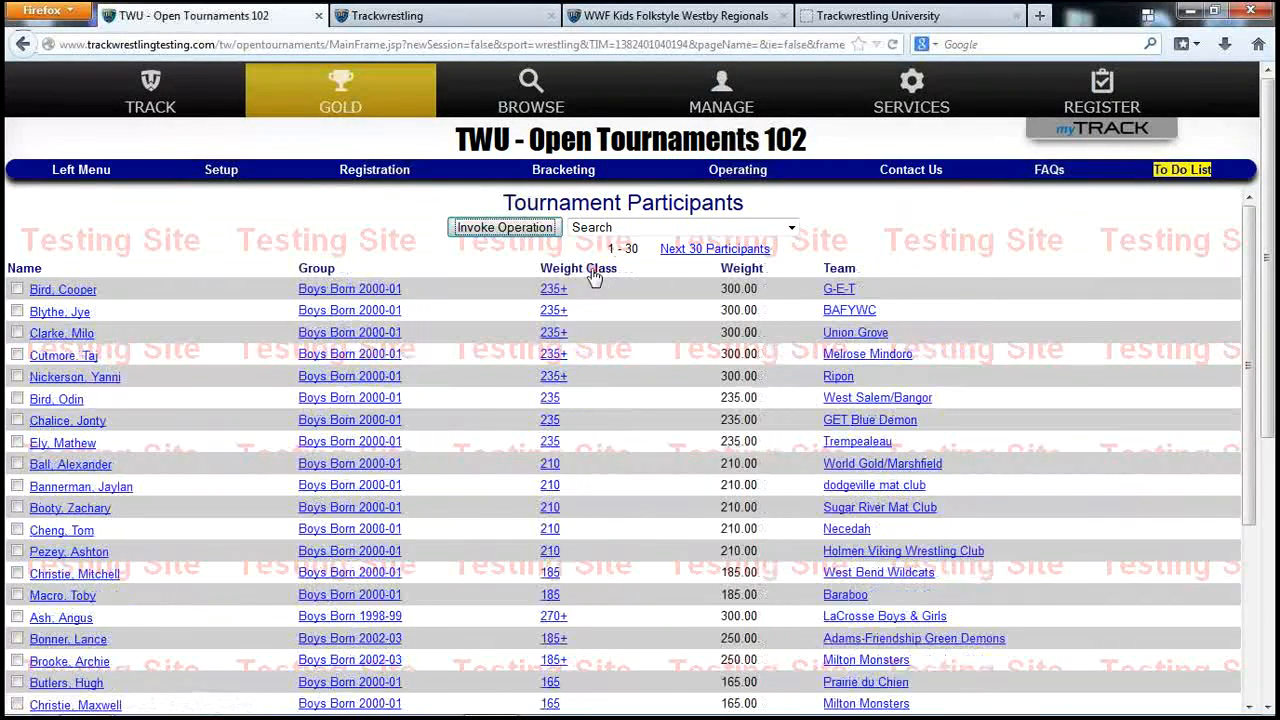
{"action": "left_click", "coordinate": [592, 272]}
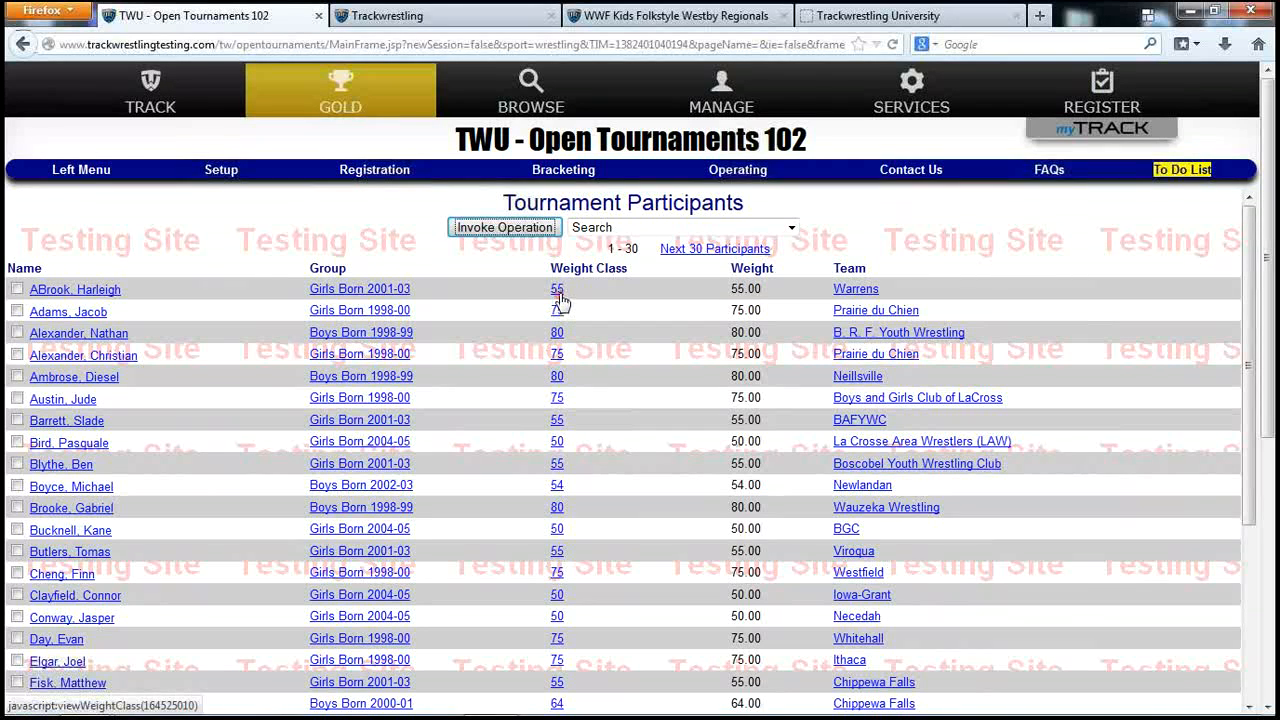
- Remove the weight class from the first listed Girls Born 2001-03 wrestler and save, confirming the missing class with "ok"
{"action": "left_click", "coordinate": [104, 291]}
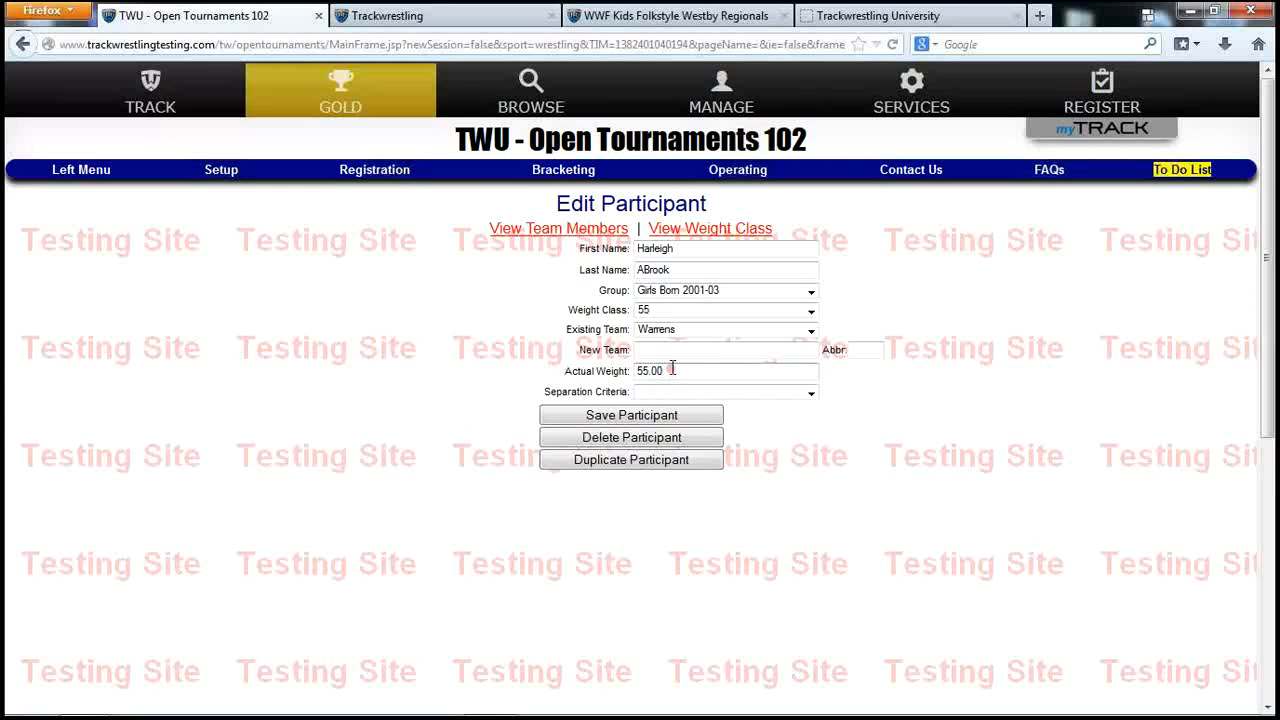
{"action": "left_click", "coordinate": [677, 311]}
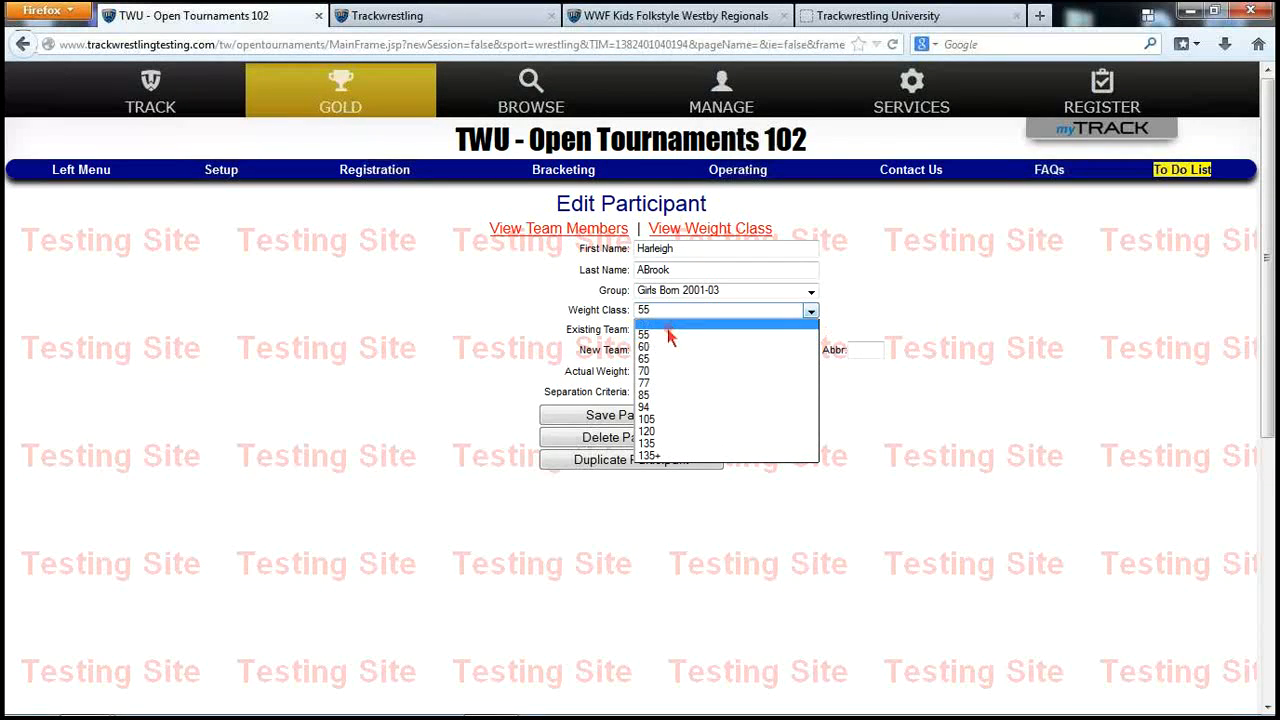
{"action": "left_click", "coordinate": [667, 329]}
{"action": "left_click", "coordinate": [675, 418]}
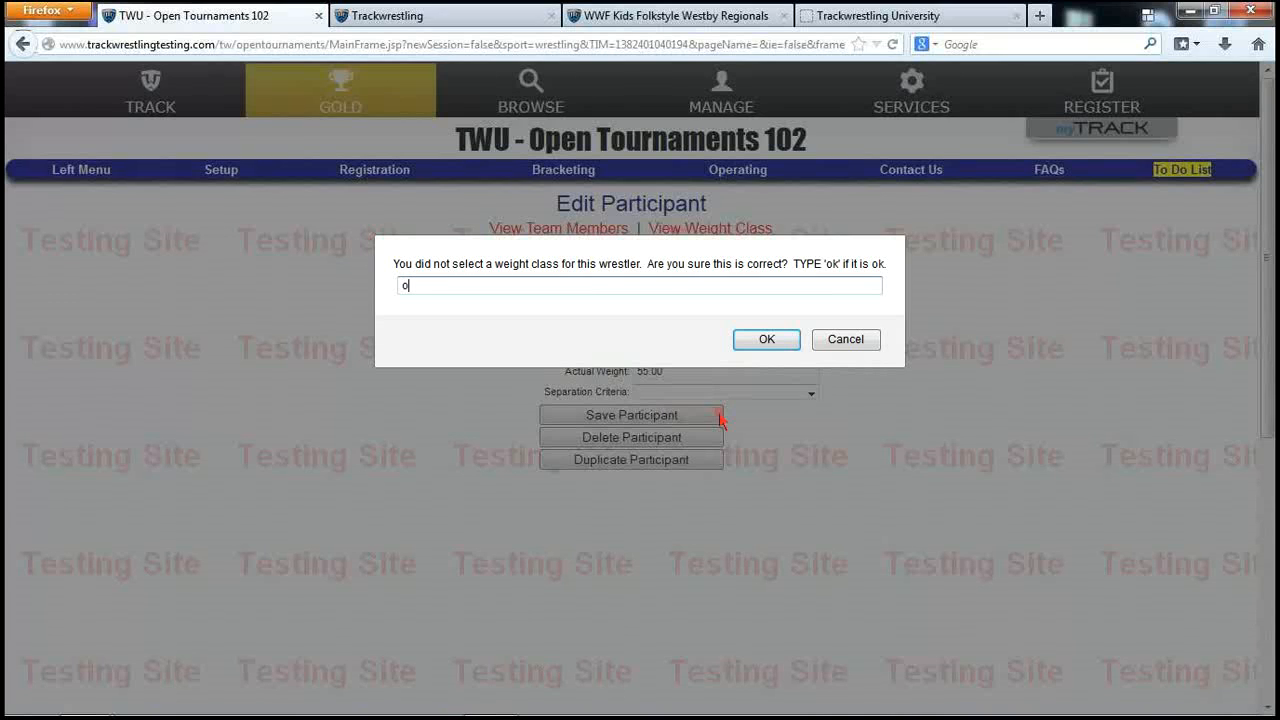
{"action": "type", "text": "ok"}
{"action": "key", "text": "Return"}
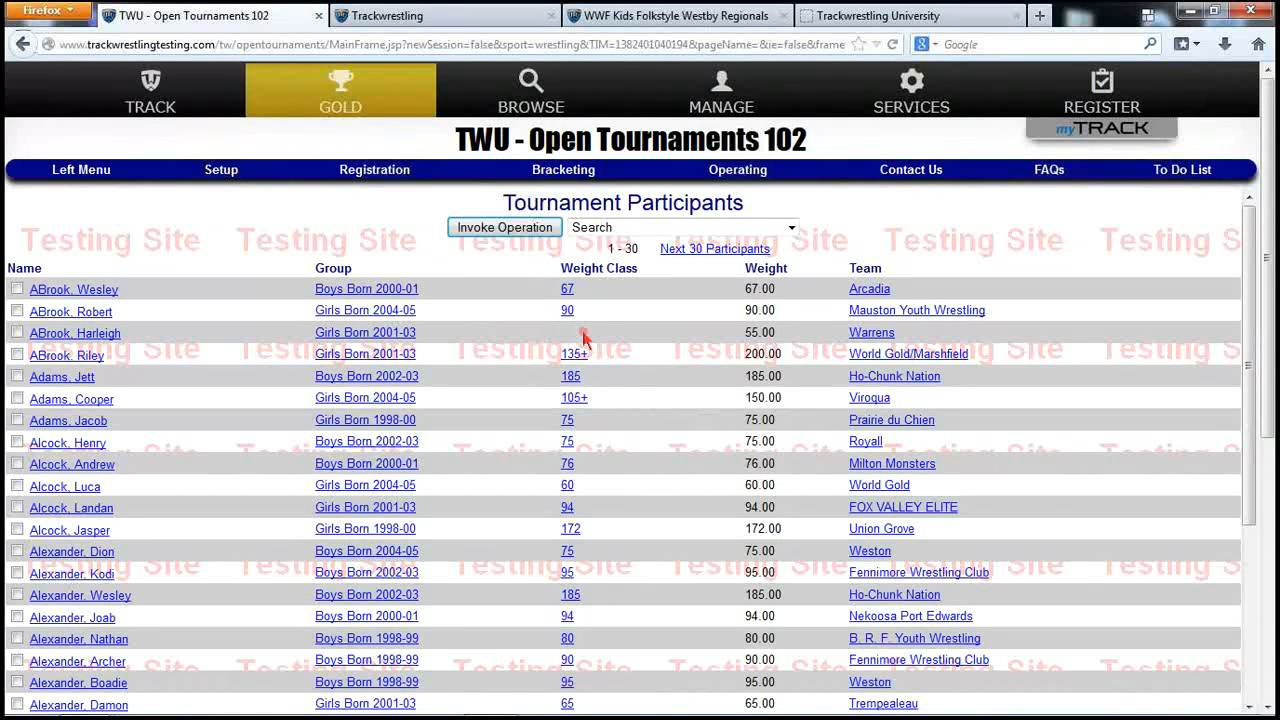
- Assign weight classes to wrestlers in all seven boys and girls groups, and check the assignments in the tournament's wrestler list
{"action": "mouse_move", "coordinate": [560, 172]}
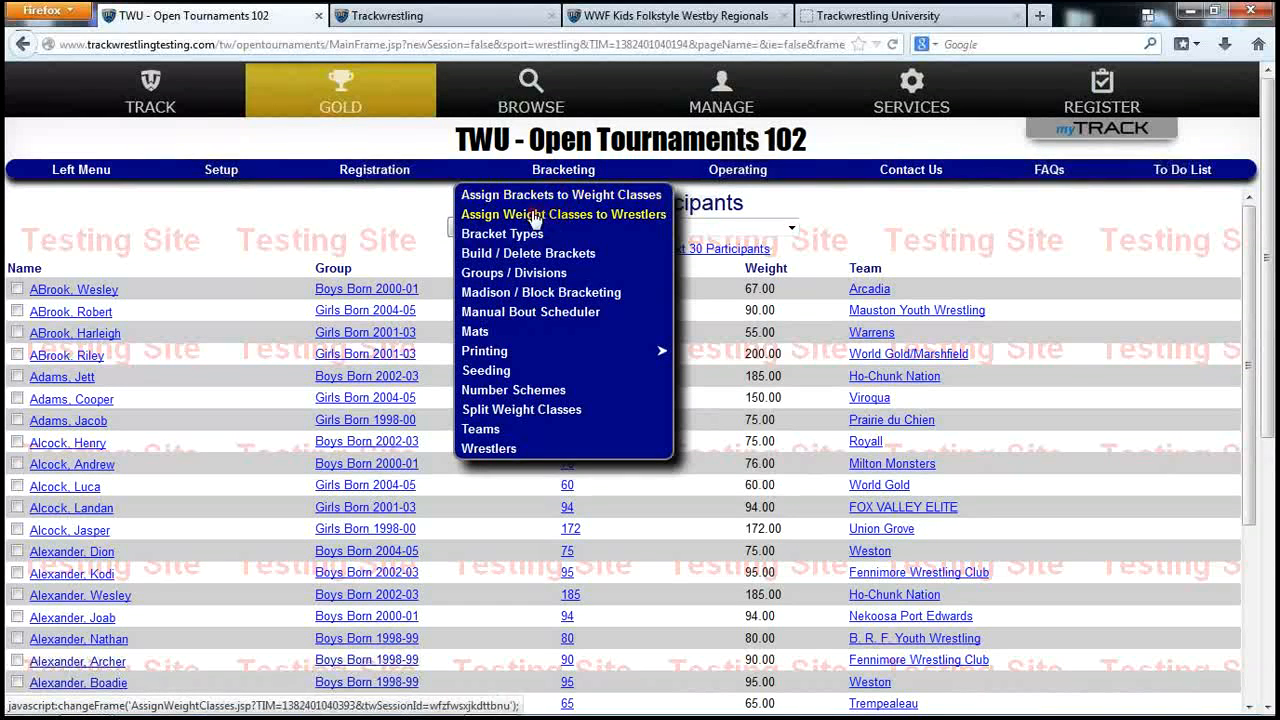
{"action": "left_click", "coordinate": [614, 213]}
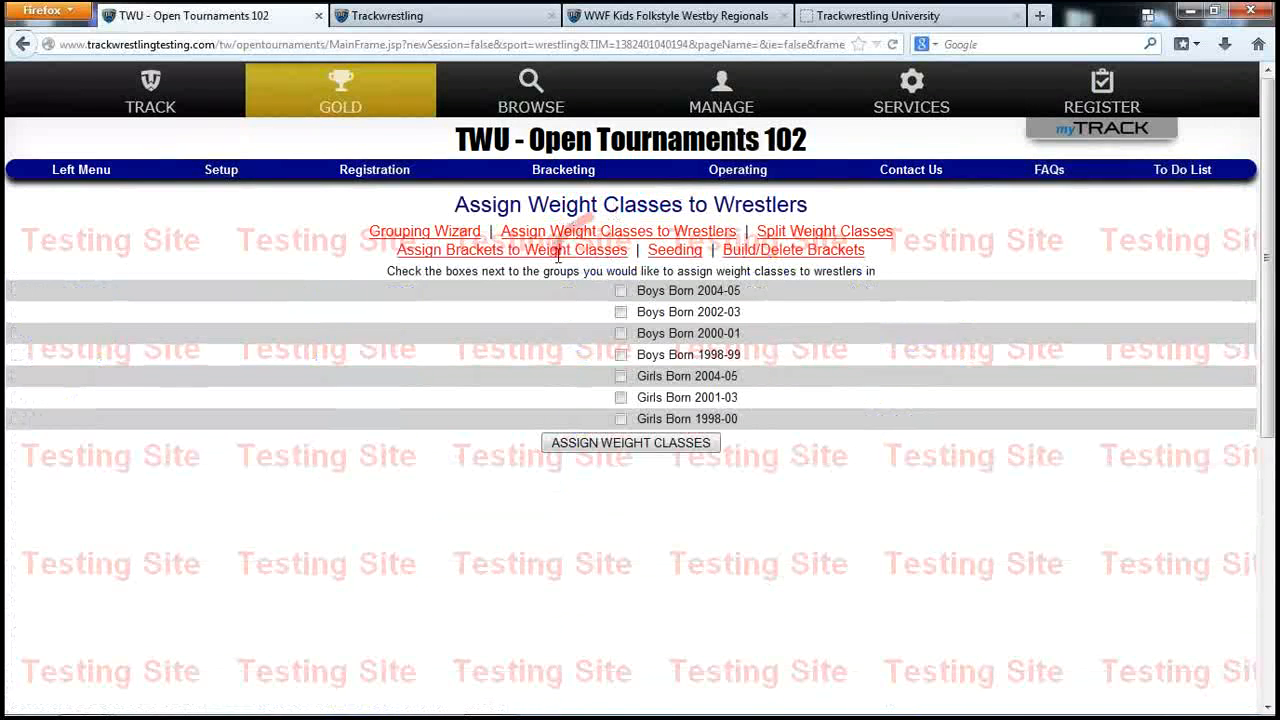
{"action": "left_click", "coordinate": [621, 291]}
{"action": "left_click", "coordinate": [621, 312]}
{"action": "left_click", "coordinate": [621, 333]}
{"action": "left_click", "coordinate": [621, 355]}
{"action": "left_click", "coordinate": [621, 377]}
{"action": "left_click", "coordinate": [621, 397]}
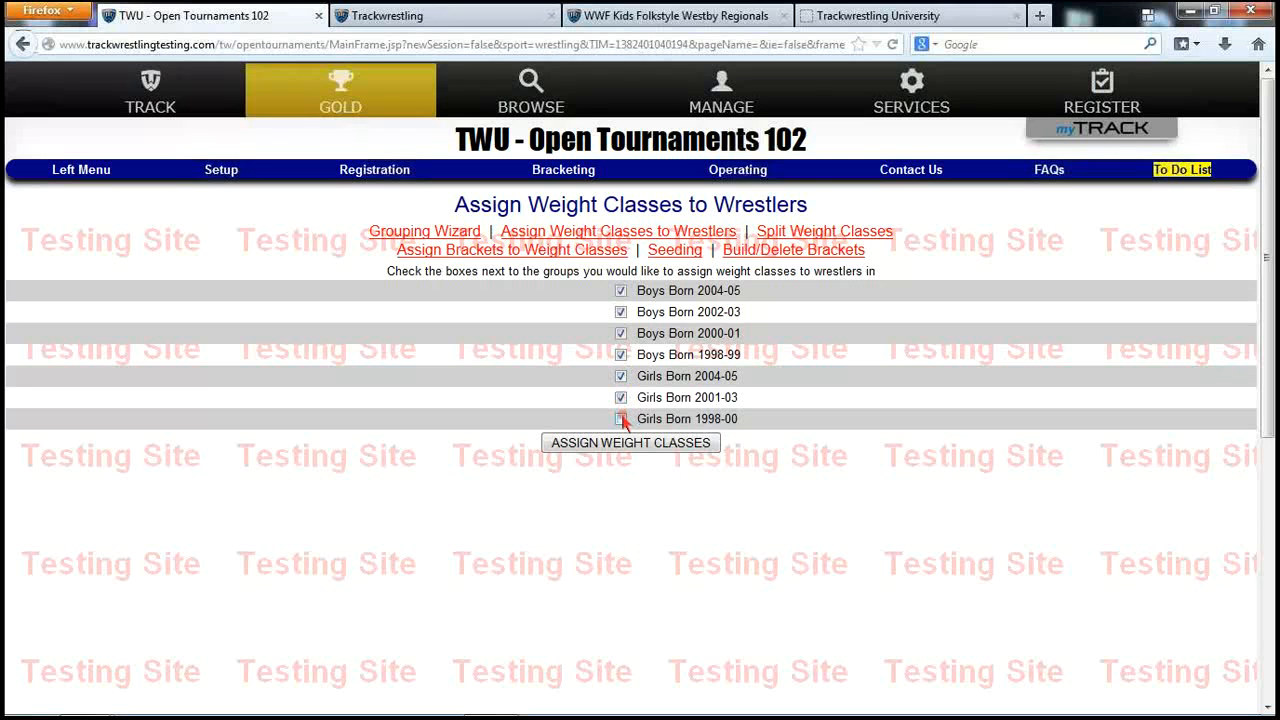
{"action": "left_click", "coordinate": [621, 419]}
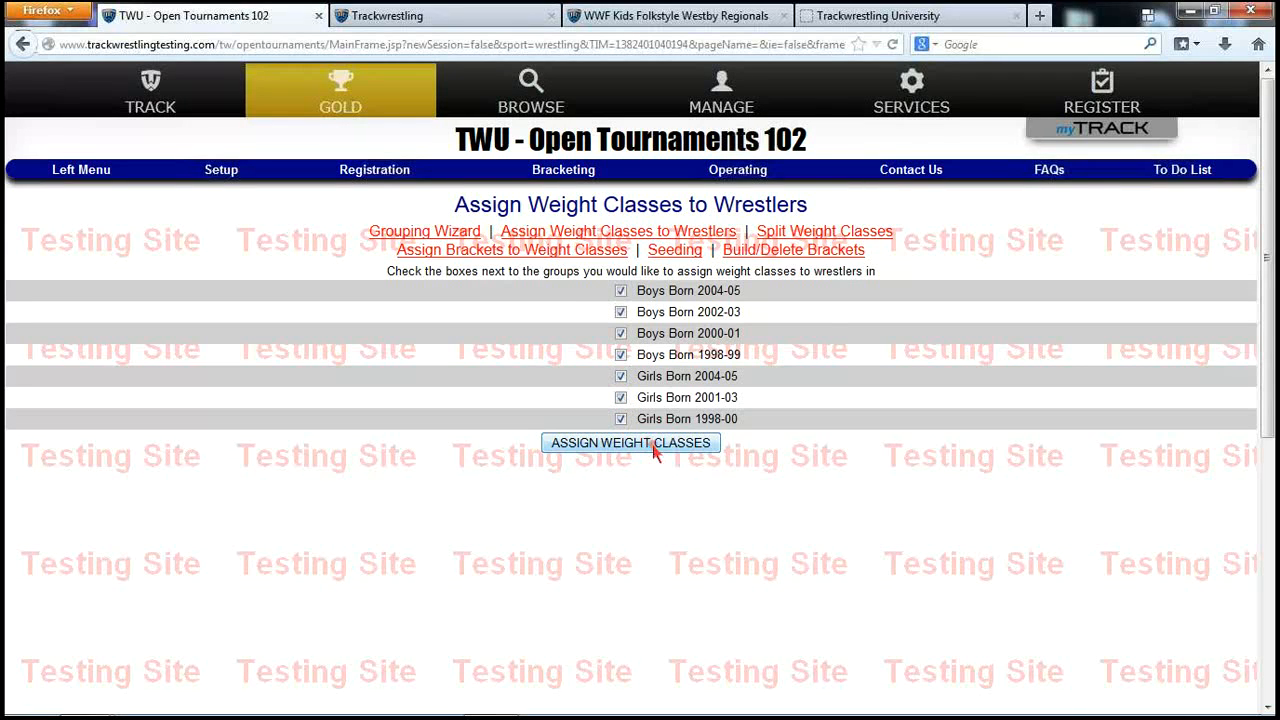
{"action": "left_click", "coordinate": [655, 446]}
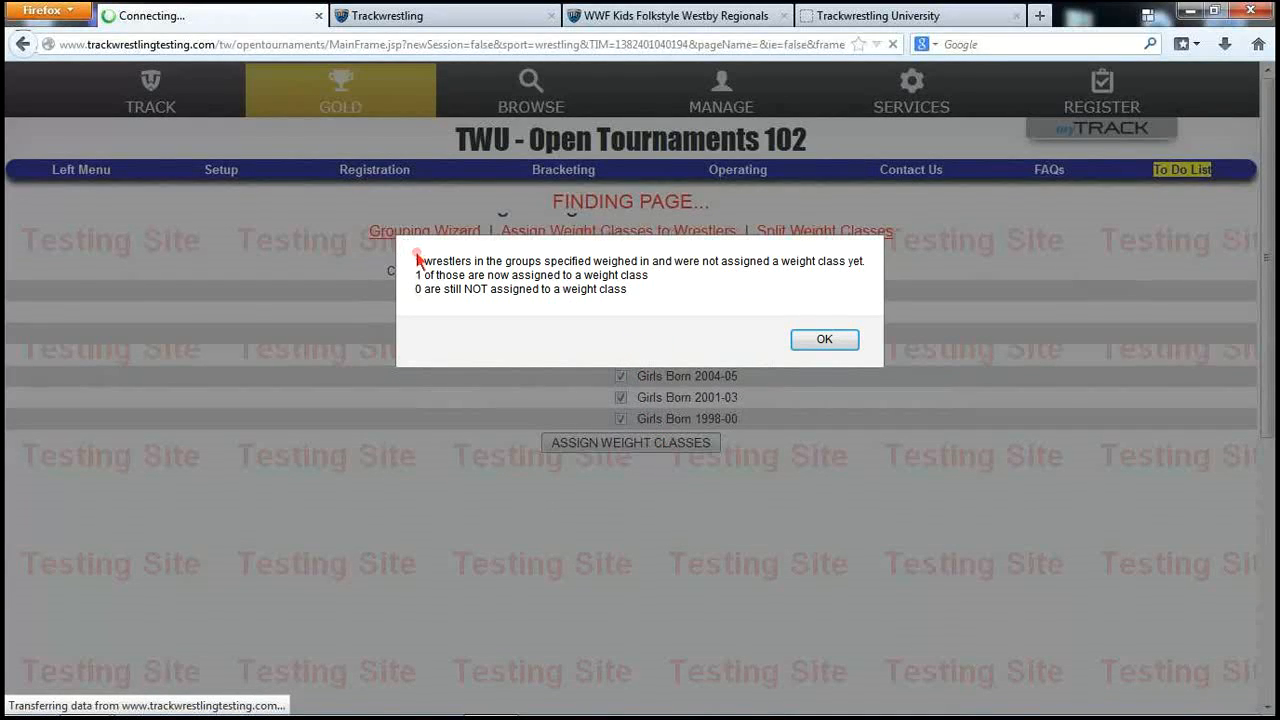
{"action": "left_click", "coordinate": [824, 341]}
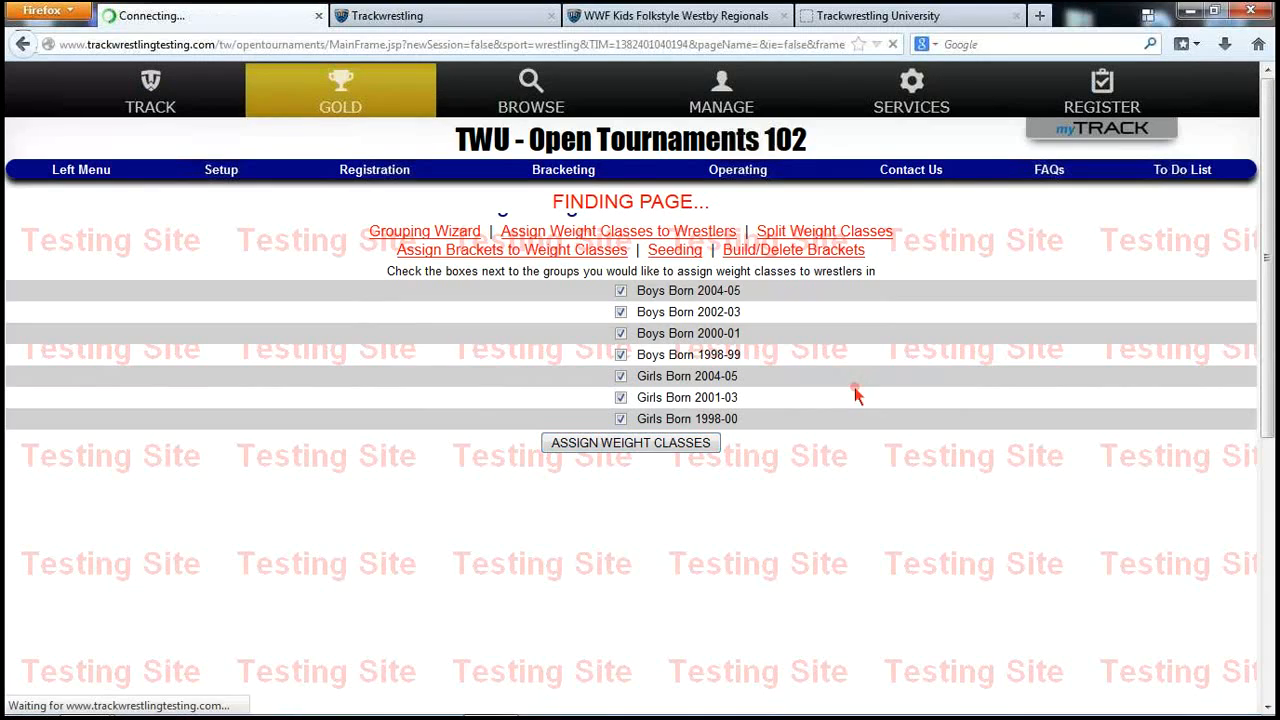
{"action": "left_click", "coordinate": [366, 192]}
{"action": "left_click", "coordinate": [353, 418]}
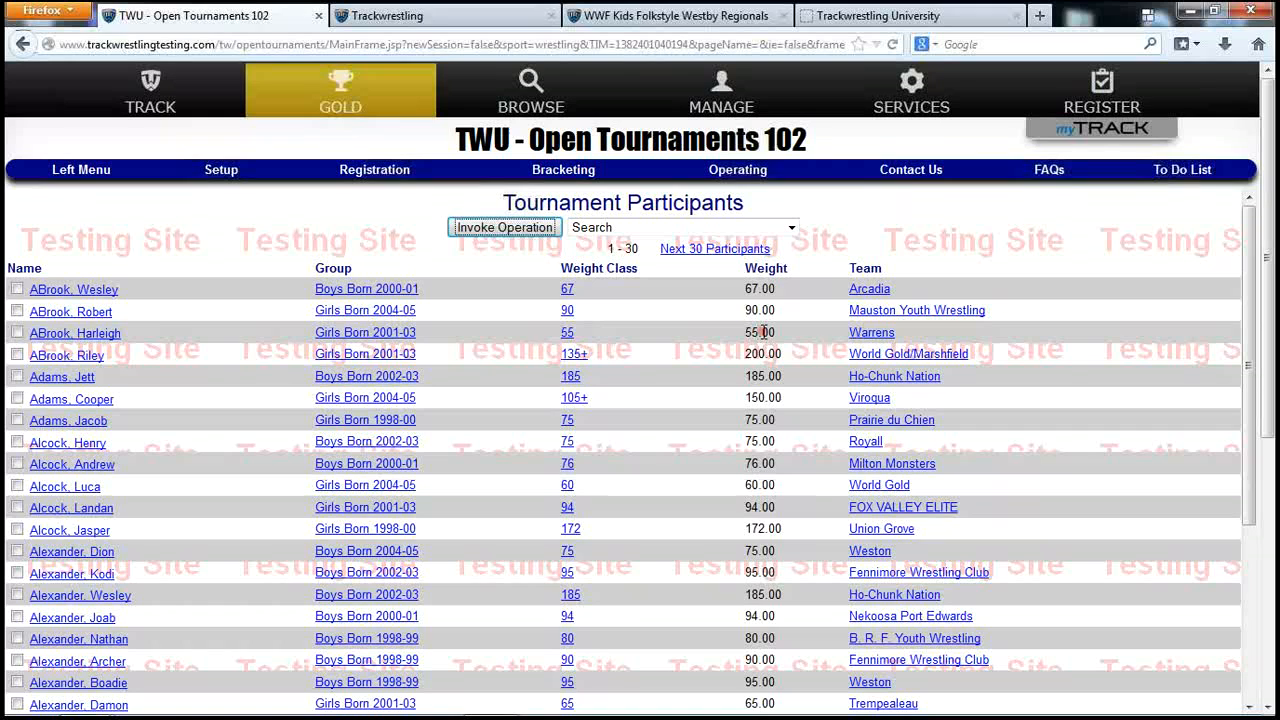
- Open the bracket-to-weight-class assignment page and review the wrestler count/brackets map
{"action": "left_click", "coordinate": [556, 175]}
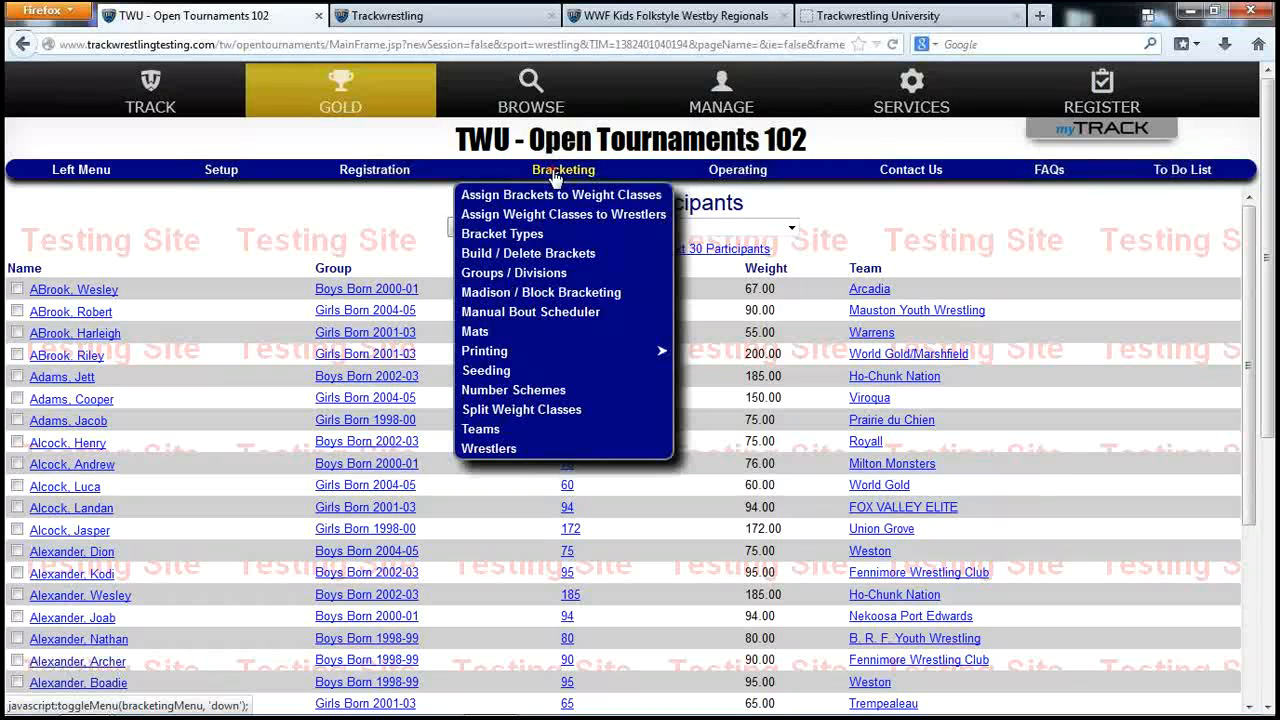
{"action": "left_click", "coordinate": [549, 199]}
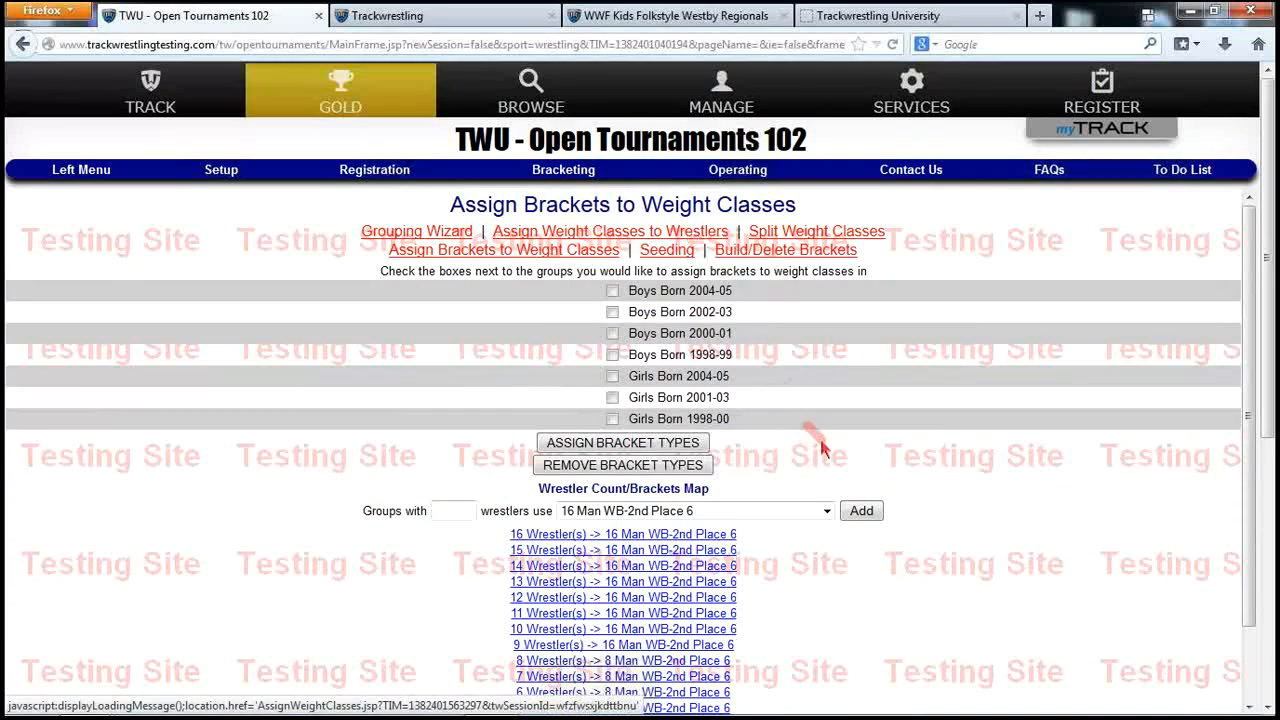
{"action": "scroll", "coordinate": [850, 455], "scroll_direction": "down", "scroll_amount": 2}
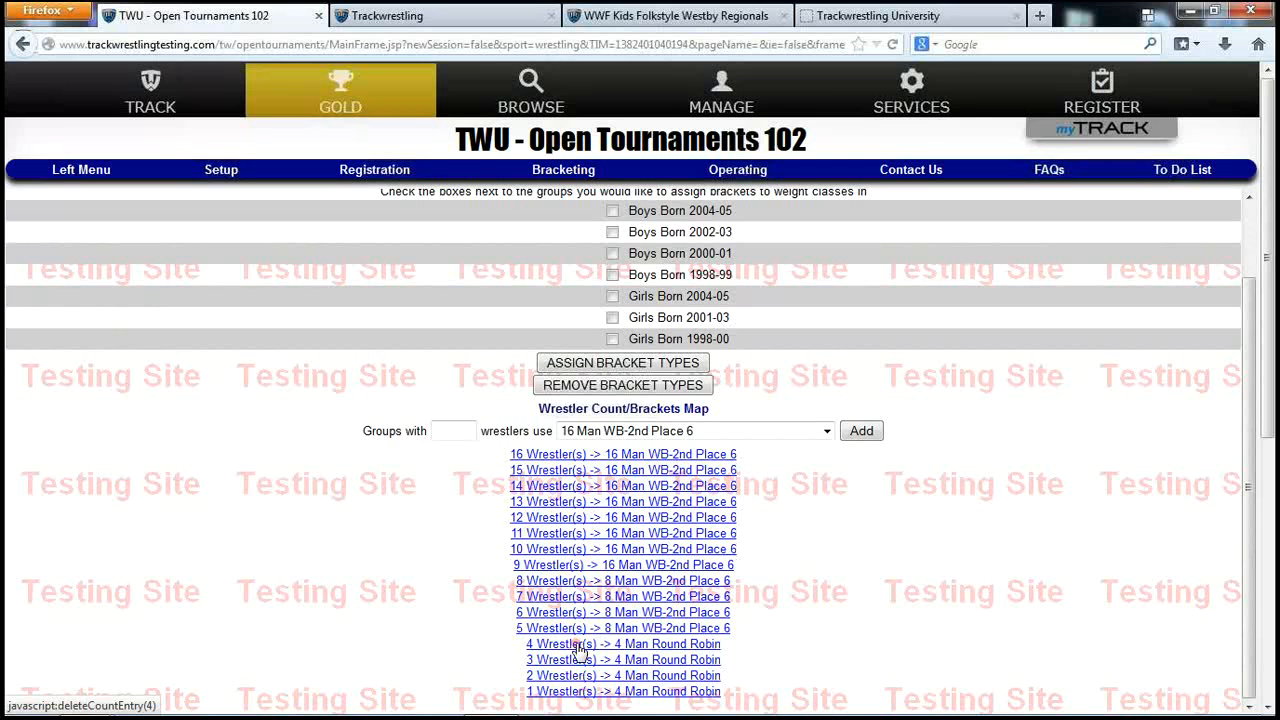
- Replace the 4-wrestler entry in the wrestler count/brackets map with 8 Man WB-2nd Place 6
{"action": "left_click", "coordinate": [578, 648]}
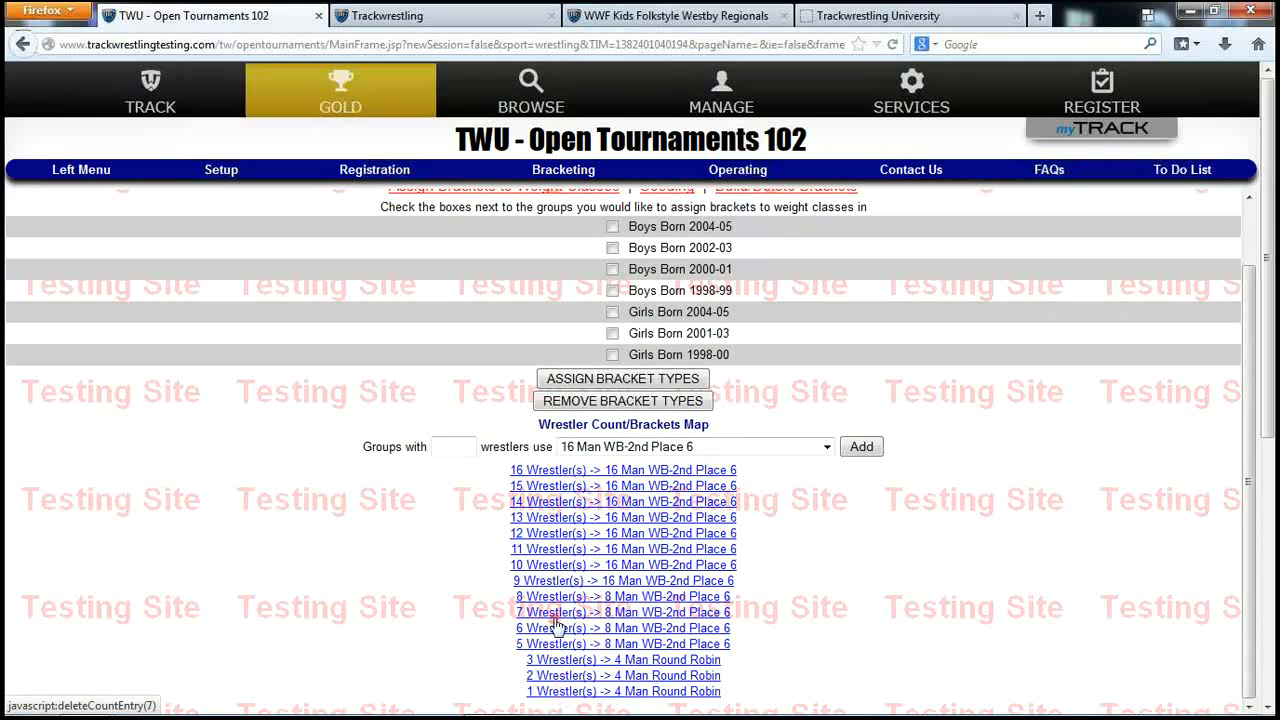
{"action": "left_click", "coordinate": [451, 451]}
{"action": "left_click", "coordinate": [453, 446]}
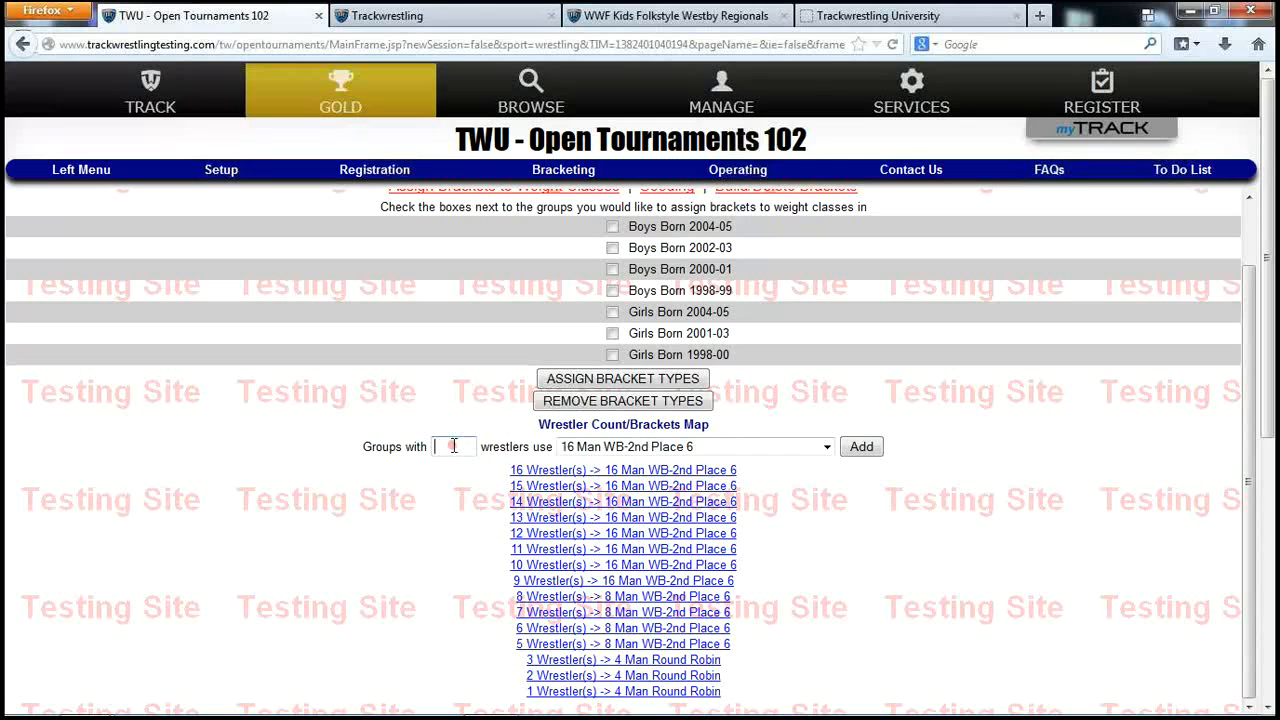
{"action": "type", "text": "4"}
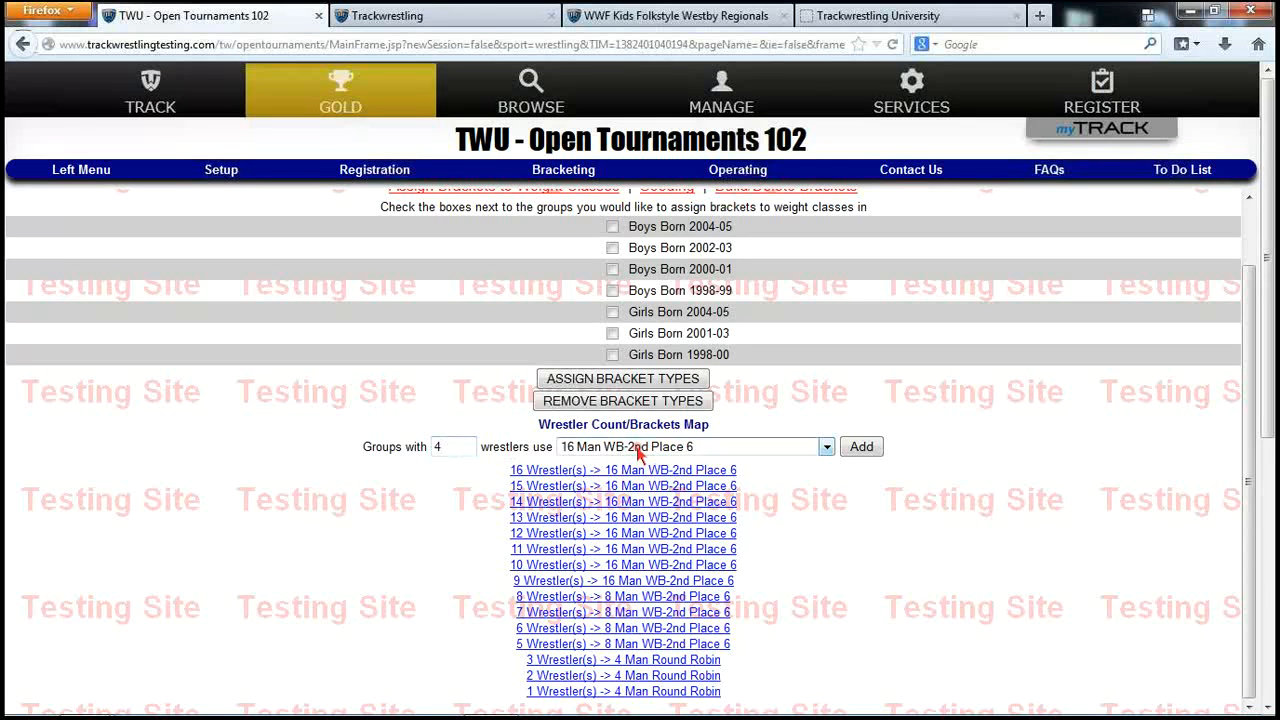
{"action": "left_click", "coordinate": [622, 450]}
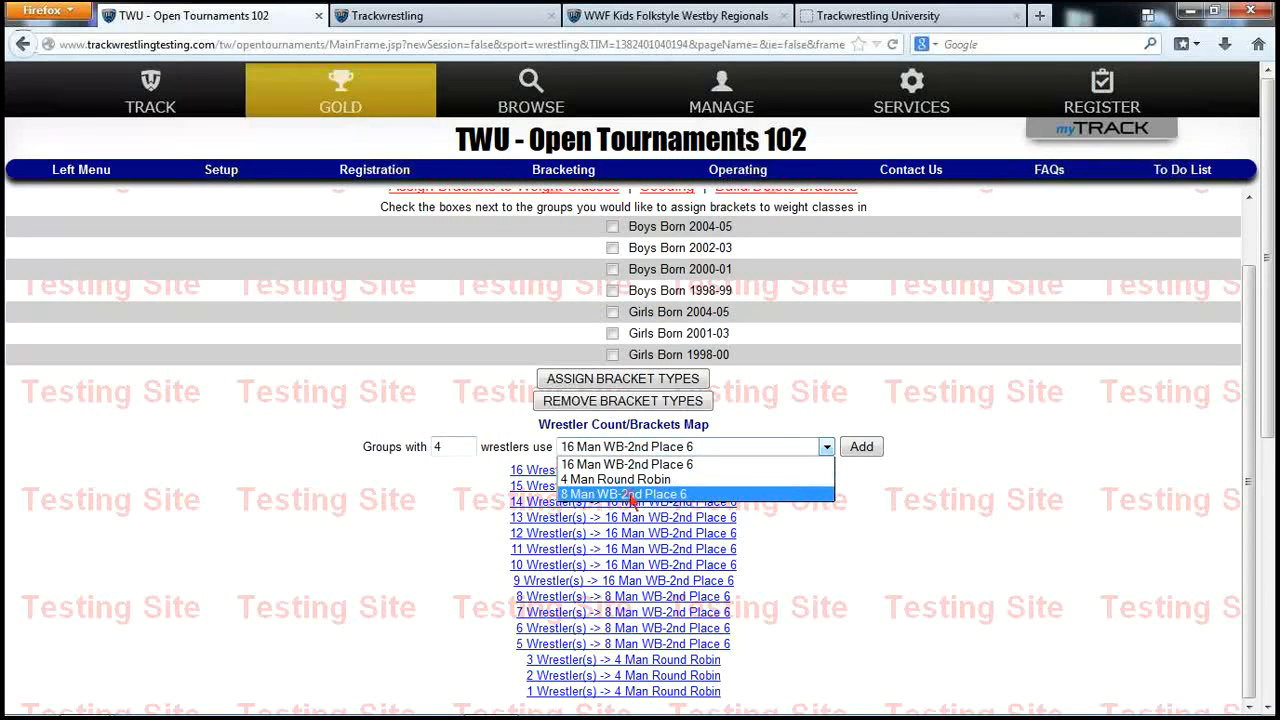
{"action": "left_click", "coordinate": [628, 493]}
{"action": "left_click", "coordinate": [861, 447]}
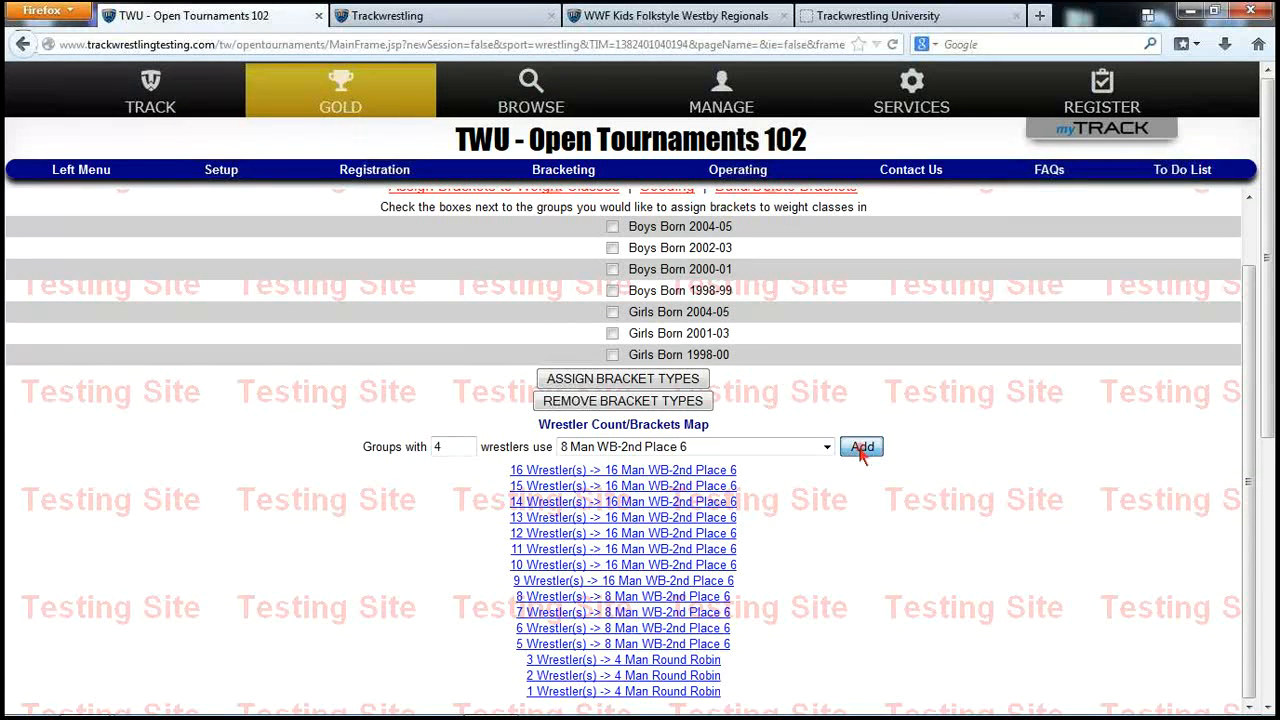
{"action": "scroll", "coordinate": [752, 574], "scroll_direction": "down", "scroll_amount": 1}
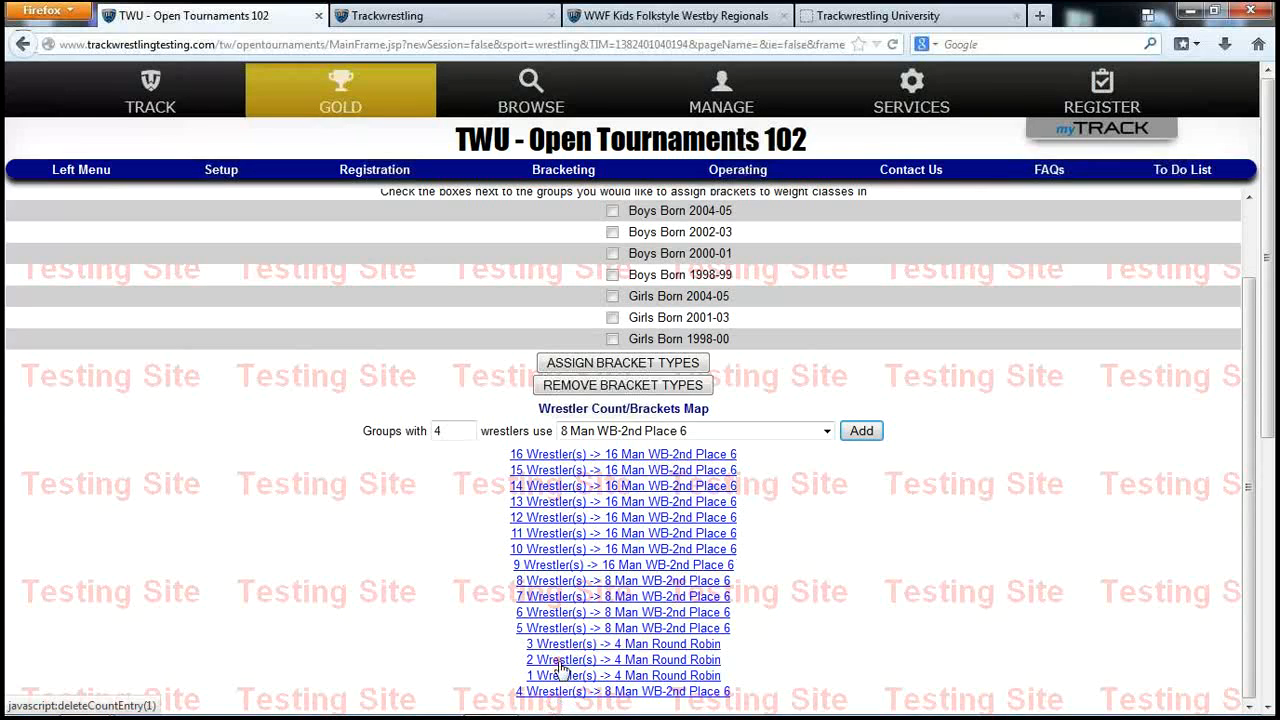
{"action": "scroll", "coordinate": [750, 610], "scroll_direction": "up", "scroll_amount": 2}
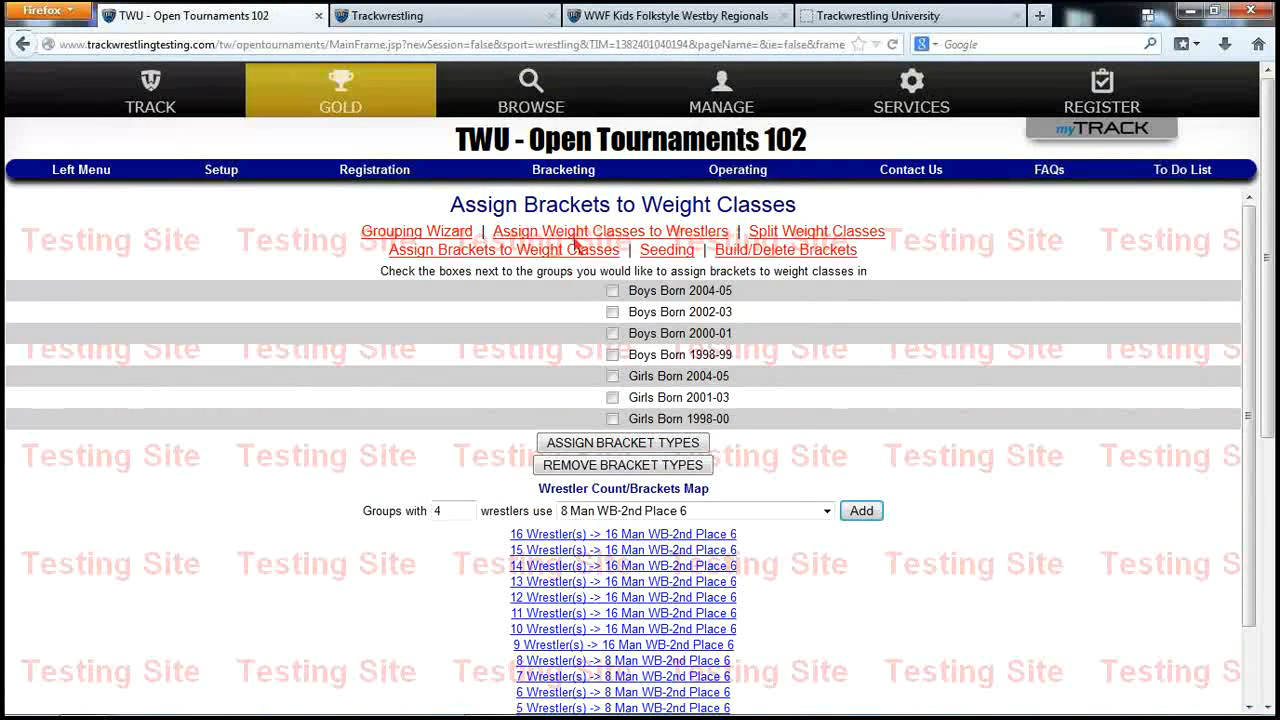
- Reload the bracket assignment page to restore the default wrestler count/brackets map
{"action": "left_click", "coordinate": [496, 253]}
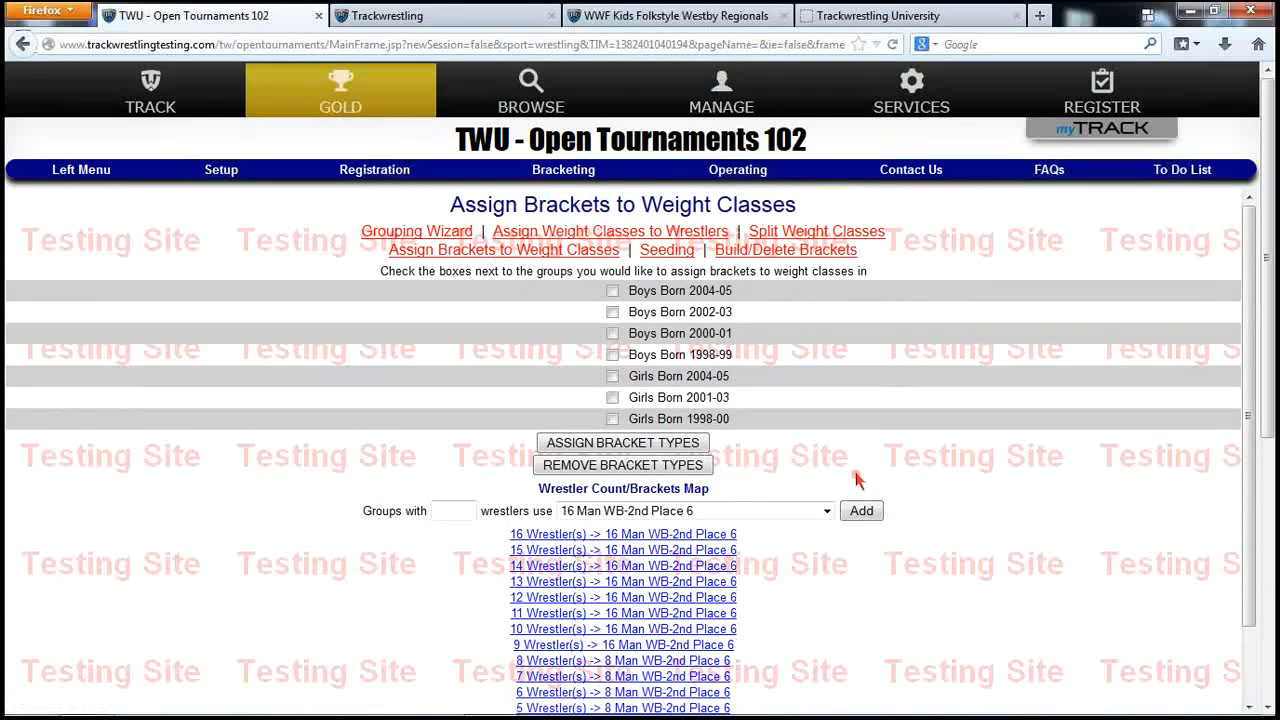
{"action": "scroll", "coordinate": [857, 515], "scroll_direction": "down", "scroll_amount": 2}
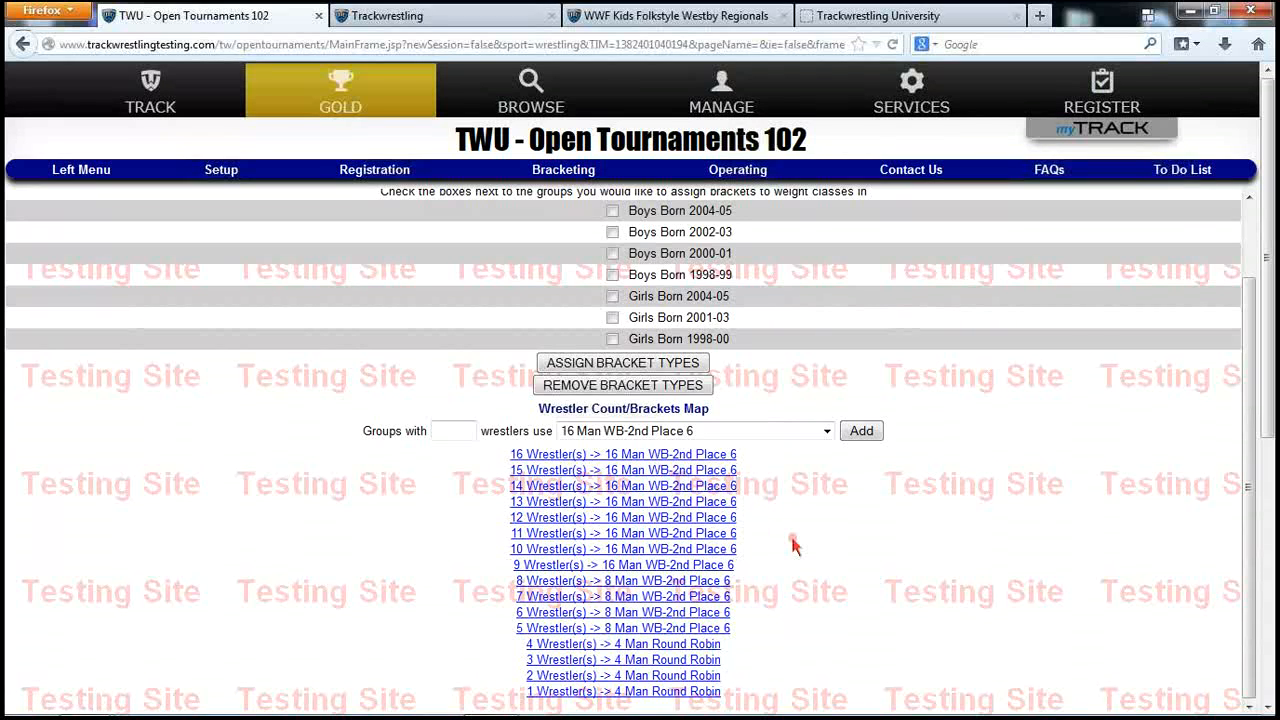
{"action": "scroll", "coordinate": [791, 543], "scroll_direction": "up", "scroll_amount": 2}
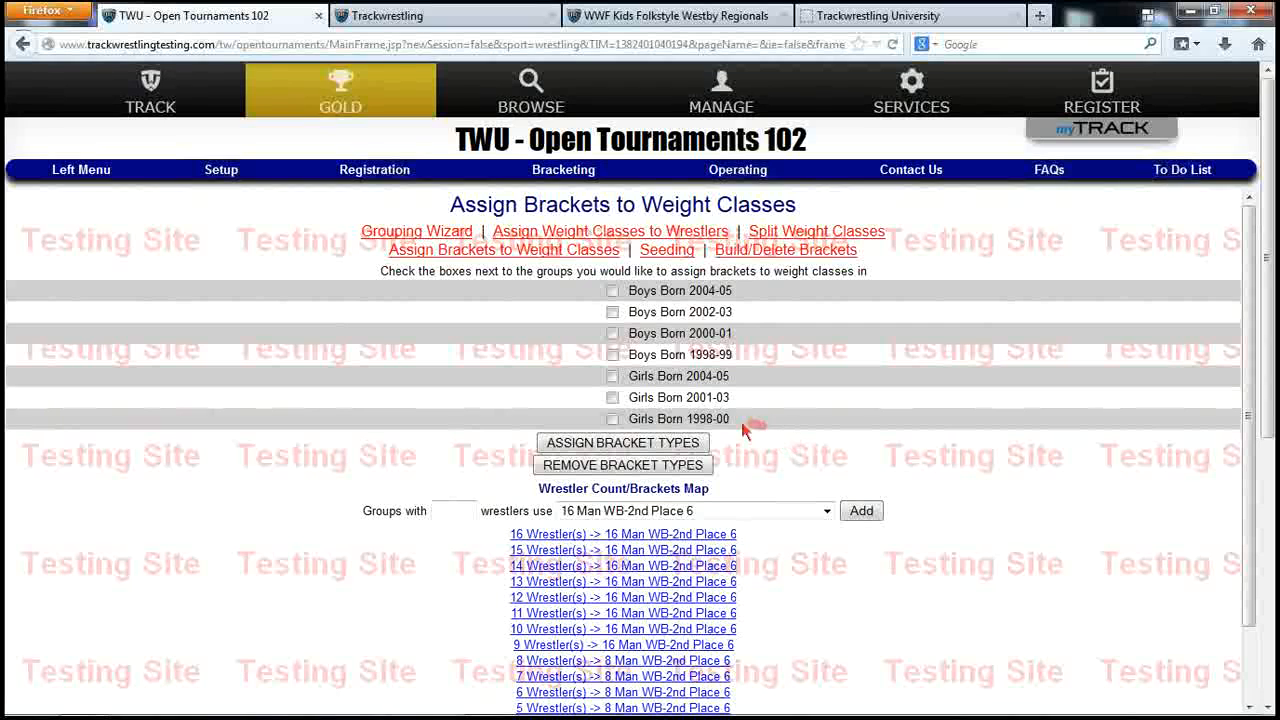
- Assign bracket types to the weight classes of all seven boys and girls groups
{"action": "left_click", "coordinate": [612, 291]}
{"action": "left_click", "coordinate": [612, 312]}
{"action": "left_click", "coordinate": [612, 333]}
{"action": "left_click", "coordinate": [612, 377]}
{"action": "left_click", "coordinate": [612, 420]}
{"action": "left_click", "coordinate": [606, 443]}
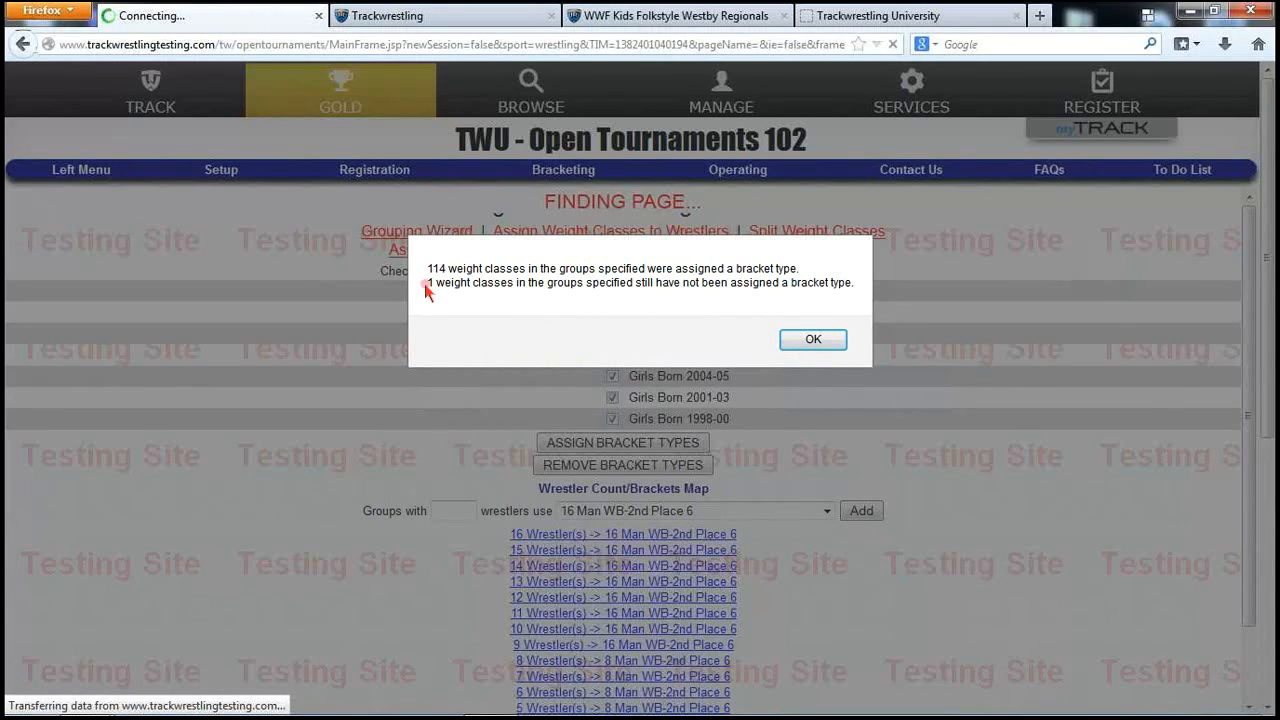
{"action": "left_click", "coordinate": [813, 340]}
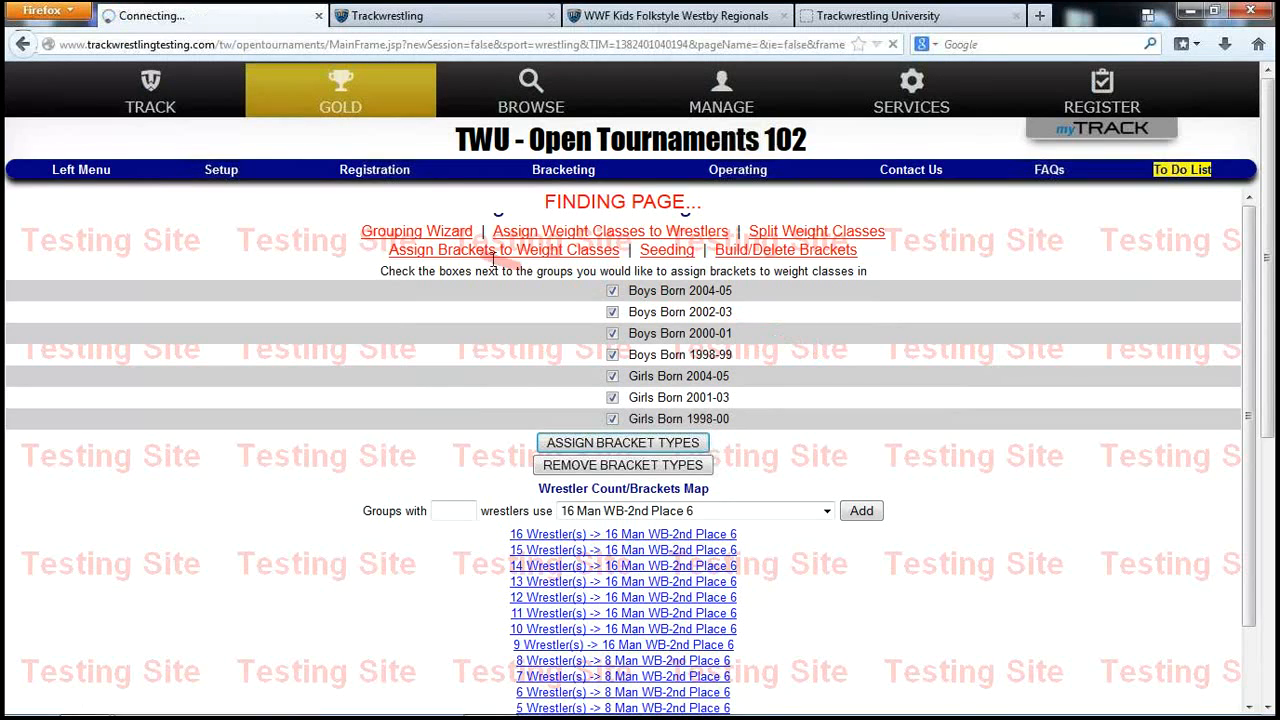
- Review the bracket types assigned to the weight classes in the Boys Born 1998-99 group
{"action": "mouse_move", "coordinate": [370, 172]}
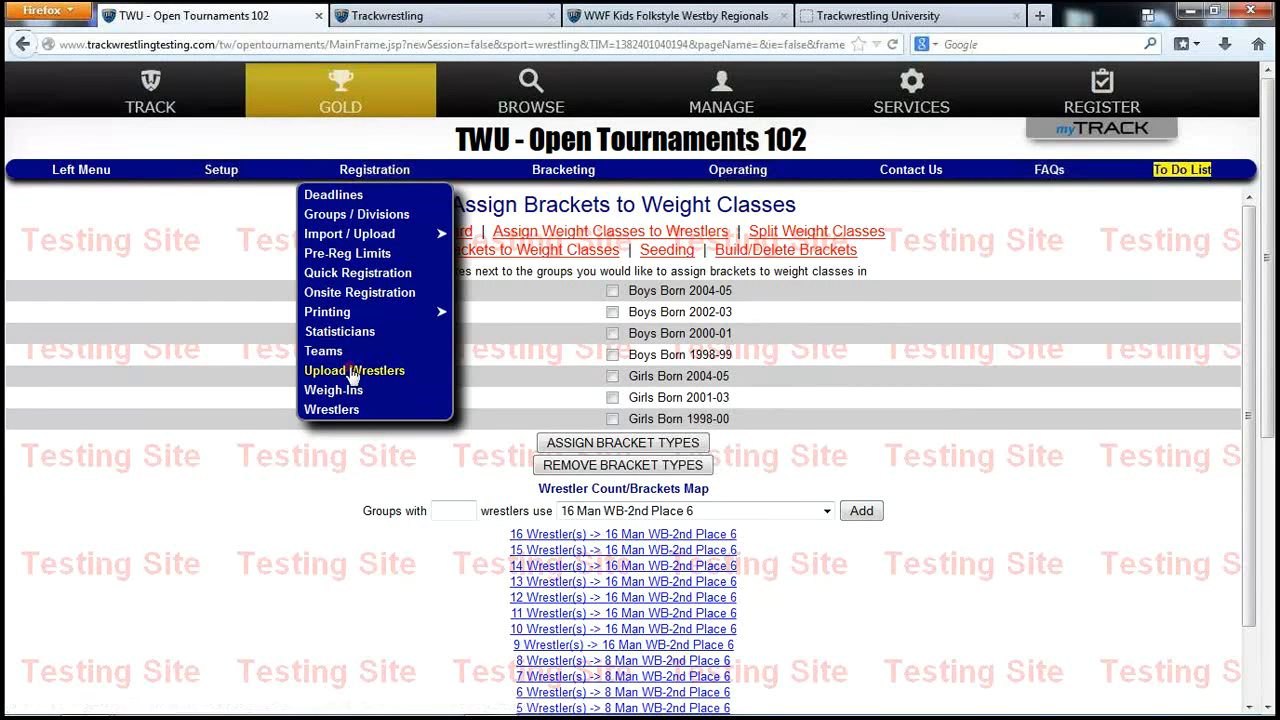
{"action": "left_click", "coordinate": [358, 215]}
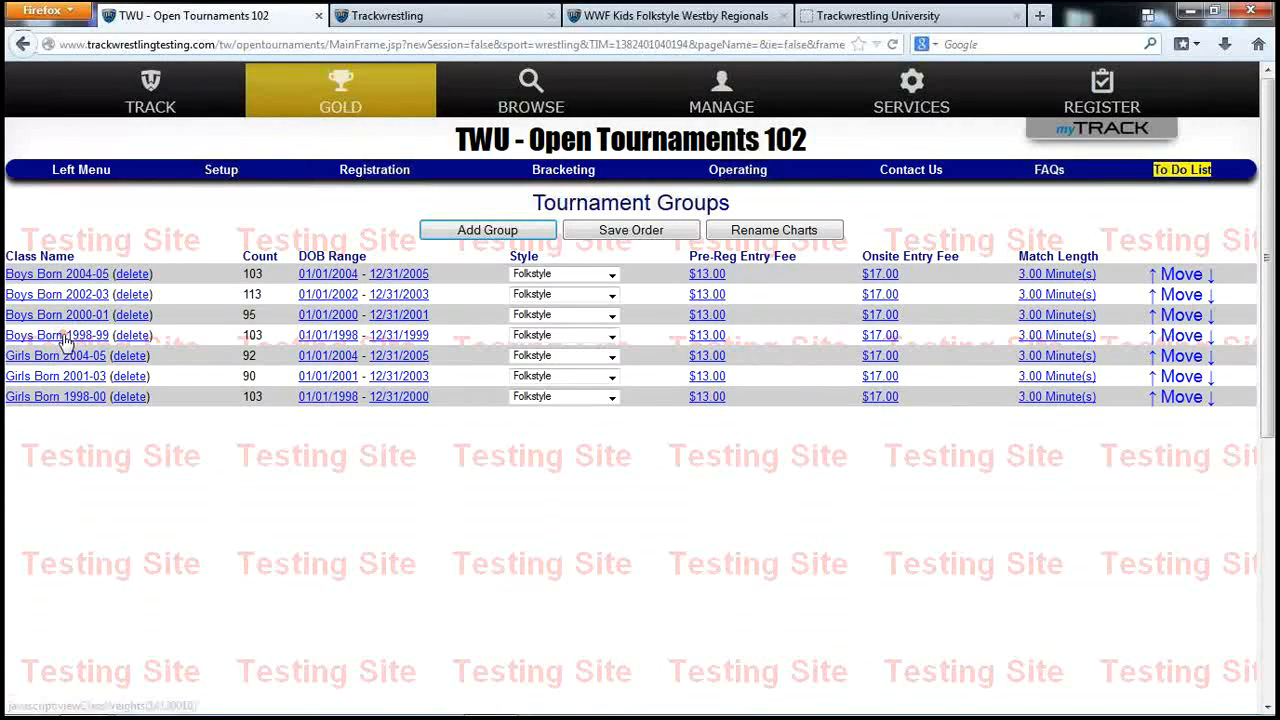
{"action": "left_click", "coordinate": [60, 337]}
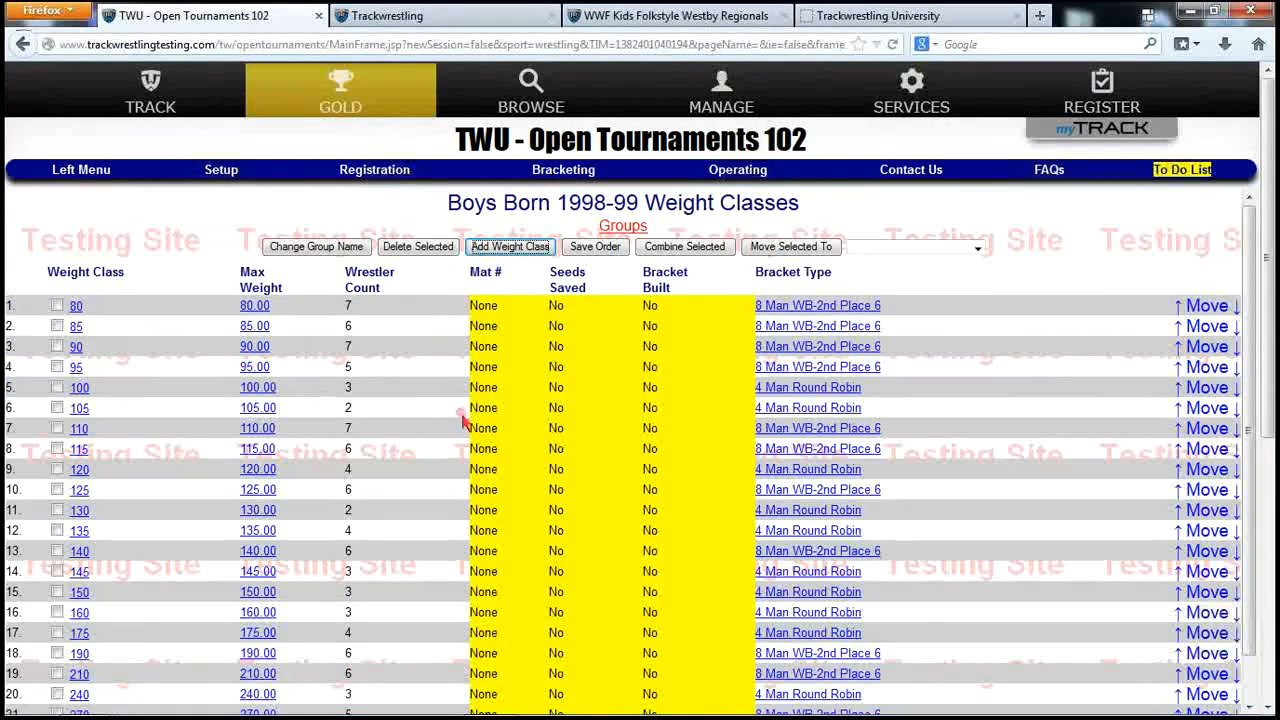
{"action": "scroll", "coordinate": [450, 455], "scroll_direction": "down", "scroll_amount": 1}
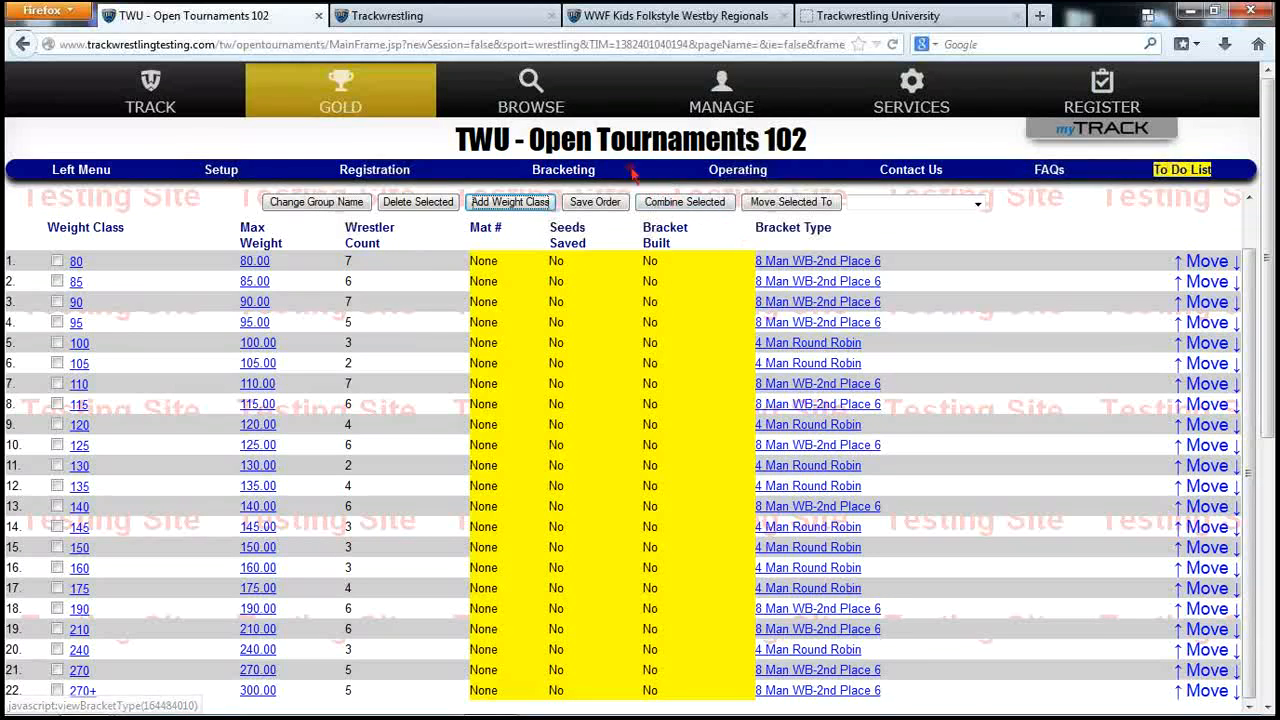
- Build the brackets for the Boys Born 2004-05 group with all seeds drawn, confirming with "draw"
{"action": "left_click", "coordinate": [565, 172]}
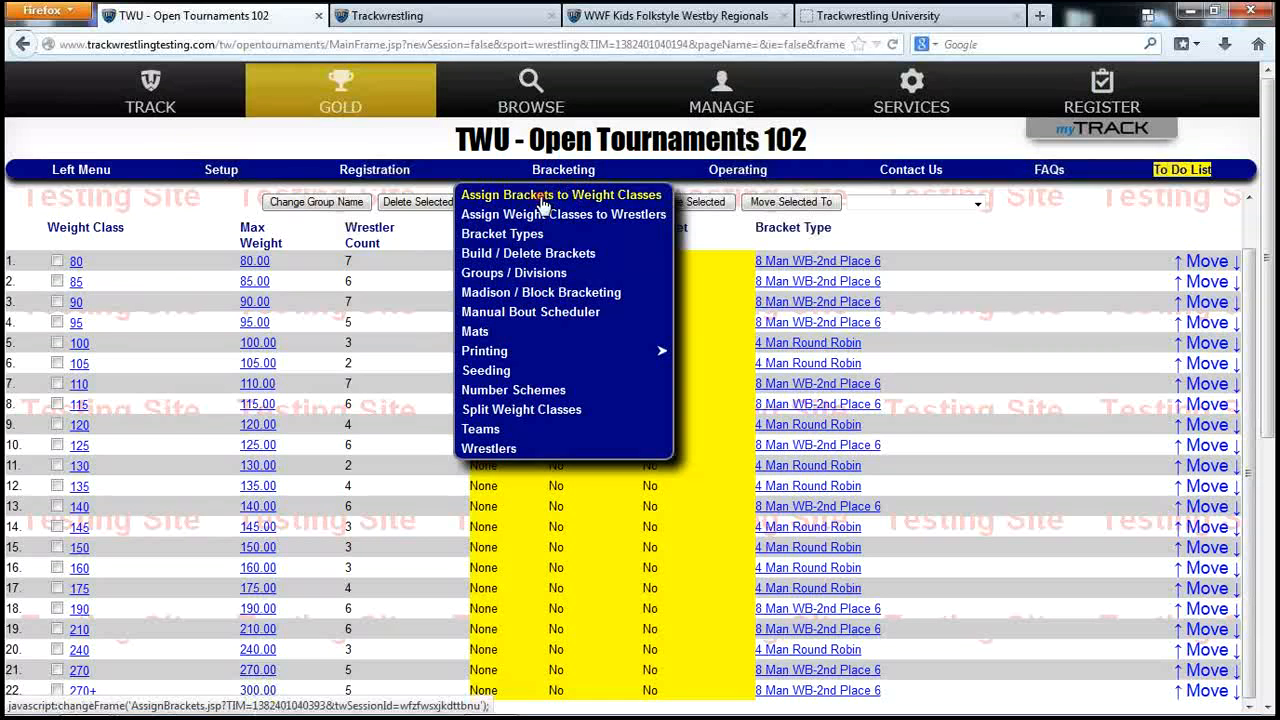
{"action": "left_click", "coordinate": [522, 256]}
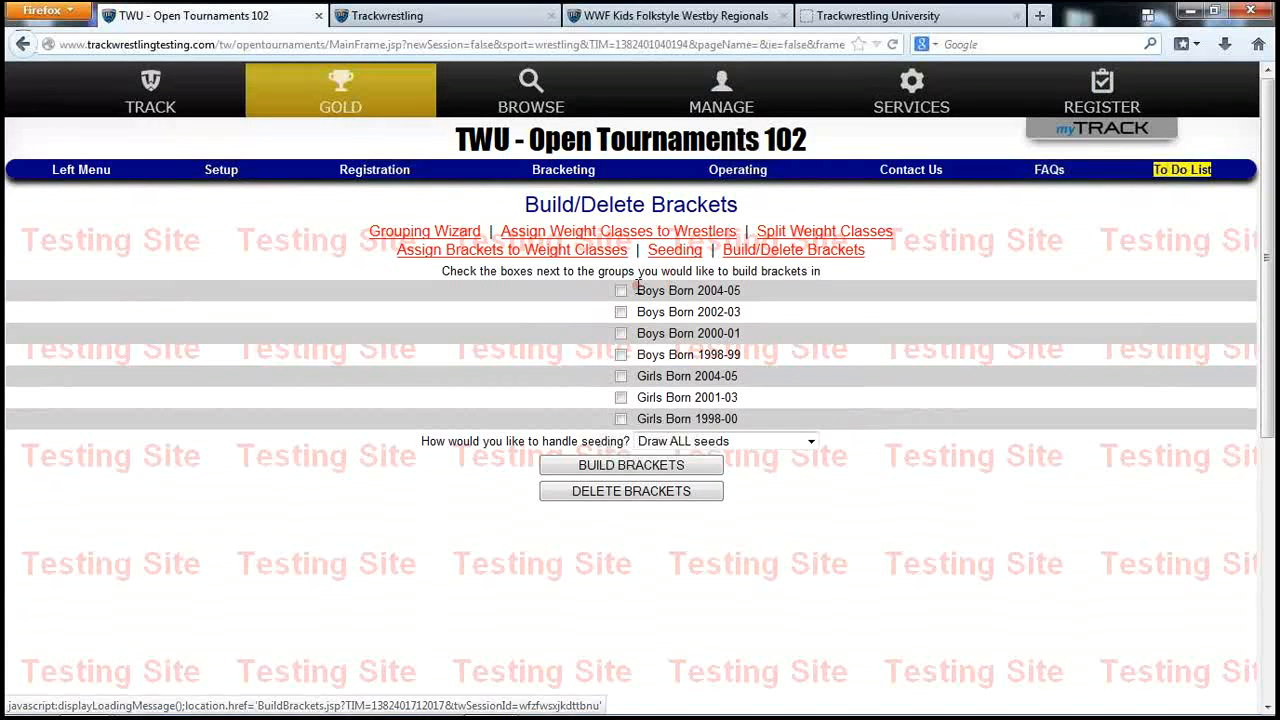
{"action": "left_click", "coordinate": [621, 291]}
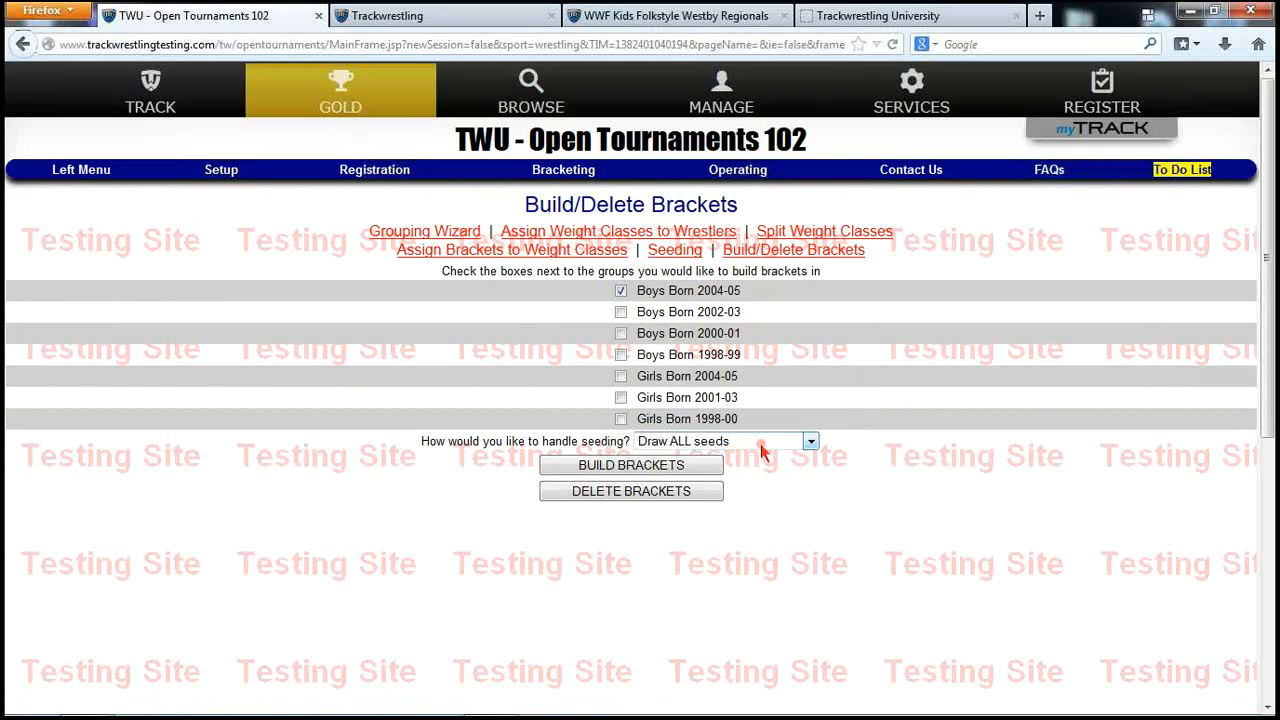
{"action": "left_click", "coordinate": [630, 466]}
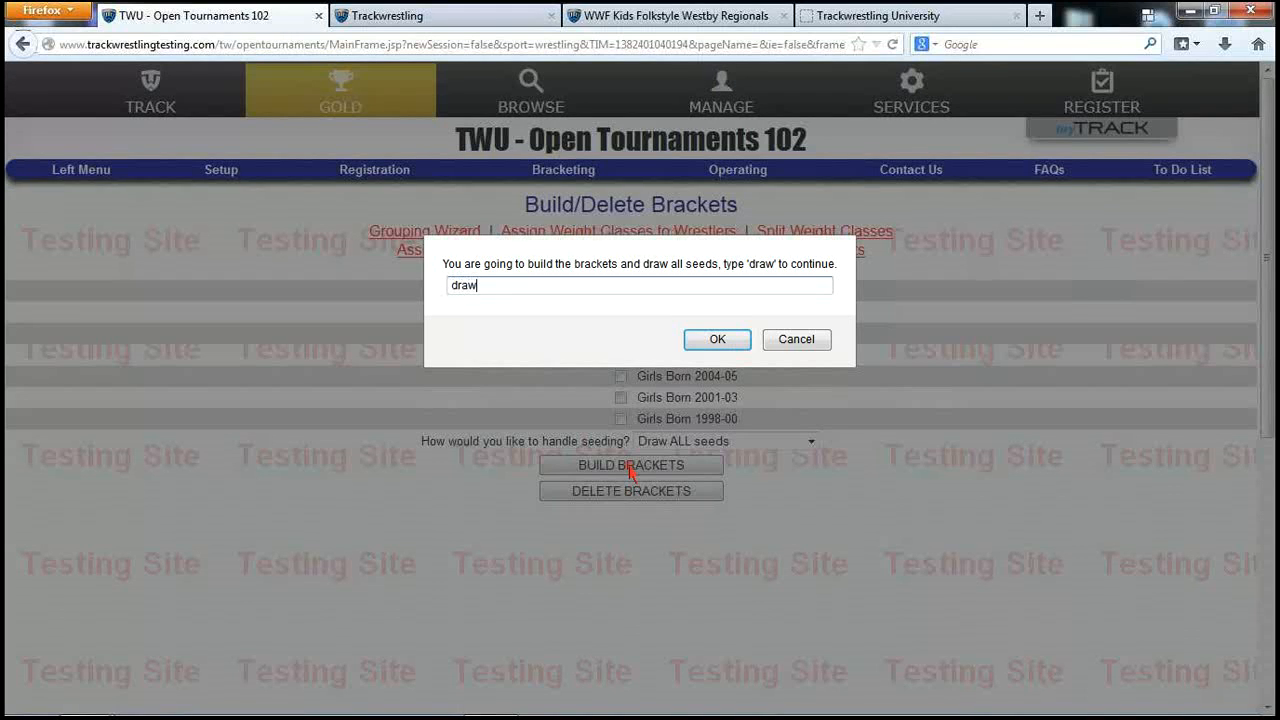
{"action": "type", "text": "draw"}
{"action": "key", "text": "Return"}
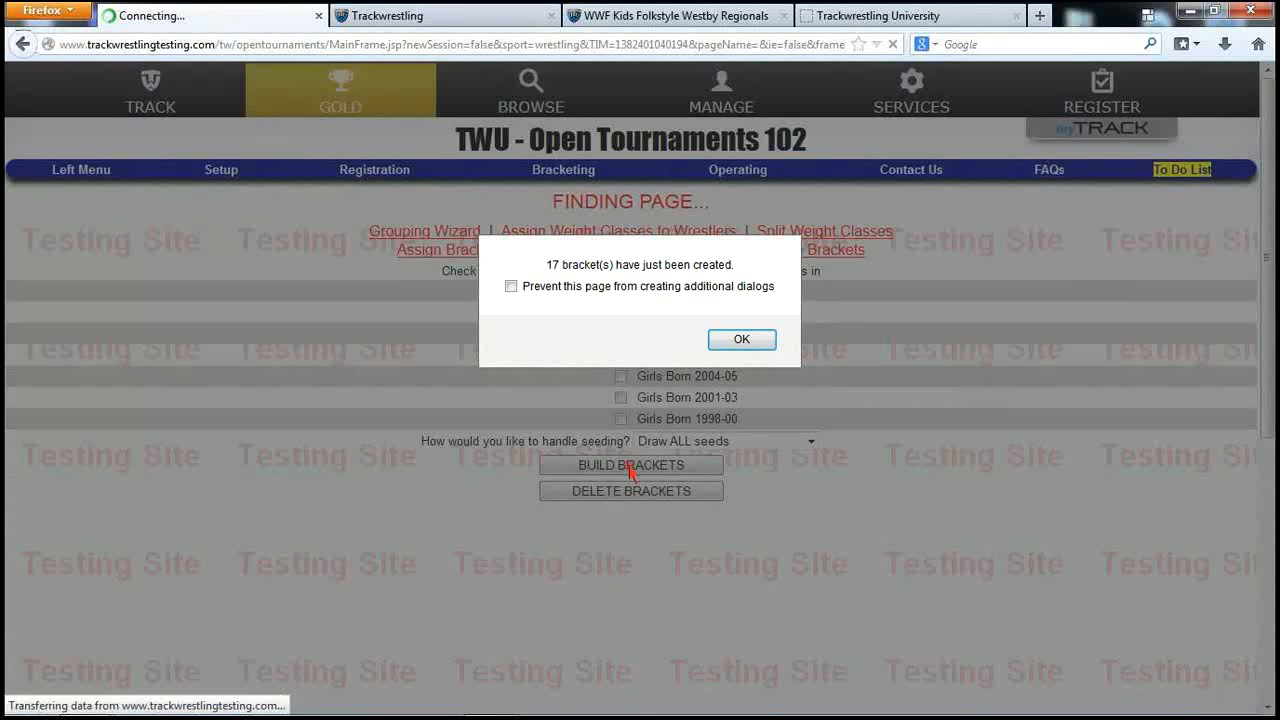
{"action": "left_click", "coordinate": [741, 341]}
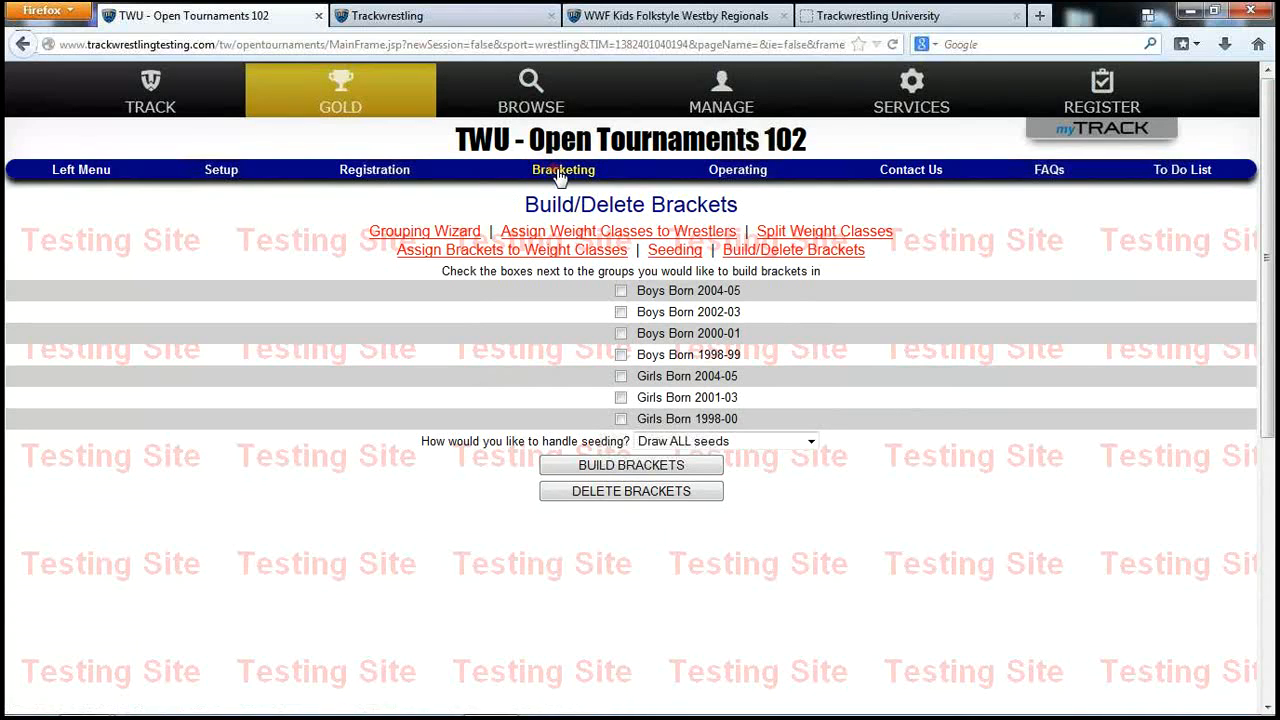
- Open the "45 and 48" weight class in the Boys Born 2004-05 group to view its drawn seeds
{"action": "mouse_move", "coordinate": [563, 172]}
{"action": "left_click", "coordinate": [555, 274]}
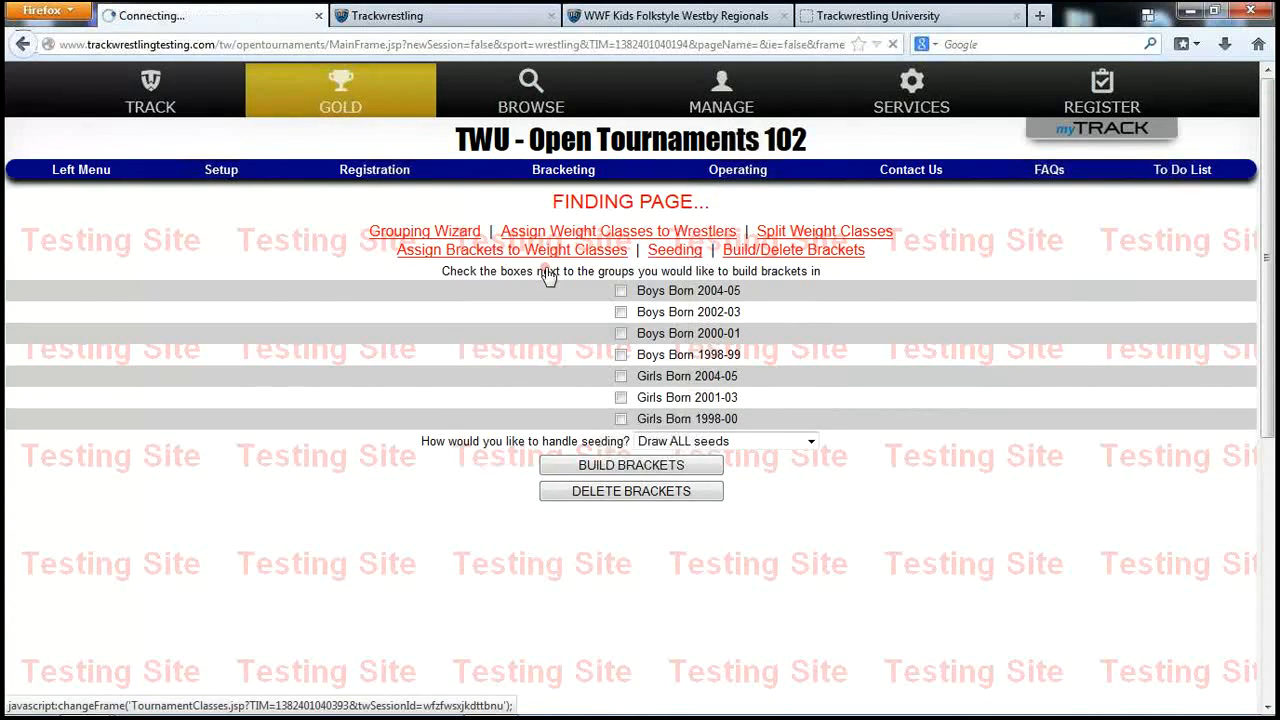
{"action": "left_click", "coordinate": [85, 277]}
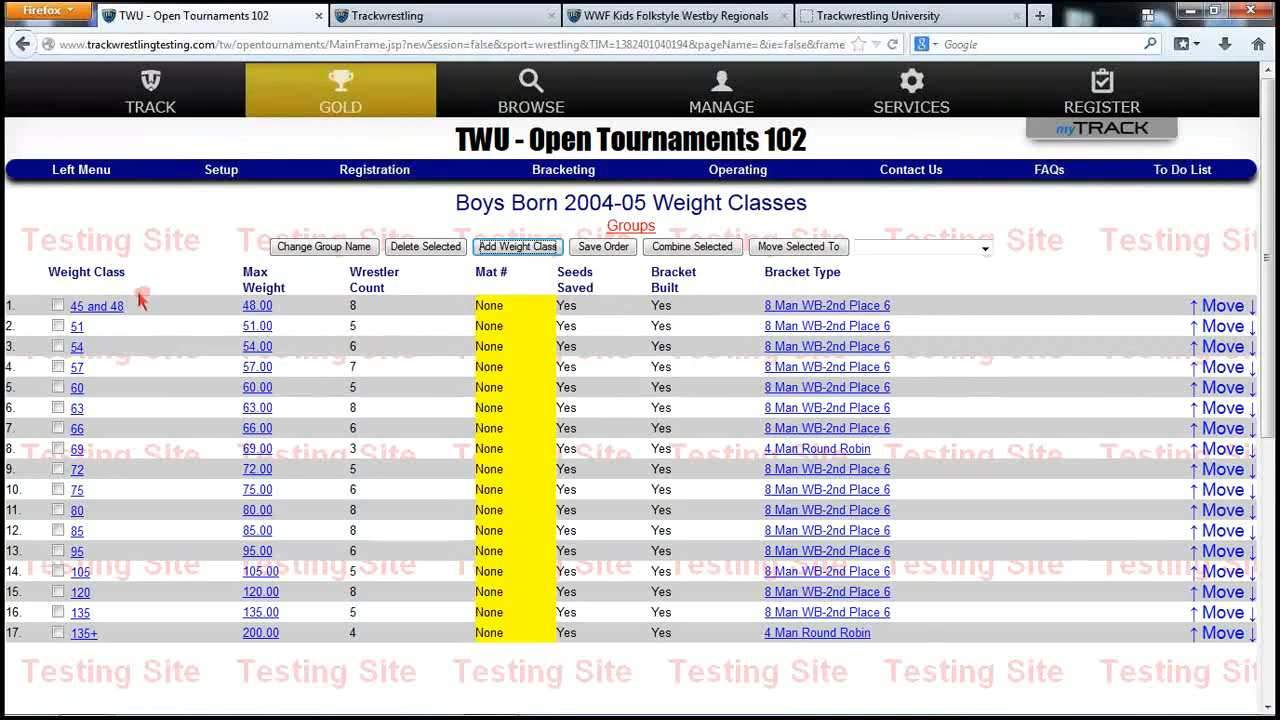
{"action": "left_click", "coordinate": [108, 309]}
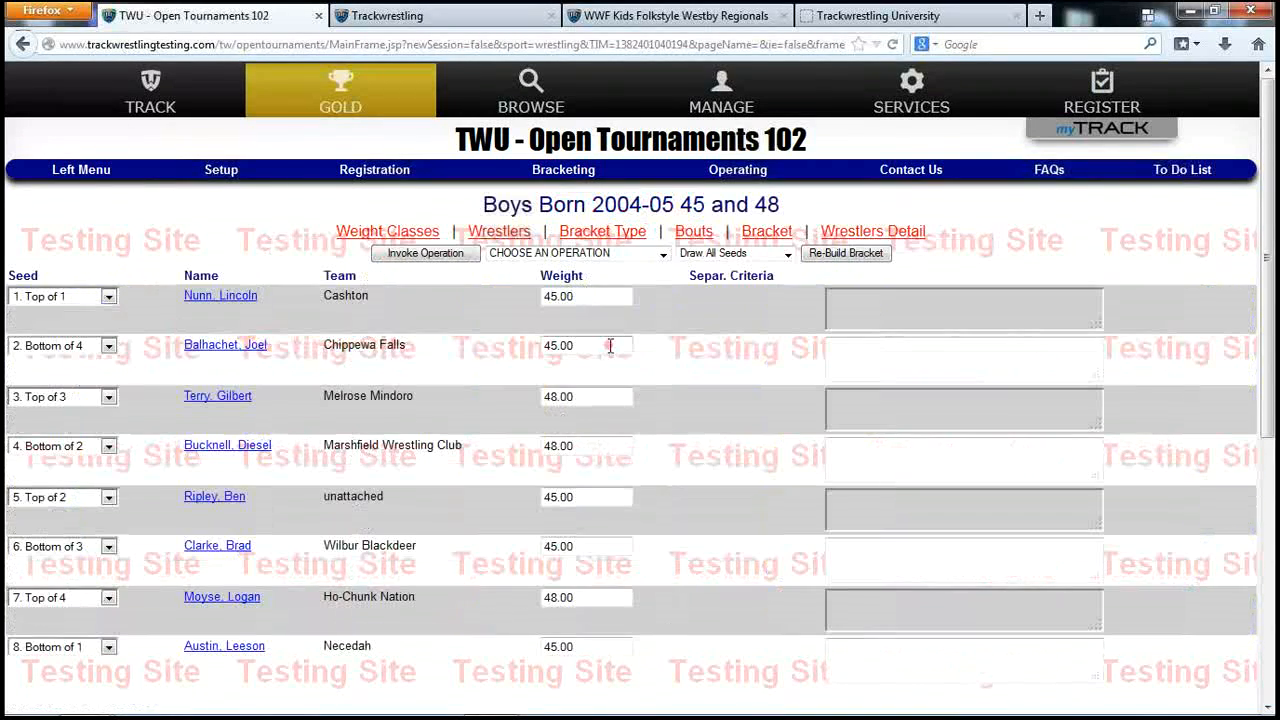
- View the bracket of the Boys Born 2004-05 45 and 48 weight class and close its window
{"action": "left_click", "coordinate": [767, 231]}
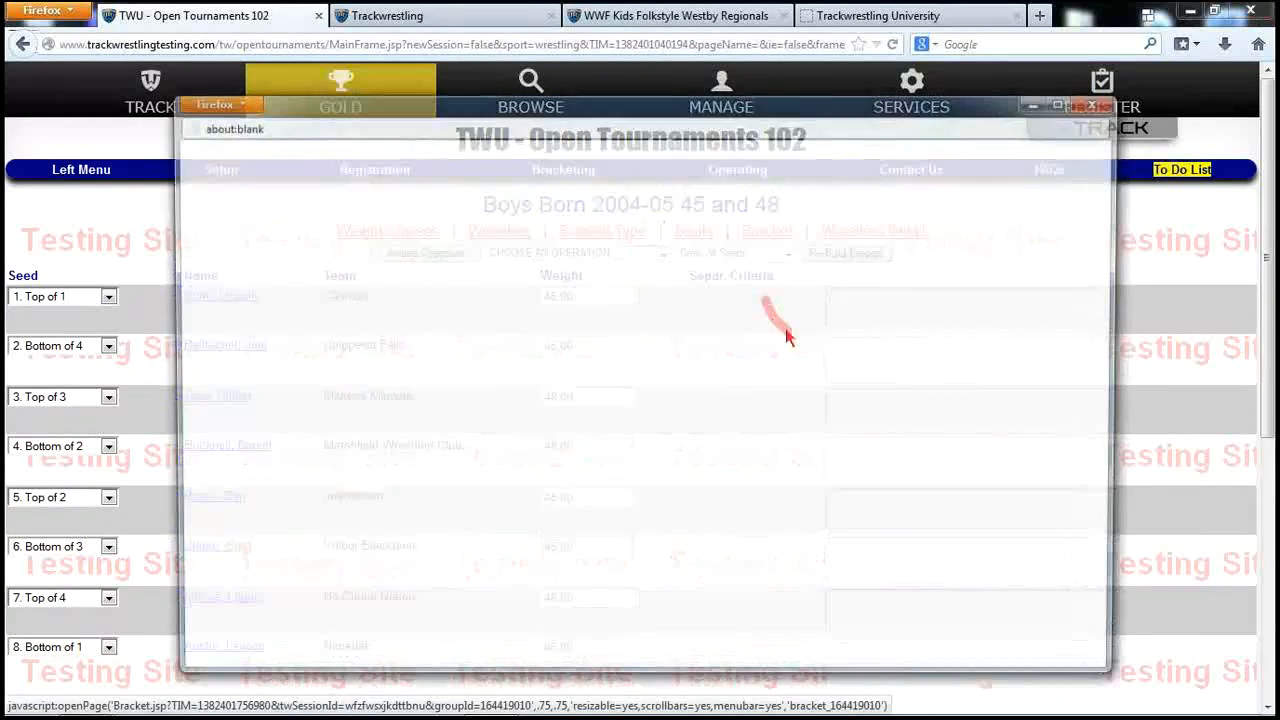
{"action": "left_click", "coordinate": [655, 296]}
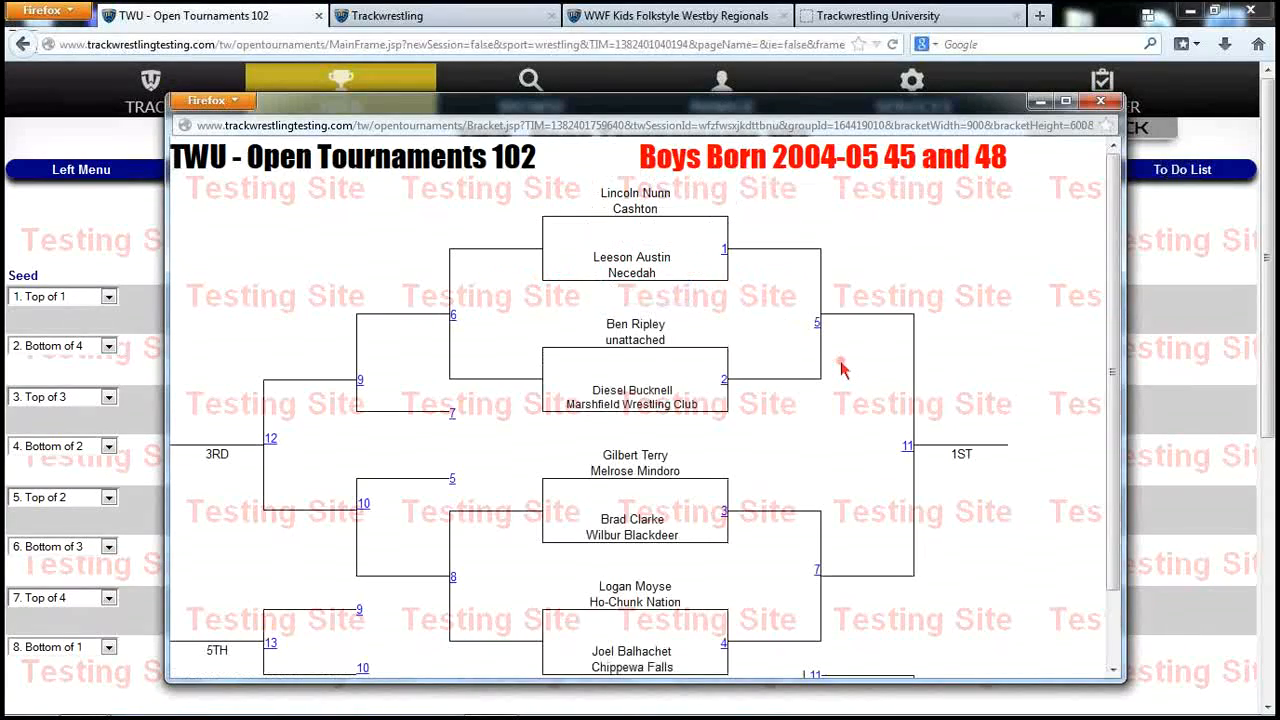
{"action": "scroll", "coordinate": [847, 373], "scroll_direction": "down", "scroll_amount": 3}
{"action": "scroll", "coordinate": [849, 374], "scroll_direction": "up", "scroll_amount": 3}
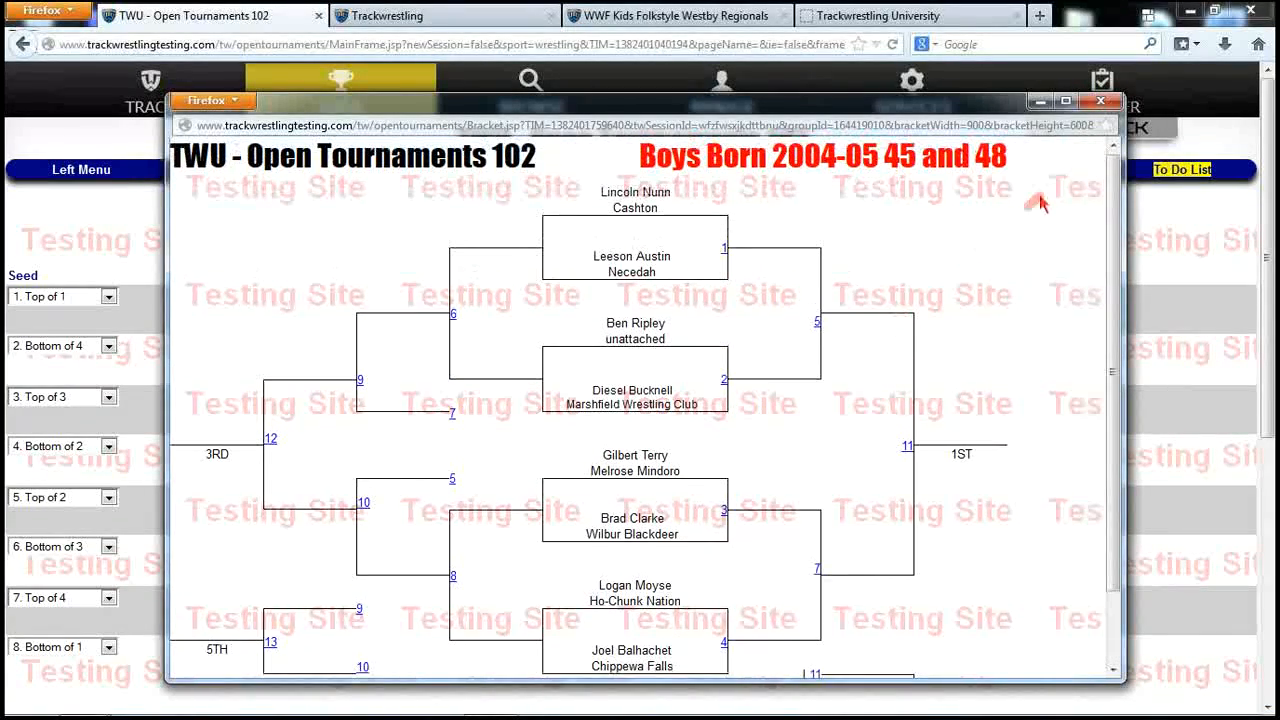
{"action": "left_click", "coordinate": [1100, 103]}
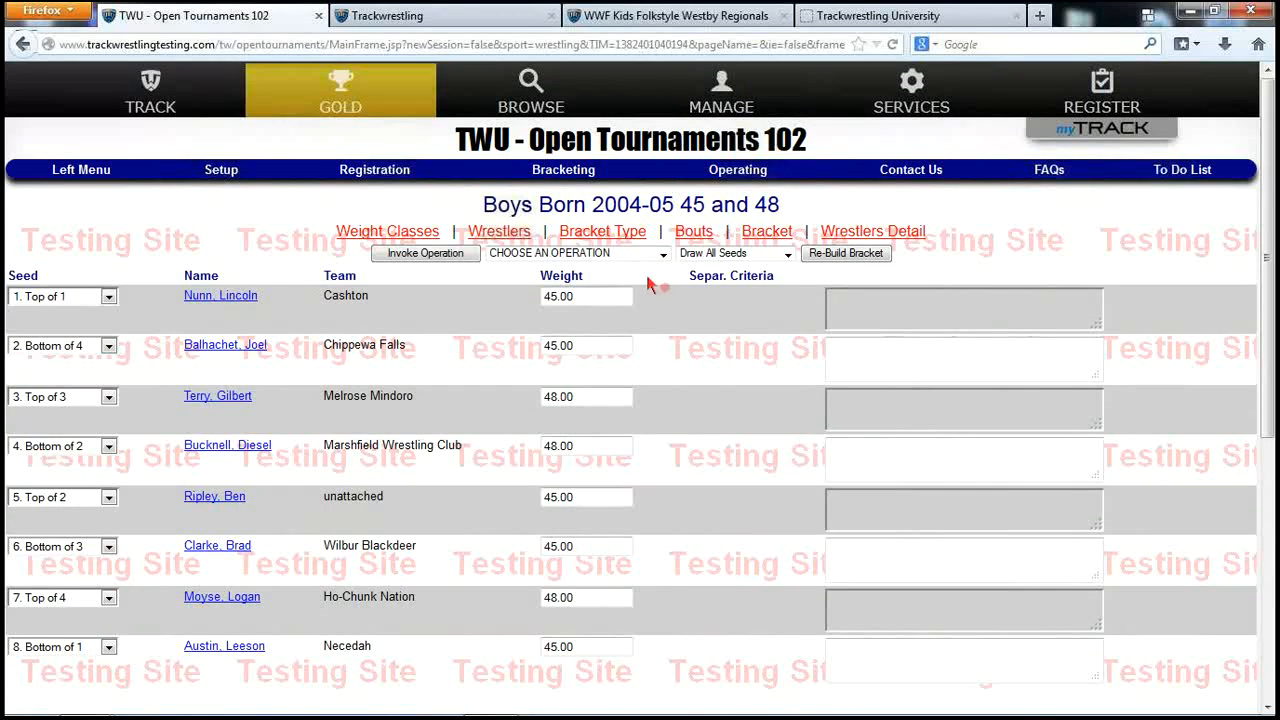
- Examine the Trackwrestling rank value seeding options for the Boys Born 2002-03 group and dismiss the form
{"action": "mouse_move", "coordinate": [563, 170]}
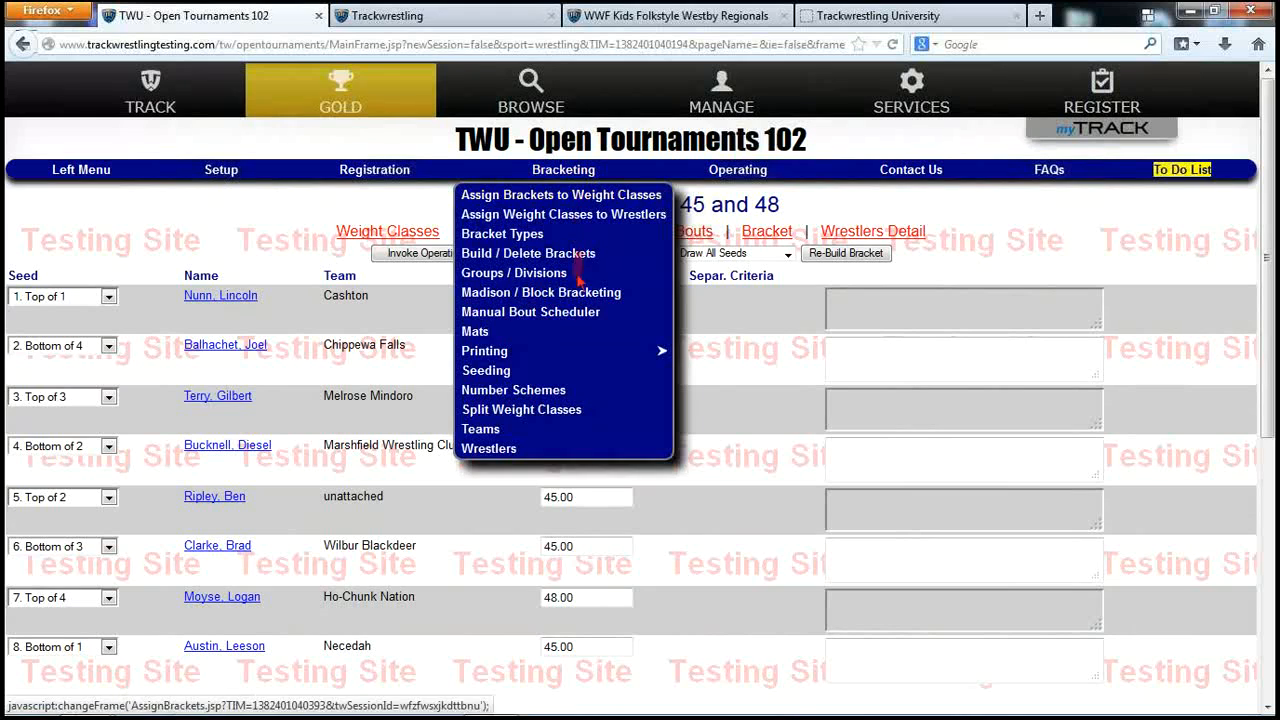
{"action": "left_click", "coordinate": [503, 370]}
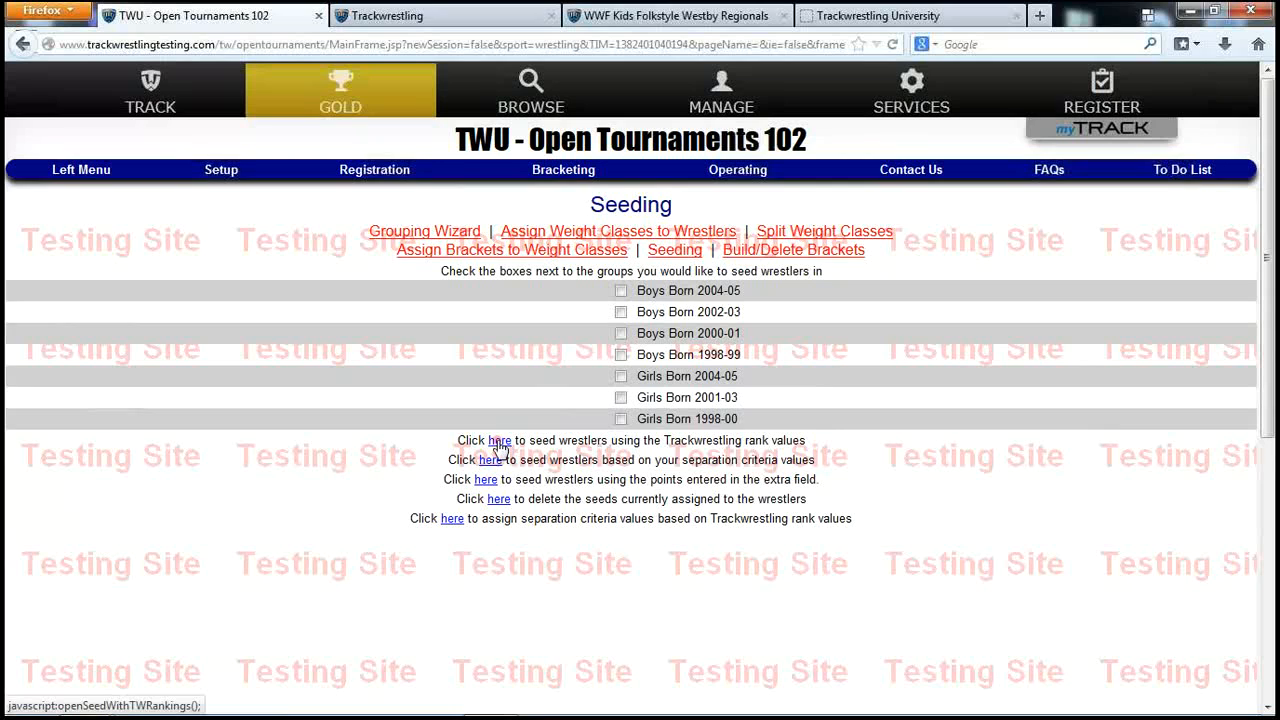
{"action": "left_click", "coordinate": [620, 313]}
{"action": "left_click", "coordinate": [499, 442]}
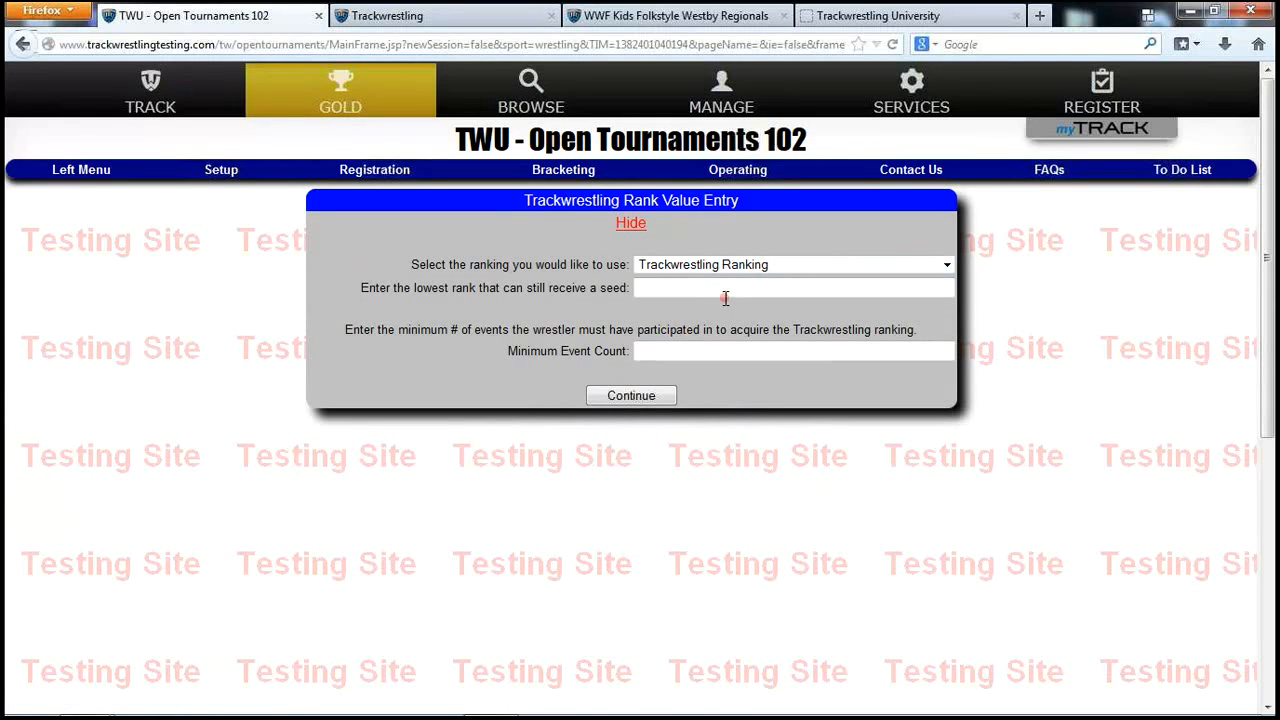
{"action": "left_click", "coordinate": [632, 226]}
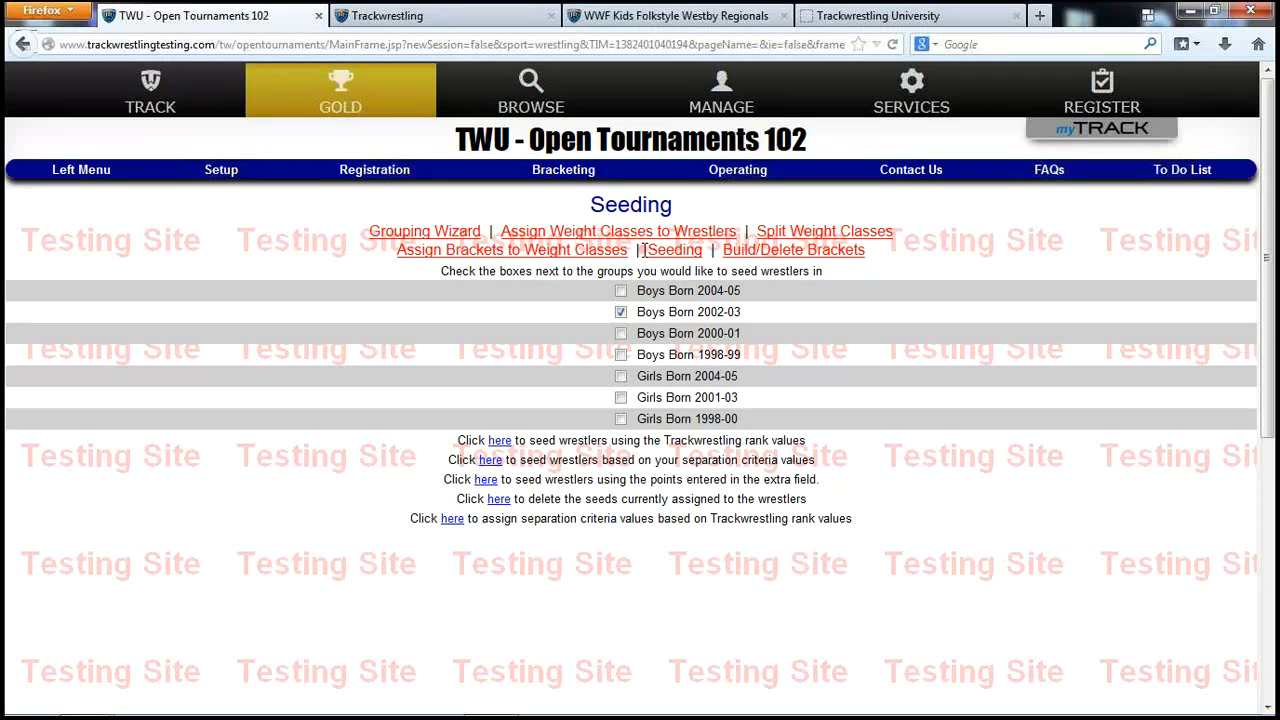
- Open the 80 weight class of the Boys Born 1998-99 tournament group
{"action": "left_click", "coordinate": [745, 251]}
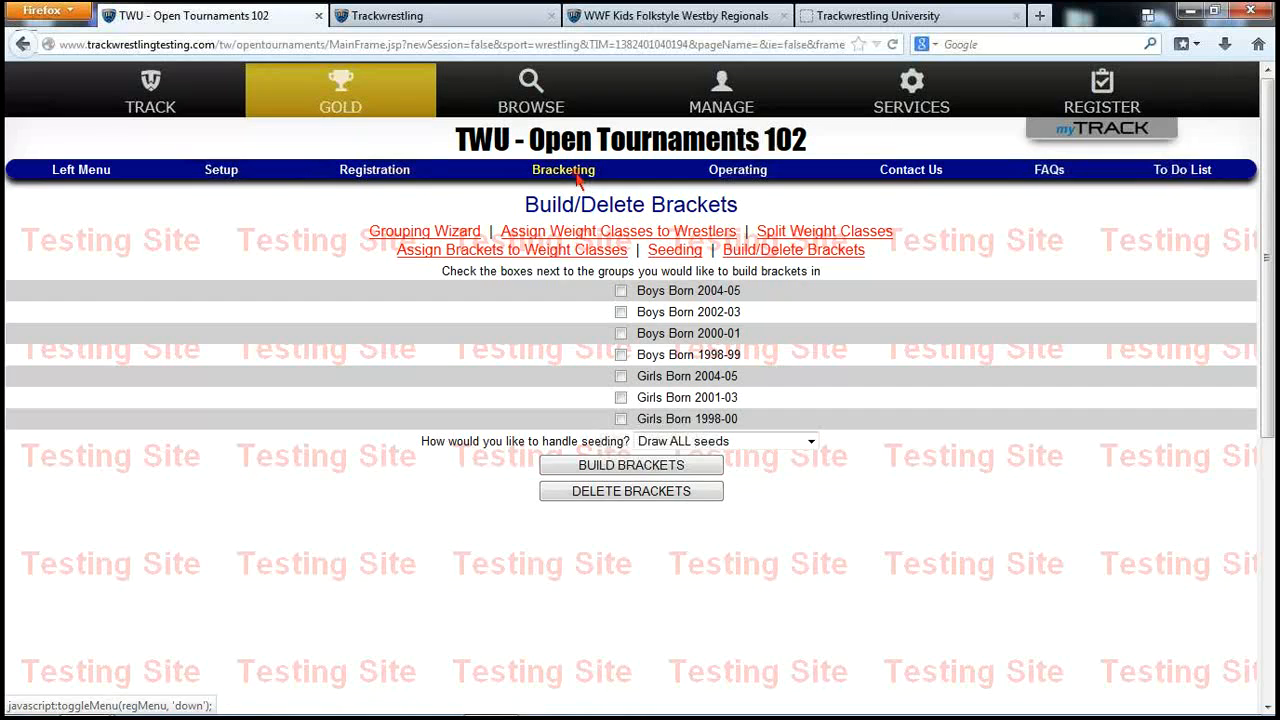
{"action": "mouse_move", "coordinate": [571, 175]}
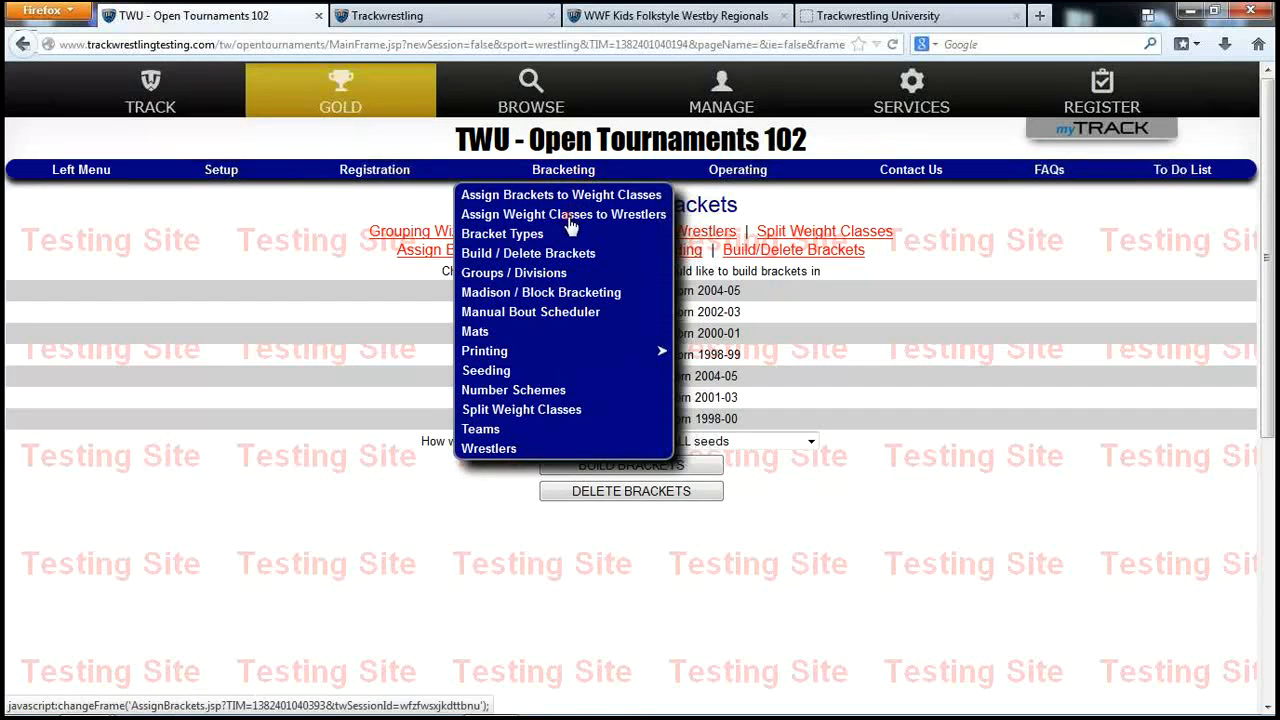
{"action": "left_click", "coordinate": [540, 273]}
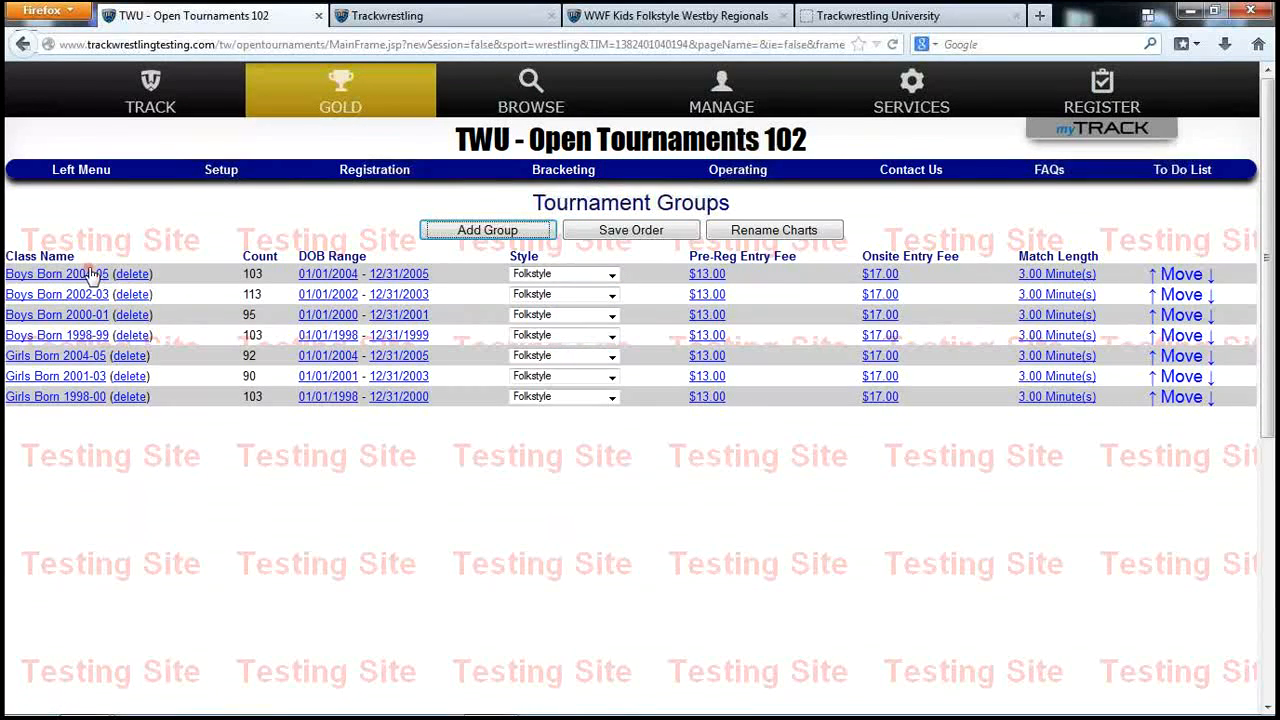
{"action": "left_click", "coordinate": [80, 335]}
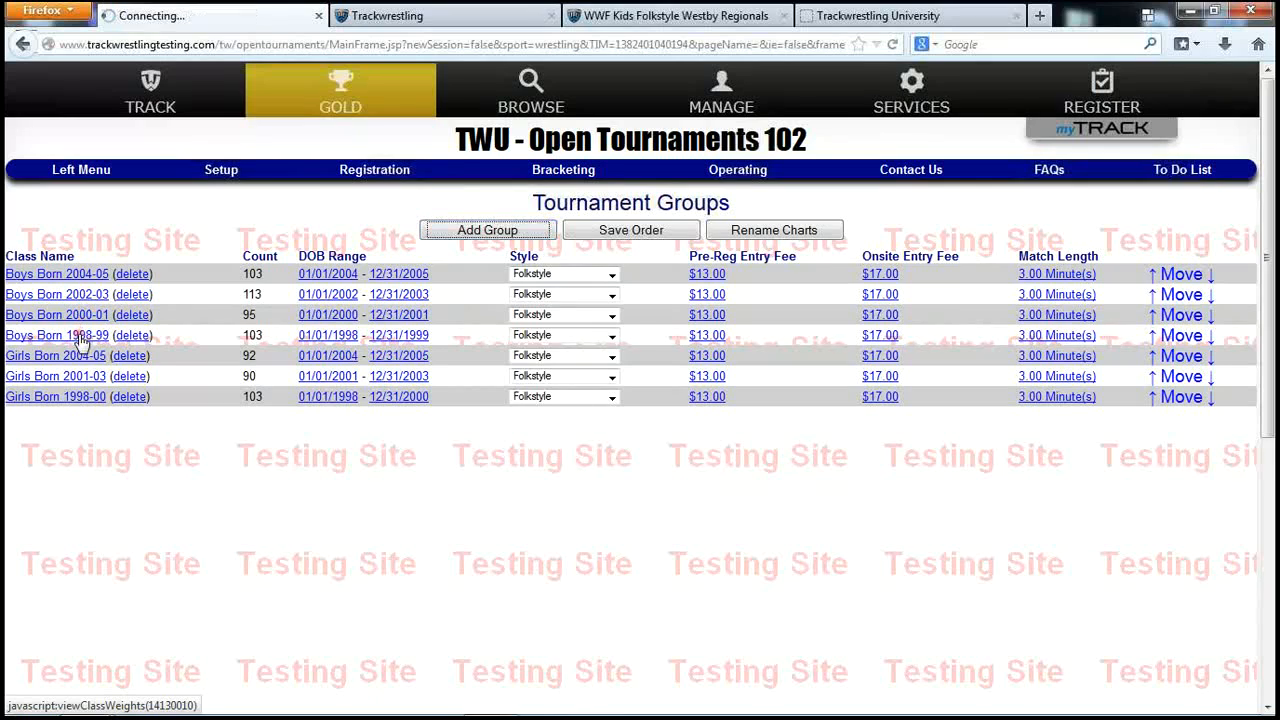
{"action": "left_click", "coordinate": [76, 305]}
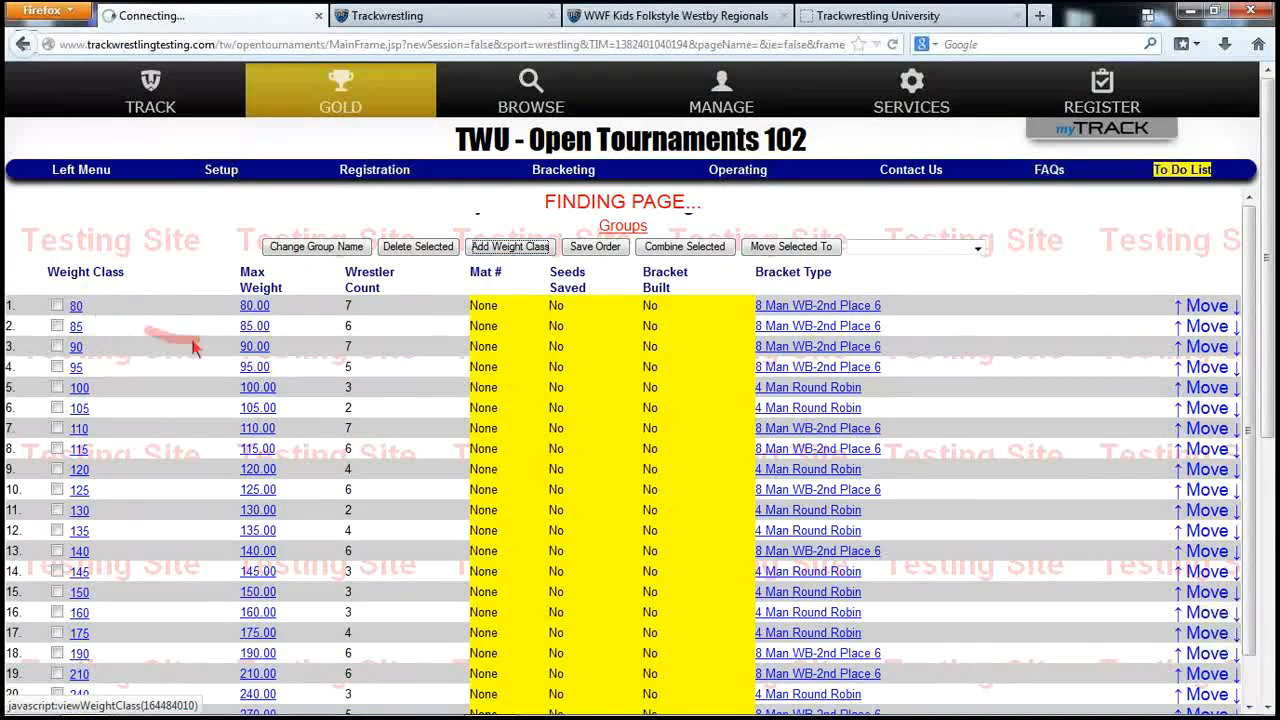
- Set the first listed wrestler's seed to 2. Bottom of 4 in the Boys Born 1998-99 80 weight class
{"action": "left_click", "coordinate": [108, 296]}
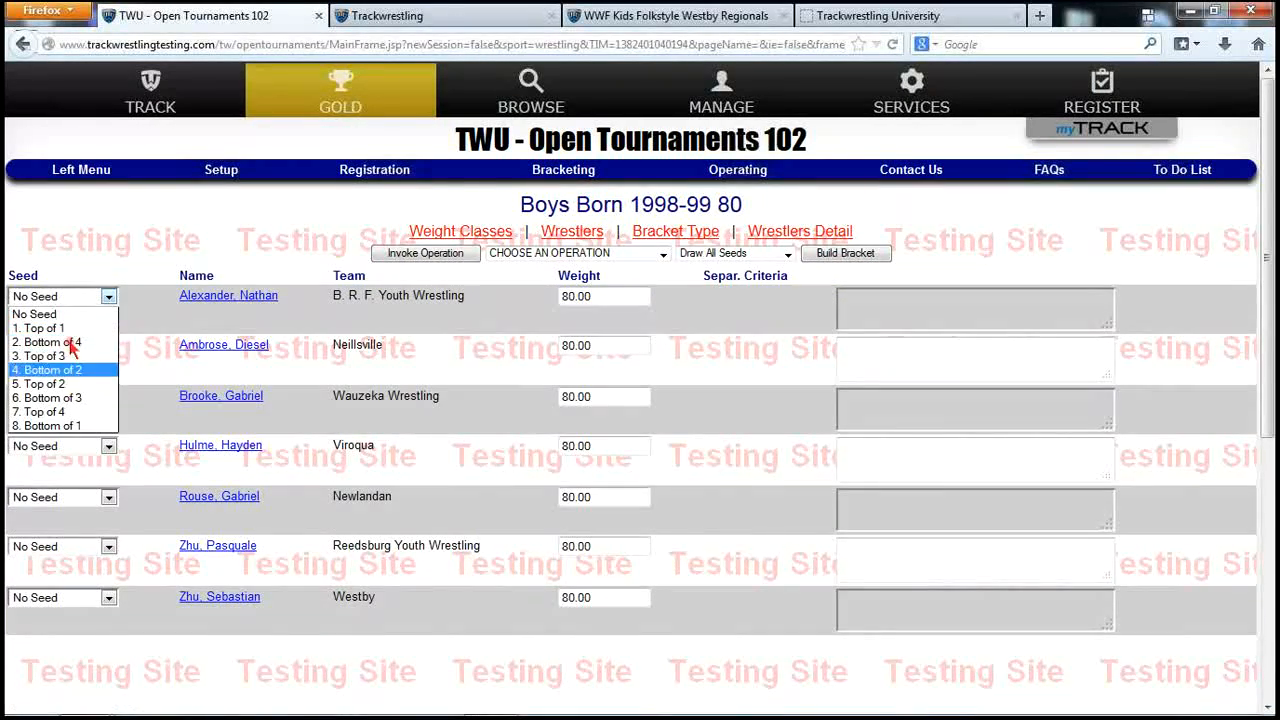
{"action": "left_click", "coordinate": [135, 312]}
{"action": "left_click", "coordinate": [108, 297]}
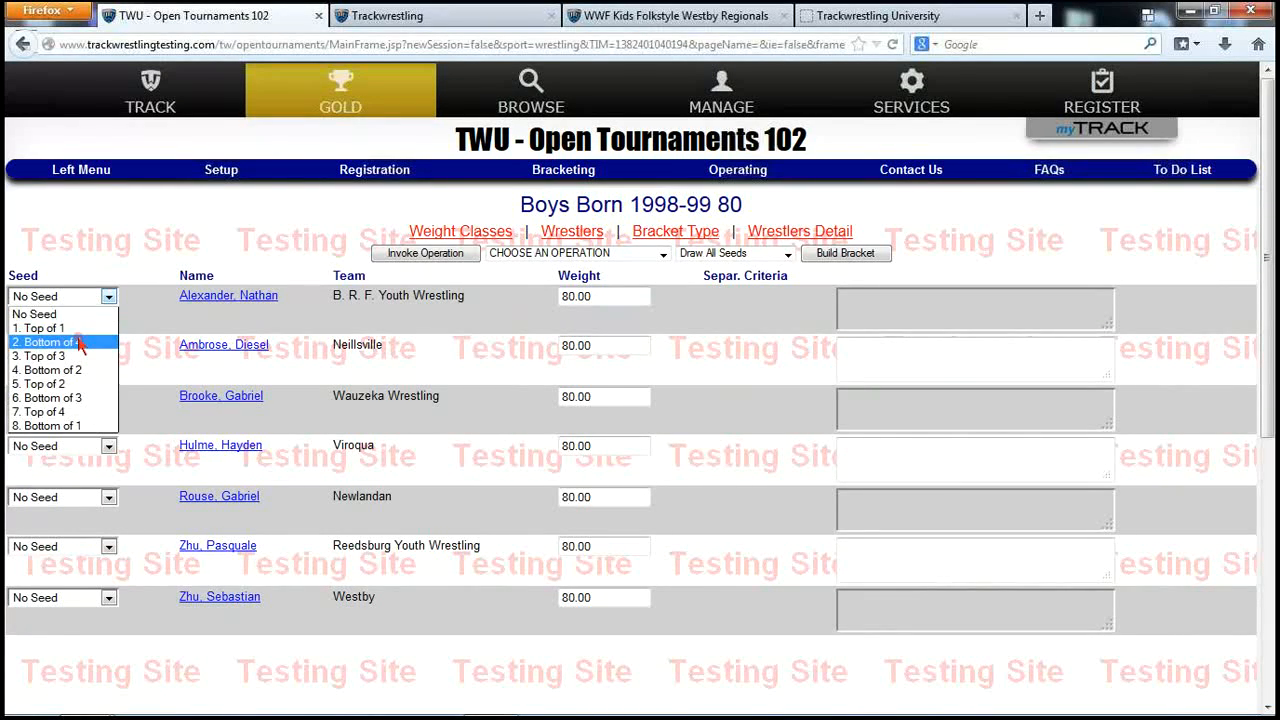
{"action": "left_click", "coordinate": [100, 342]}
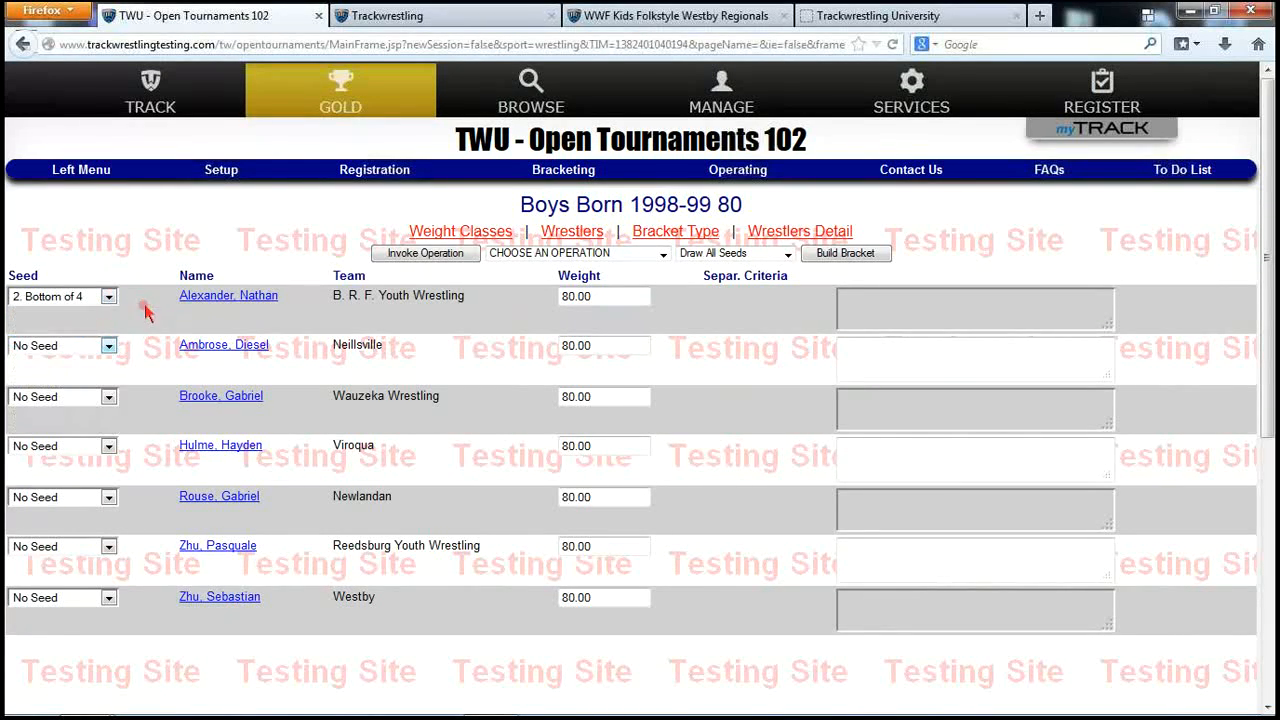
- Examine the seed drawing choices and the available operations for the Boys Born 1998-99 80 weight class
{"action": "left_click", "coordinate": [723, 253]}
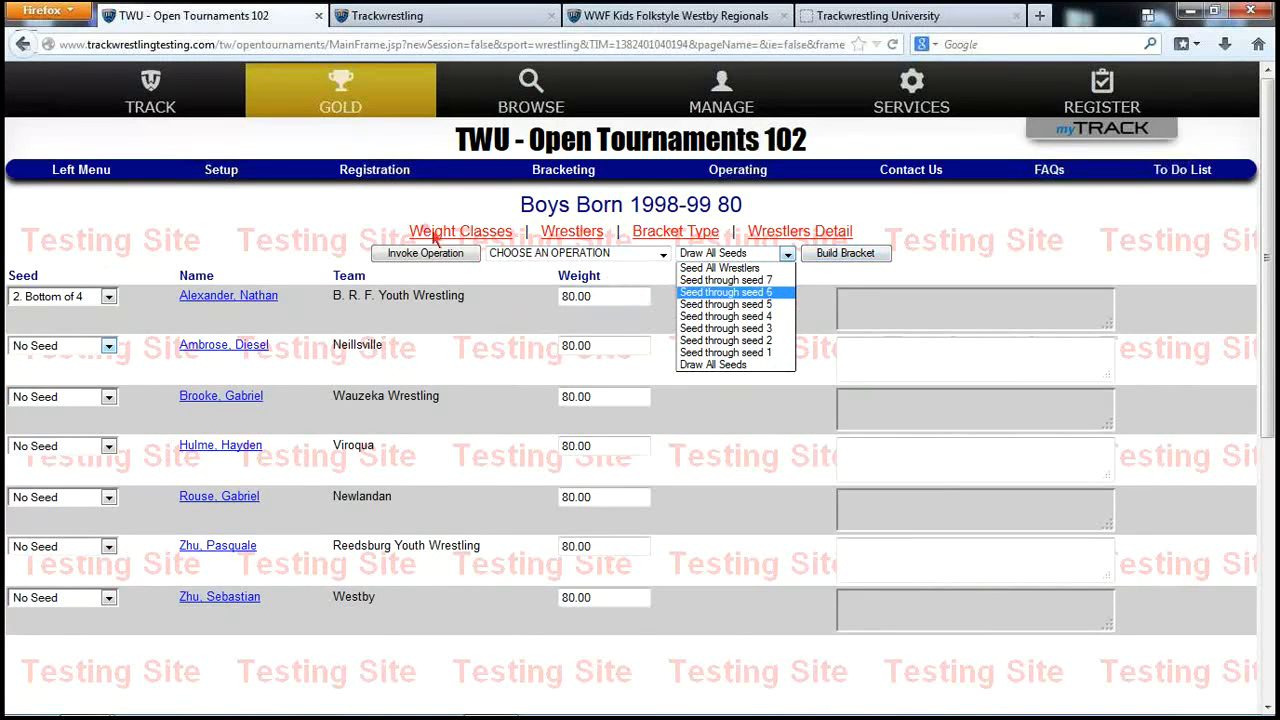
{"action": "left_click", "coordinate": [277, 213]}
{"action": "left_click", "coordinate": [545, 253]}
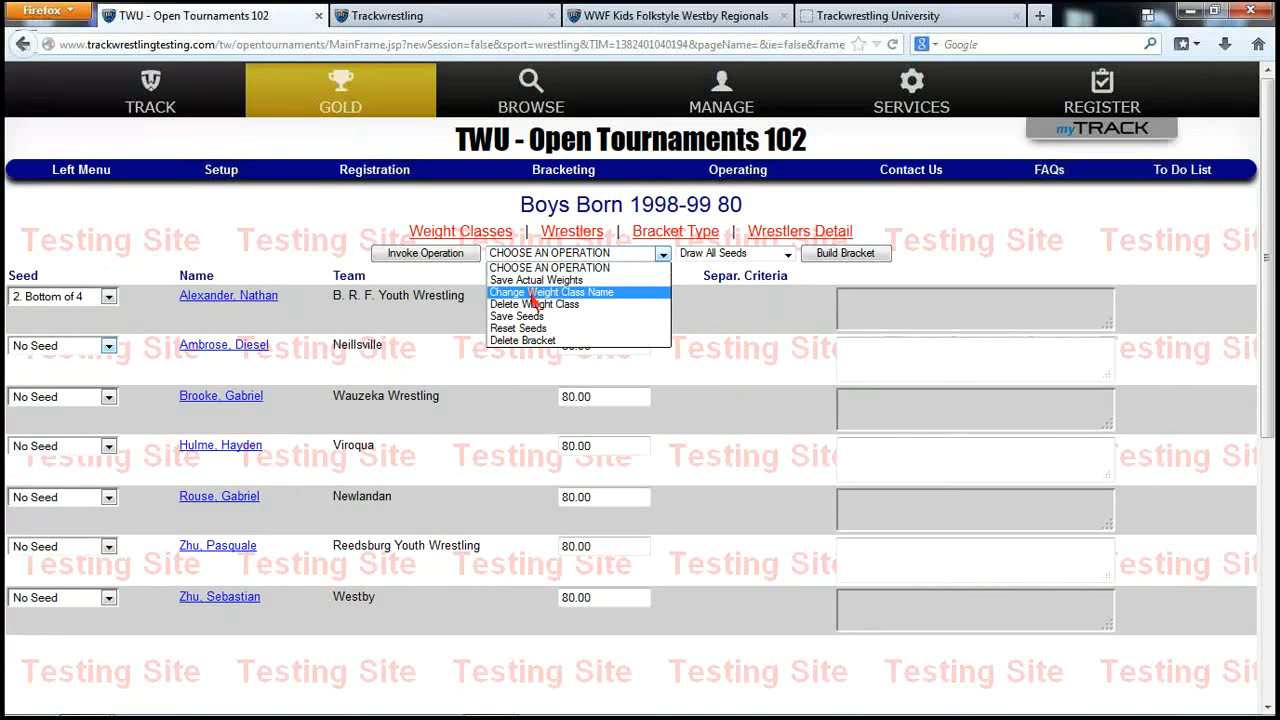
{"action": "left_click", "coordinate": [195, 209]}
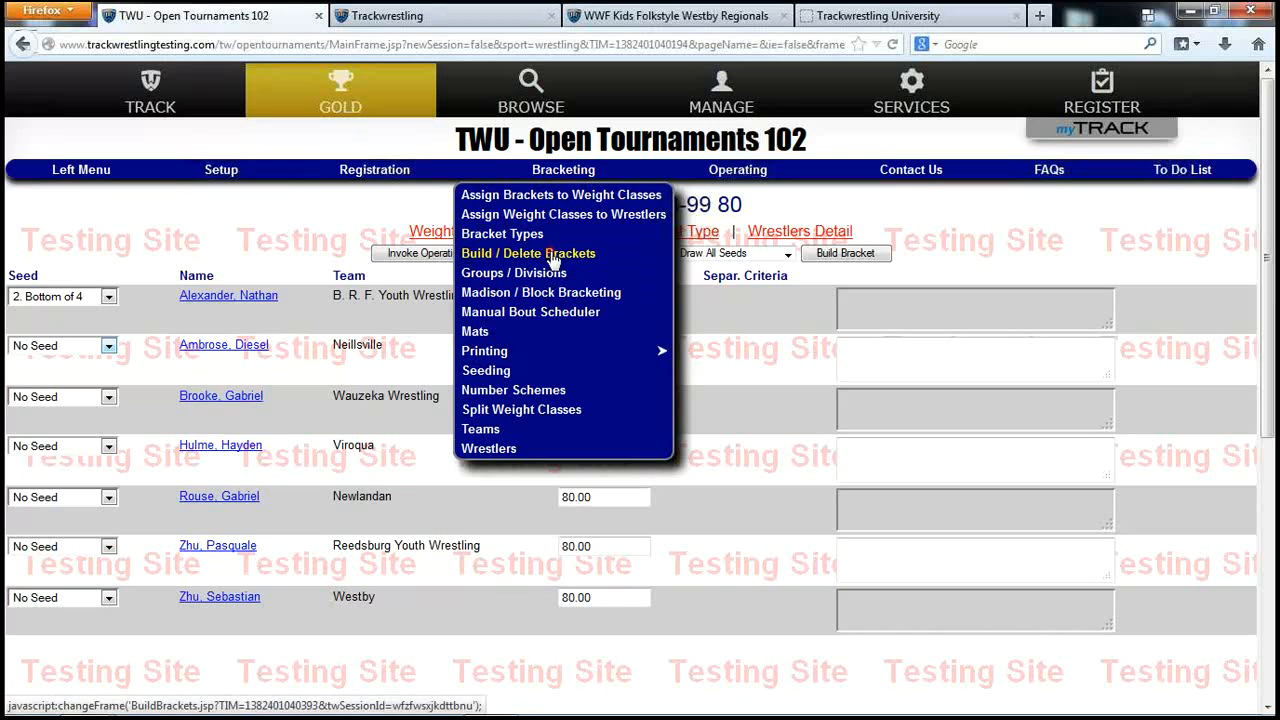
- Review the weight class list of the Boys Born 2004-05 tournament group
{"action": "left_click", "coordinate": [528, 274]}
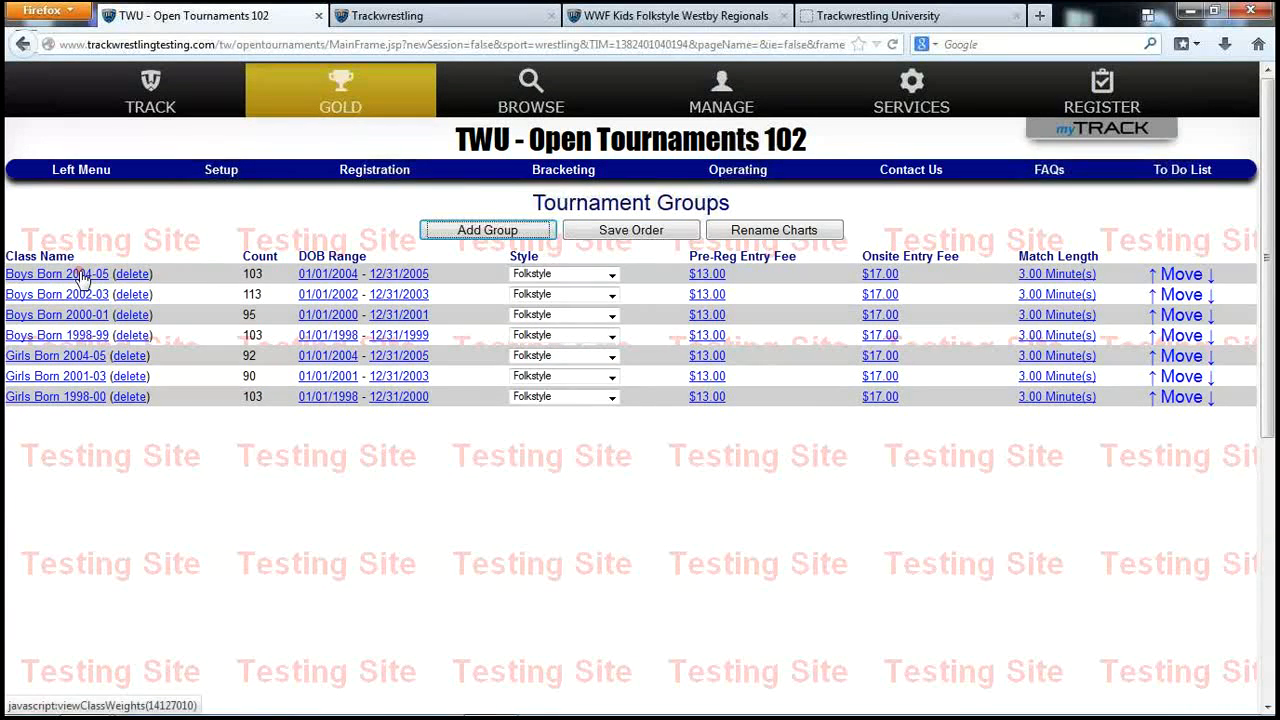
{"action": "left_click", "coordinate": [80, 274]}
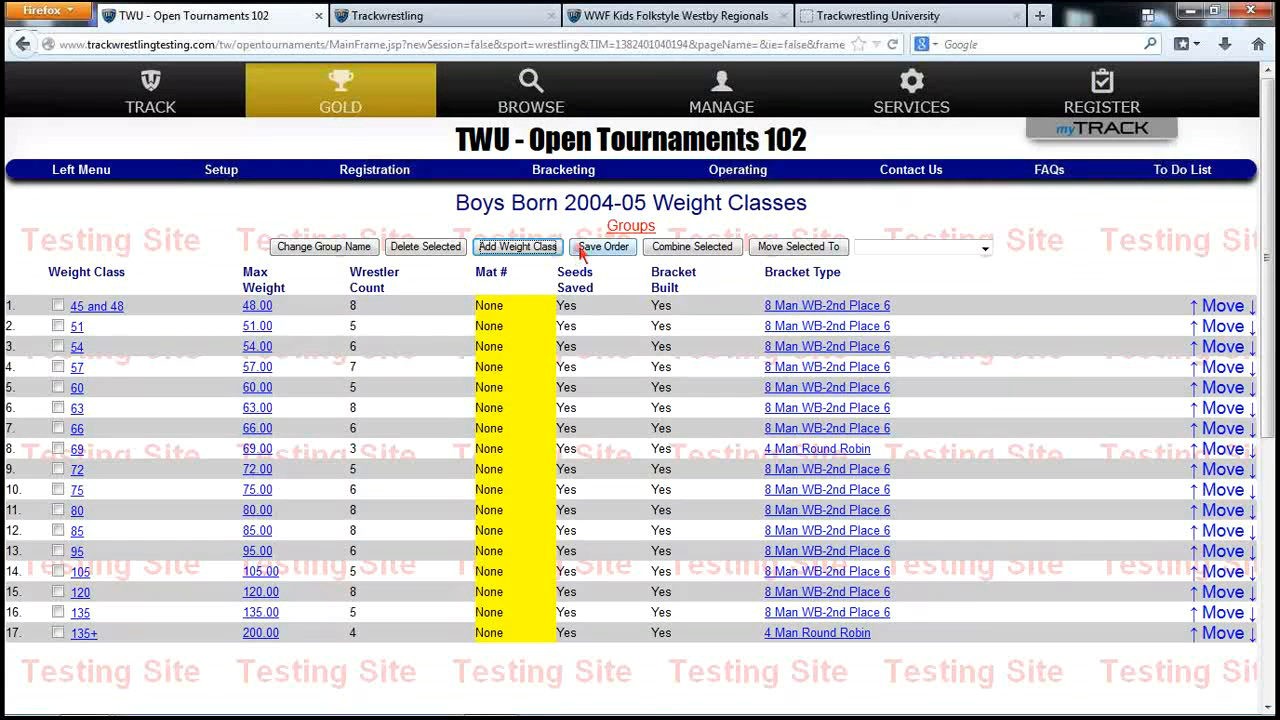
- Build the brackets for the Boys Born 2002-03 group with all seeds drawn, confirming with the word "draw"
{"action": "mouse_move", "coordinate": [545, 172]}
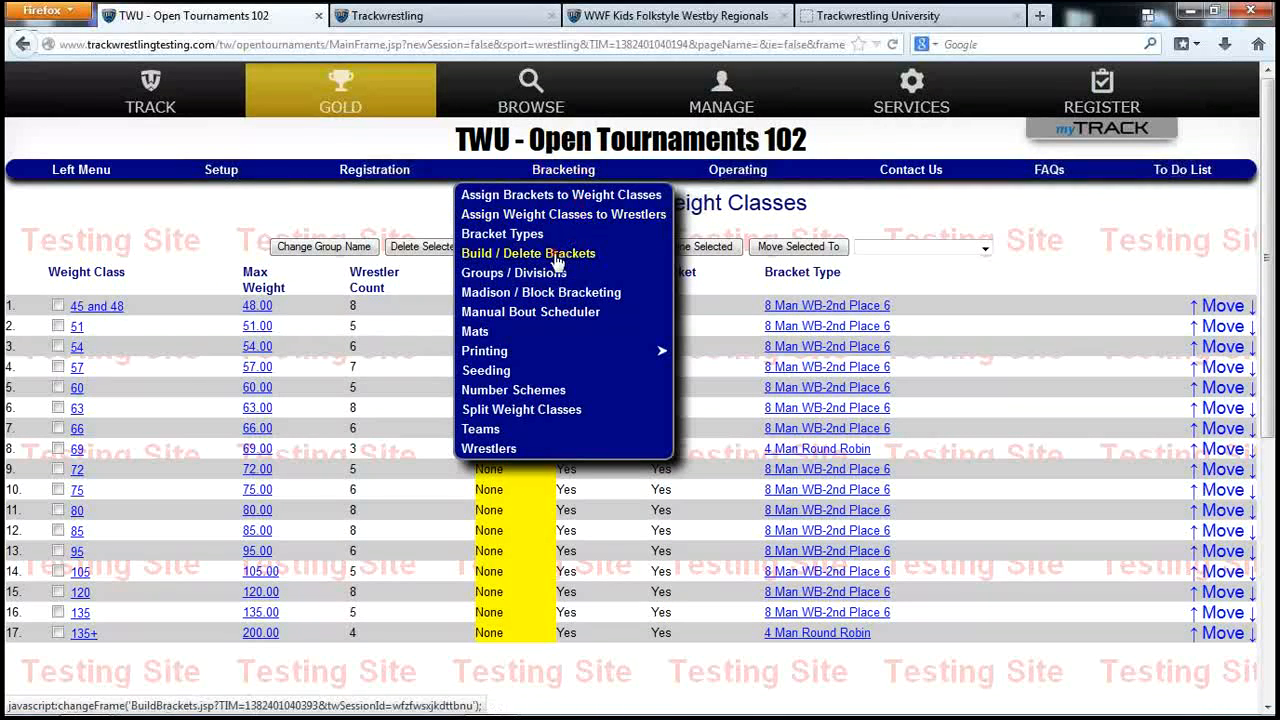
{"action": "left_click", "coordinate": [557, 256]}
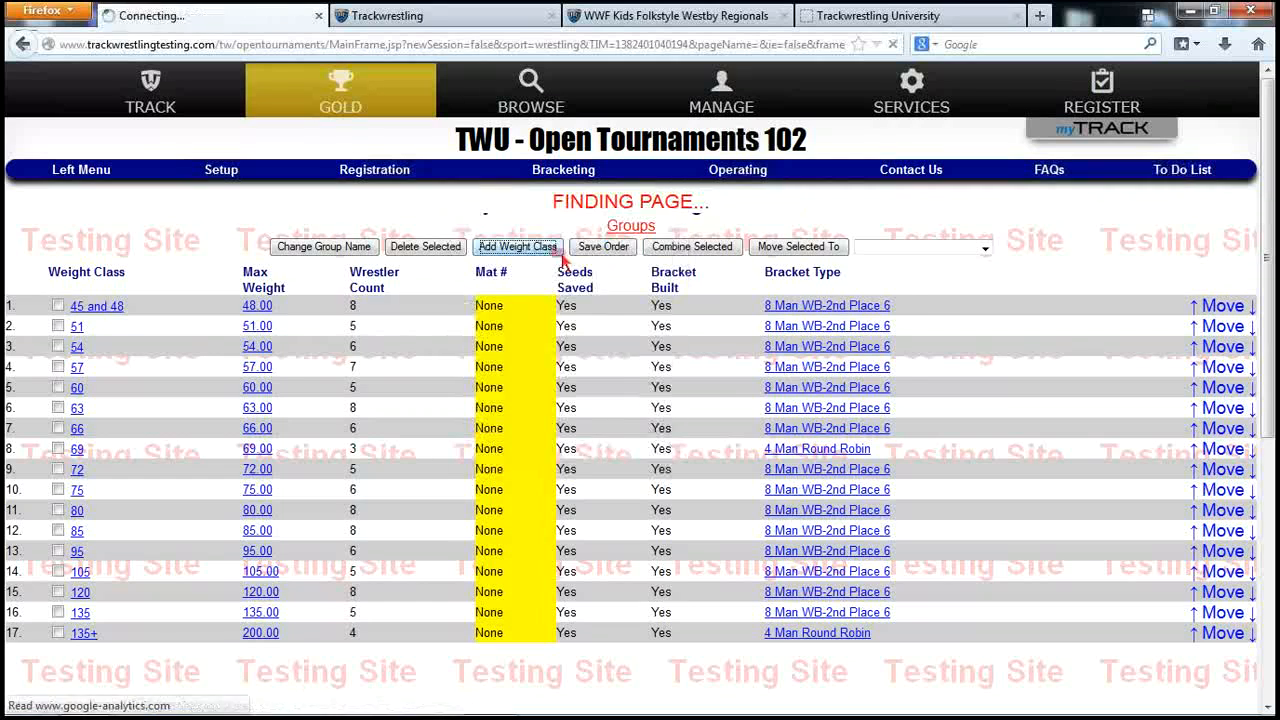
{"action": "left_click", "coordinate": [620, 313]}
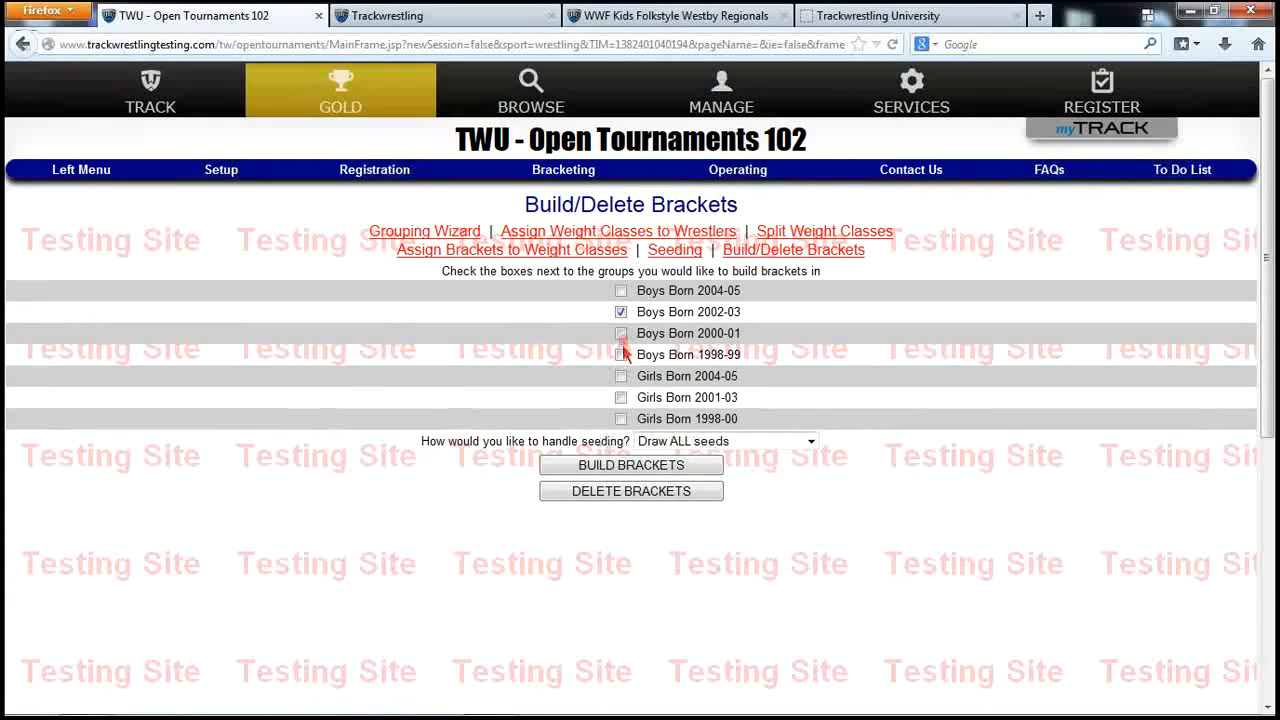
{"action": "left_click", "coordinate": [642, 473]}
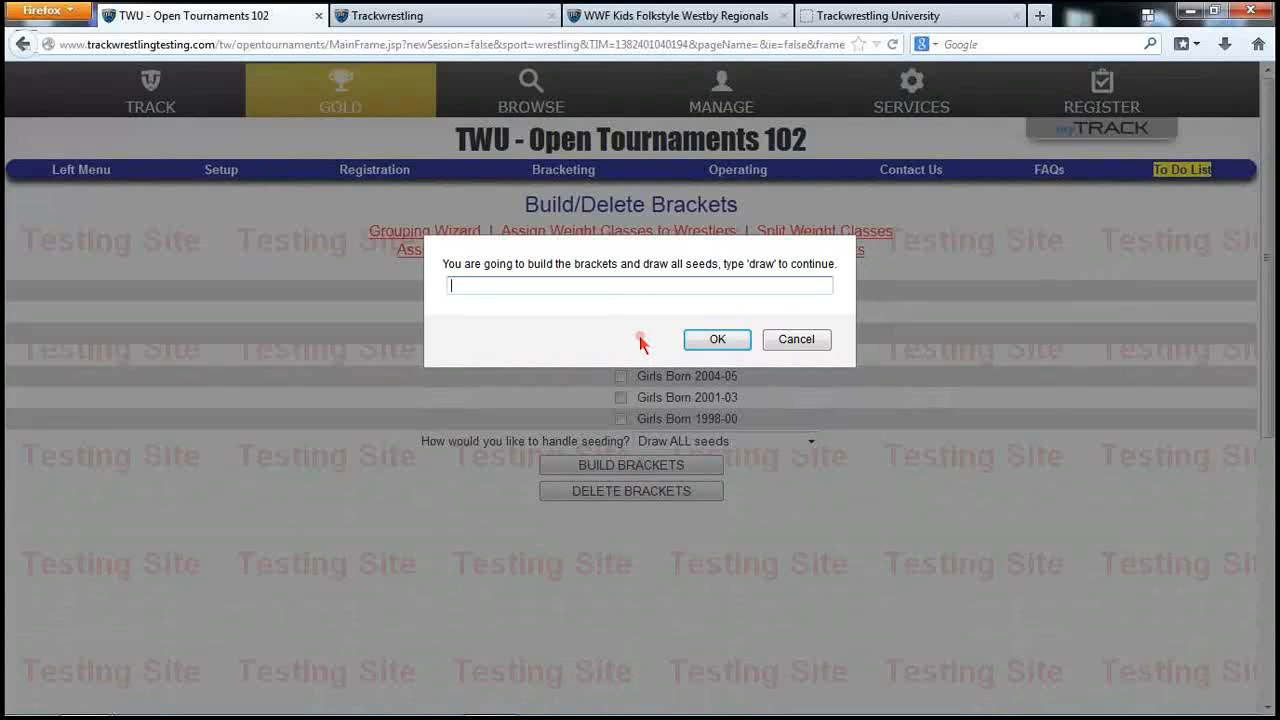
{"action": "type", "text": "draw"}
{"action": "key", "text": "Return"}
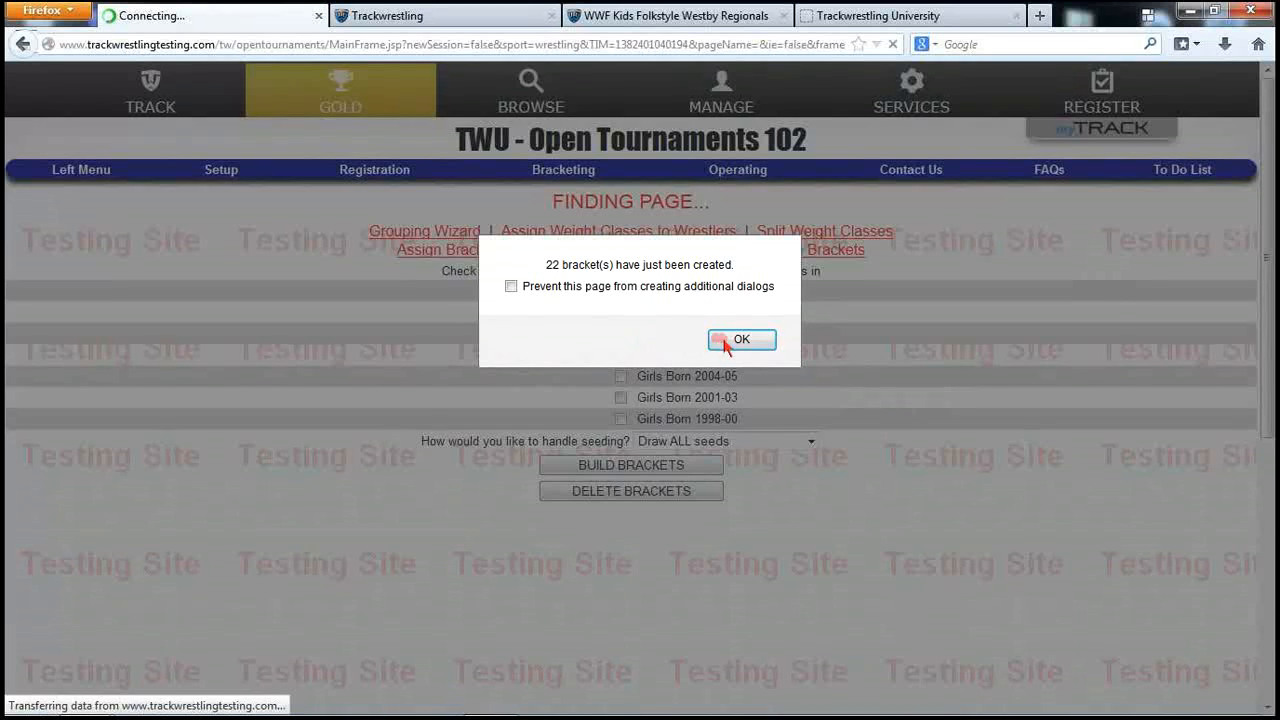
{"action": "left_click", "coordinate": [737, 338]}
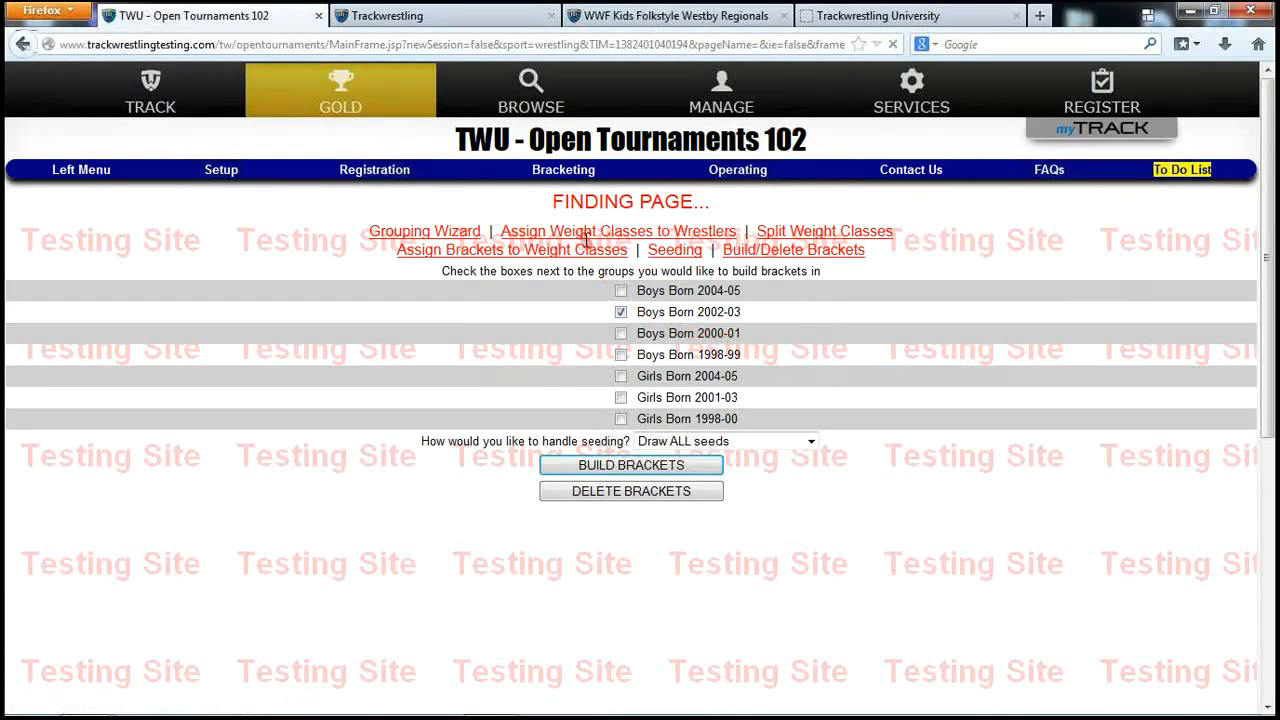
- Open the number schemes and review the bout schedule
{"action": "left_click", "coordinate": [733, 174]}
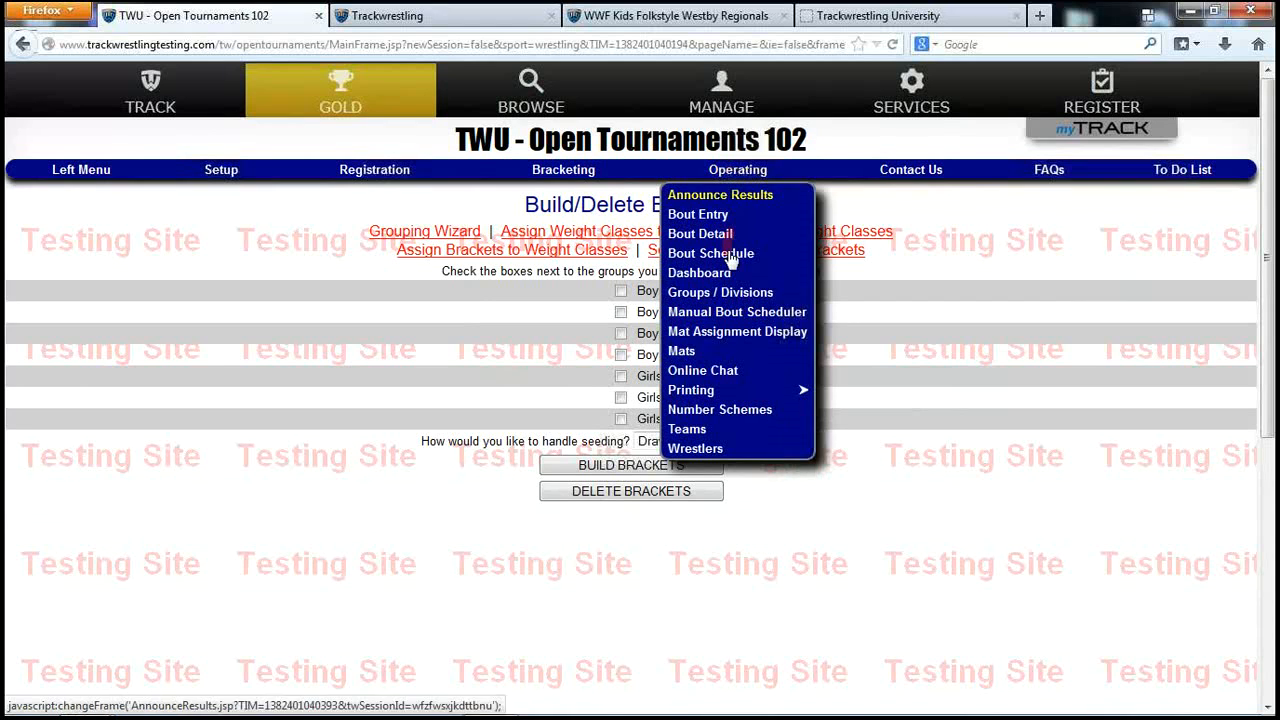
{"action": "left_click", "coordinate": [715, 409]}
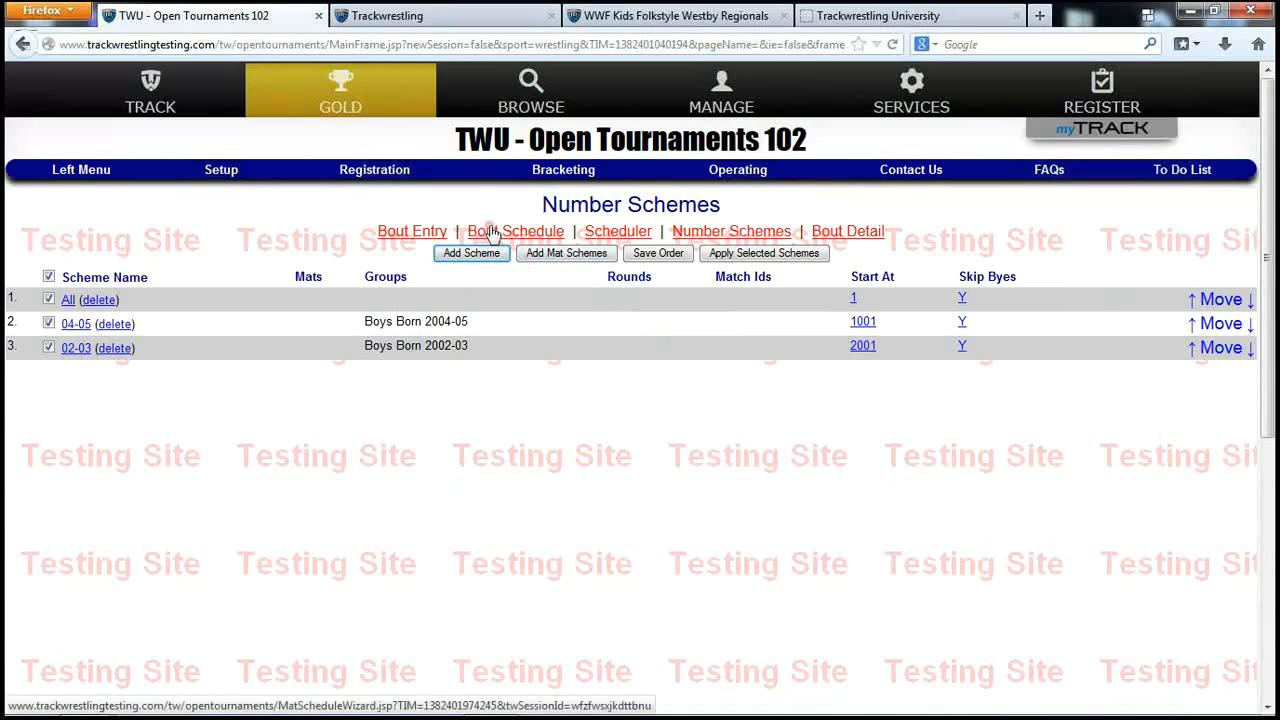
{"action": "left_click", "coordinate": [503, 233]}
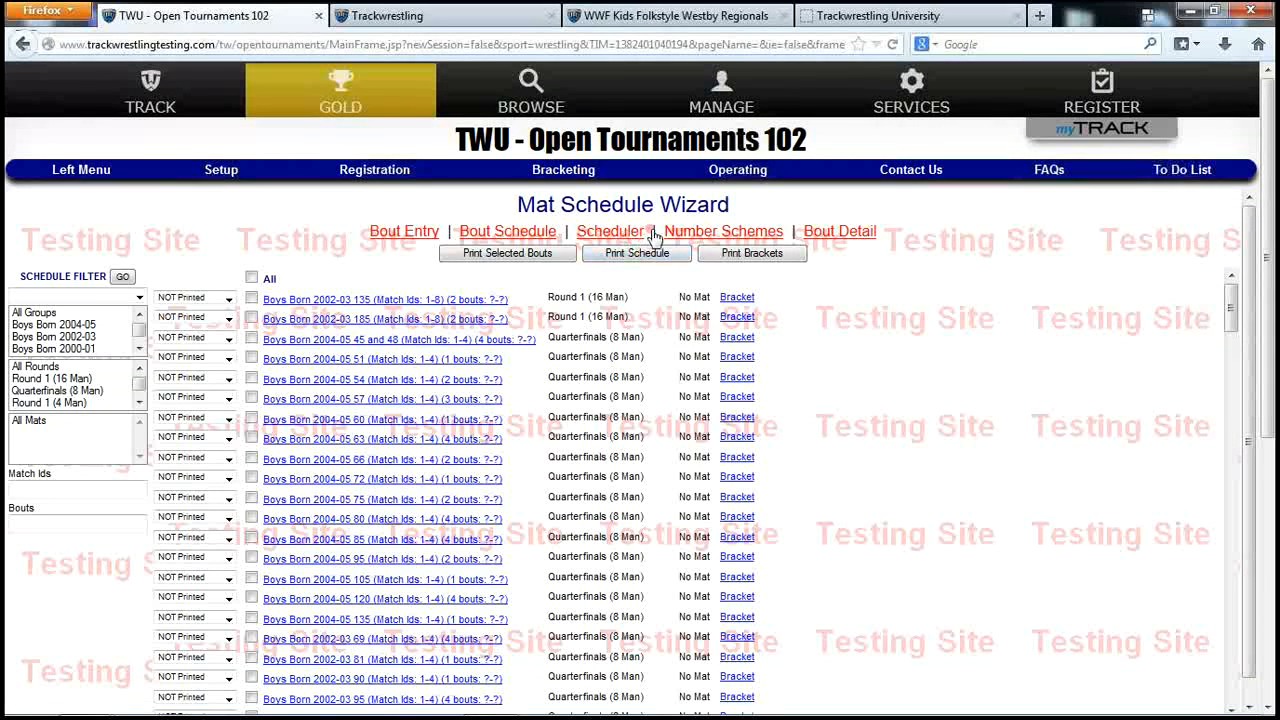
- Apply only the 04-05 and 02-03 number schemes, leaving the frozen status as it is right now
{"action": "left_click", "coordinate": [689, 232]}
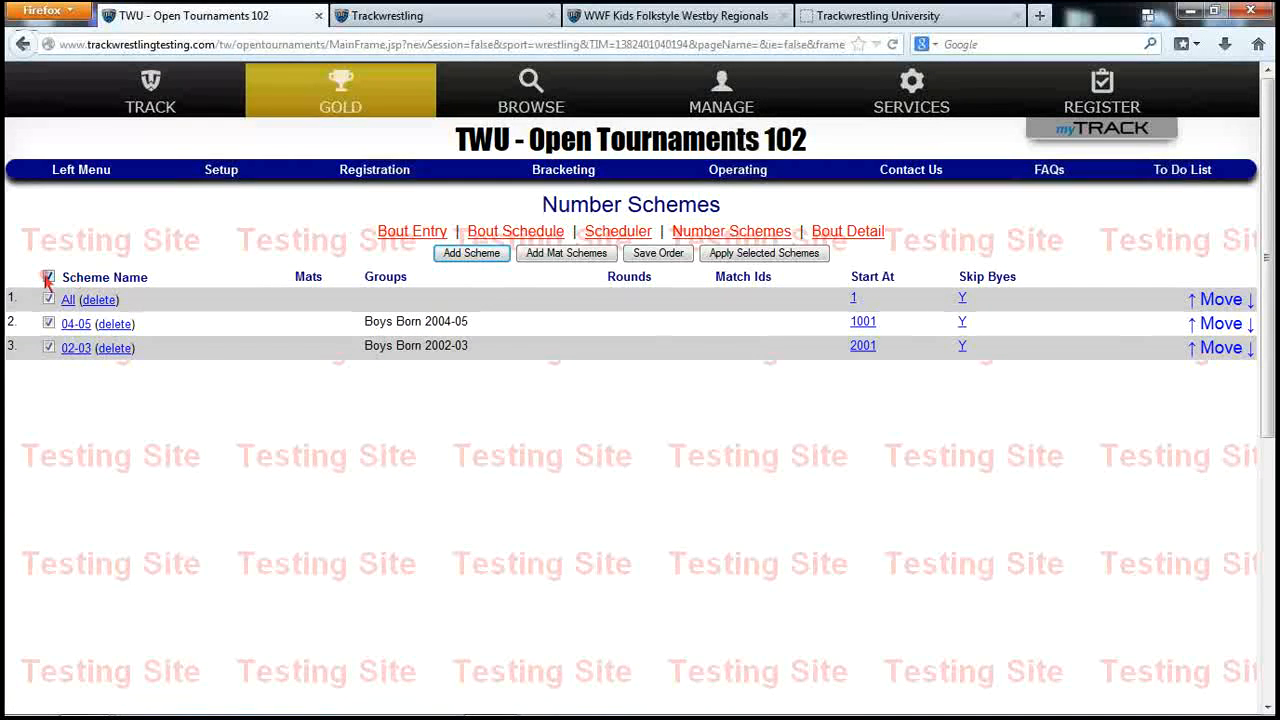
{"action": "left_click", "coordinate": [48, 276]}
{"action": "left_click", "coordinate": [48, 323]}
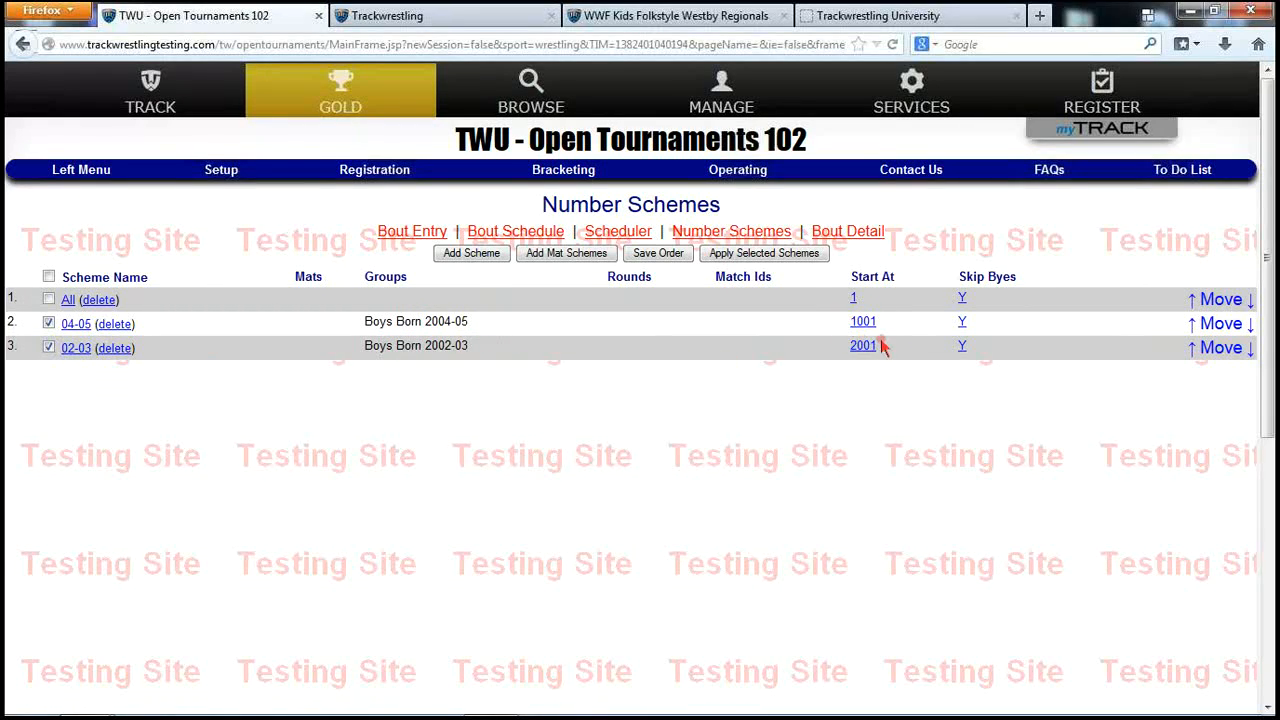
{"action": "left_click", "coordinate": [743, 258]}
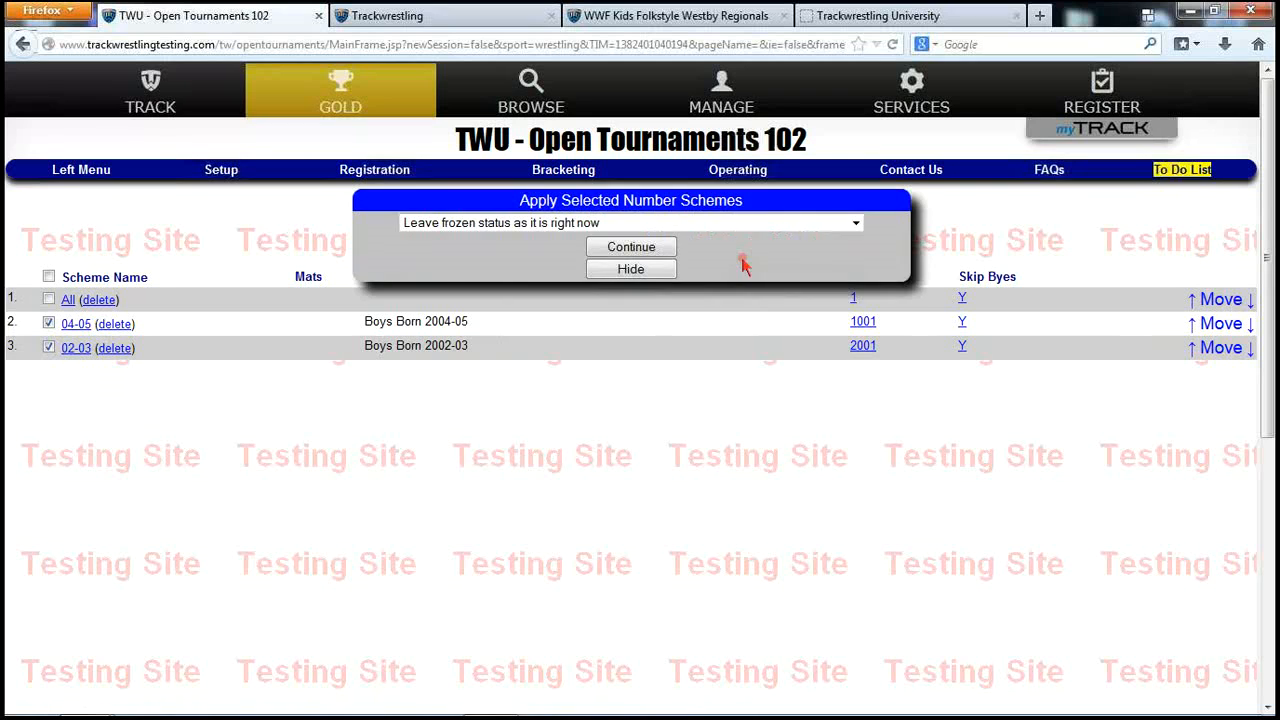
{"action": "left_click", "coordinate": [584, 226]}
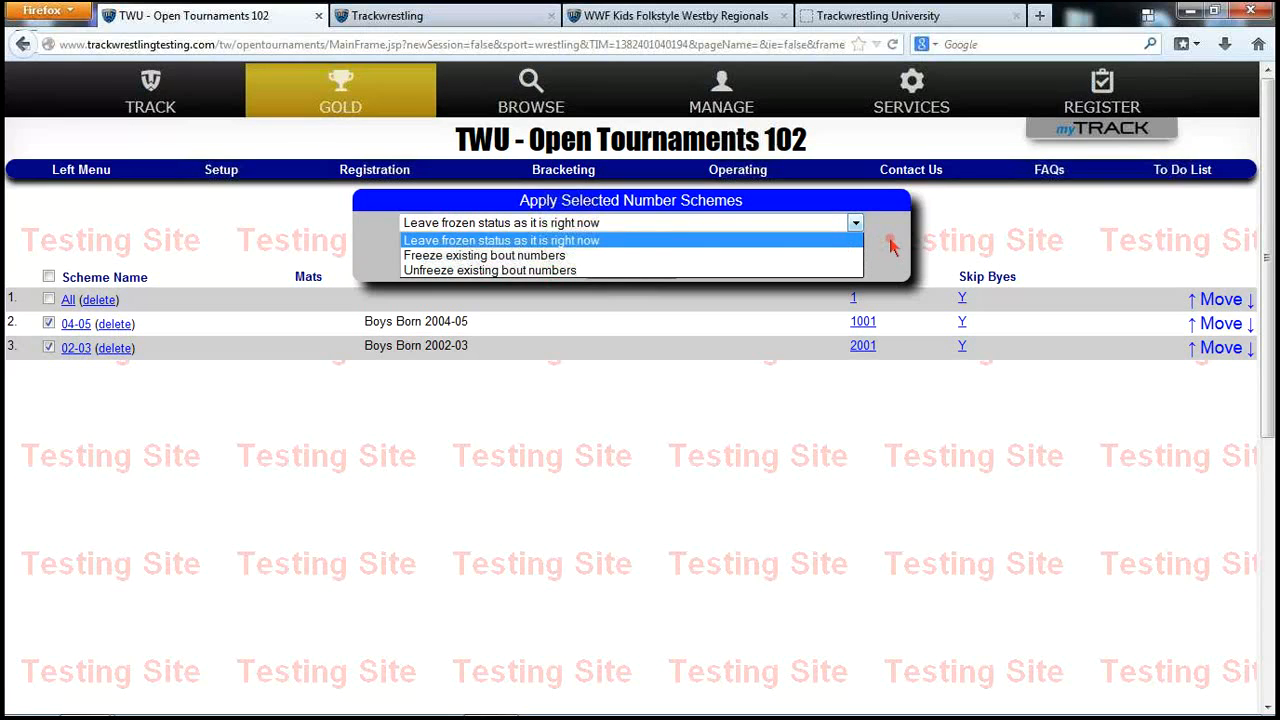
{"action": "left_click", "coordinate": [536, 237]}
{"action": "left_click", "coordinate": [625, 252]}
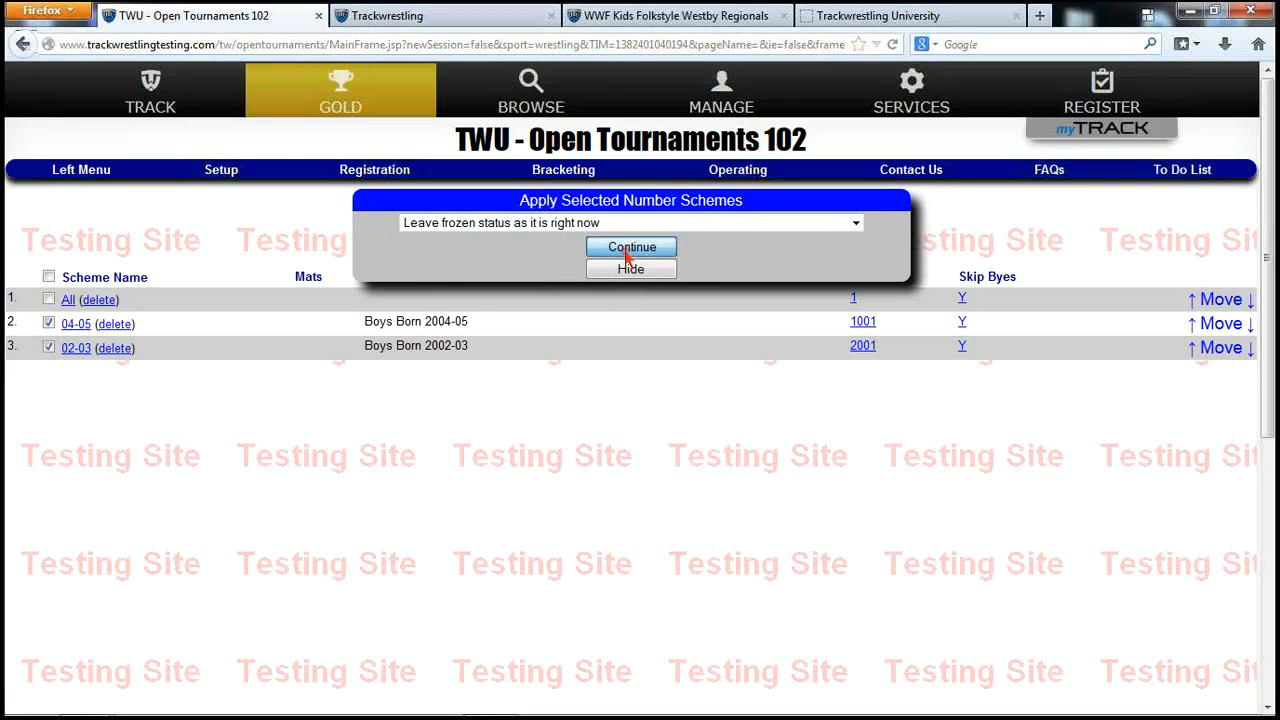
- Confirm applying the selected number schemes with the word "apply"
{"action": "type", "text": "app"}
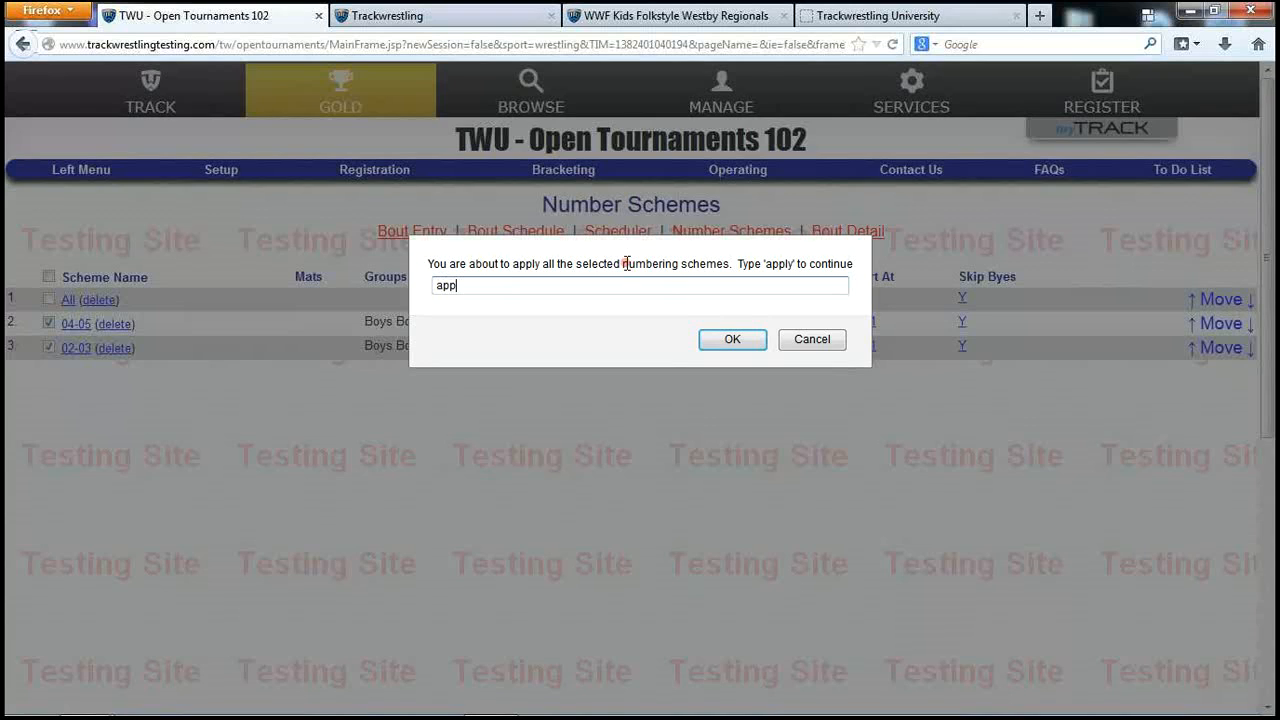
{"action": "type", "text": "y"}
{"action": "key", "text": "Return"}
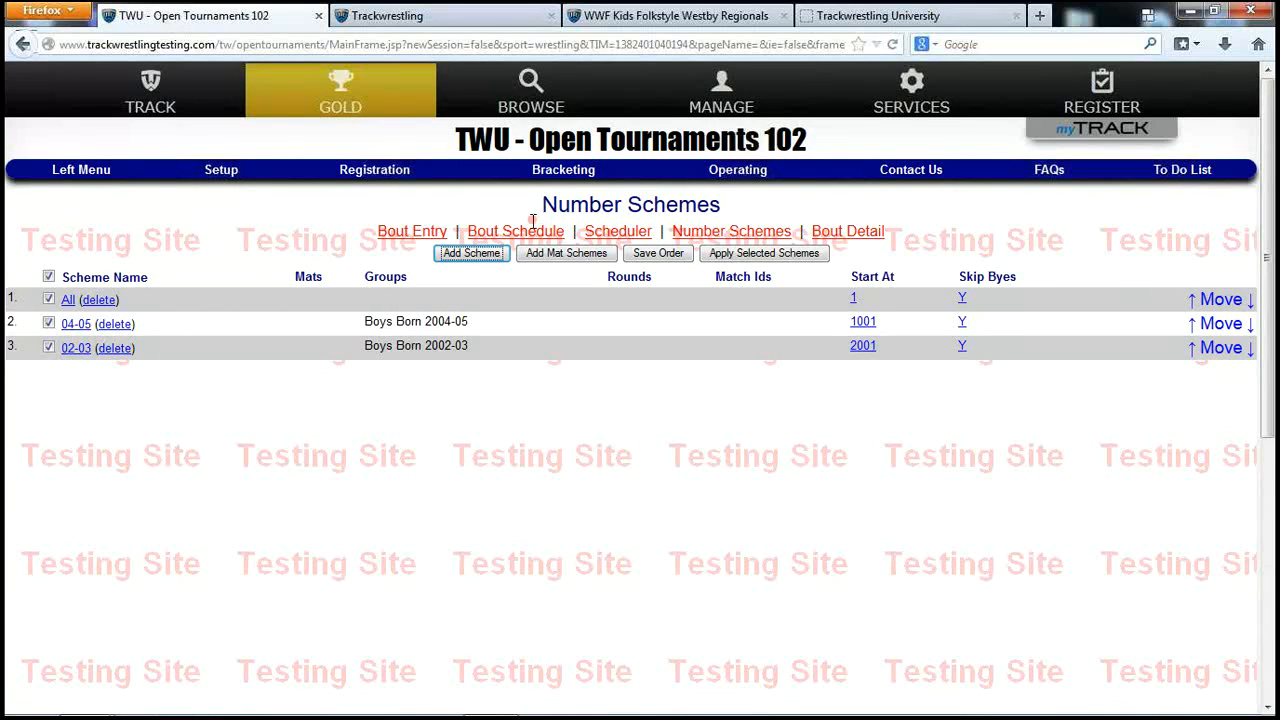
- Review the numbered bouts in the bout schedule for the Boys Born 2004-05 group and for the Boys Born 2002-03 group
{"action": "left_click", "coordinate": [524, 234]}
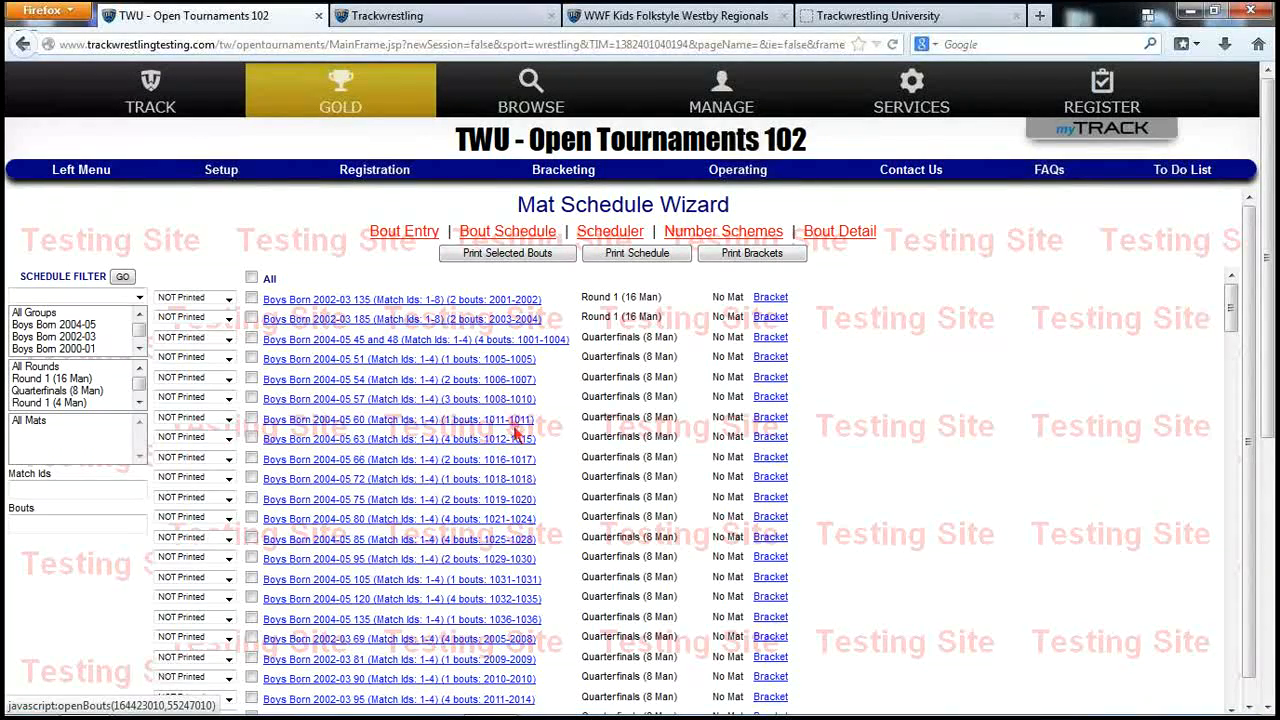
{"action": "left_click", "coordinate": [77, 328]}
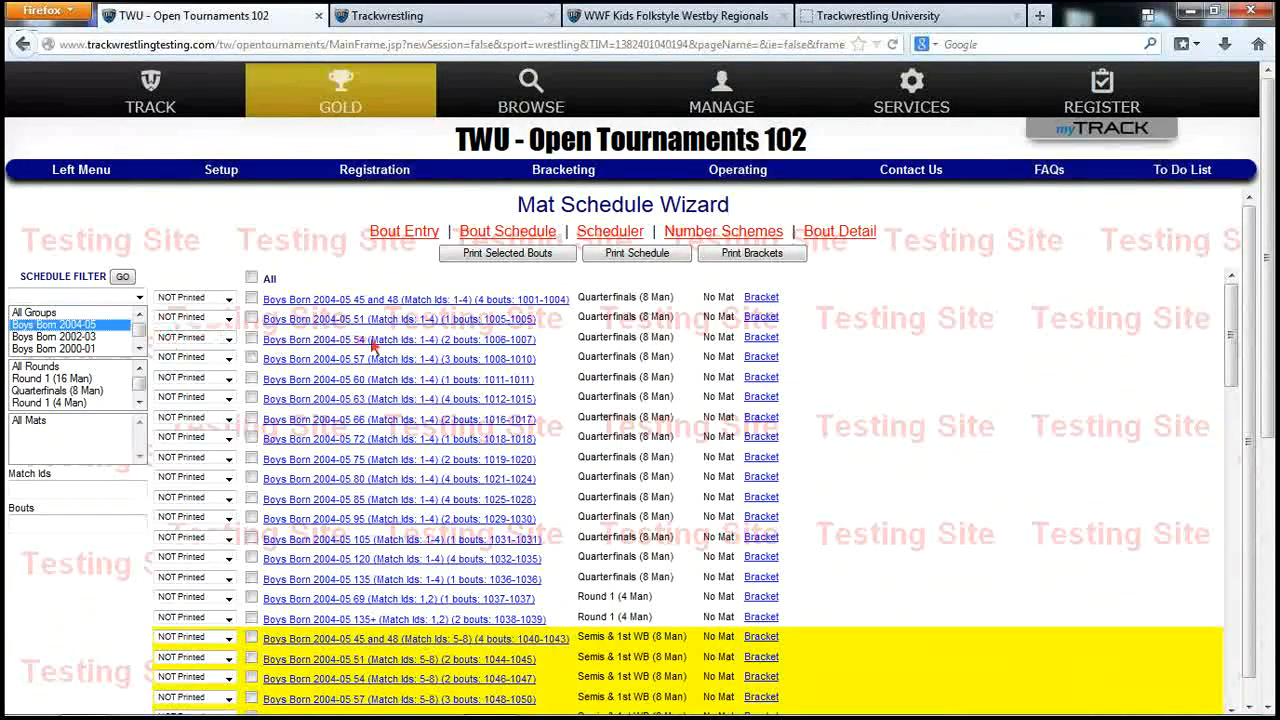
{"action": "left_click", "coordinate": [102, 337]}
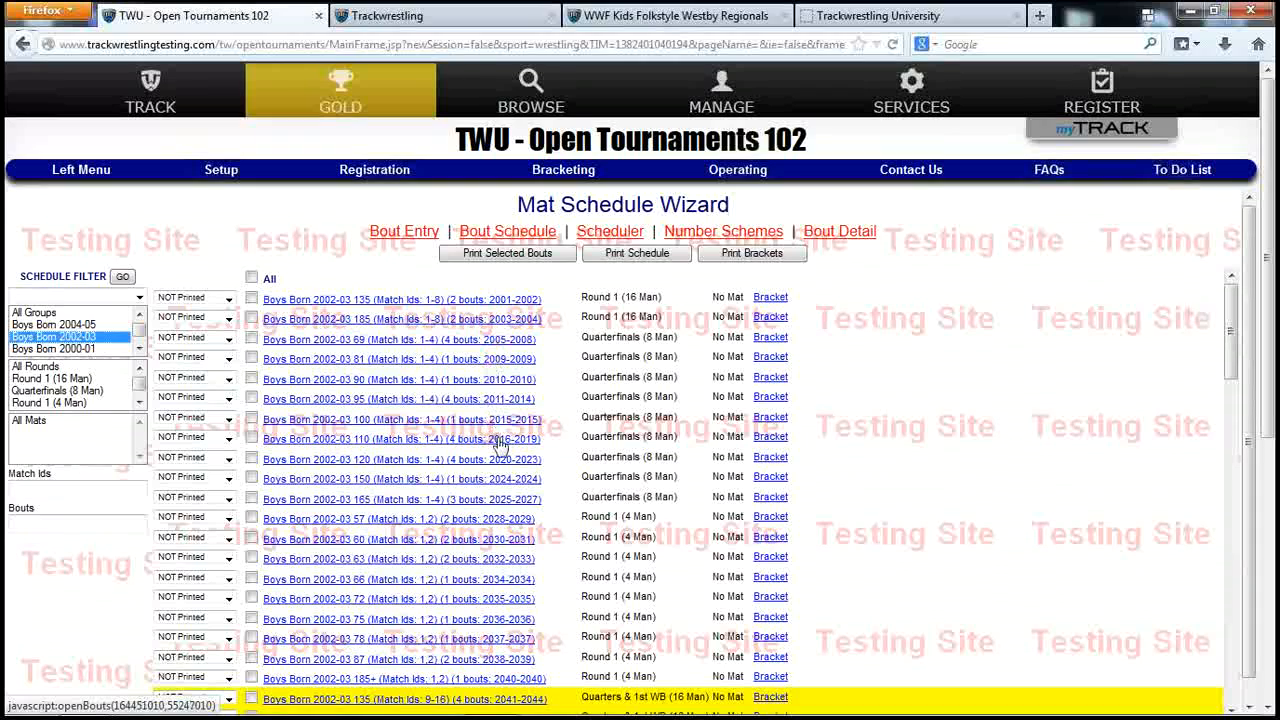
{"action": "scroll", "coordinate": [500, 445], "scroll_direction": "down", "scroll_amount": 2}
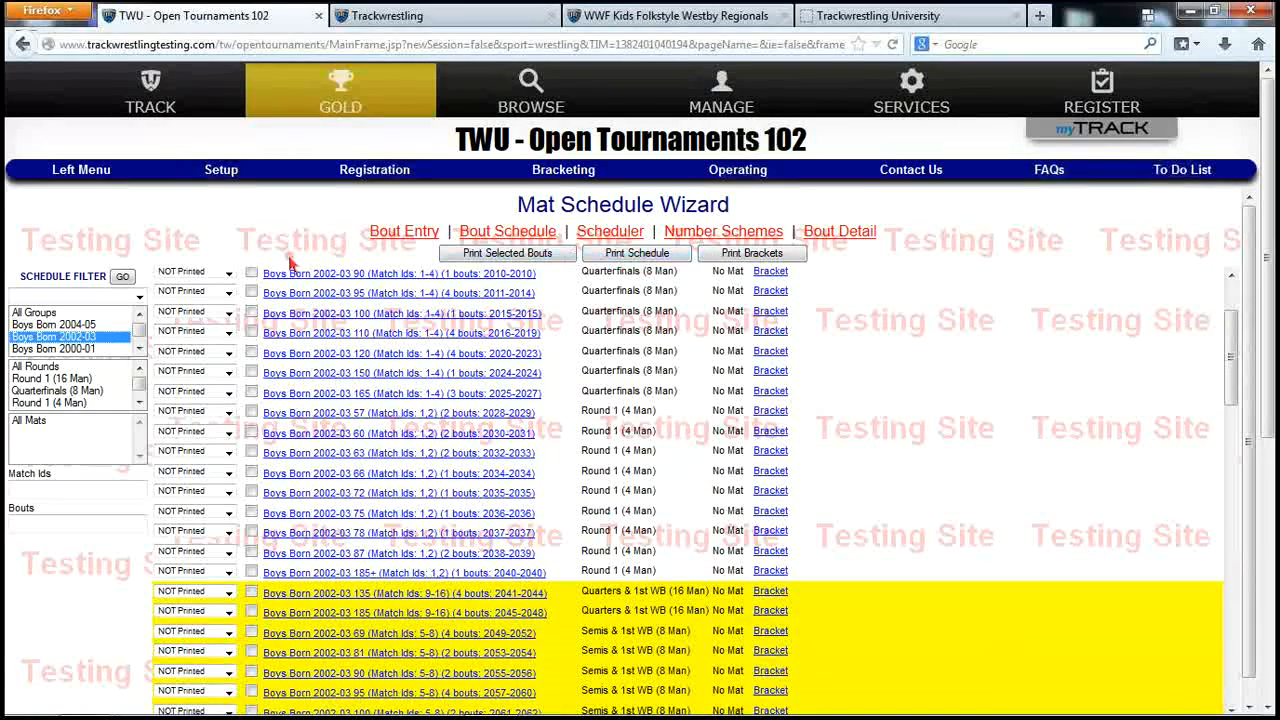
{"action": "scroll", "coordinate": [400, 360], "scroll_direction": "up", "scroll_amount": 2}
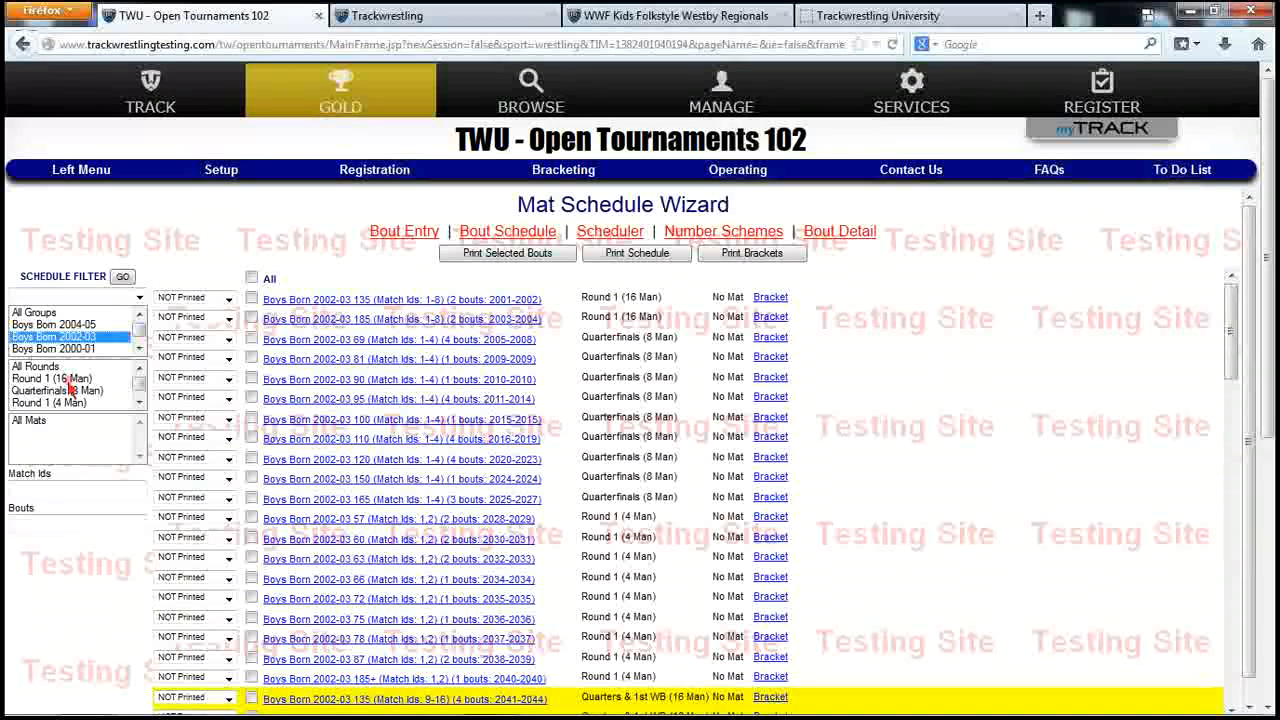
- Filter the bout schedule to all groups and the rounds Round 1 (16 Man), Quarterfinals (8 Man) and Round 1 (4 Man)
{"action": "left_click", "coordinate": [69, 380]}
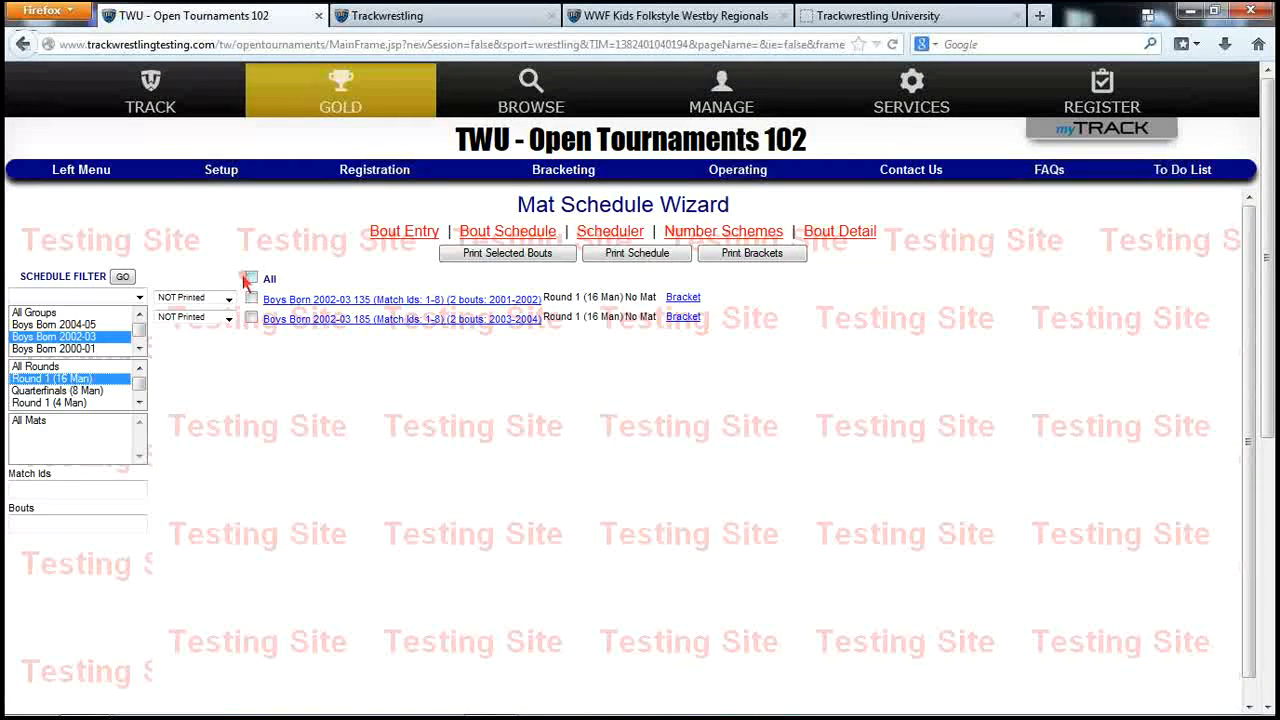
{"action": "left_click", "coordinate": [64, 368]}
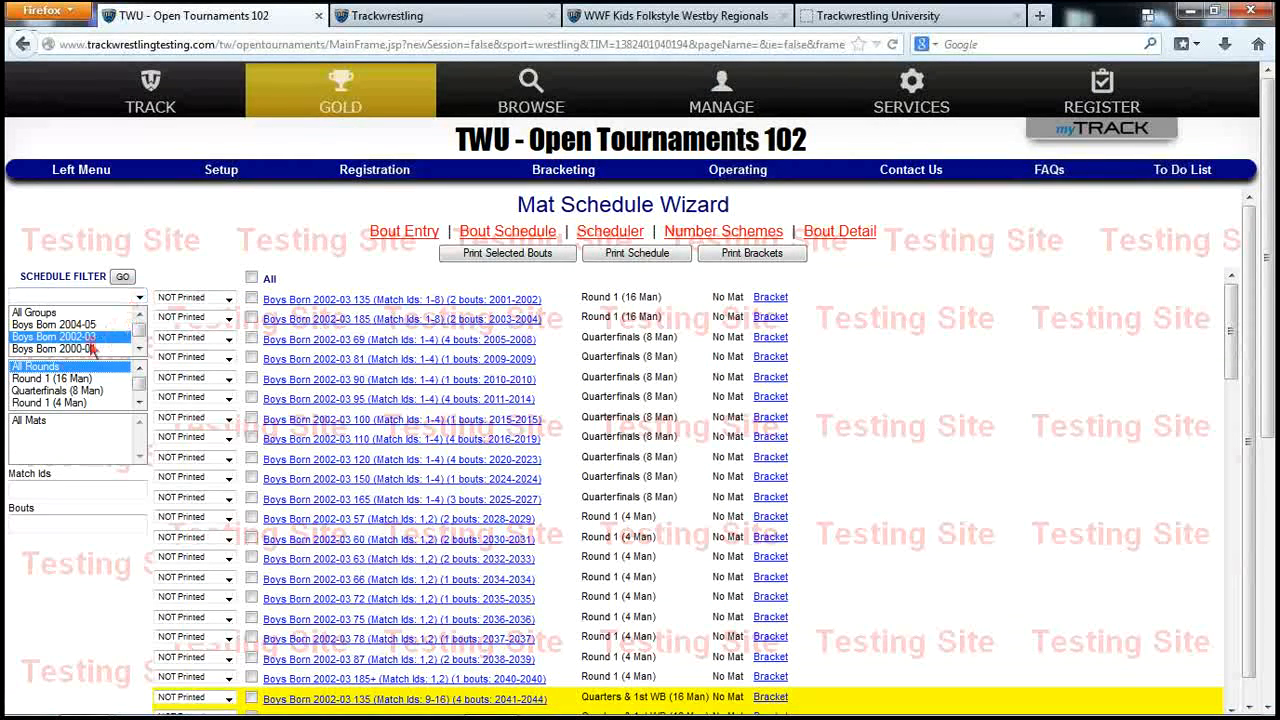
{"action": "left_click", "coordinate": [60, 313]}
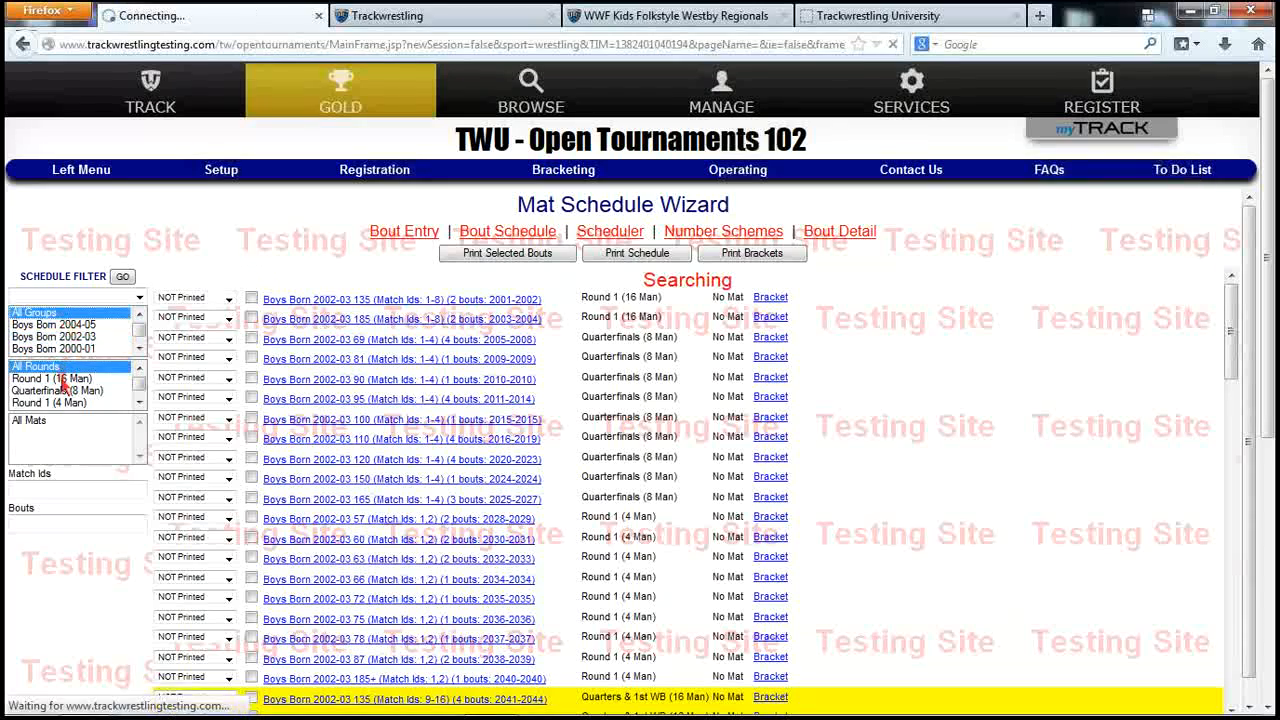
{"action": "left_click", "coordinate": [70, 379]}
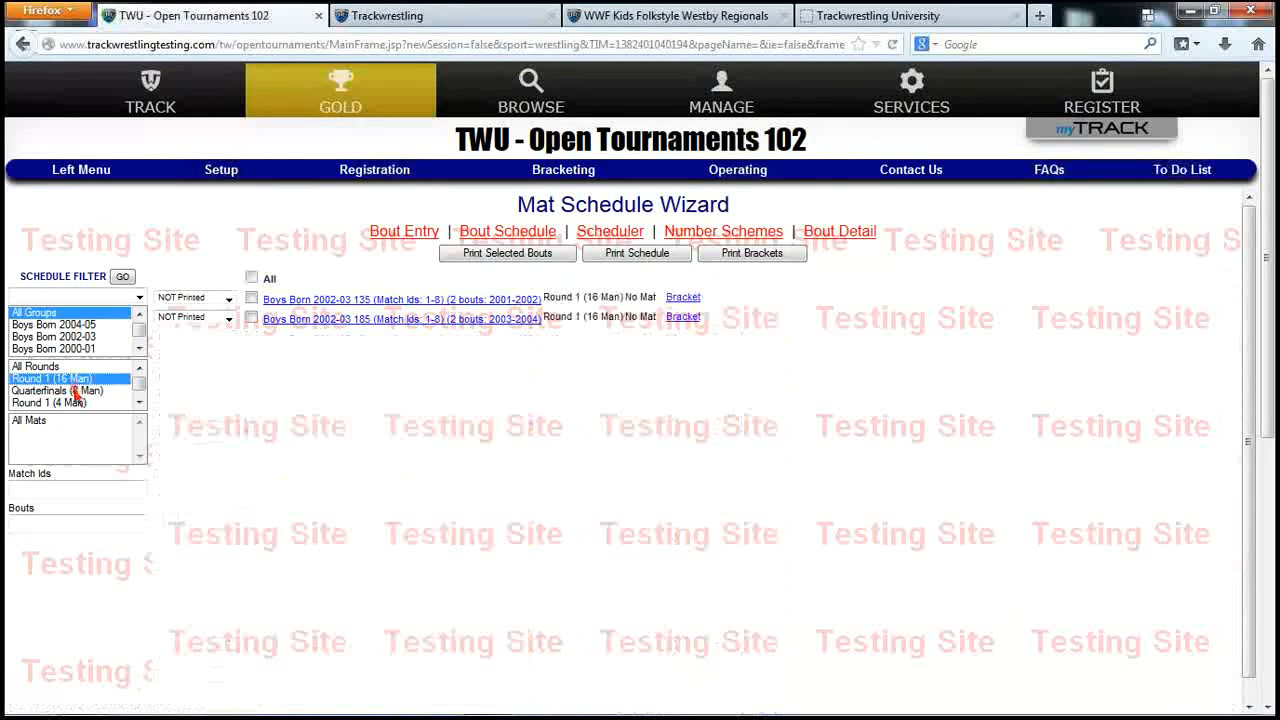
{"action": "left_click", "coordinate": [75, 402], "text": "shift"}
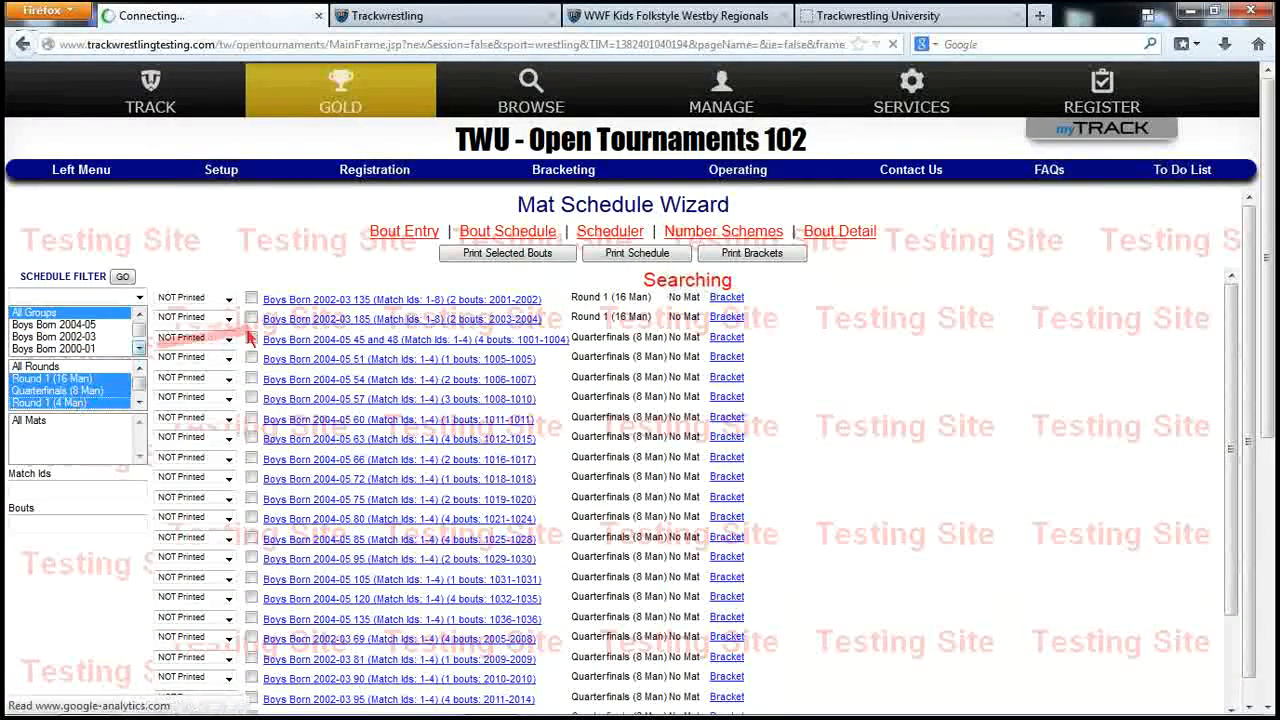
- Select all listed bouts, check the bracket printing options, and open the bout sheets for the selected bouts
{"action": "left_click", "coordinate": [251, 278]}
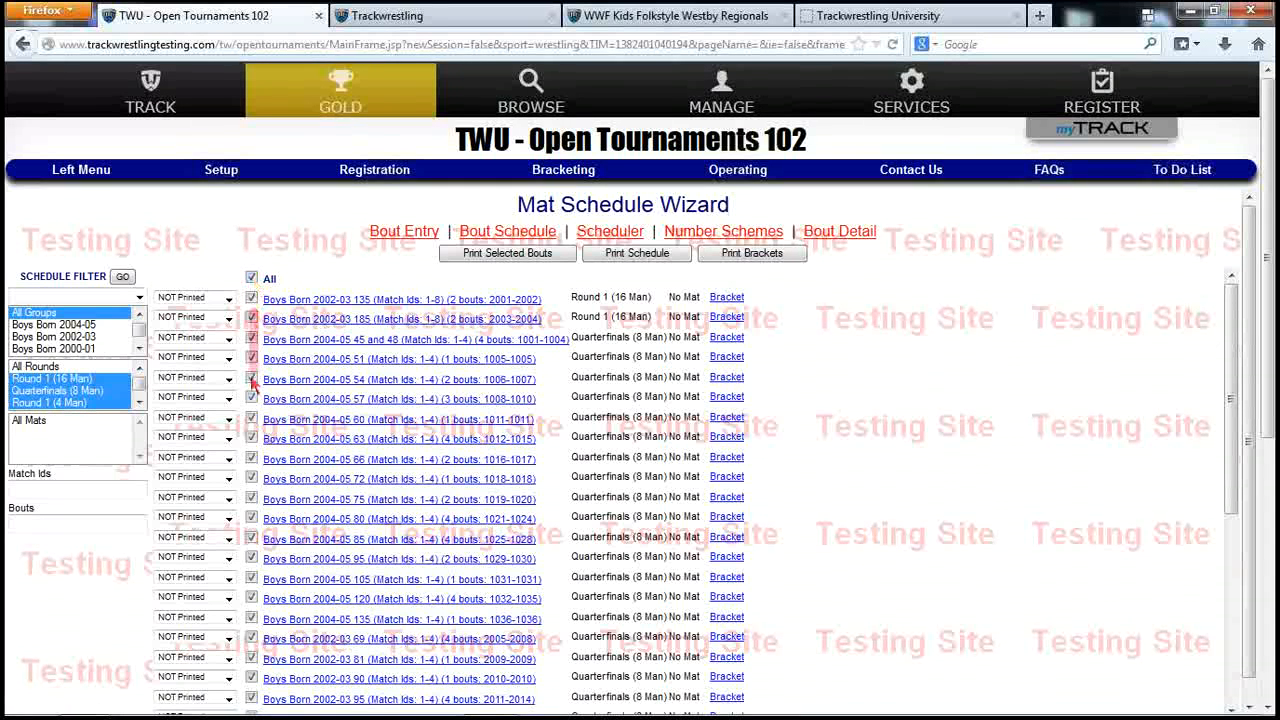
{"action": "left_click", "coordinate": [740, 254]}
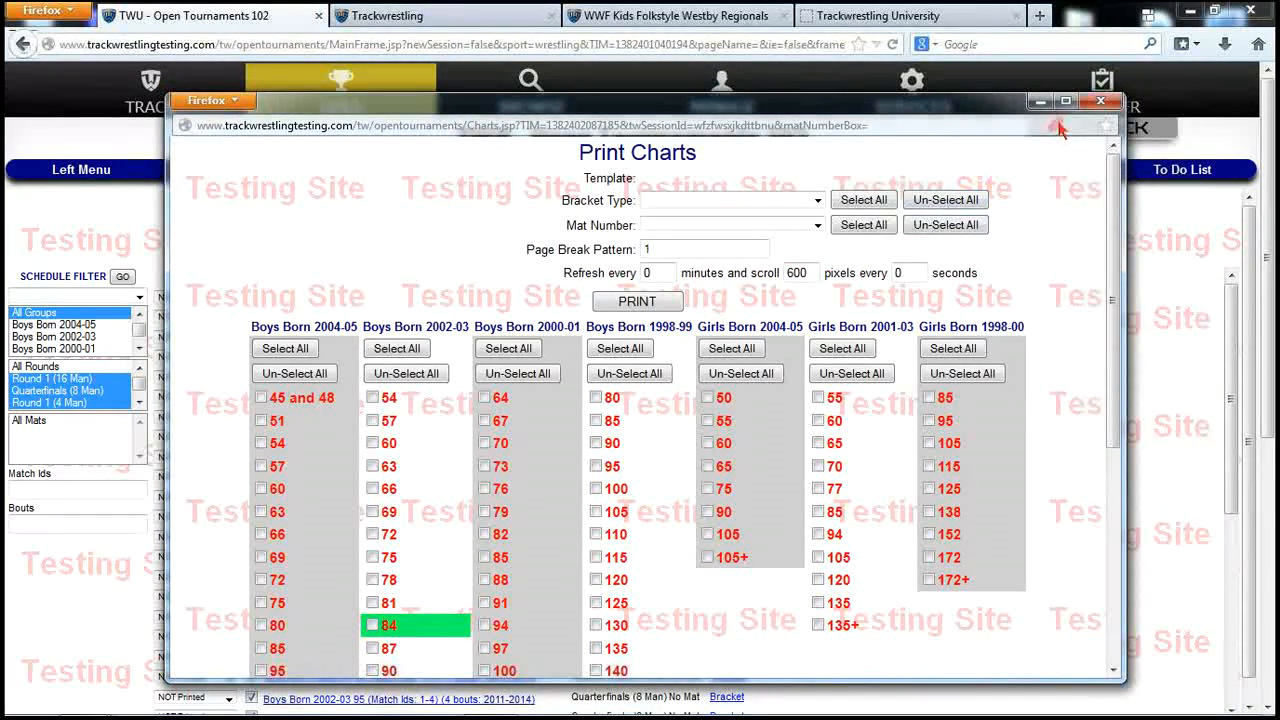
{"action": "left_click", "coordinate": [1100, 101]}
{"action": "left_click", "coordinate": [510, 253]}
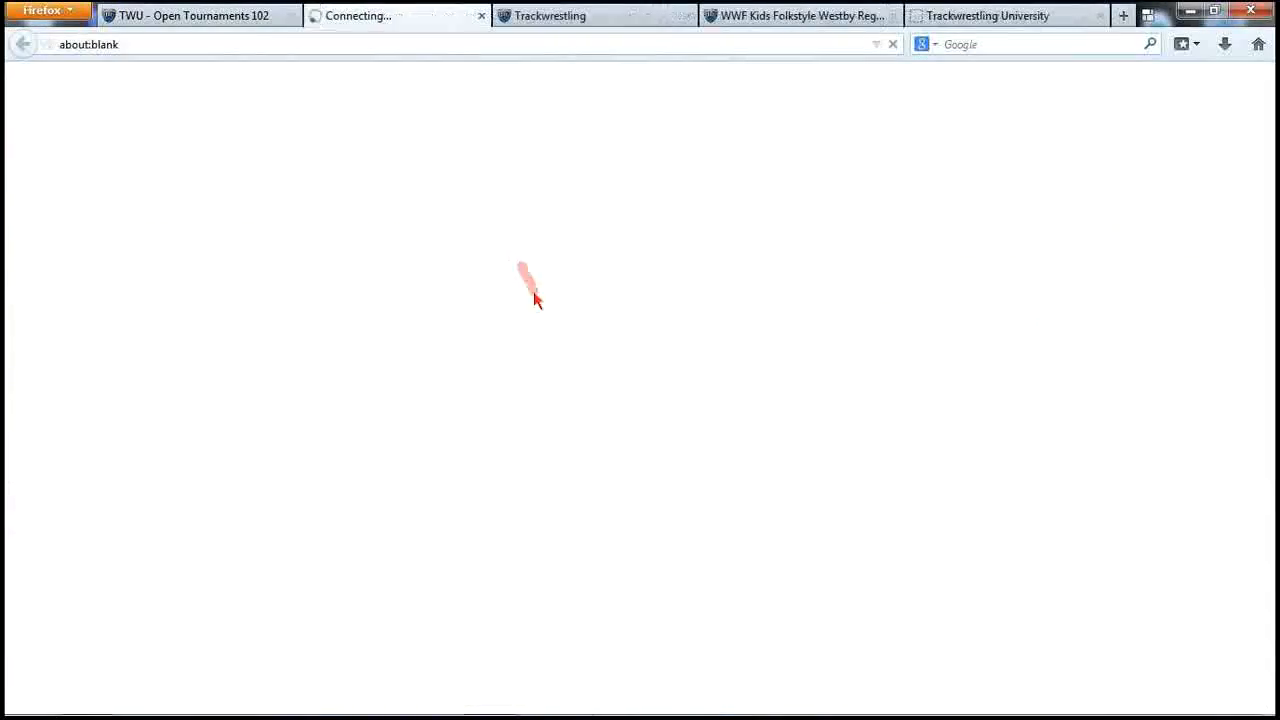
- Open the advanced bout sheet settings and review the print, bouts per sheet and added HTML options
{"action": "scroll", "coordinate": [625, 129], "scroll_direction": "down", "scroll_amount": 2}
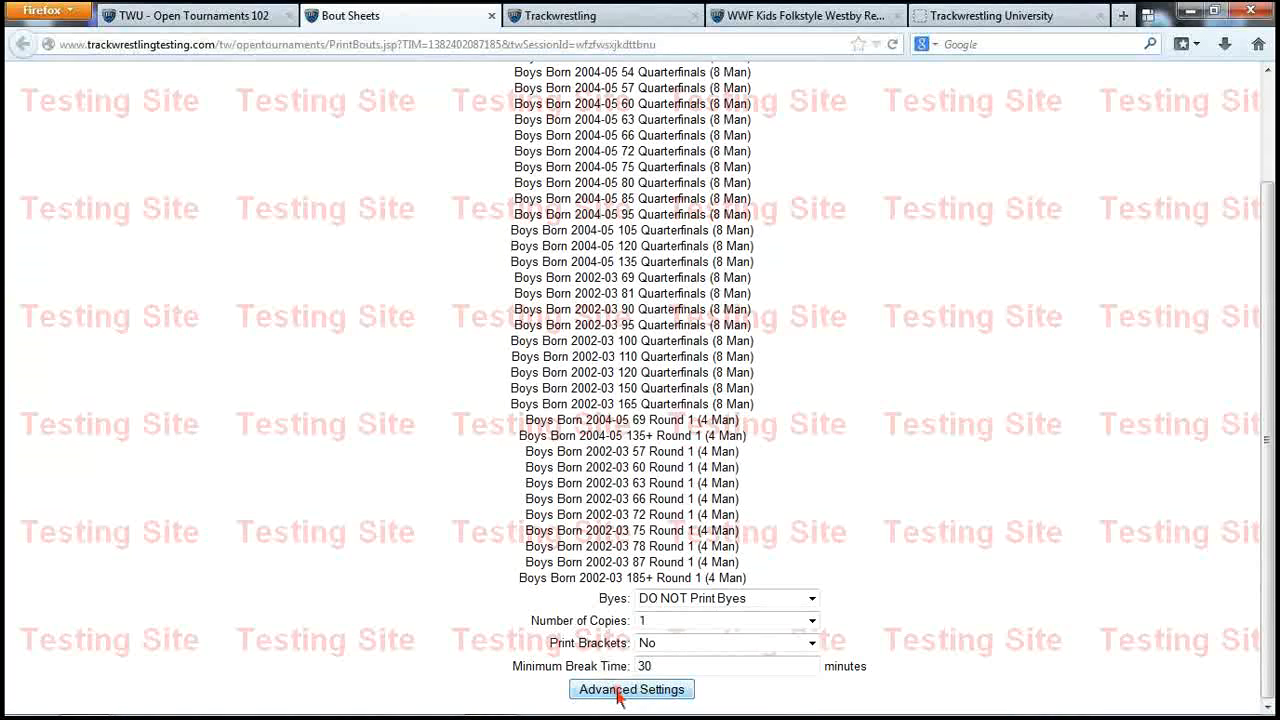
{"action": "left_click", "coordinate": [618, 690]}
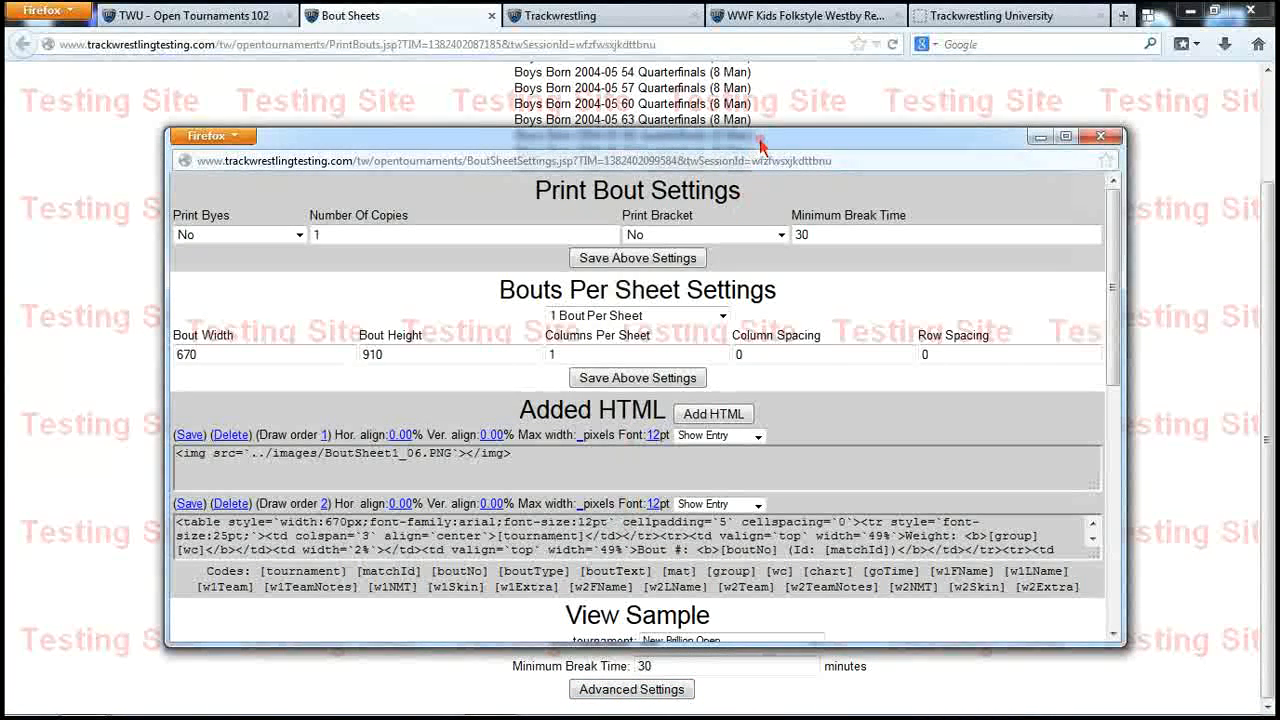
{"action": "left_click_drag", "start_coordinate": [760, 145], "coordinate": [748, 101]}
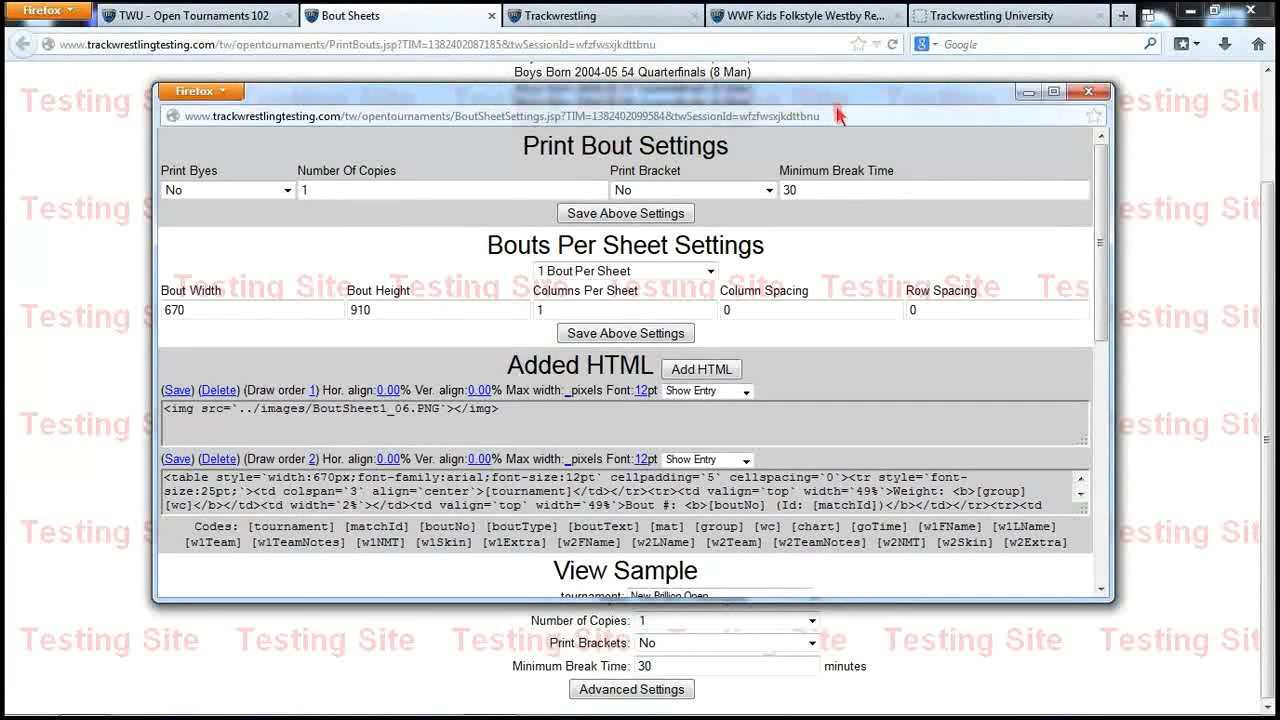
{"action": "left_click_drag", "start_coordinate": [830, 105], "coordinate": [778, 98]}
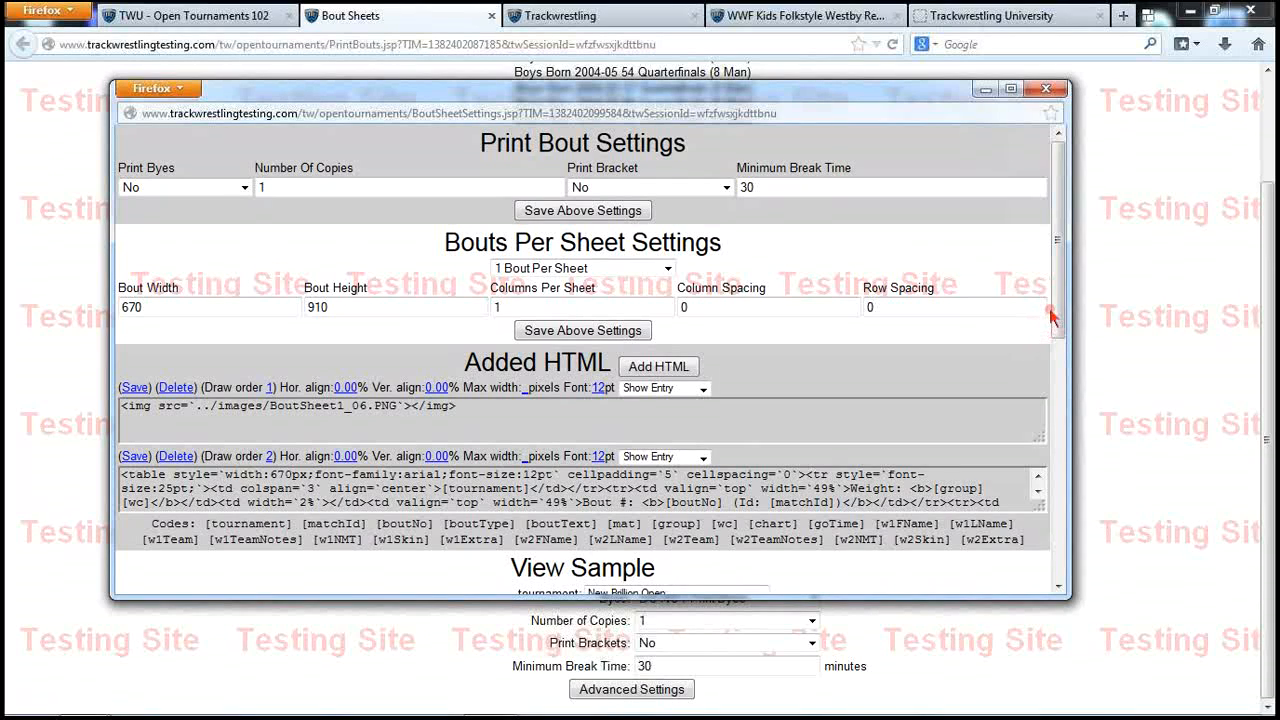
{"action": "scroll", "coordinate": [1052, 316], "scroll_direction": "down", "scroll_amount": 2}
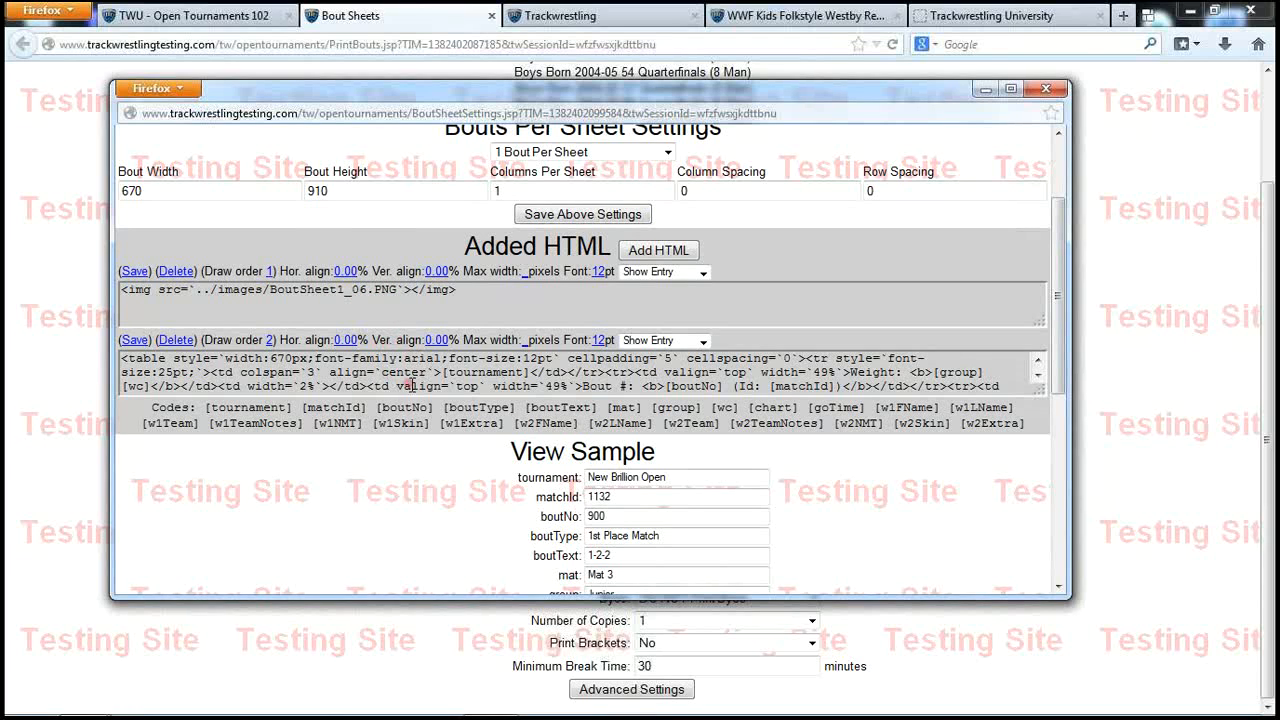
- Set the second added HTML entry to Hide Entry and view a sample bout sheet without grid lines
{"action": "left_click", "coordinate": [704, 343]}
{"action": "left_click", "coordinate": [680, 370]}
{"action": "scroll", "coordinate": [786, 435], "scroll_direction": "down", "scroll_amount": 7}
{"action": "left_click", "coordinate": [582, 566]}
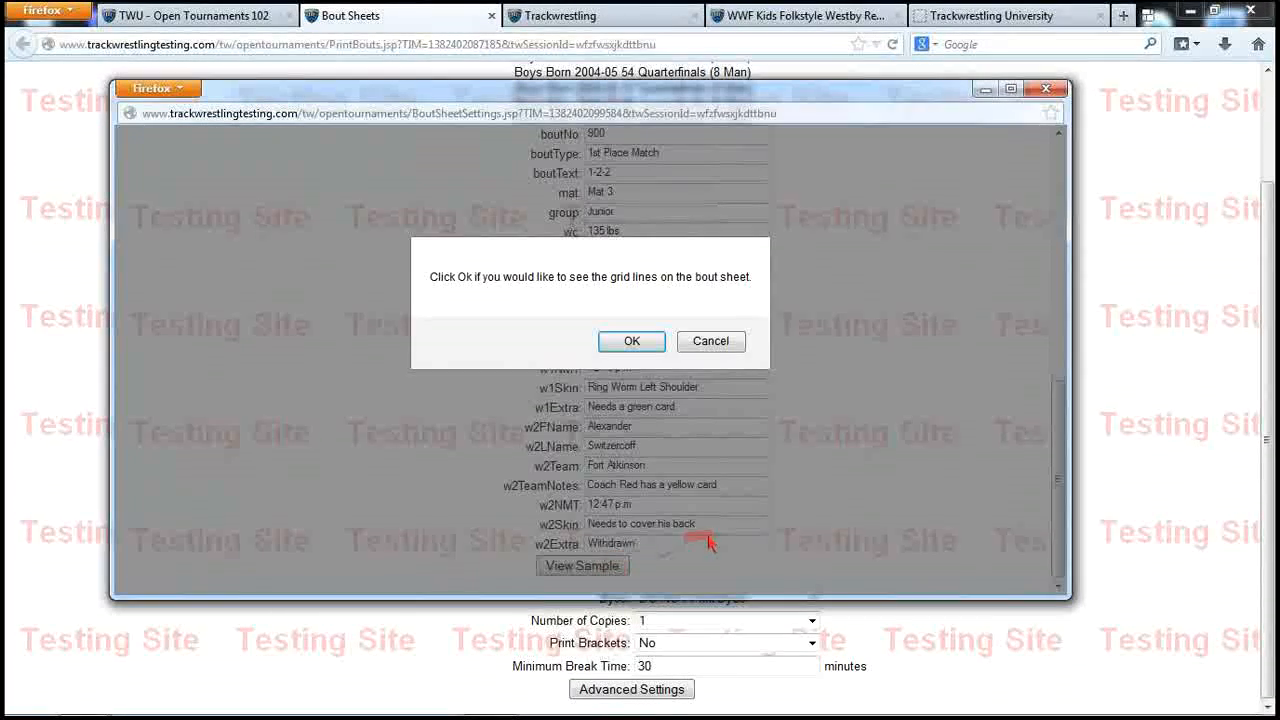
{"action": "left_click", "coordinate": [707, 345]}
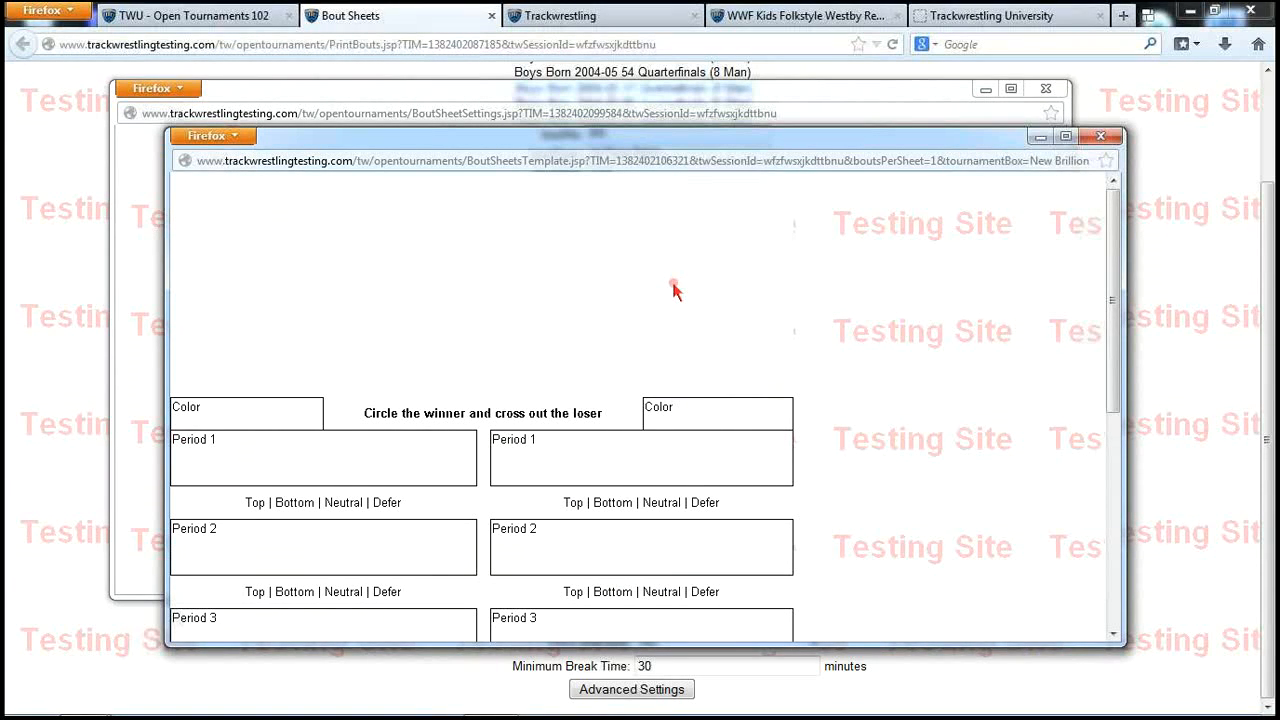
{"action": "left_click", "coordinate": [1100, 135]}
- Set the second added HTML entry back to Show Entry
{"action": "scroll", "coordinate": [886, 371], "scroll_direction": "up", "scroll_amount": 6}
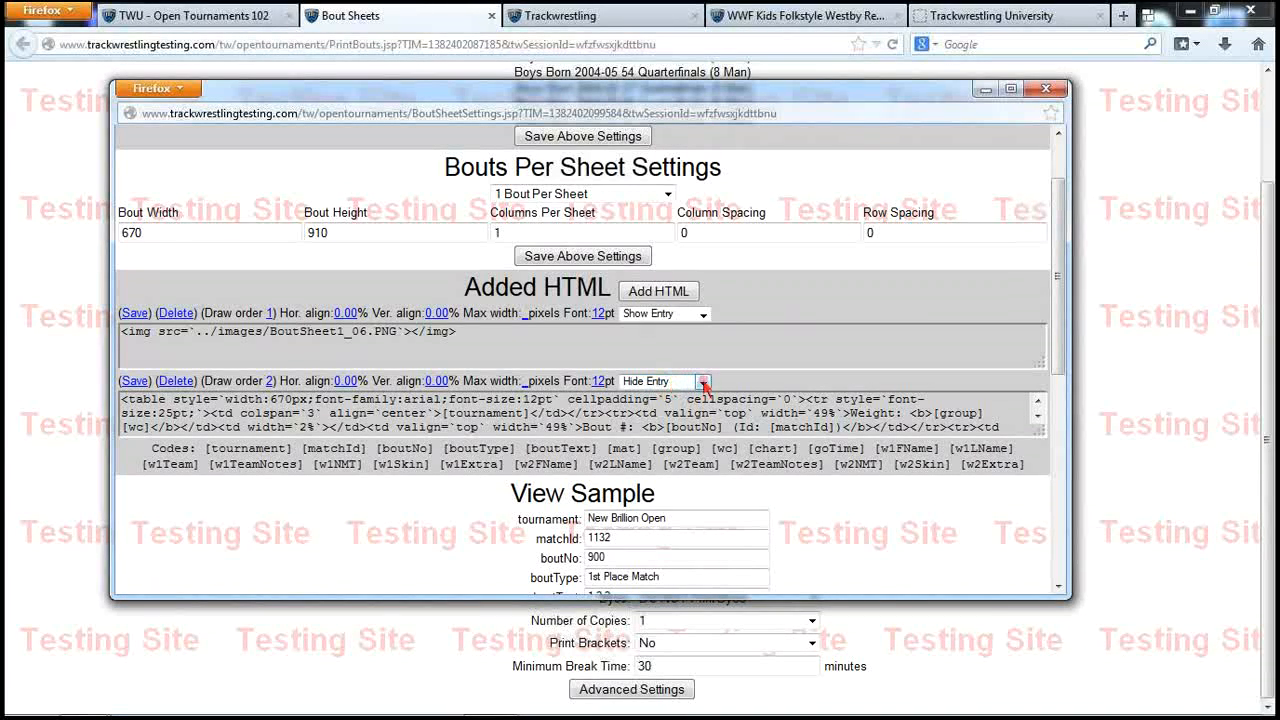
{"action": "left_click", "coordinate": [704, 382]}
{"action": "left_click", "coordinate": [685, 398]}
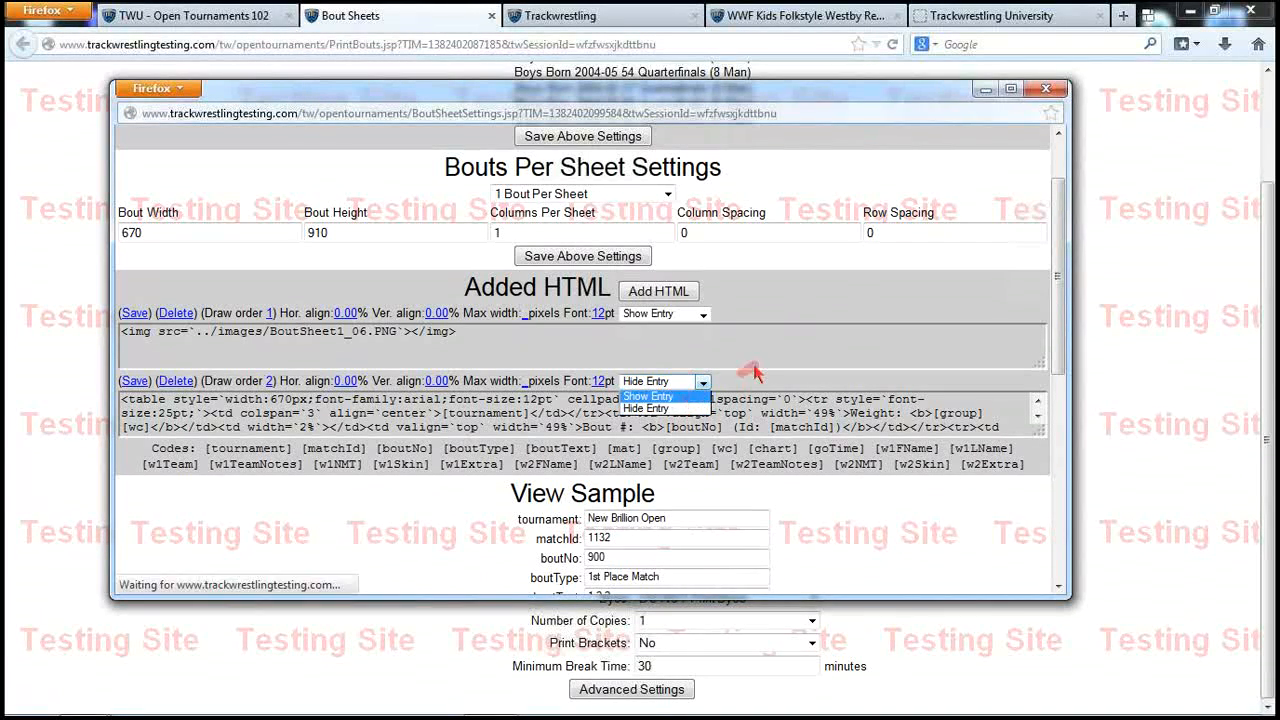
- Look over the sample bout sheet fields, and close the bout sheet settings and the Bout Sheets page
{"action": "scroll", "coordinate": [780, 360], "scroll_direction": "down", "scroll_amount": 3}
{"action": "scroll", "coordinate": [780, 360], "scroll_direction": "down", "scroll_amount": 2}
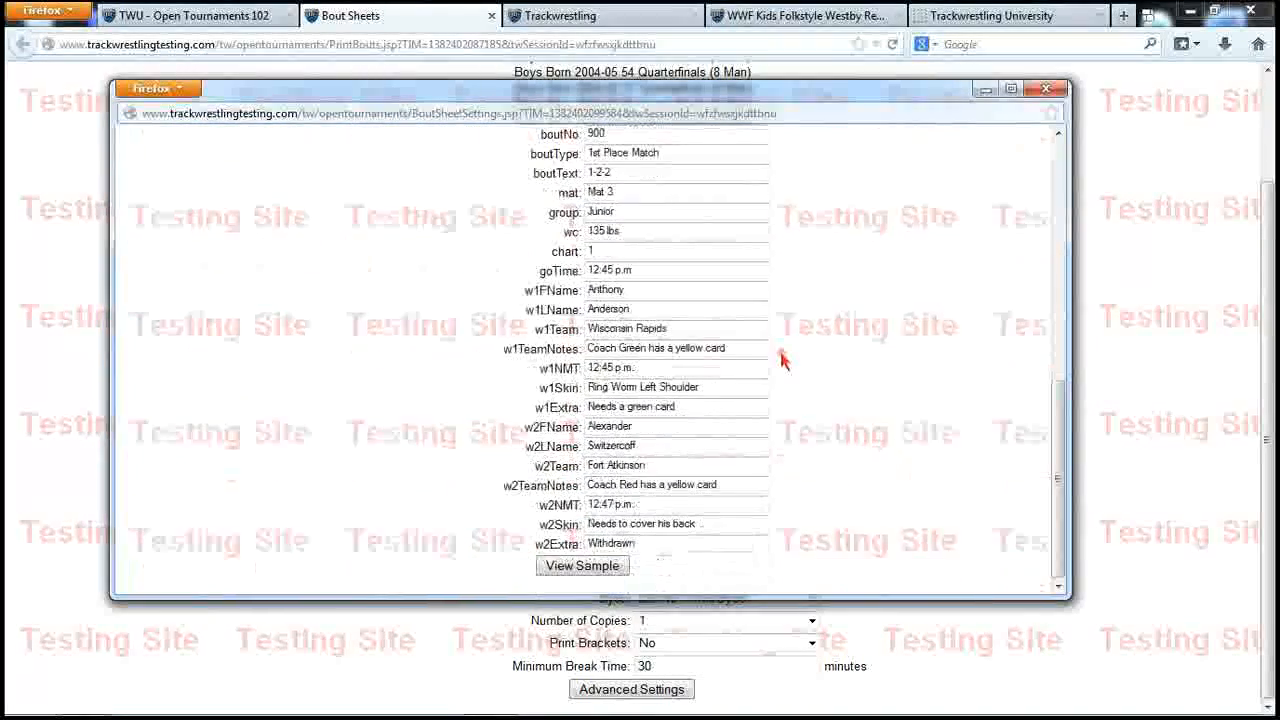
{"action": "scroll", "coordinate": [780, 357], "scroll_direction": "up", "scroll_amount": 5}
{"action": "left_click", "coordinate": [617, 258]}
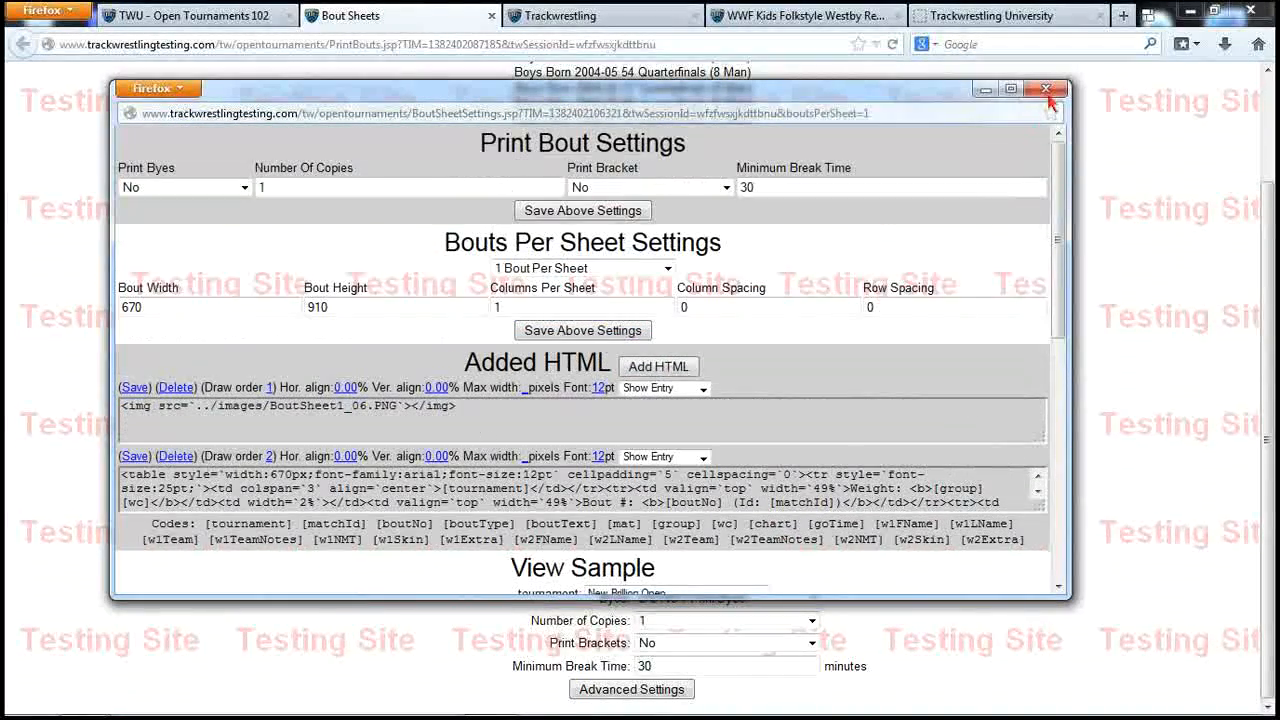
{"action": "left_click", "coordinate": [1046, 91]}
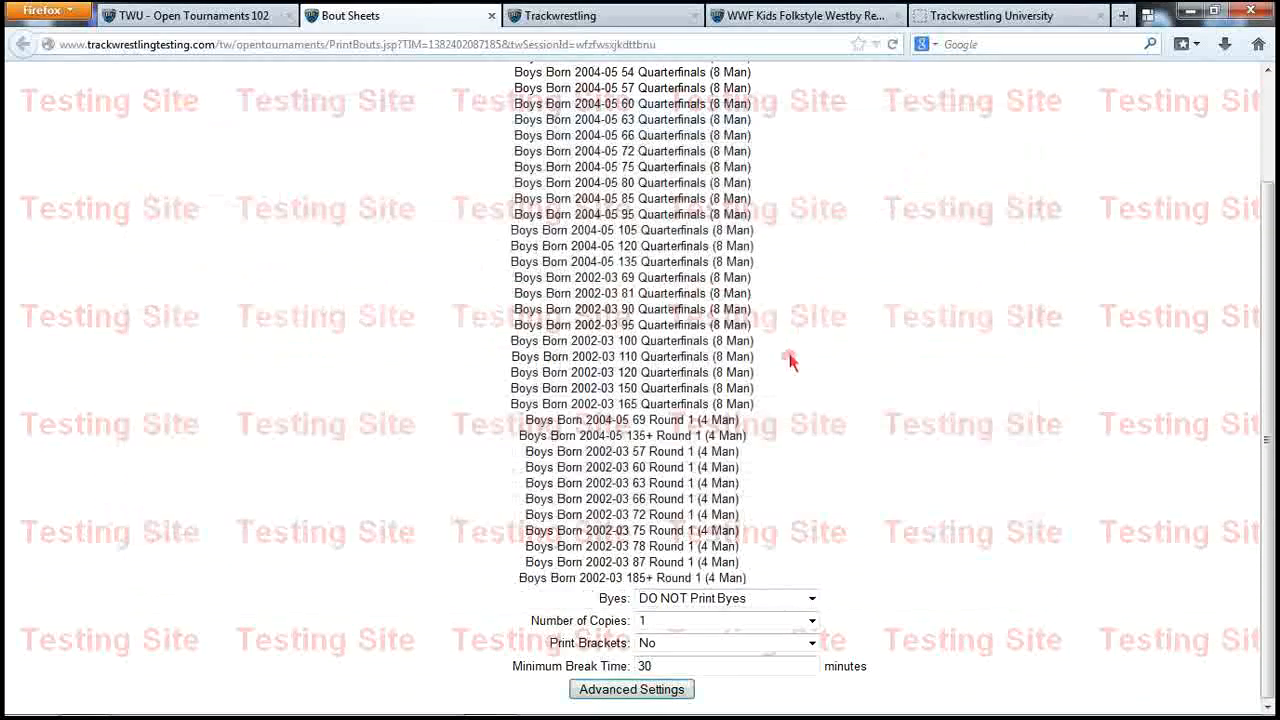
{"action": "left_click", "coordinate": [491, 17]}
- Open the Bout Entry Wizard and find bout number 2003
{"action": "mouse_move", "coordinate": [735, 216]}
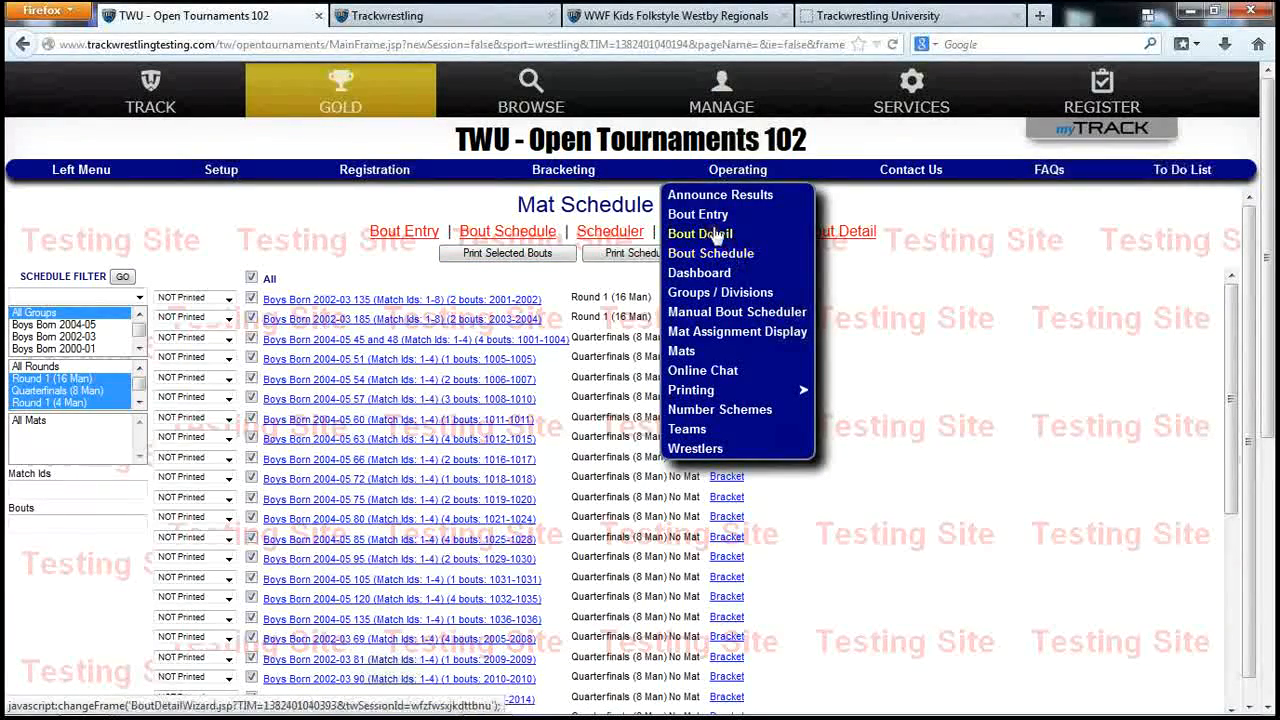
{"action": "left_click", "coordinate": [716, 236]}
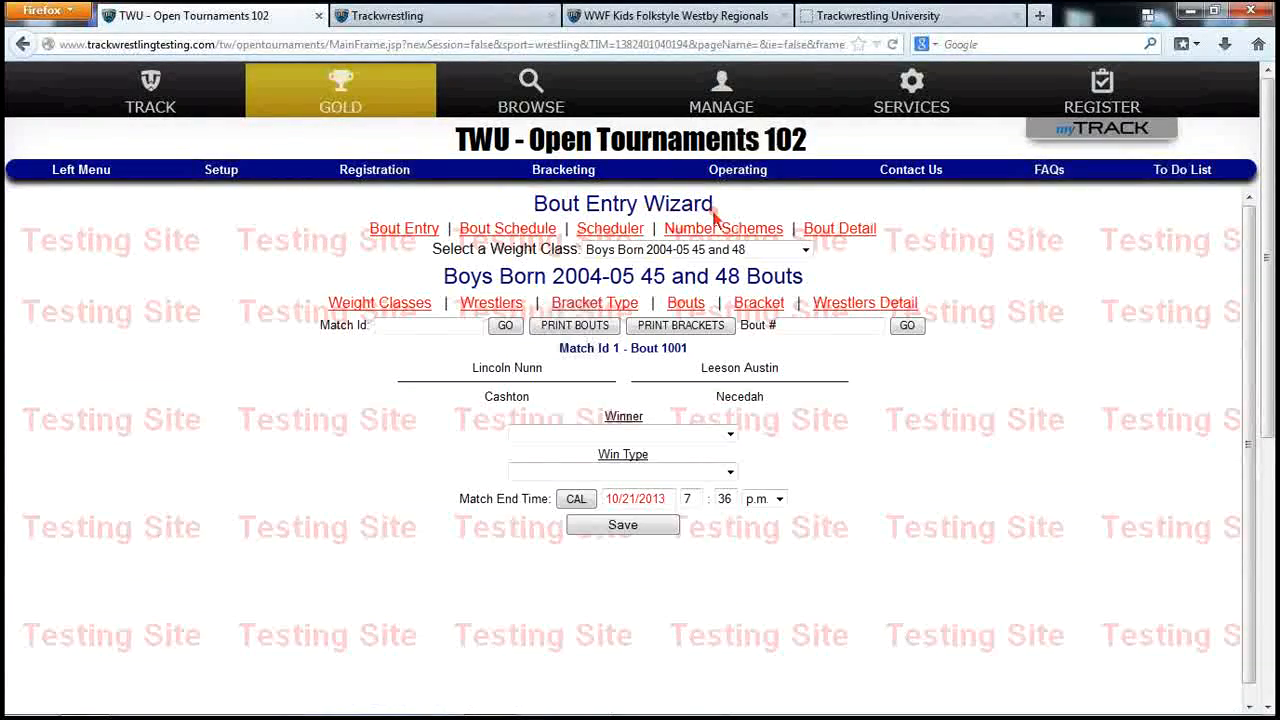
{"action": "left_click", "coordinate": [808, 330]}
{"action": "type", "text": "2003"}
{"action": "left_click", "coordinate": [906, 326]}
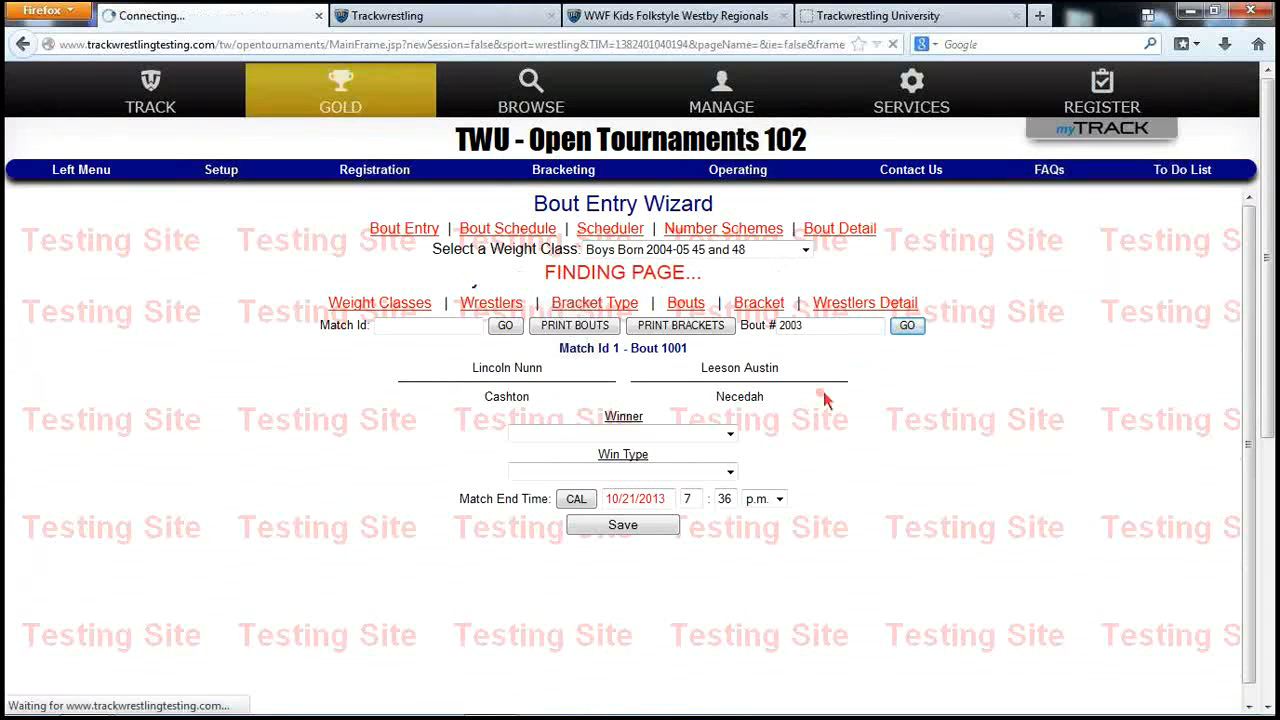
- Record the second wrestler as winner of bout 2003 with win type Forfeit and save the result
{"action": "left_click", "coordinate": [728, 390]}
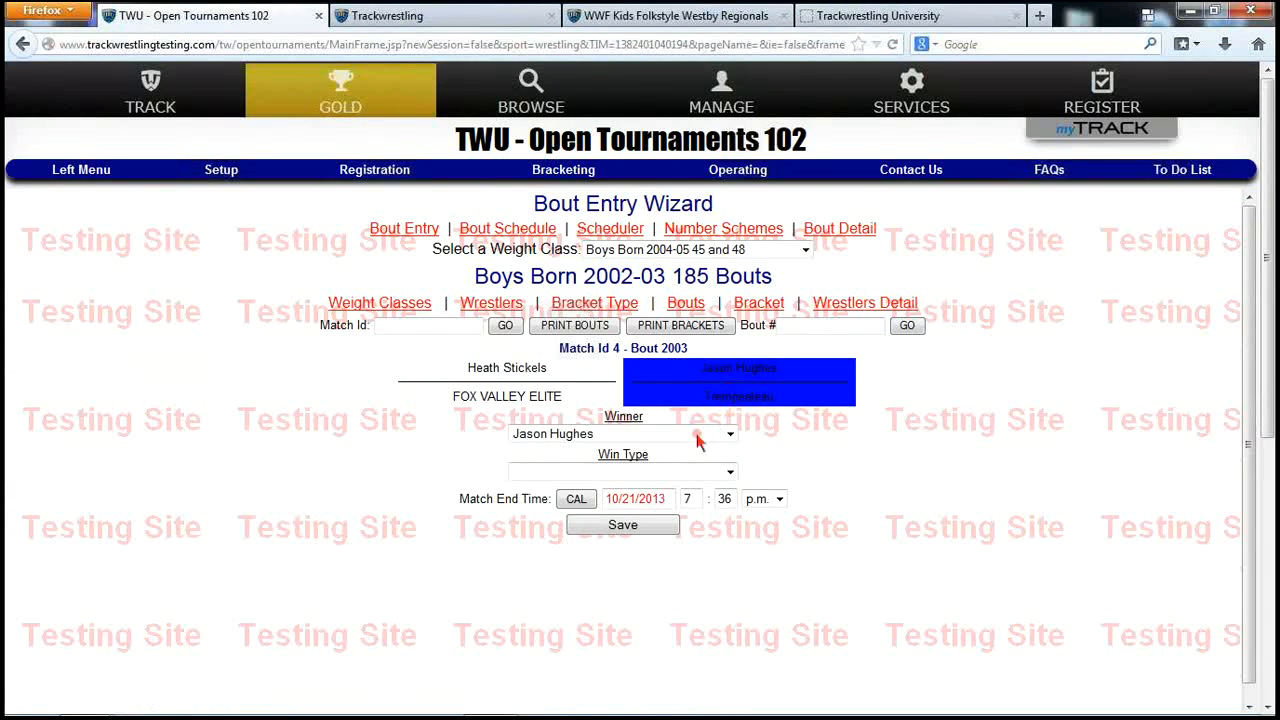
{"action": "left_click", "coordinate": [648, 472]}
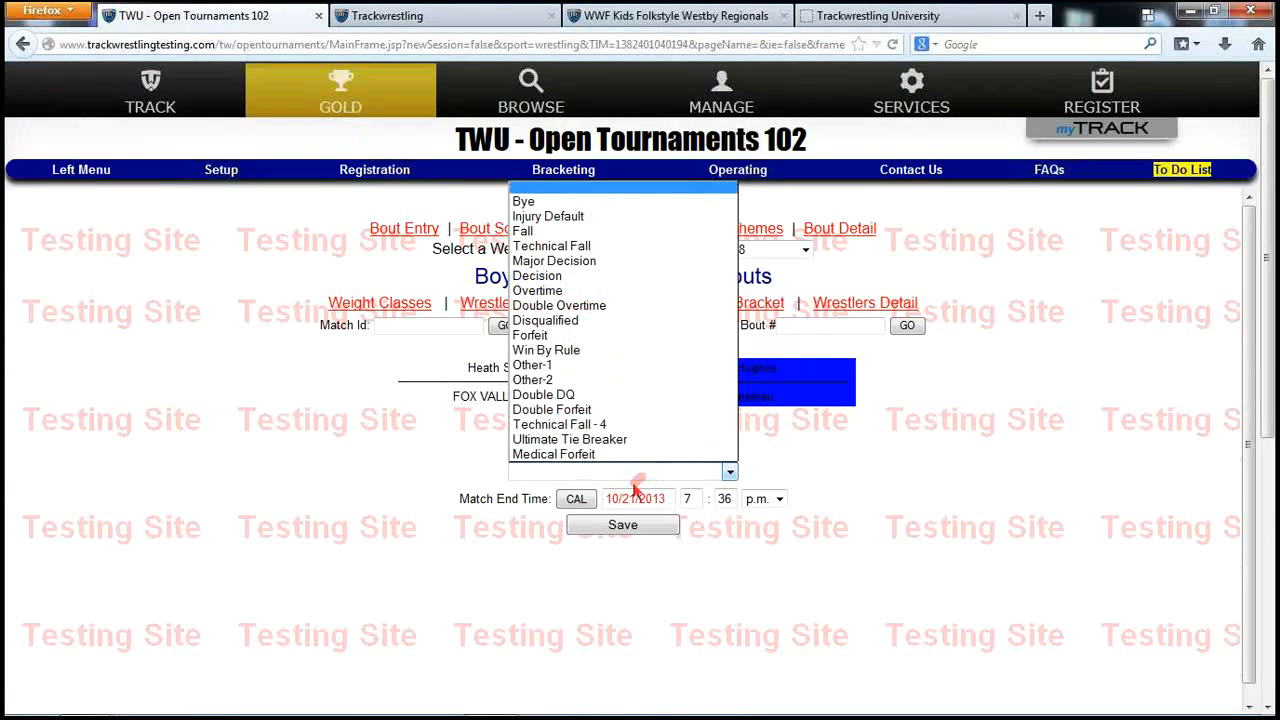
{"action": "left_click", "coordinate": [566, 336]}
{"action": "left_click", "coordinate": [635, 529]}
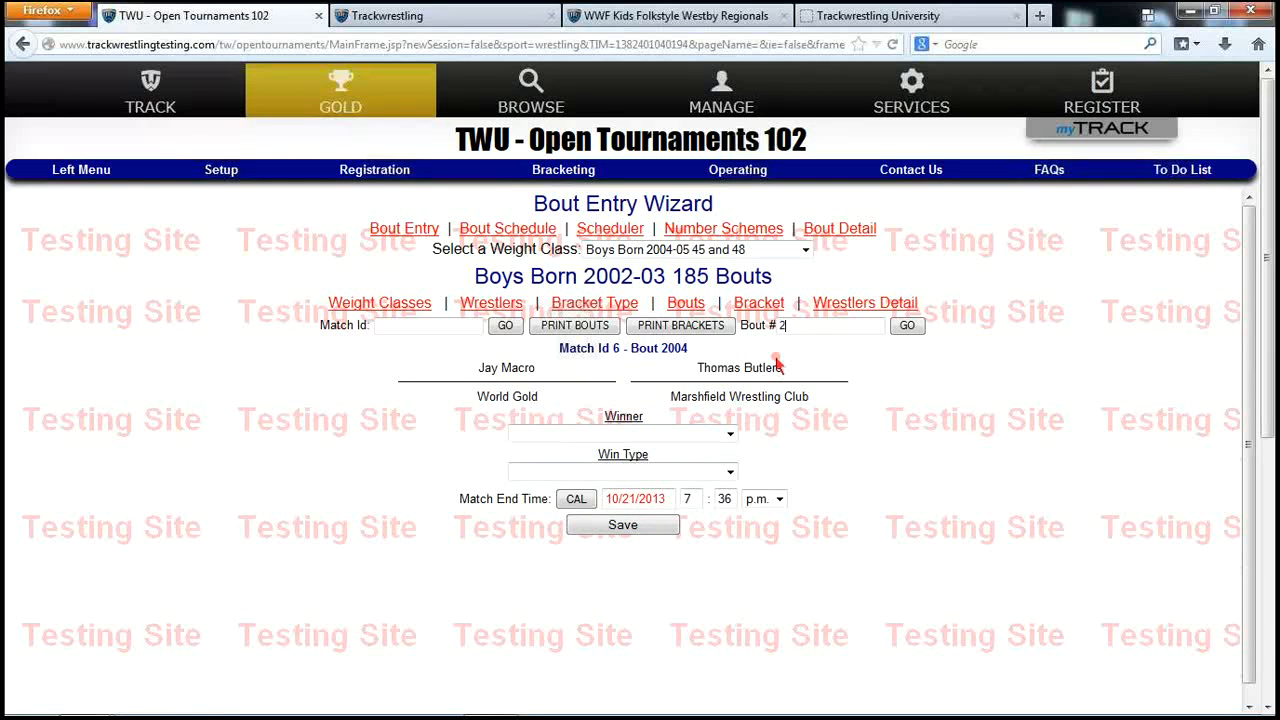
- Find bout 2004 and mark the first wrestler as winner with win type Technical Fall
{"action": "type", "text": "004"}
{"action": "left_click", "coordinate": [906, 325]}
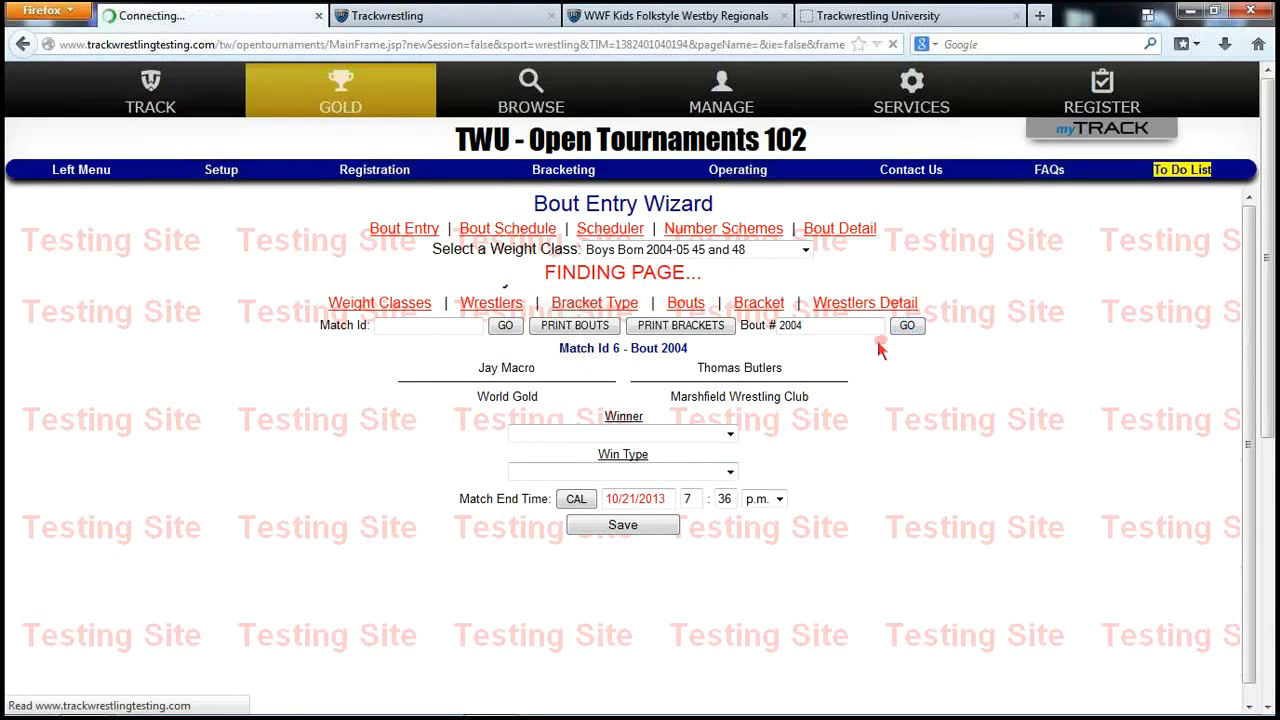
{"action": "left_click", "coordinate": [512, 368]}
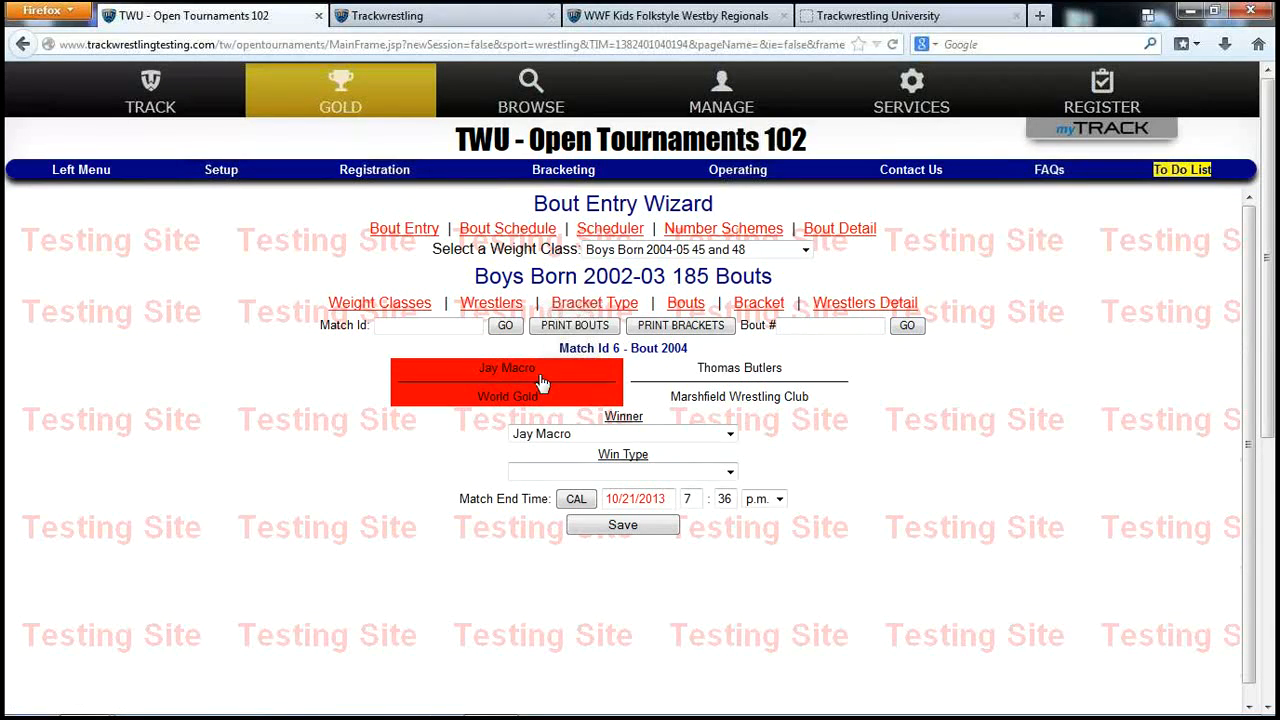
{"action": "left_click", "coordinate": [614, 471]}
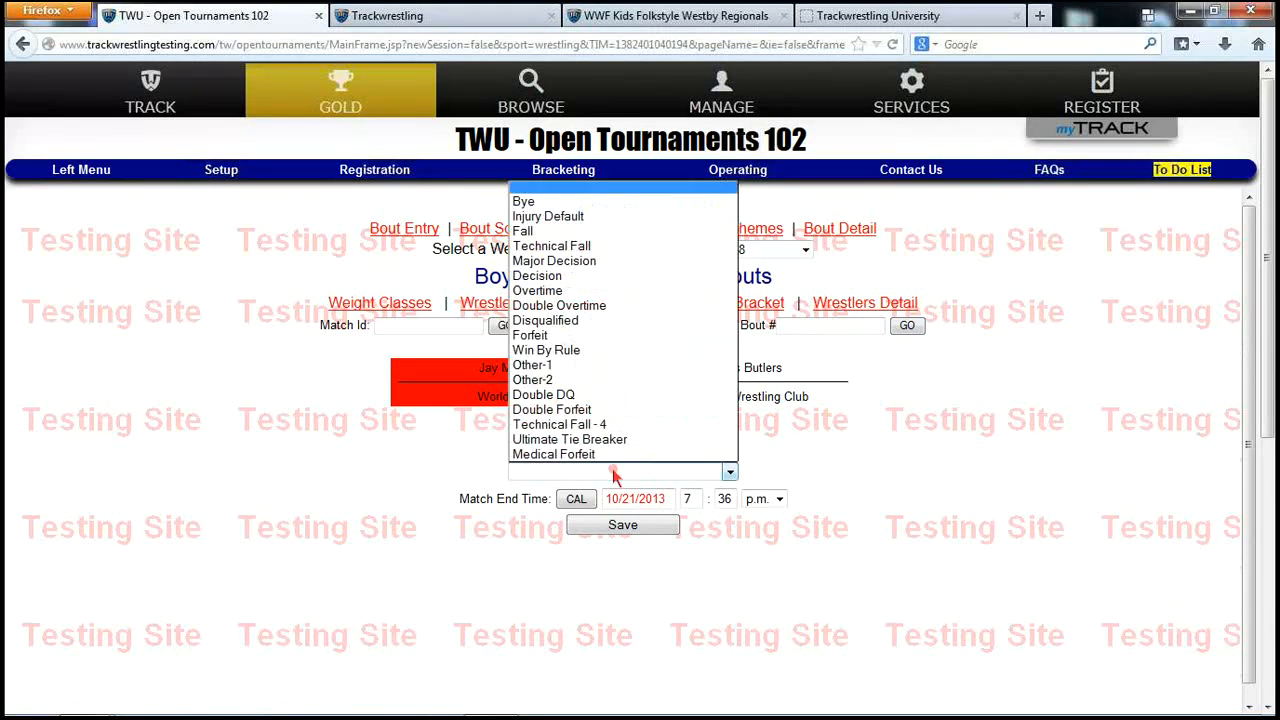
{"action": "left_click", "coordinate": [555, 246]}
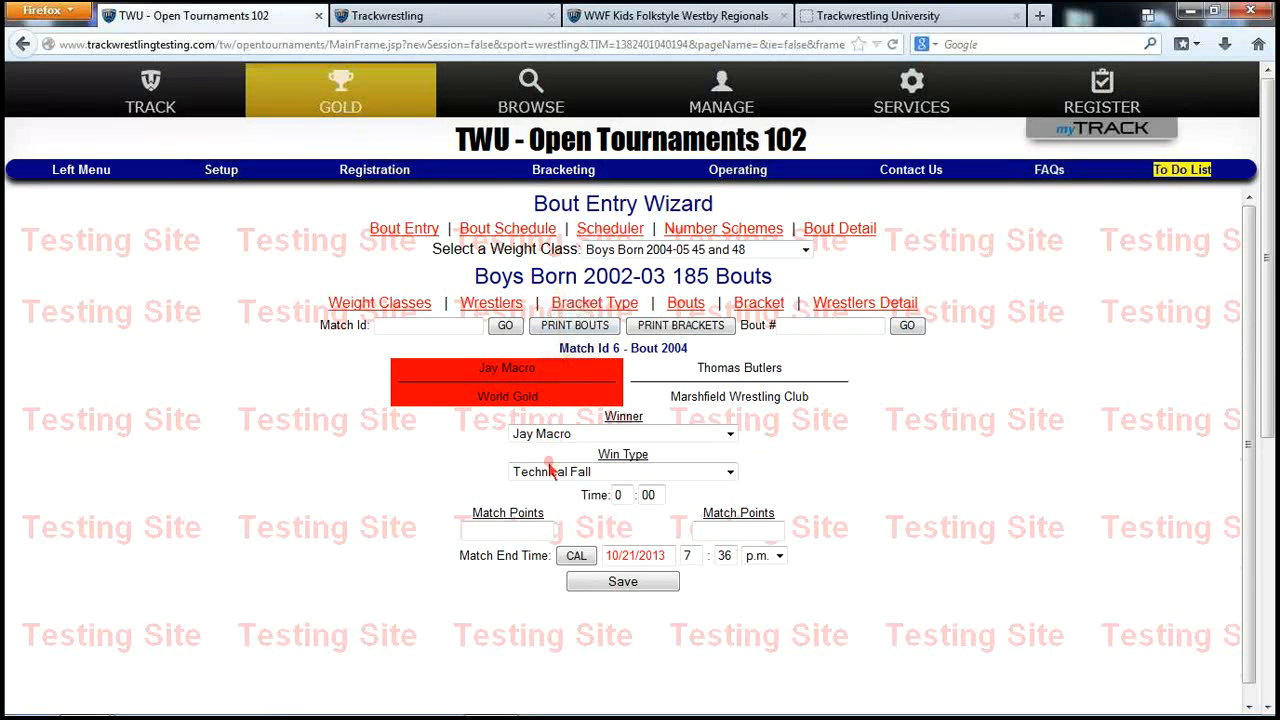
- Enter match points of 16 for the winner and 1 for the opponent, and save the bout result
{"action": "left_click", "coordinate": [519, 528]}
{"action": "type", "text": "16"}
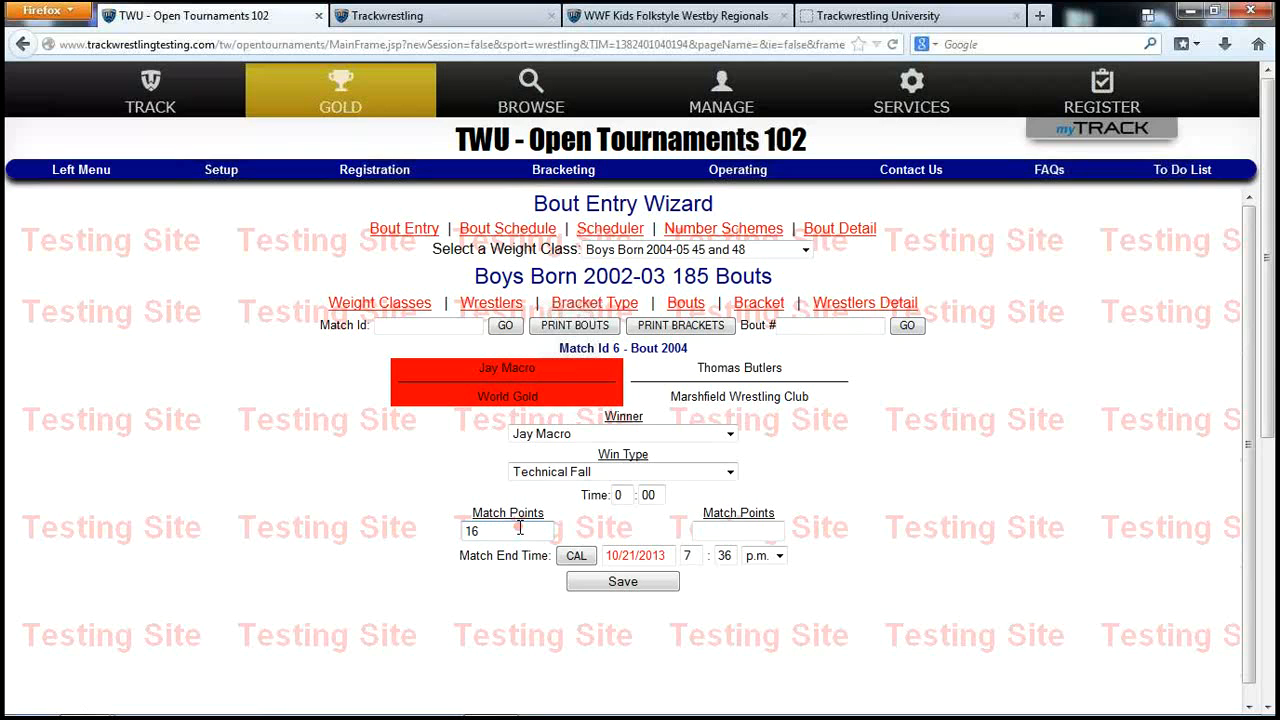
{"action": "key", "text": "Tab"}
{"action": "type", "text": "1"}
{"action": "left_click", "coordinate": [622, 584]}
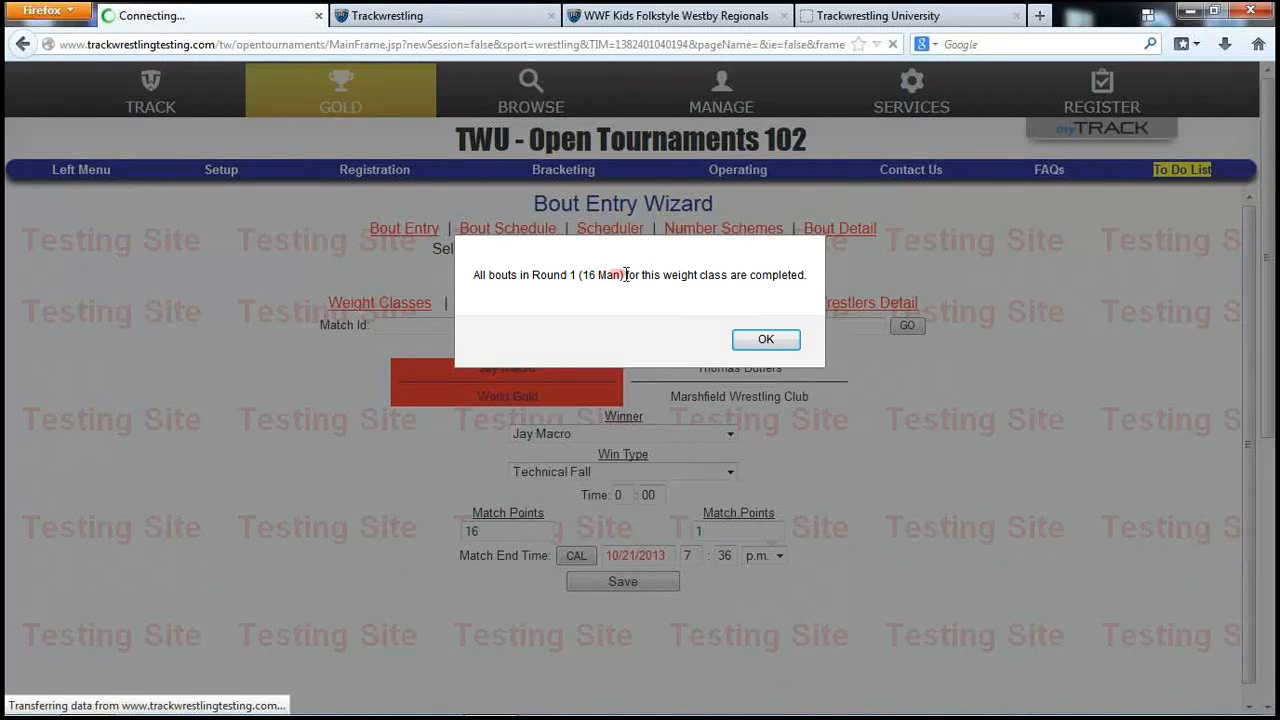
{"action": "left_click", "coordinate": [766, 341]}
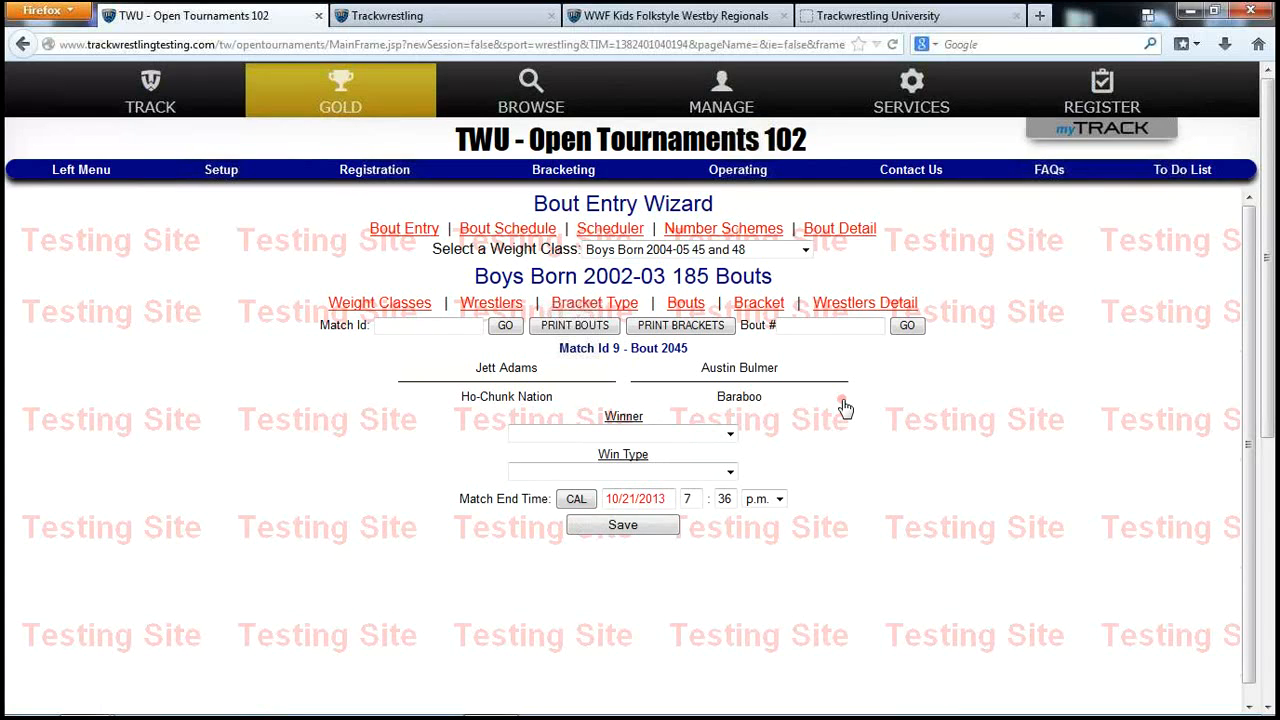
- Open the bout schedule and view the Boys Born 2002-03 185 bracket with the default template and dimensions
{"action": "left_click", "coordinate": [510, 230]}
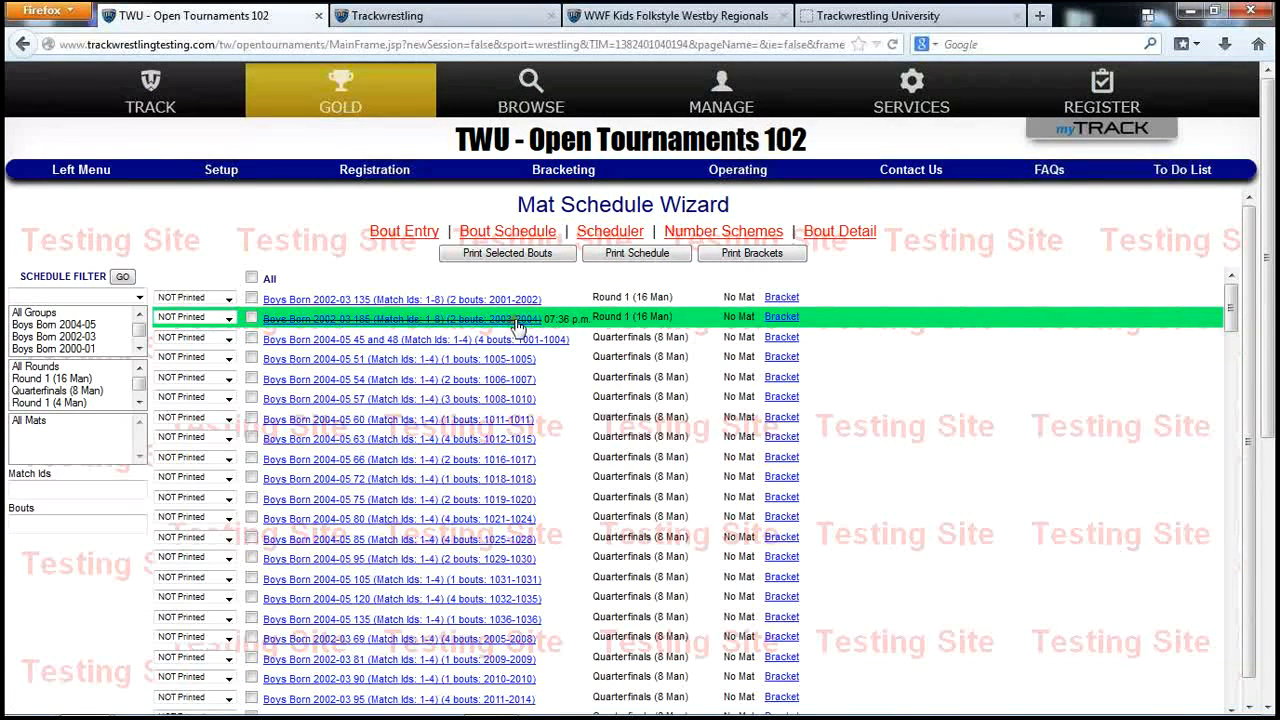
{"action": "left_click", "coordinate": [780, 317]}
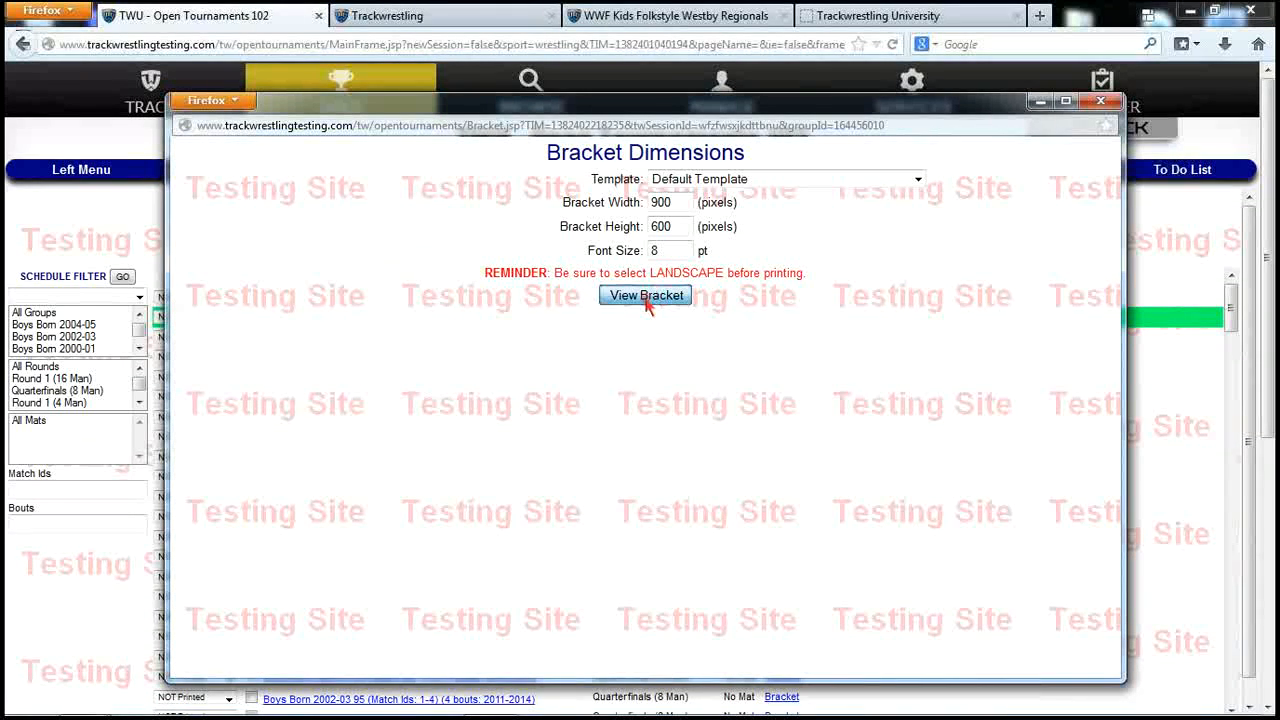
{"action": "left_click", "coordinate": [651, 296]}
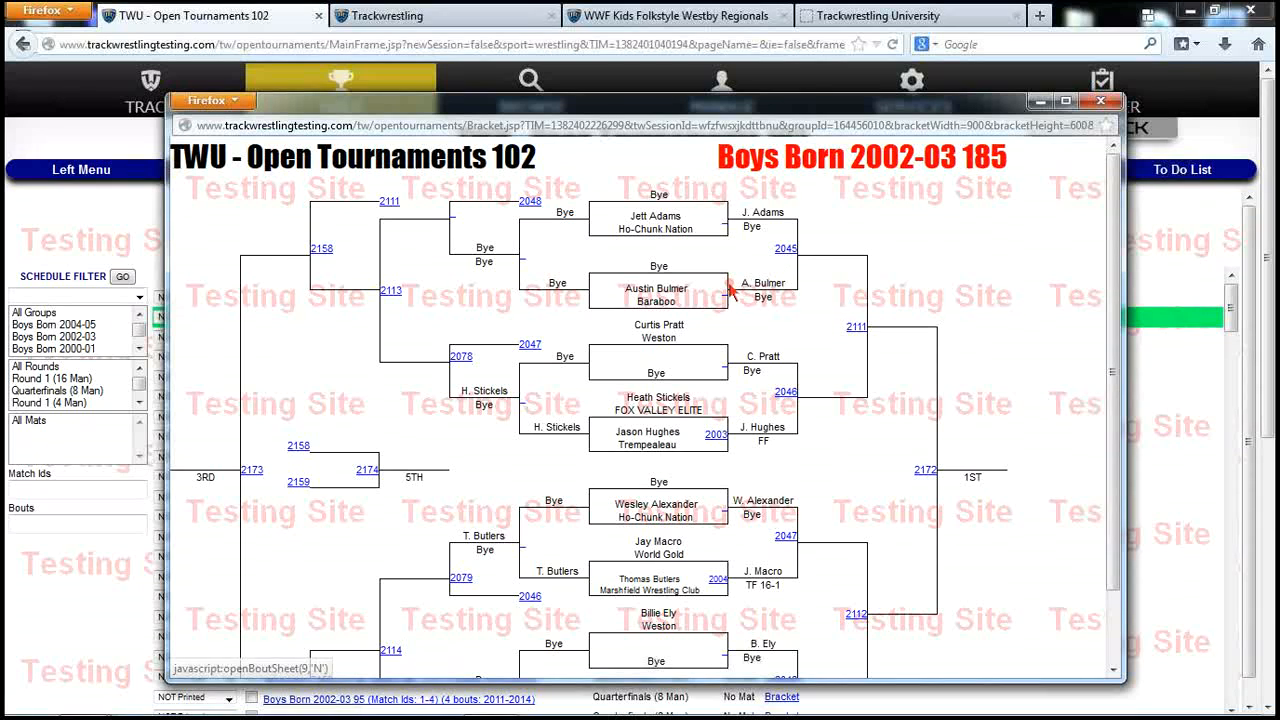
- Try changing the winner of bout 2003 to the first wrestler from the bracket, and close both windows without saving
{"action": "left_click", "coordinate": [716, 438]}
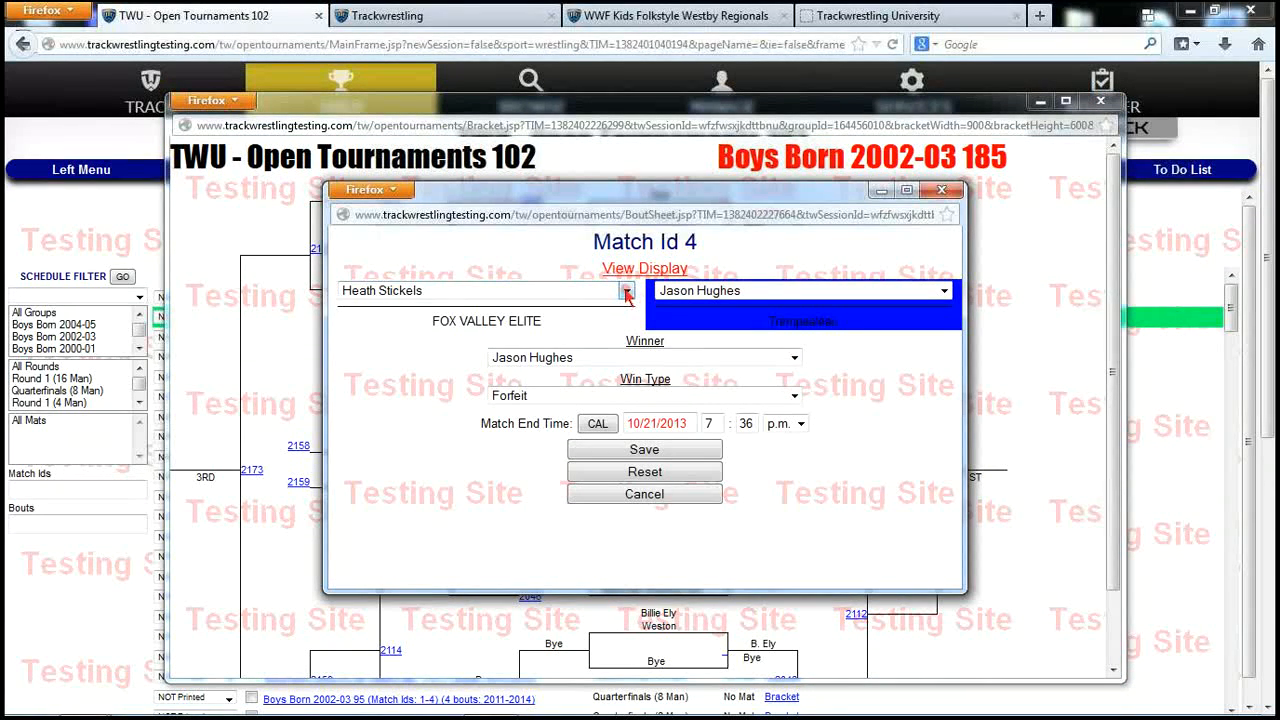
{"action": "left_click", "coordinate": [626, 290]}
{"action": "left_click", "coordinate": [507, 268]}
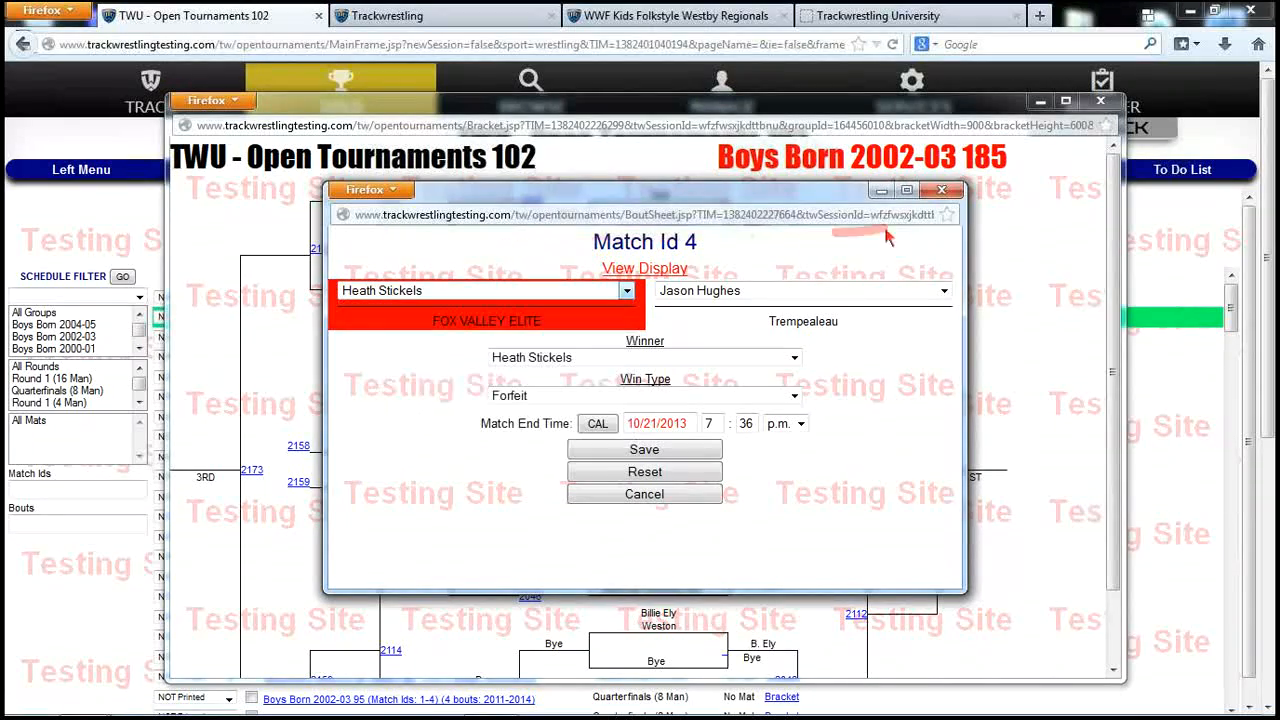
{"action": "left_click", "coordinate": [941, 189]}
{"action": "left_click", "coordinate": [1100, 102]}
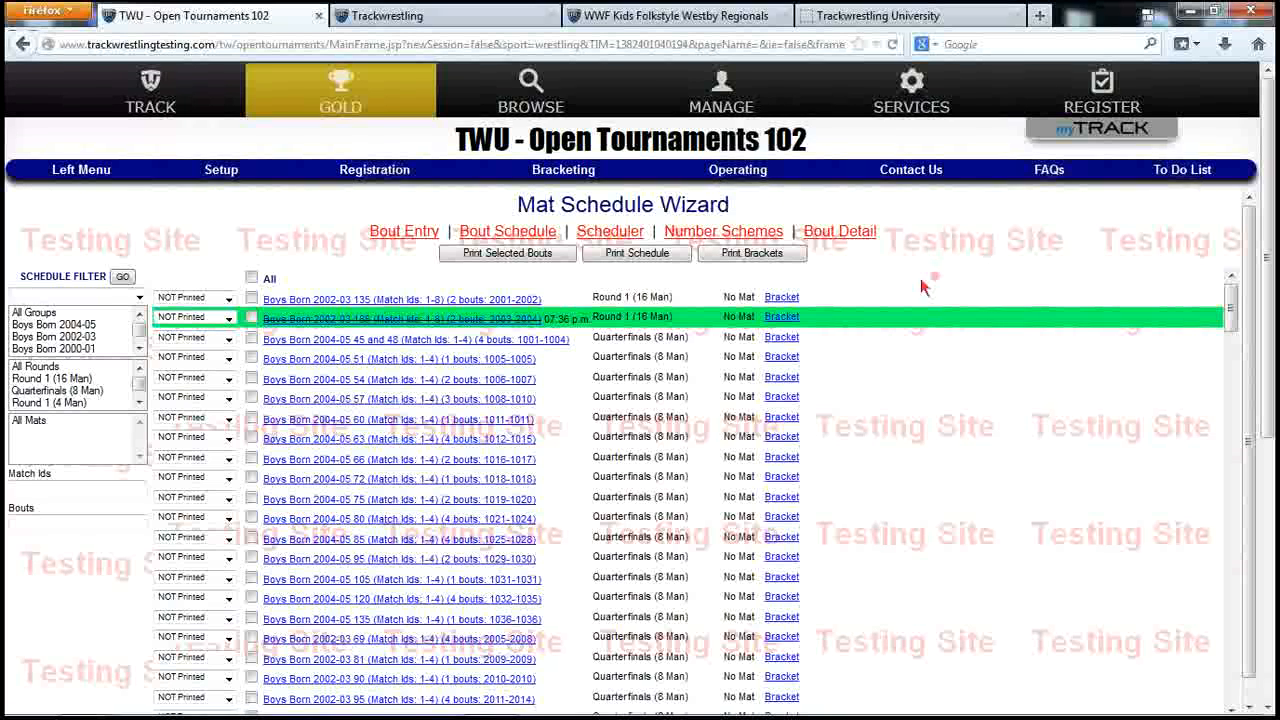
- Open the Tournament Operations page and choose the Enter Bouts operation
{"action": "left_click", "coordinate": [107, 175]}
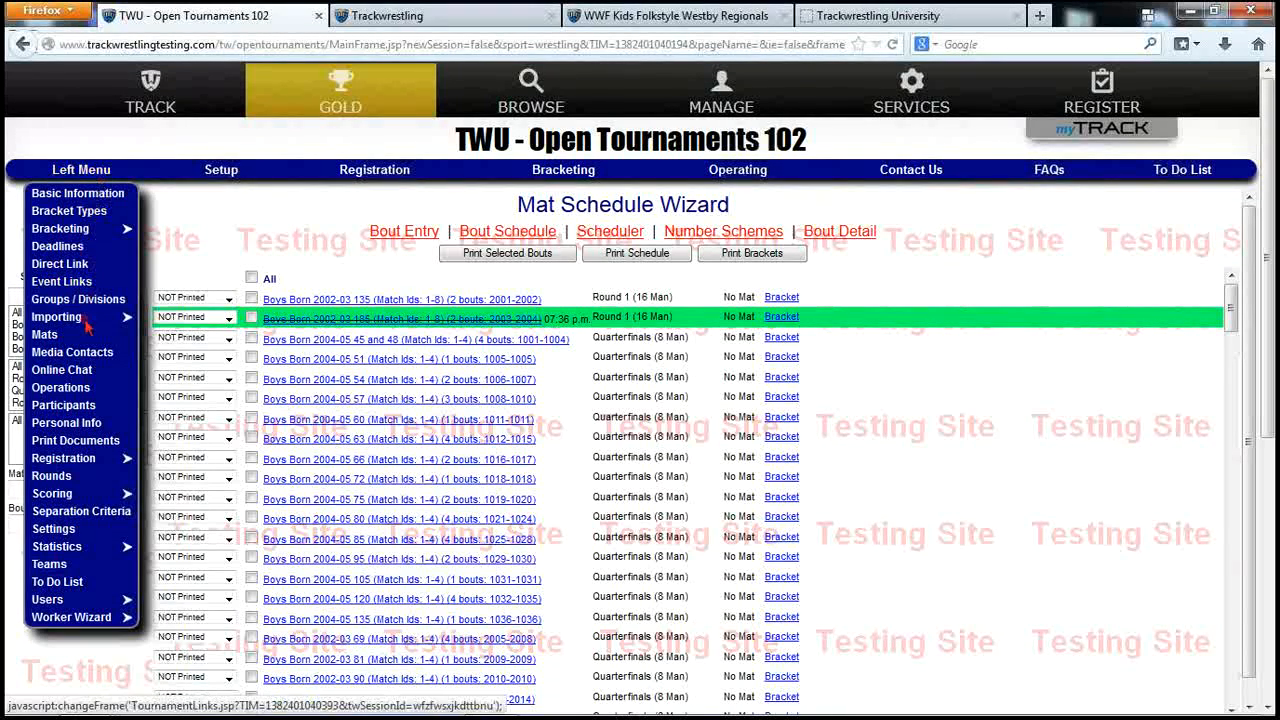
{"action": "left_click", "coordinate": [62, 389]}
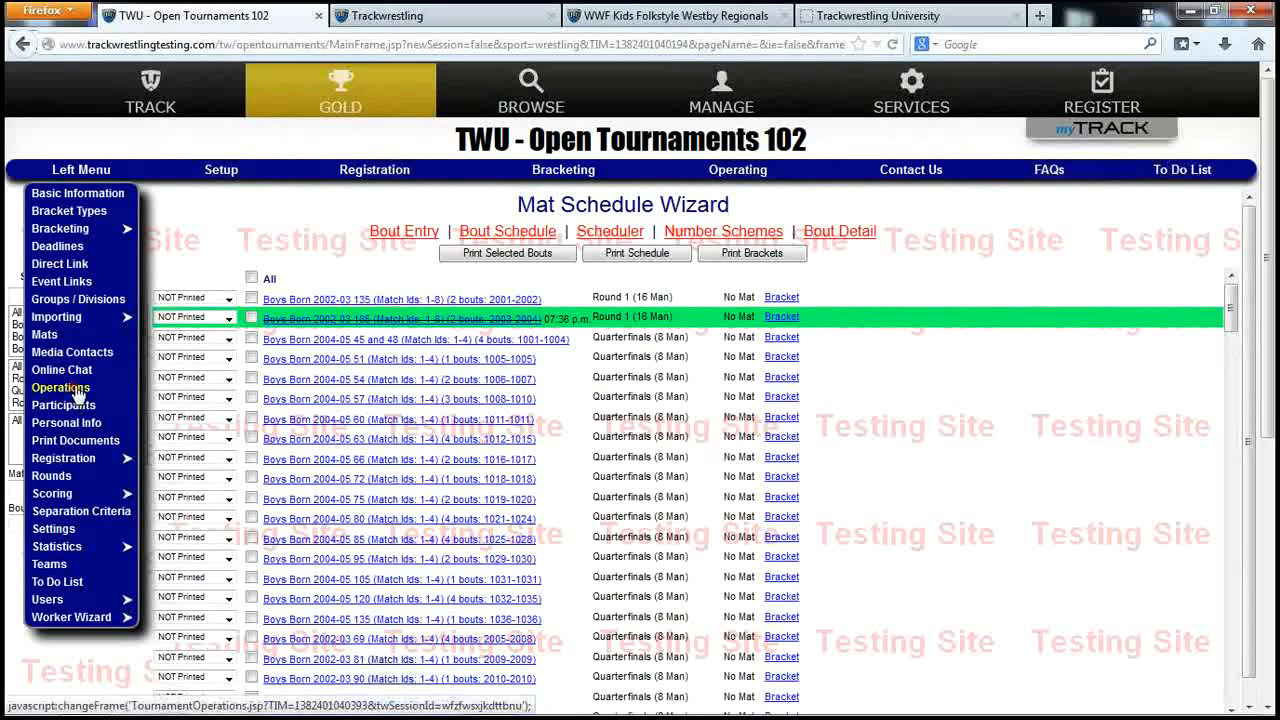
{"action": "left_click", "coordinate": [77, 393]}
{"action": "left_click", "coordinate": [592, 245]}
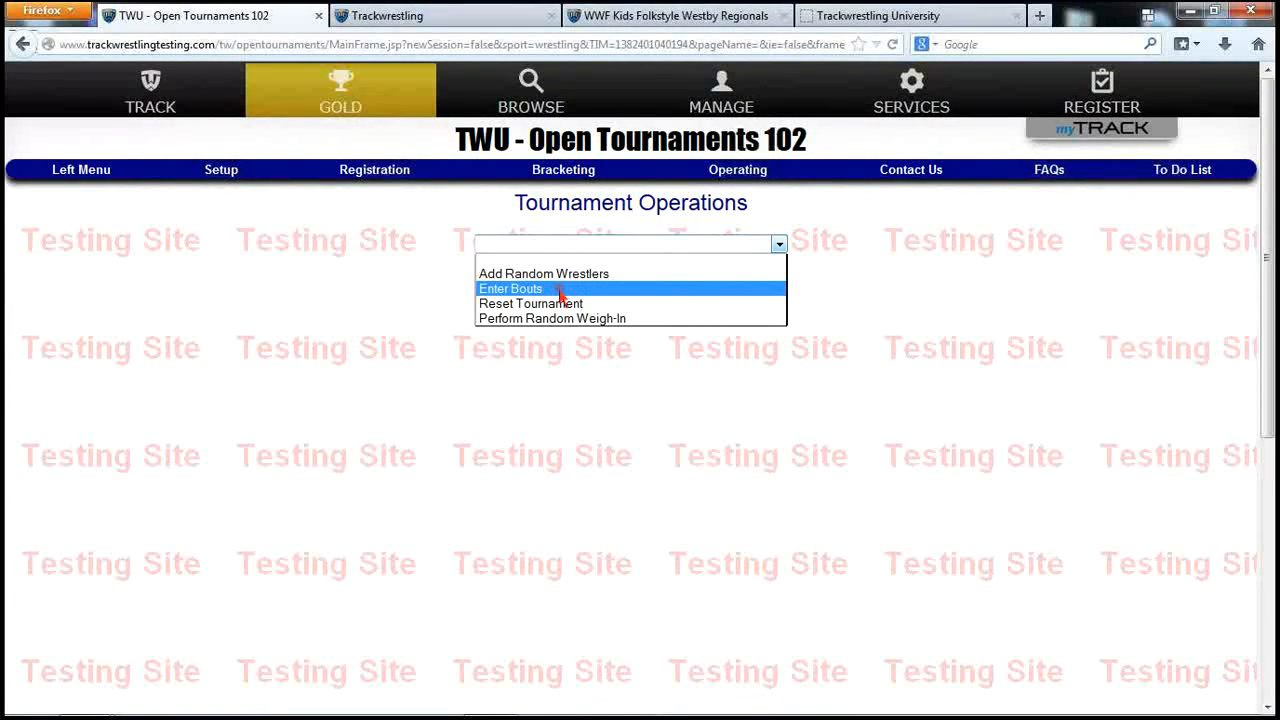
{"action": "left_click", "coordinate": [559, 288]}
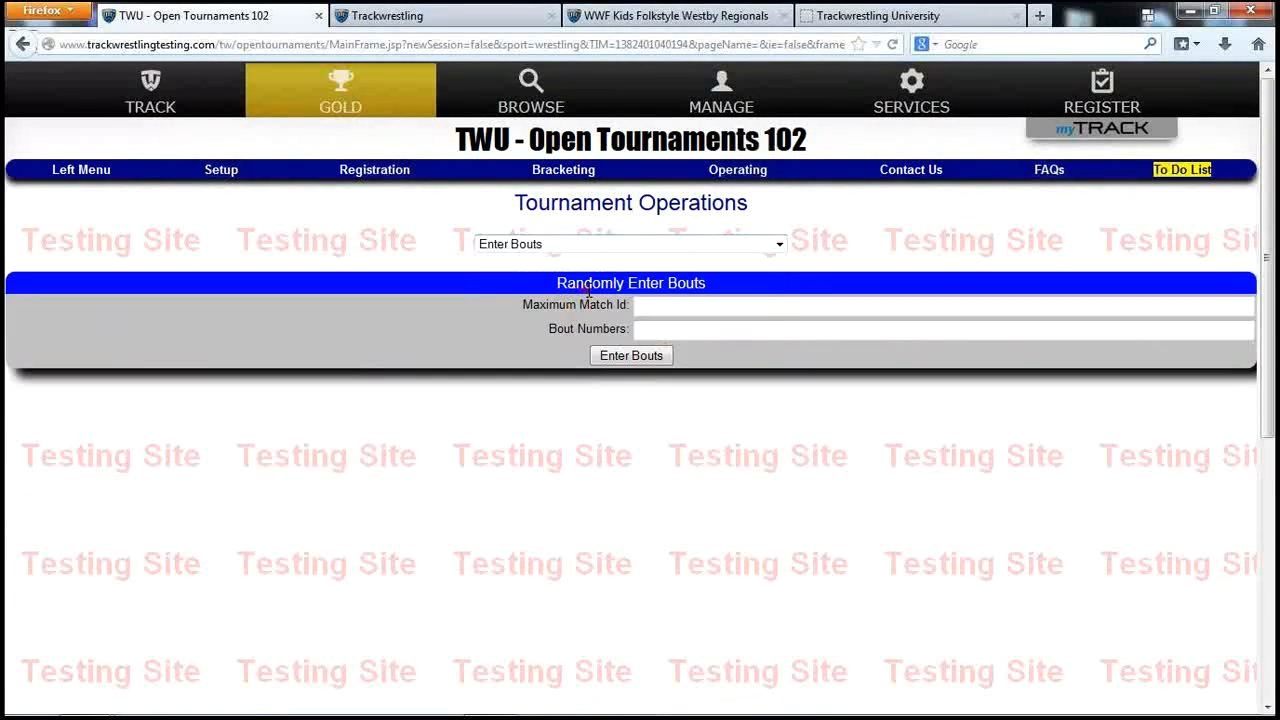
- Randomly enter results for bout numbers 2001-2059 and acknowledge the processing messages
{"action": "left_click", "coordinate": [656, 332]}
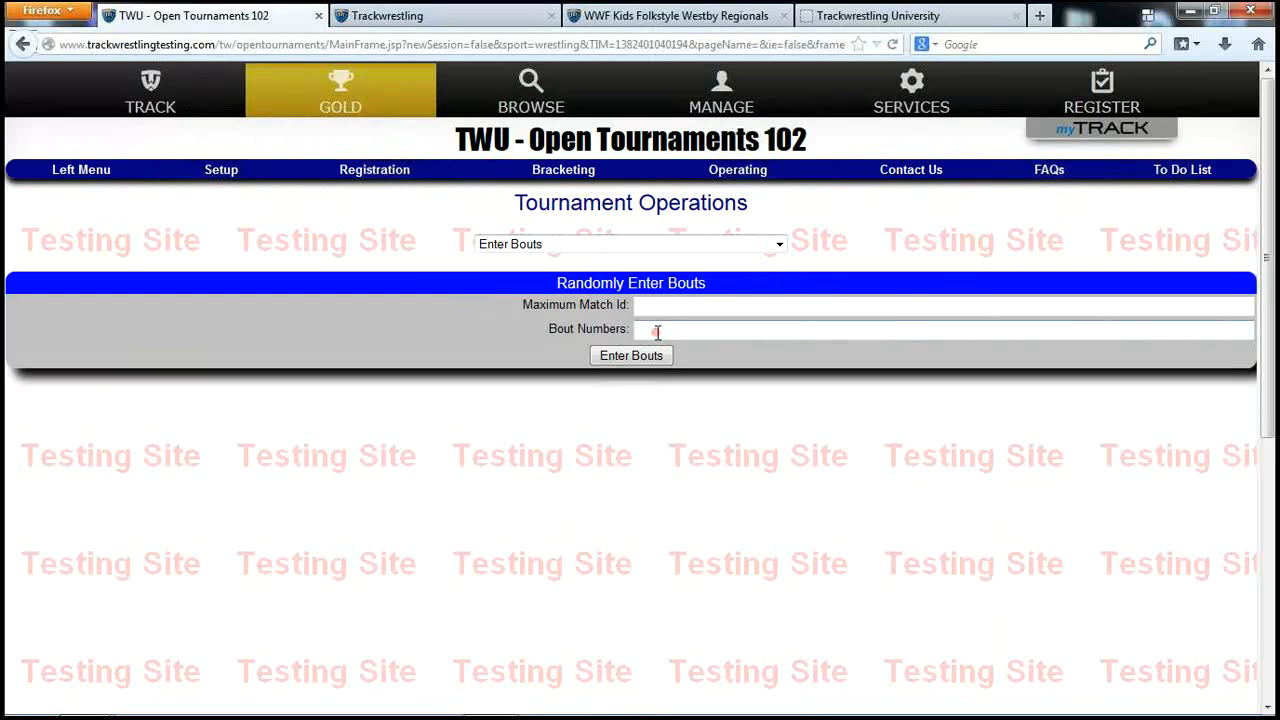
{"action": "type", "text": "201"}
{"action": "key", "text": "BackSpace"}
{"action": "type", "text": "01-"}
{"action": "type", "text": "20"}
{"action": "type", "text": "59"}
{"action": "left_click", "coordinate": [649, 356]}
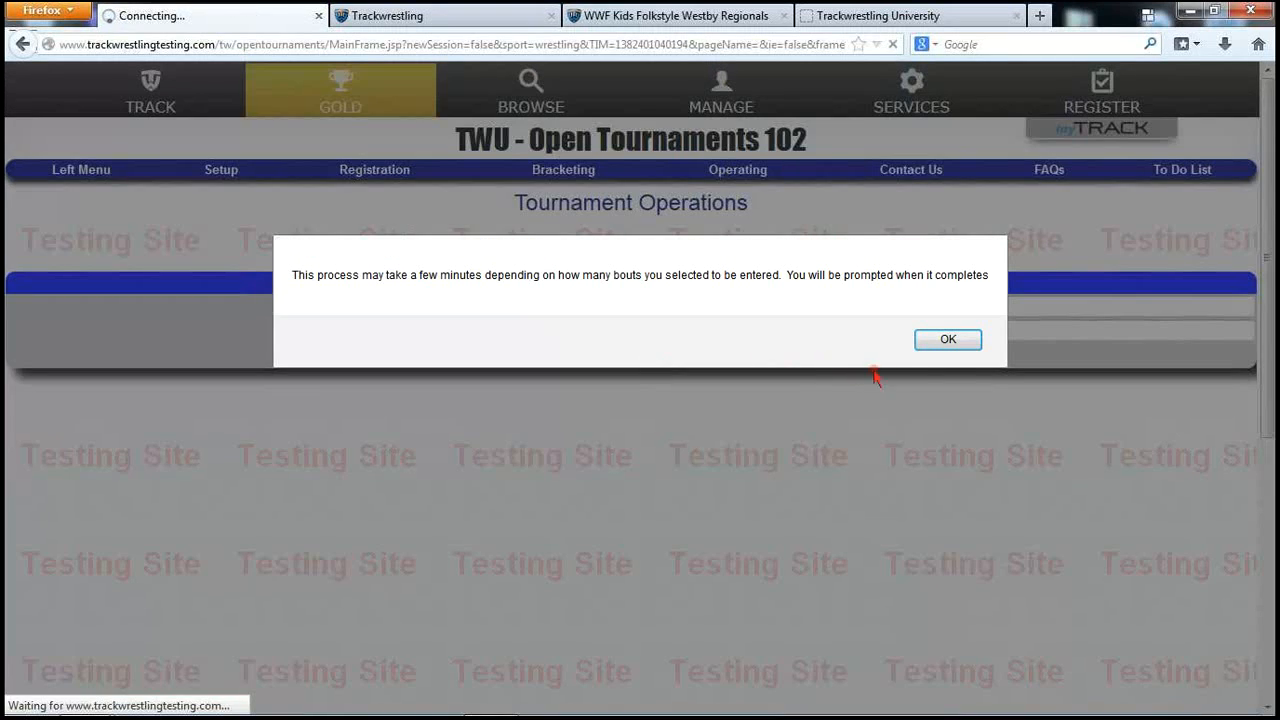
{"action": "left_click", "coordinate": [691, 340]}
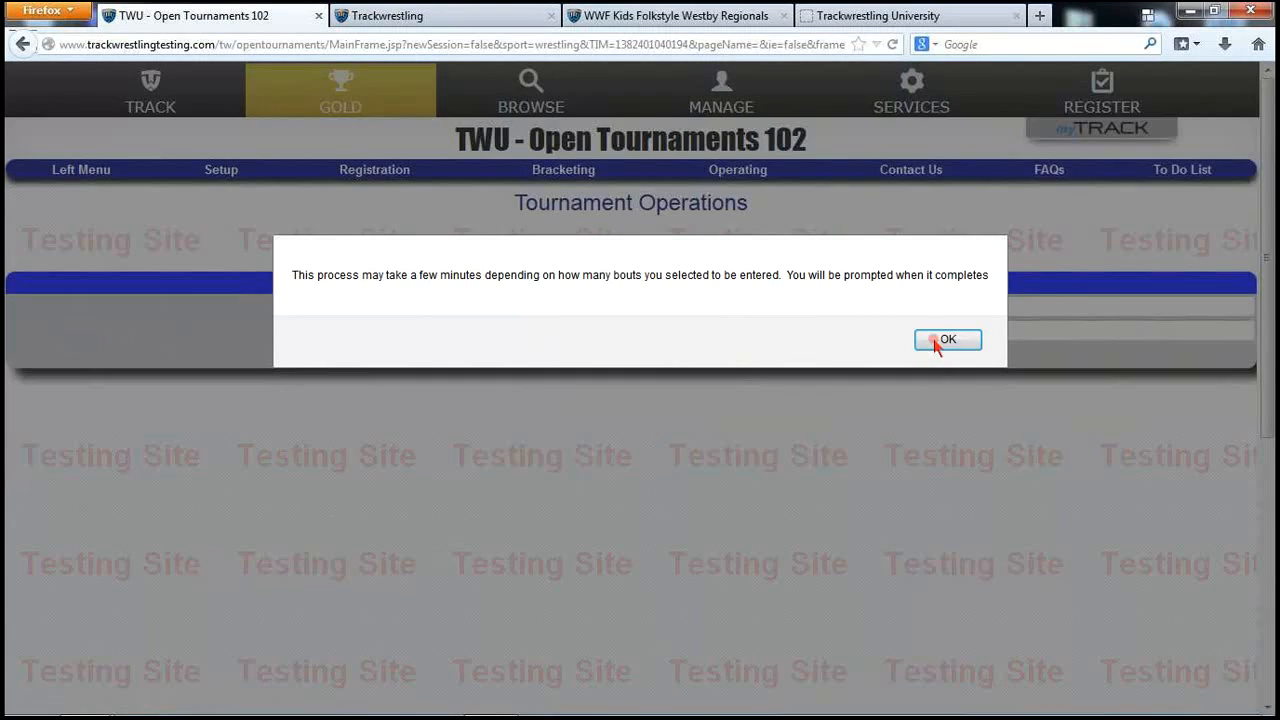
{"action": "left_click", "coordinate": [946, 340]}
- Check the bout schedule for completed rounds, filtering it by Boys Born 2004-05 and by Boys Born 2002-03
{"action": "mouse_move", "coordinate": [737, 172]}
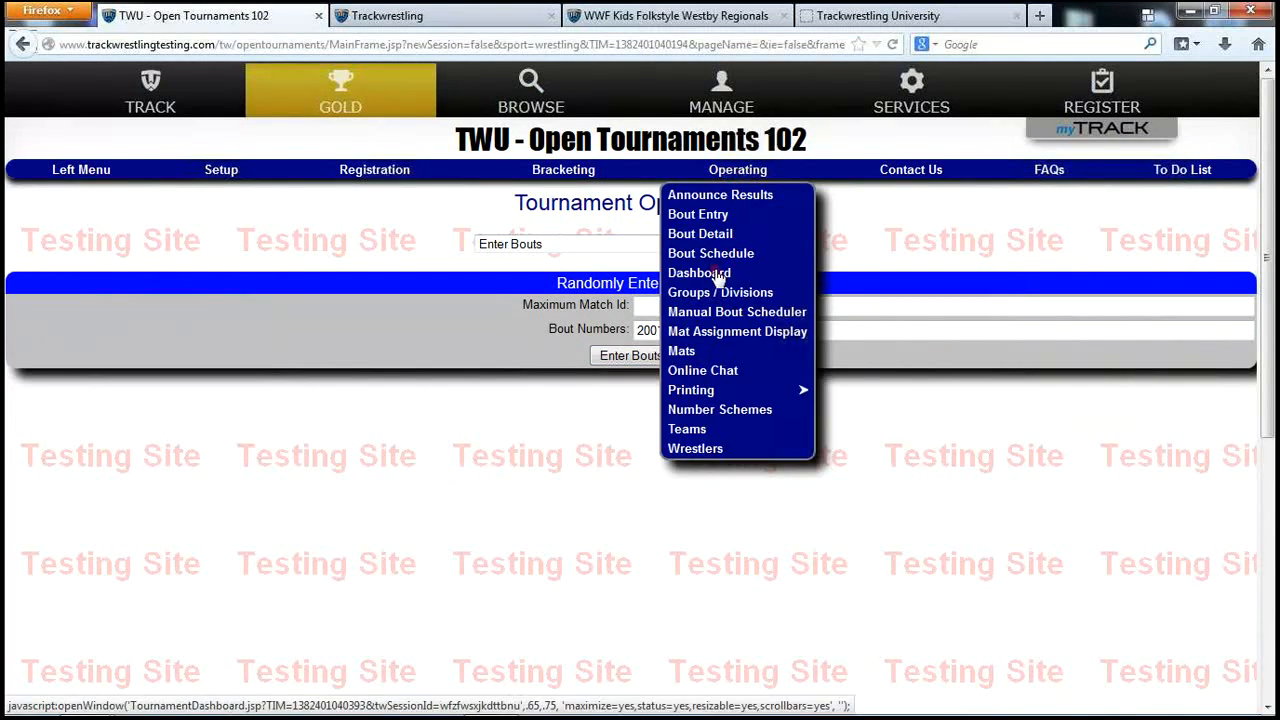
{"action": "left_click", "coordinate": [714, 255]}
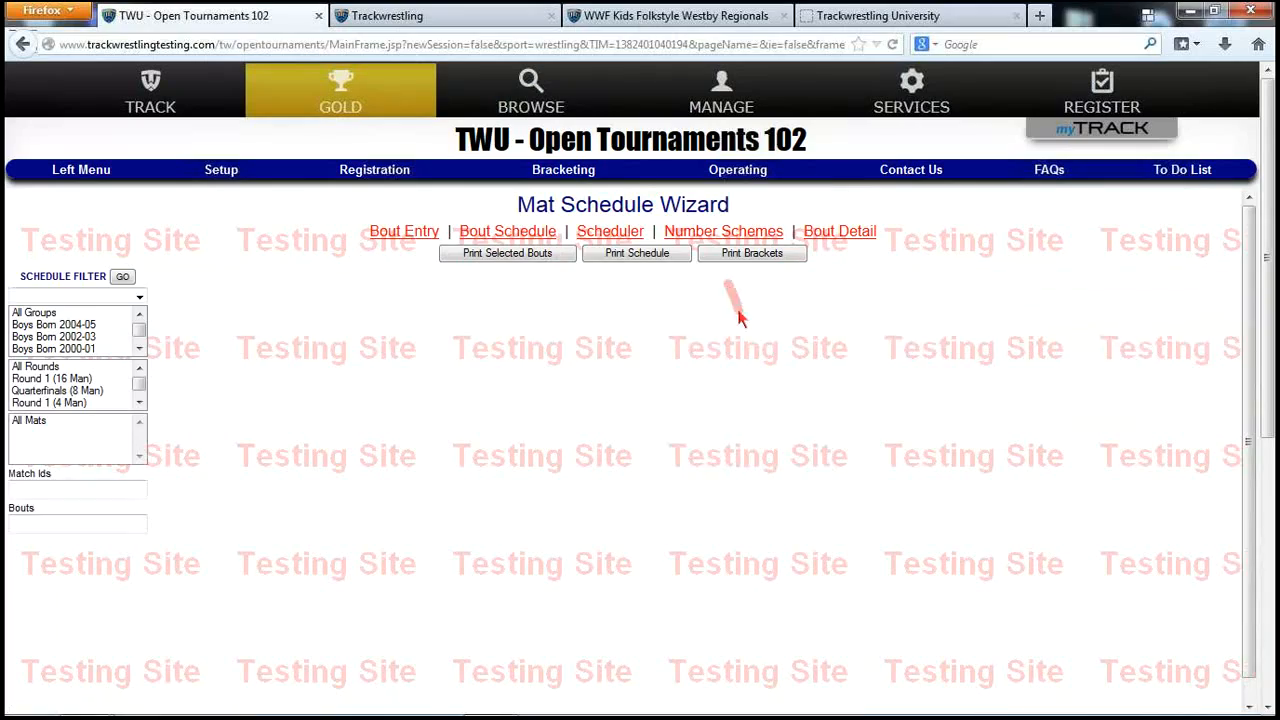
{"action": "scroll", "coordinate": [580, 514], "scroll_direction": "down", "scroll_amount": 4}
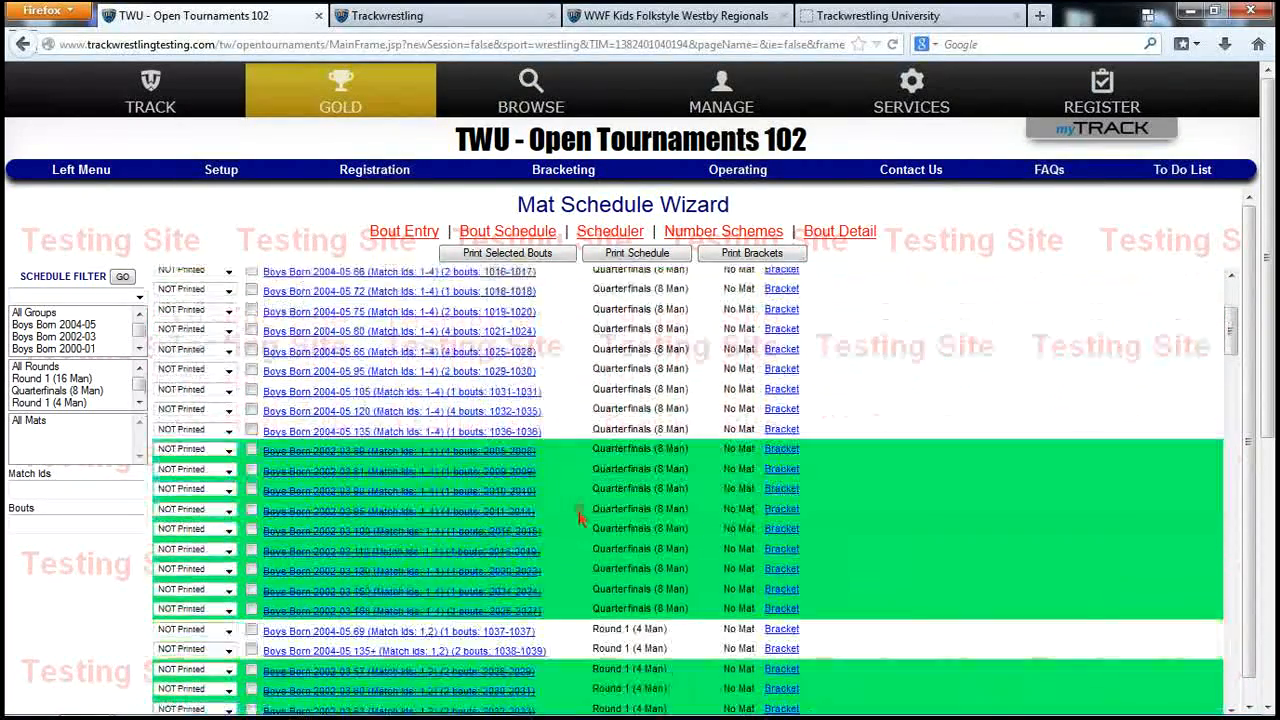
{"action": "left_click", "coordinate": [78, 325]}
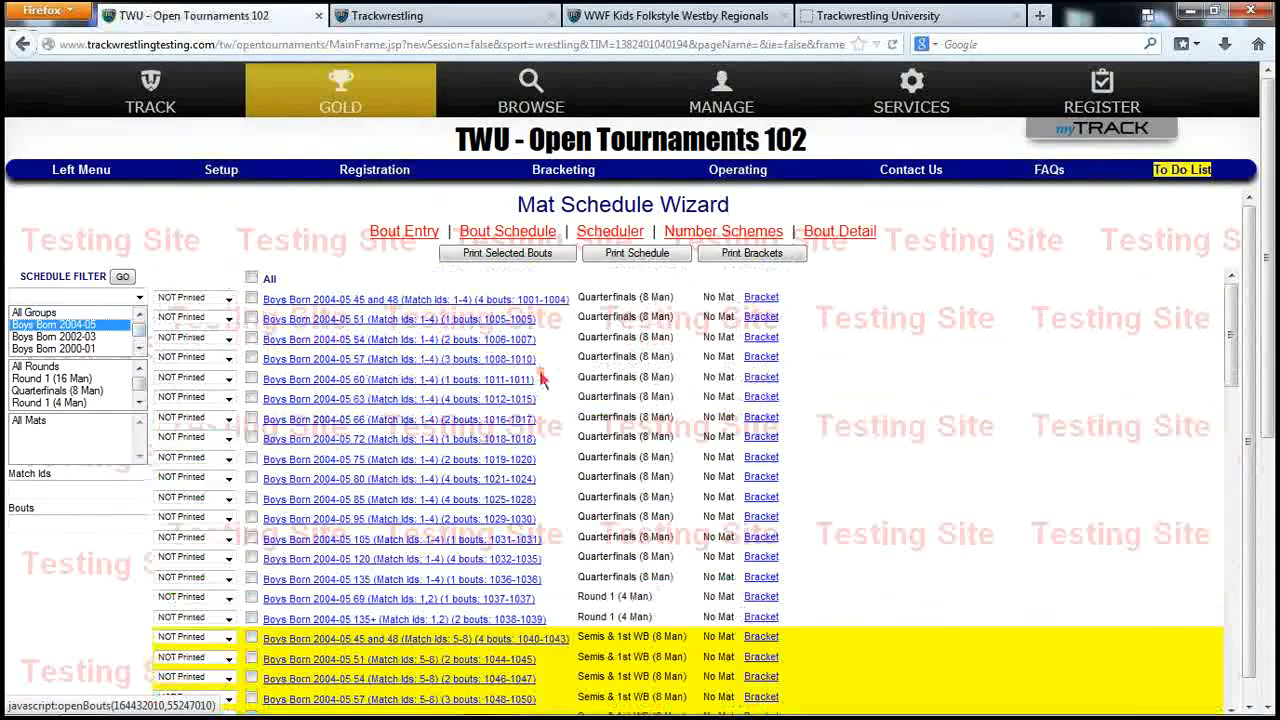
{"action": "left_click", "coordinate": [102, 338]}
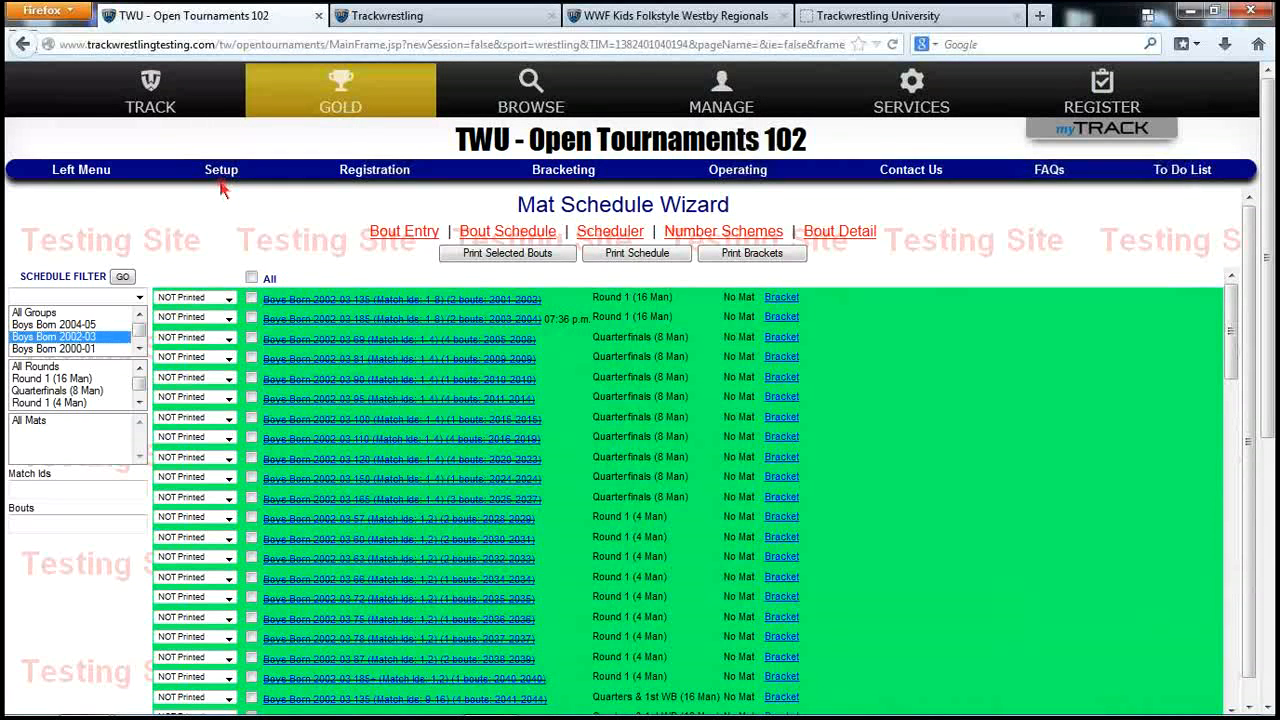
- Review the tournament's bracket types and activate Use Prelims in the tournament settings
{"action": "mouse_move", "coordinate": [217, 171]}
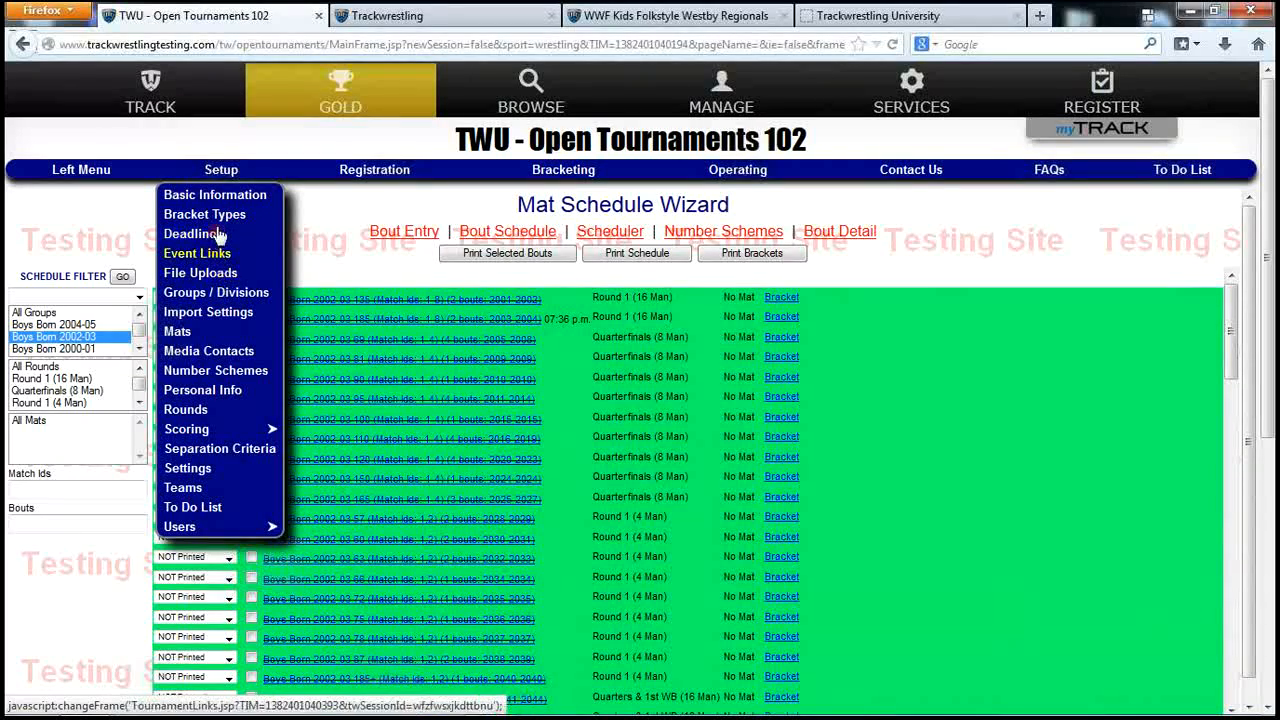
{"action": "left_click", "coordinate": [200, 214]}
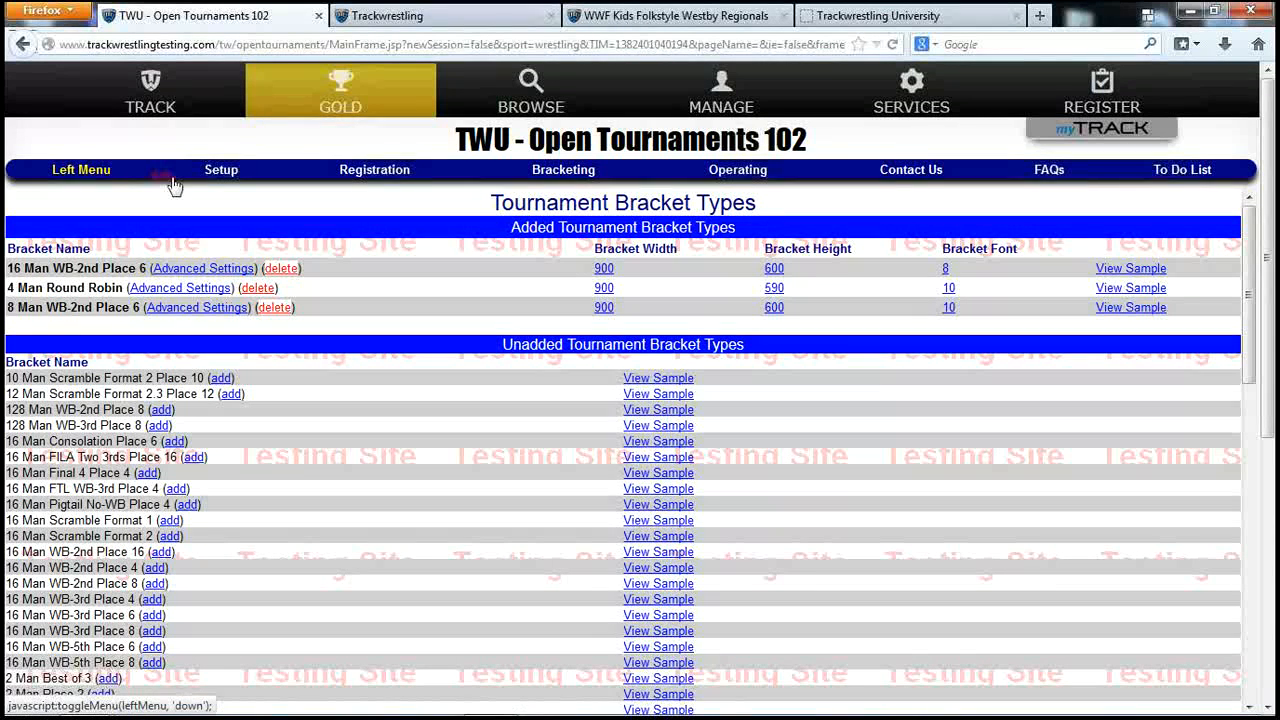
{"action": "left_click", "coordinate": [222, 174]}
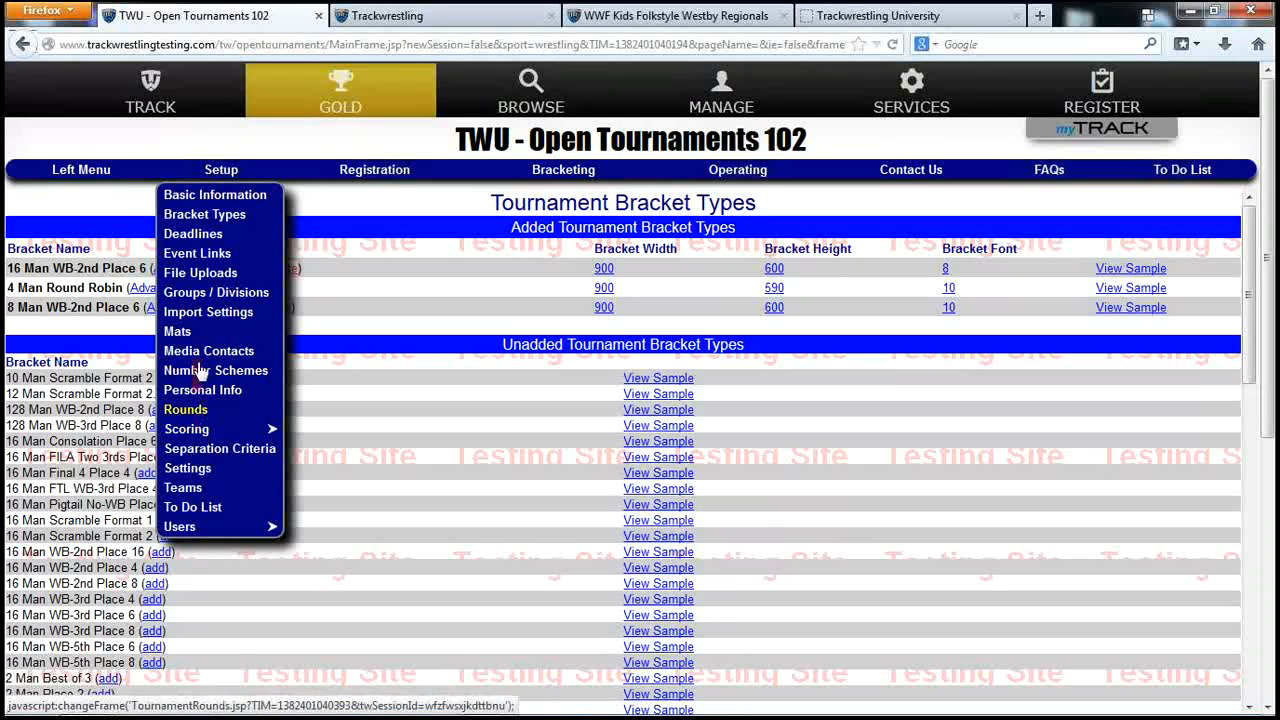
{"action": "left_click", "coordinate": [189, 469]}
{"action": "scroll", "coordinate": [845, 525], "scroll_direction": "down", "scroll_amount": 3}
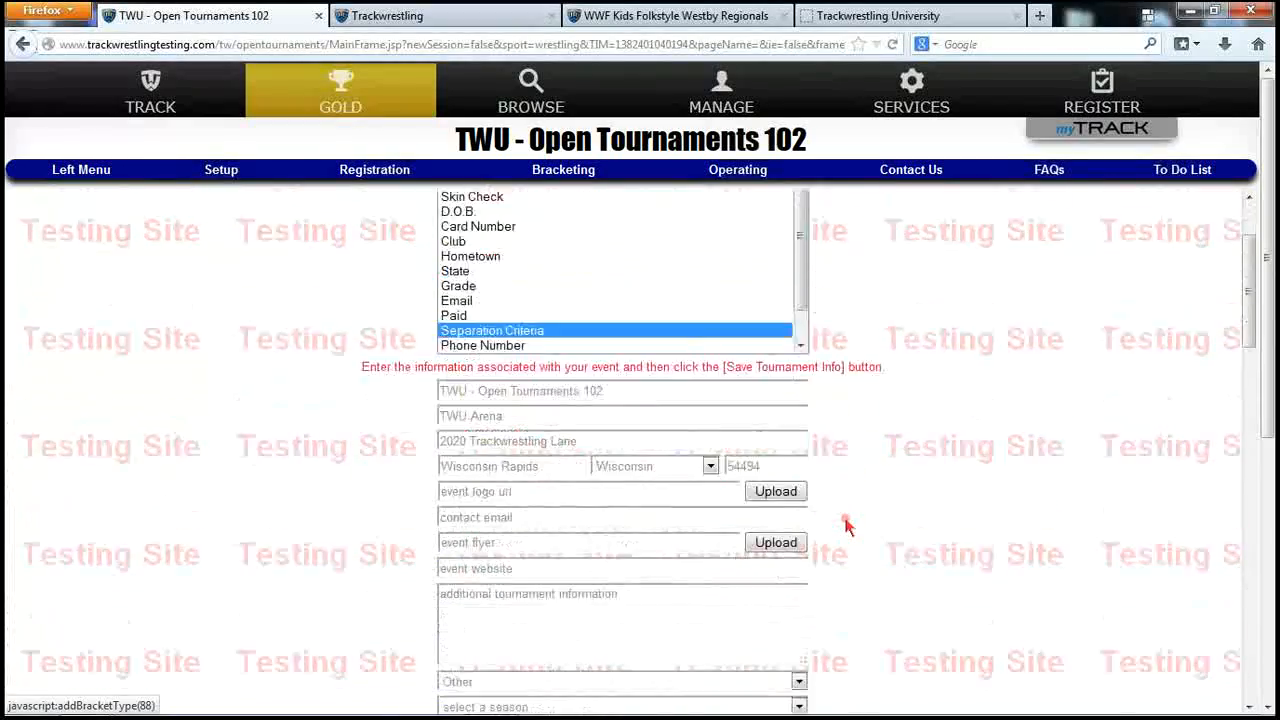
{"action": "scroll", "coordinate": [845, 525], "scroll_direction": "down", "scroll_amount": 10}
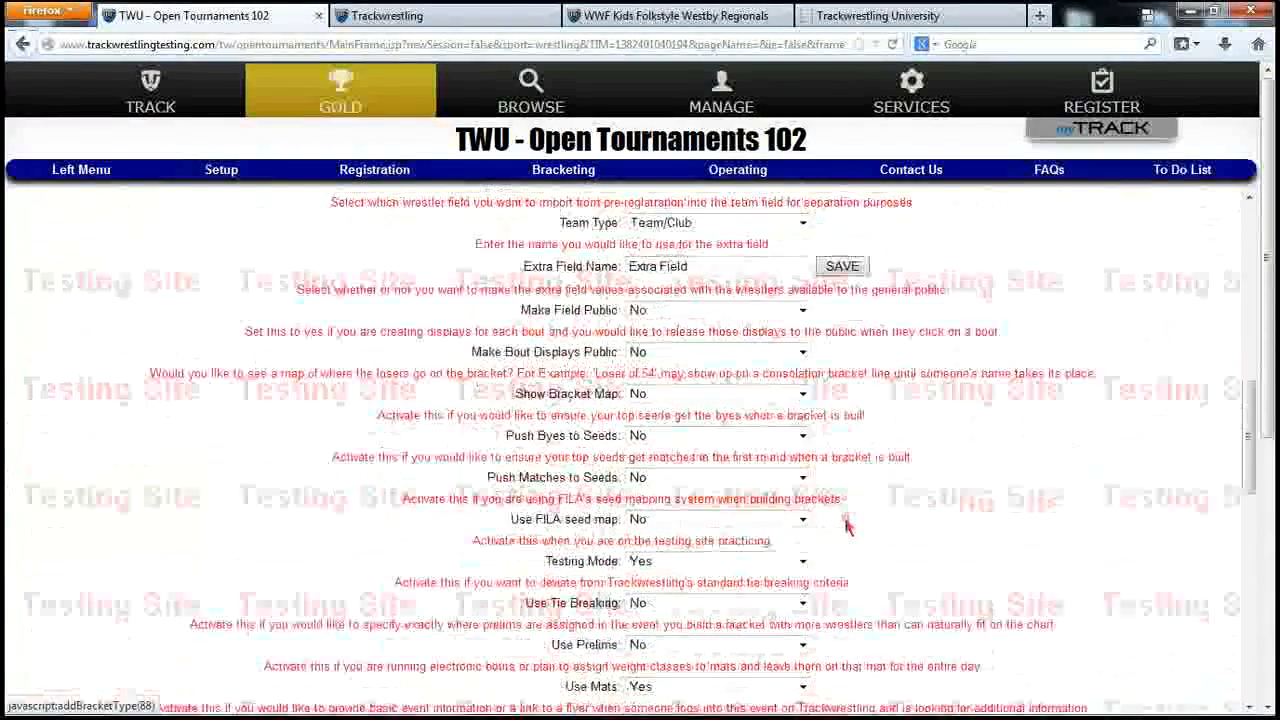
{"action": "scroll", "coordinate": [845, 525], "scroll_direction": "down", "scroll_amount": 1}
{"action": "scroll", "coordinate": [760, 520], "scroll_direction": "down", "scroll_amount": 2}
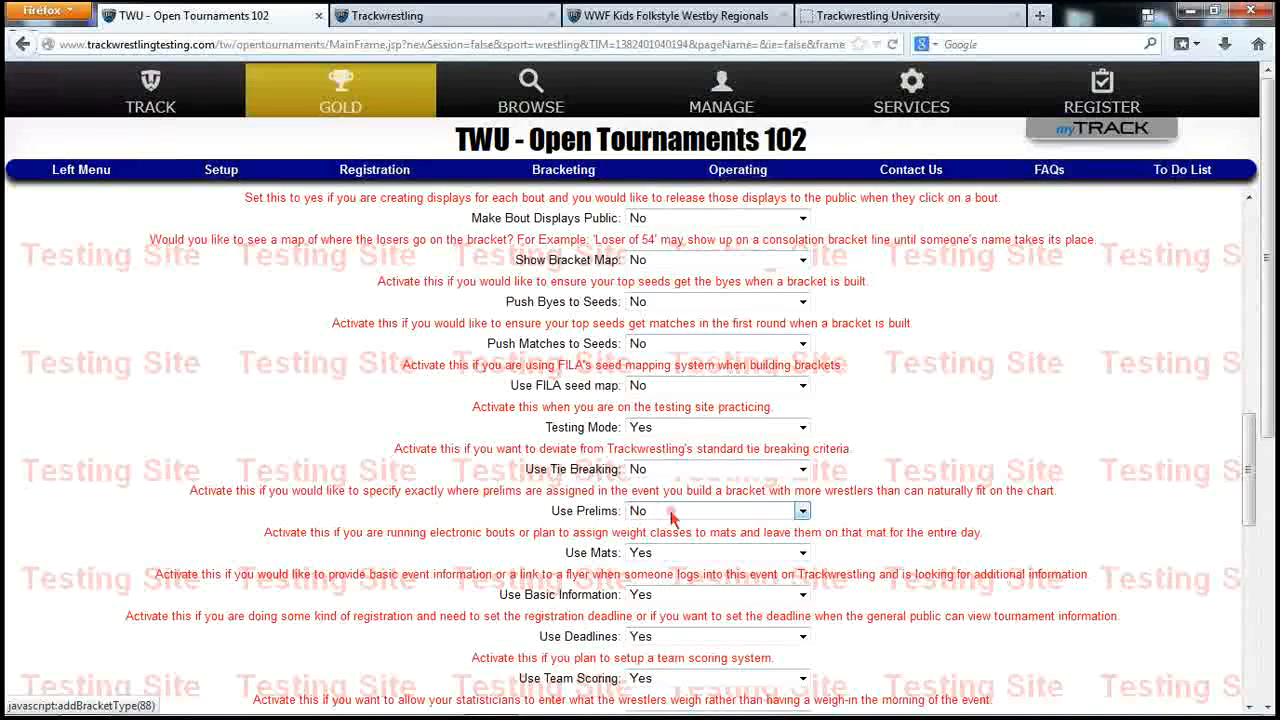
{"action": "left_click", "coordinate": [672, 513]}
{"action": "left_click", "coordinate": [667, 529]}
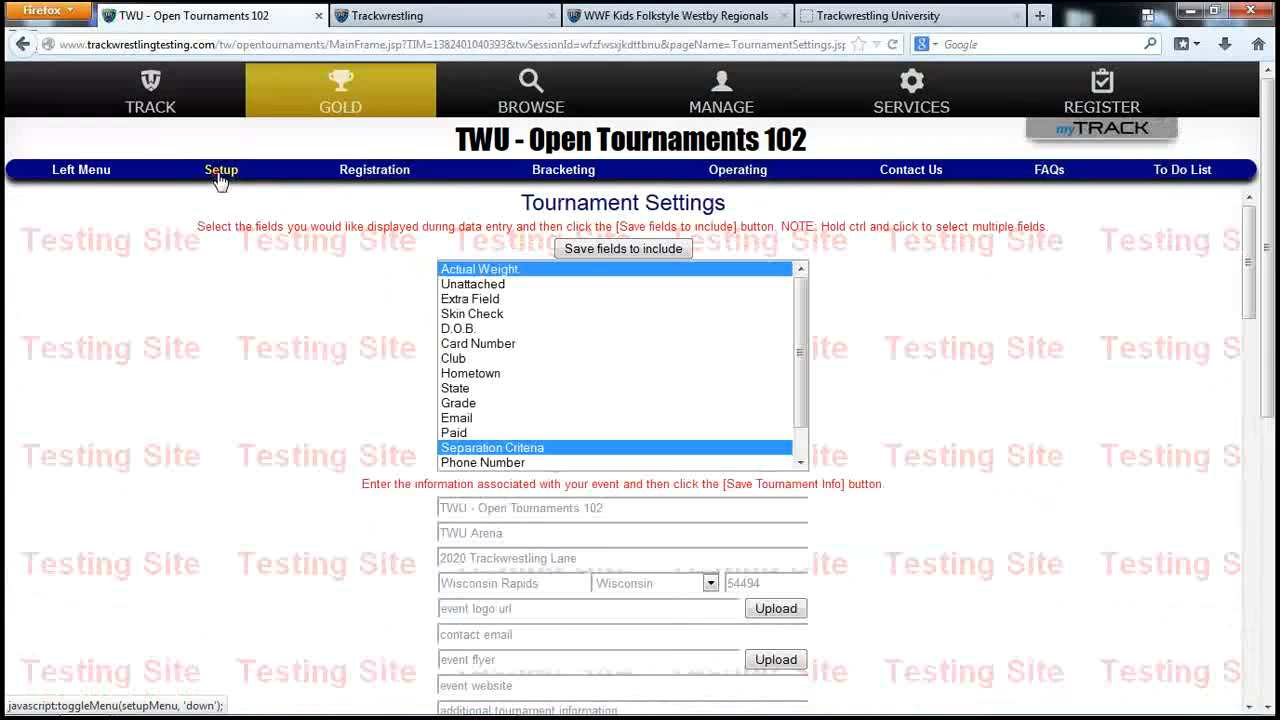
- Open the Prelim Assignments page from the tournament setup
{"action": "left_click", "coordinate": [220, 177]}
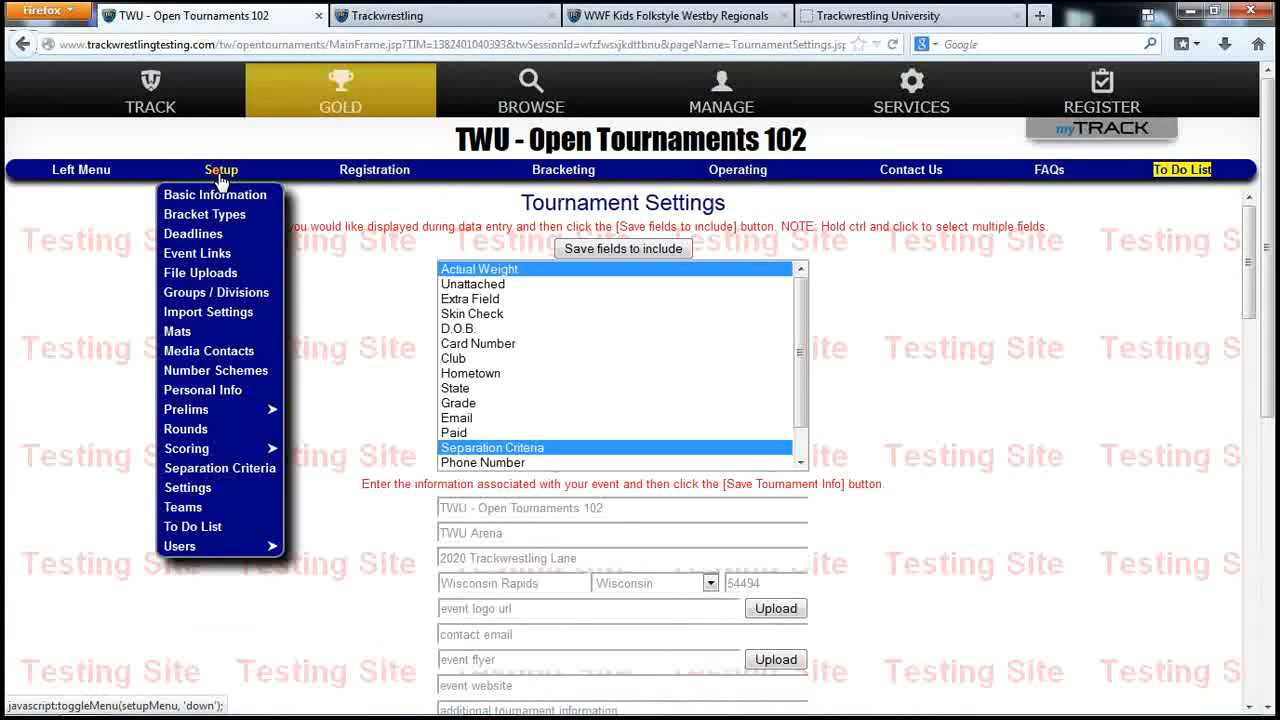
{"action": "left_click", "coordinate": [190, 412]}
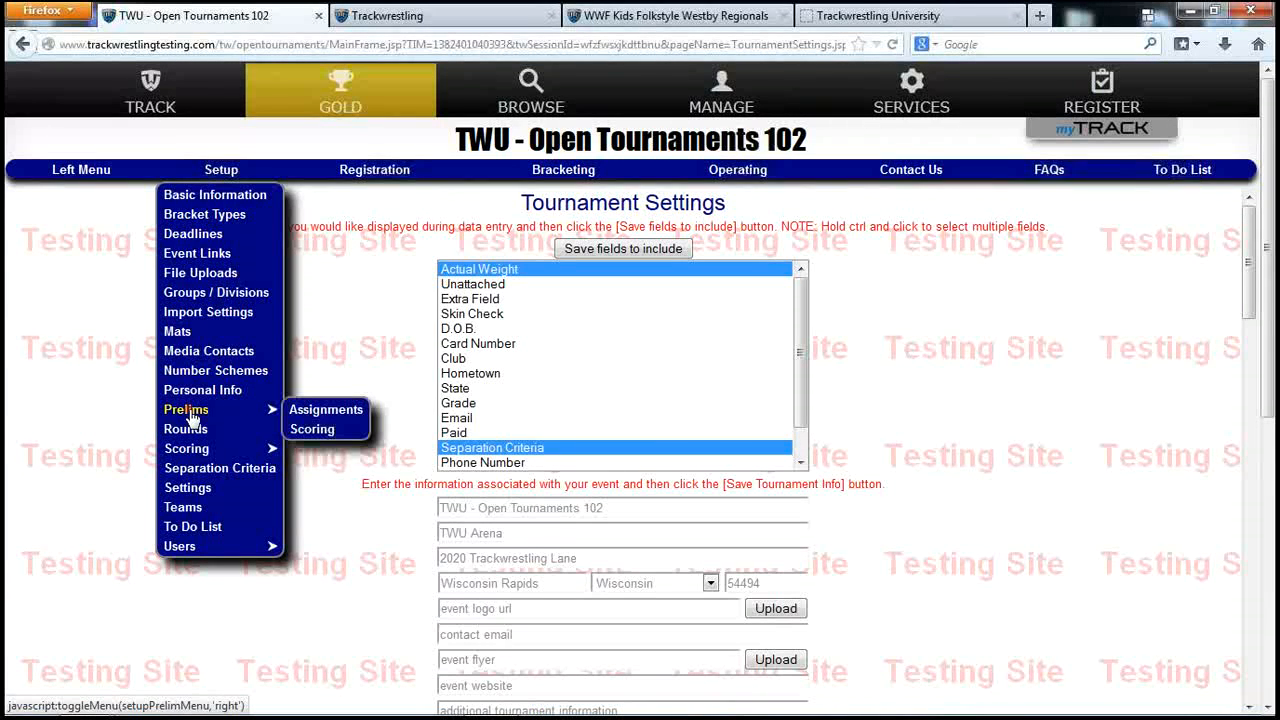
{"action": "left_click", "coordinate": [328, 411]}
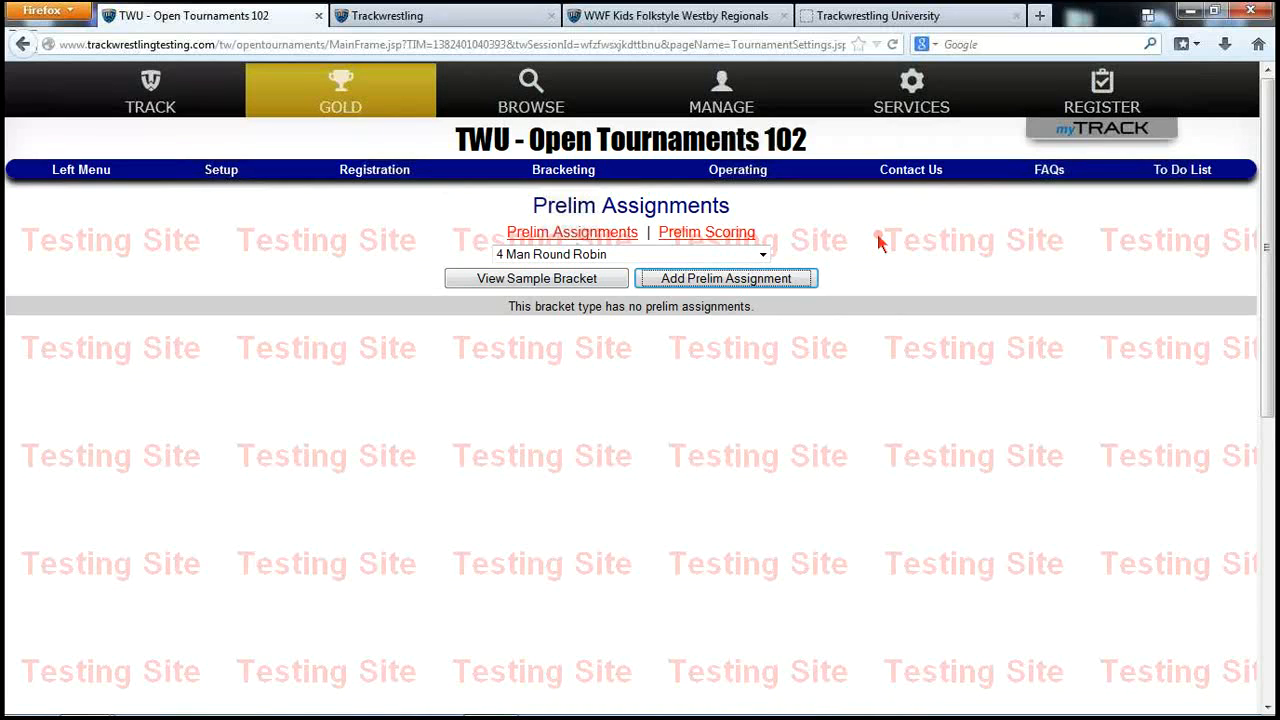
- Choose the 8 Man WB-2nd Place 6 bracket type for prelim assignments and view its sample bracket
{"action": "left_click", "coordinate": [729, 256]}
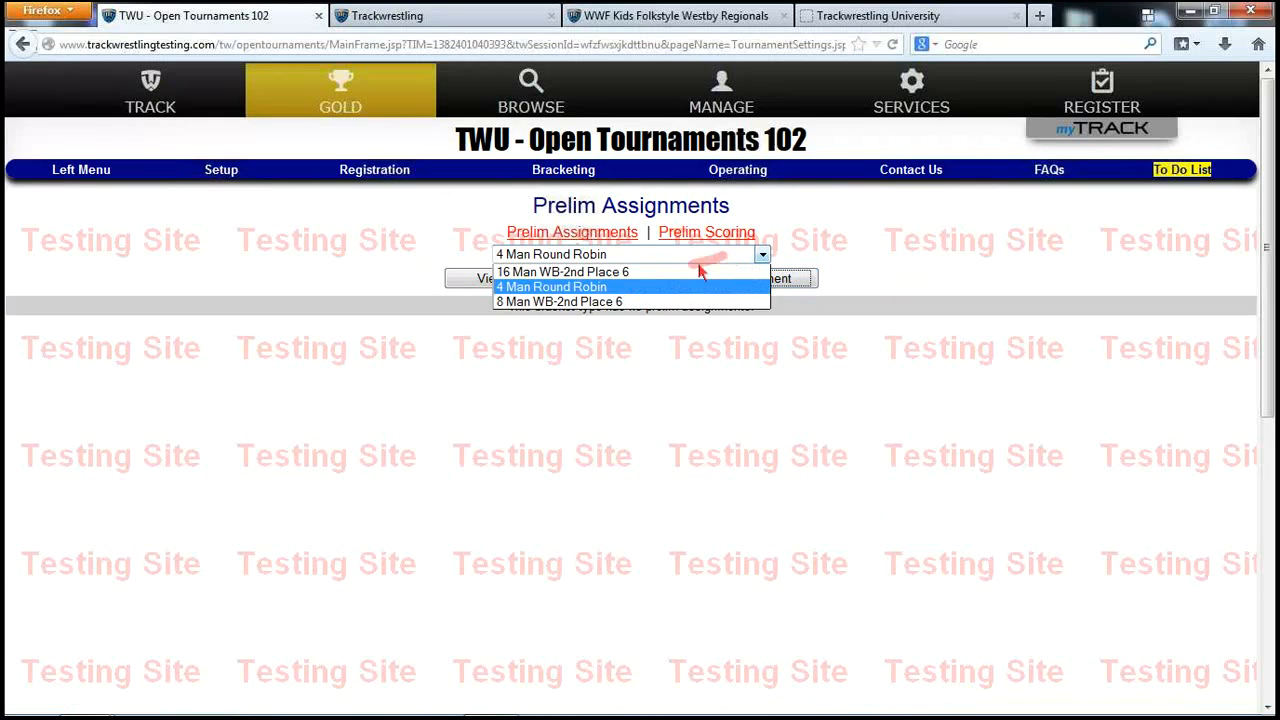
{"action": "left_click", "coordinate": [602, 302]}
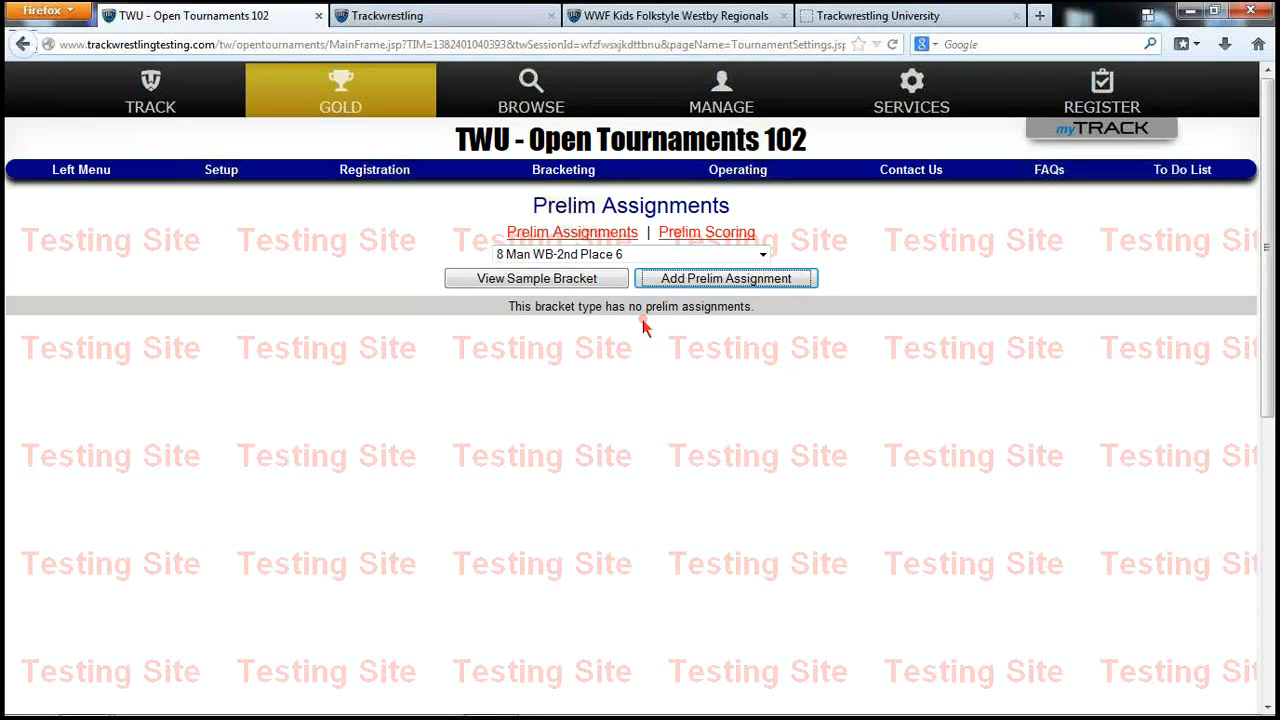
{"action": "left_click", "coordinate": [600, 278]}
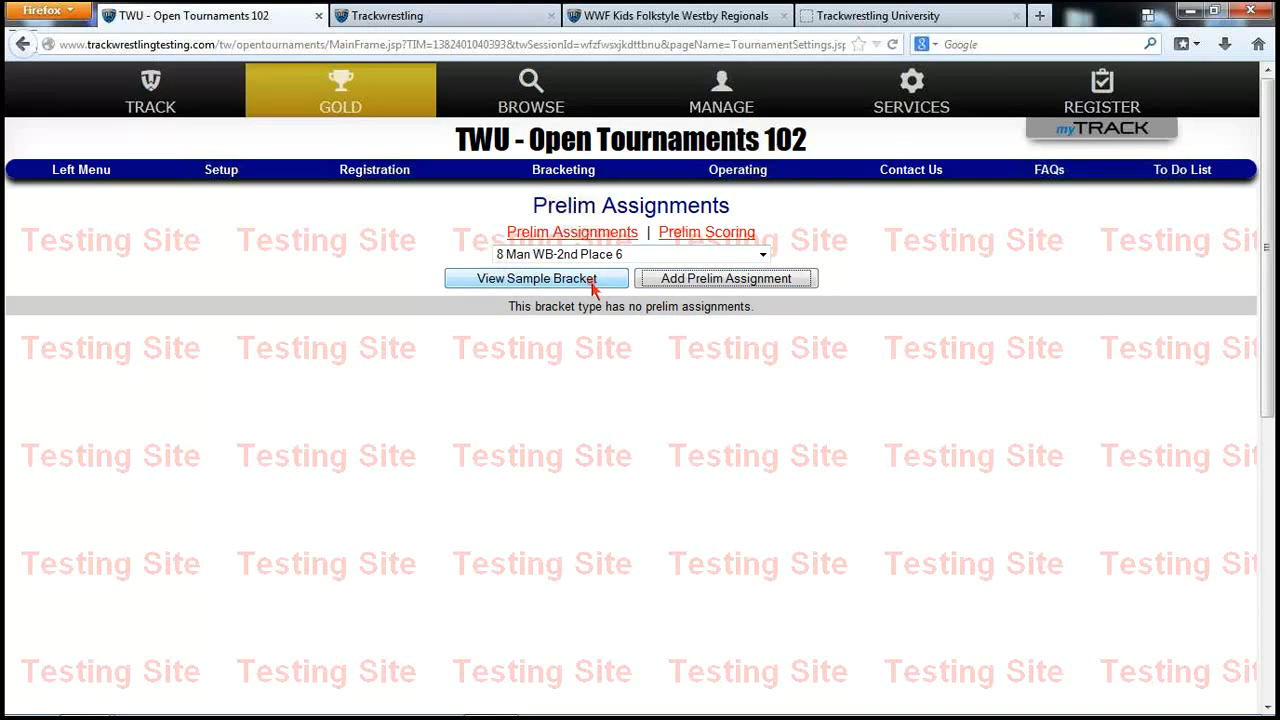
{"action": "left_click", "coordinate": [640, 278]}
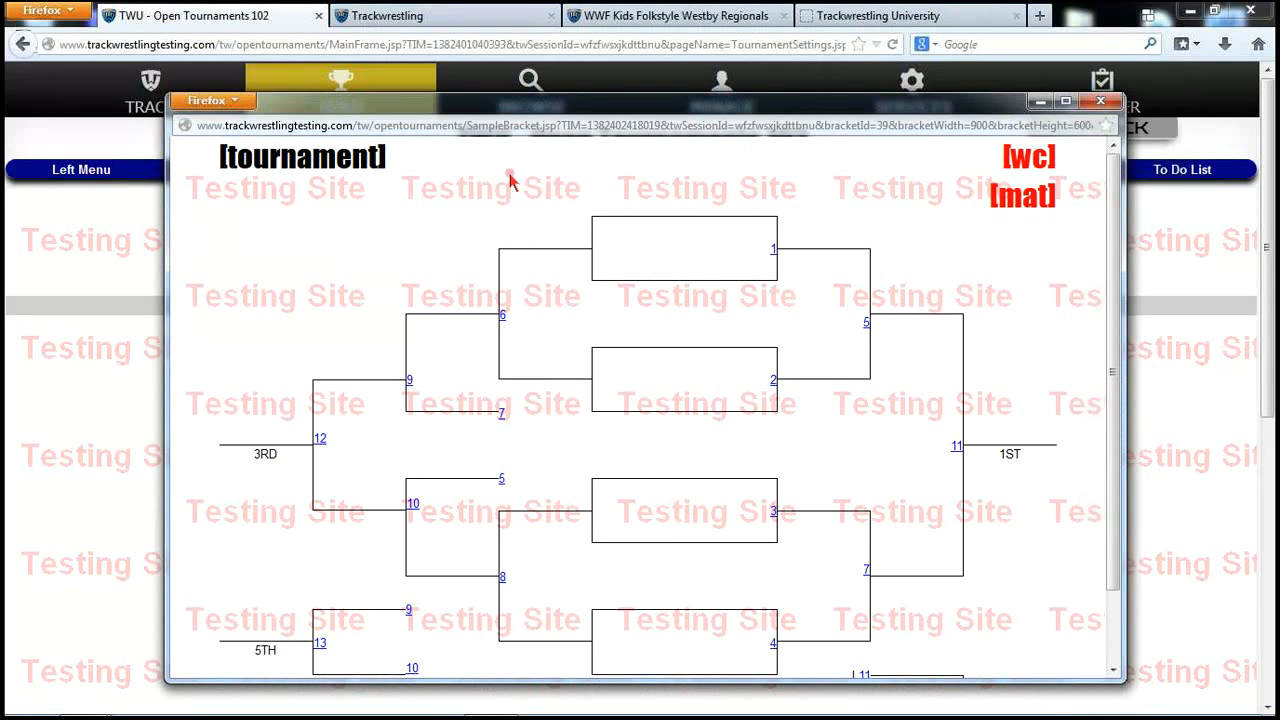
{"action": "left_click", "coordinate": [1038, 104]}
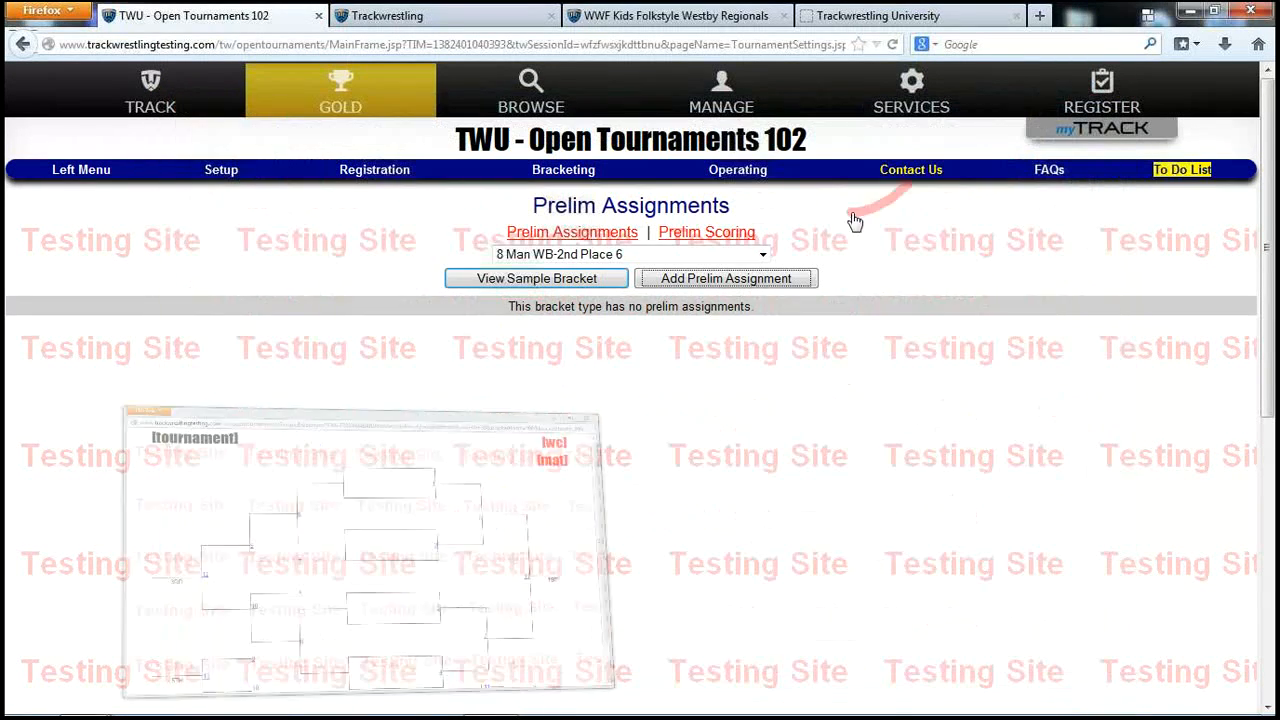
- Start adding a prelim assignment and examine the bout numbers throughout the 8-man sample bracket
{"action": "left_click", "coordinate": [758, 283]}
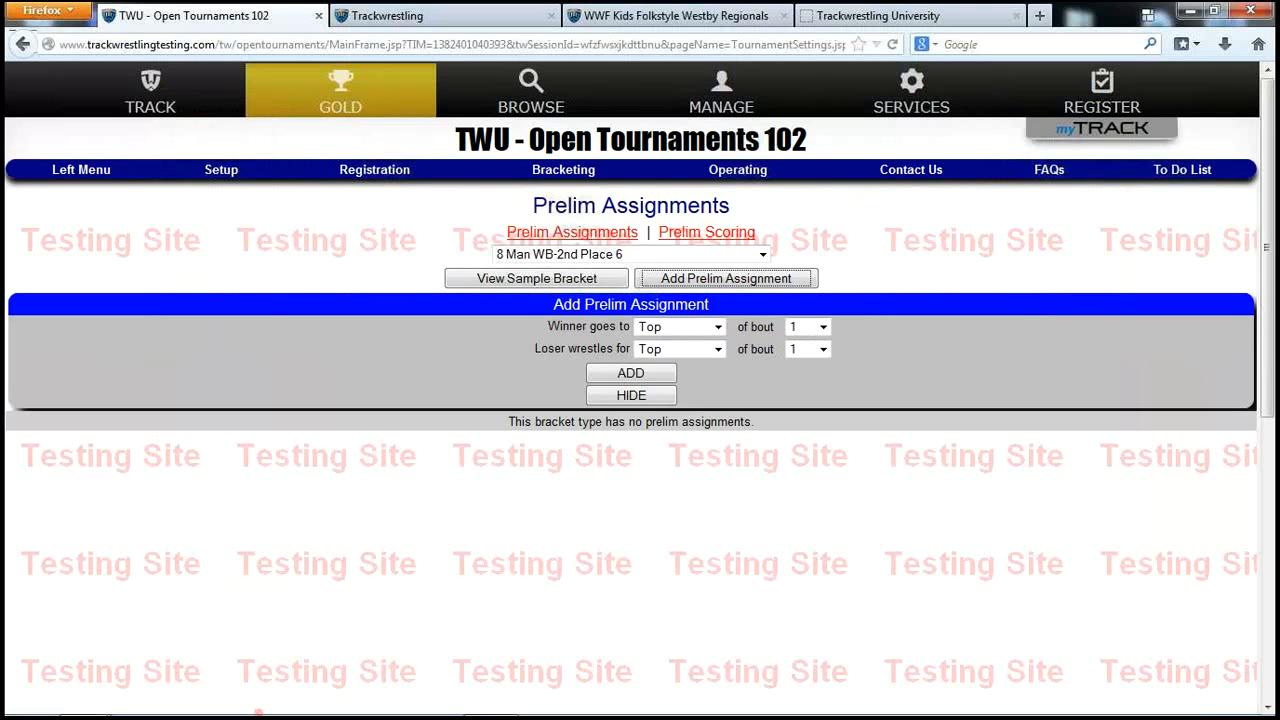
{"action": "mouse_move", "coordinate": [85, 698]}
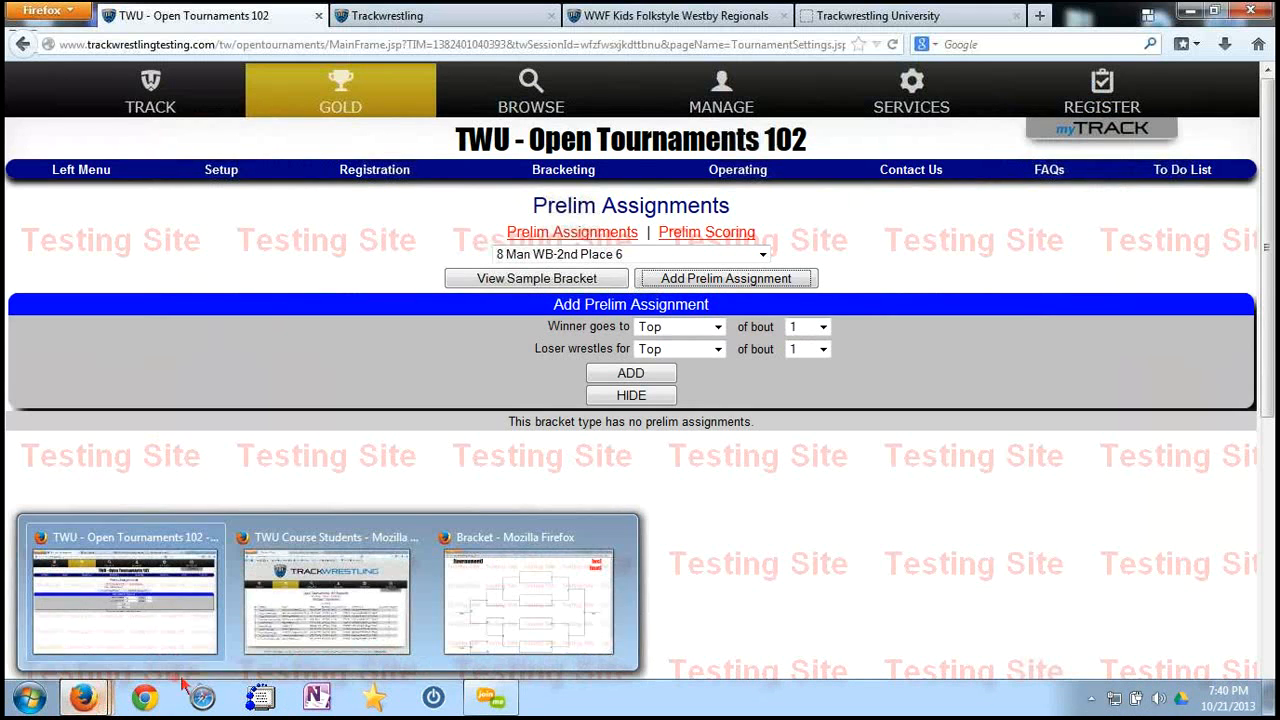
{"action": "left_click", "coordinate": [519, 557]}
{"action": "left_click_drag", "start_coordinate": [738, 108], "coordinate": [779, 86]}
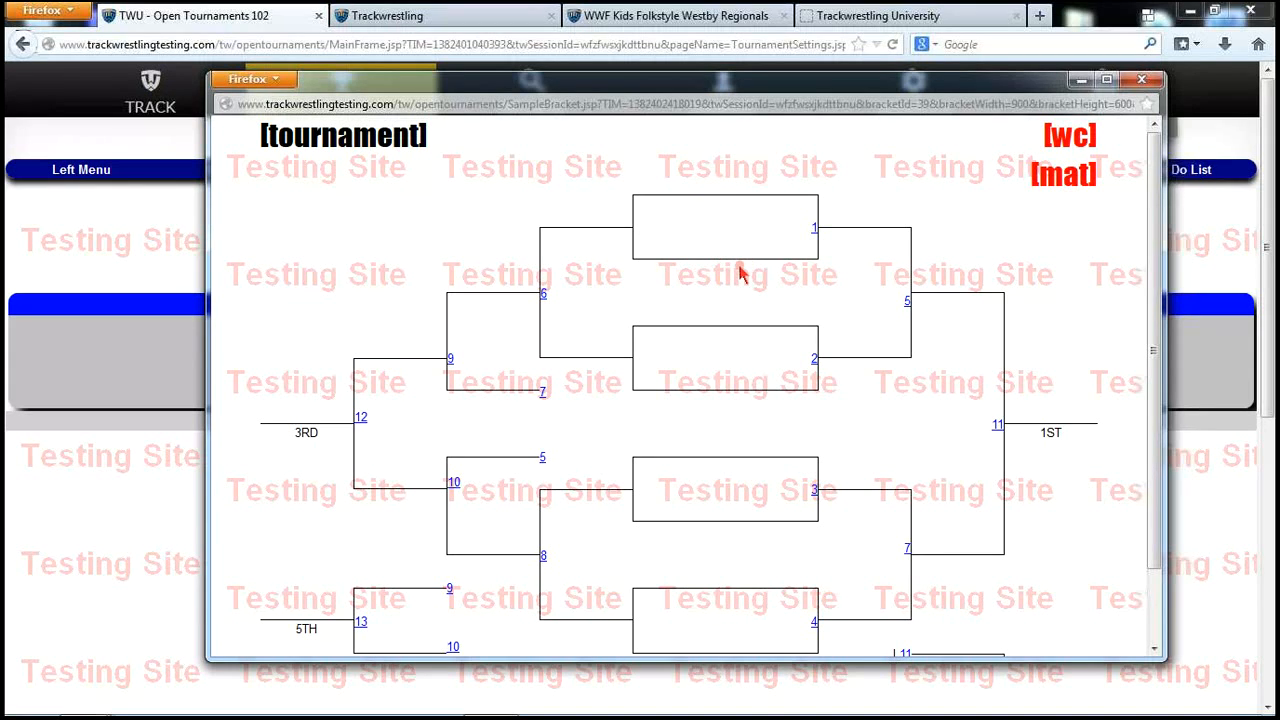
{"action": "scroll", "coordinate": [740, 325], "scroll_direction": "down", "scroll_amount": 2}
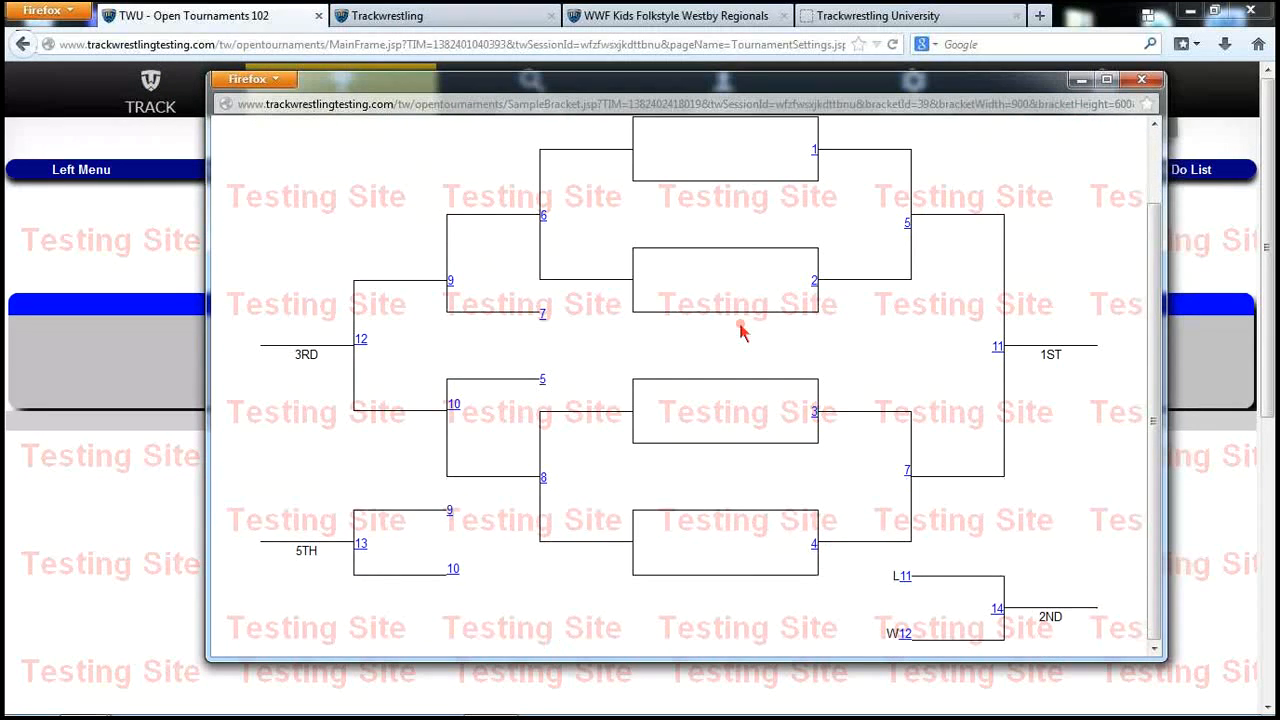
{"action": "scroll", "coordinate": [740, 325], "scroll_direction": "up", "scroll_amount": 2}
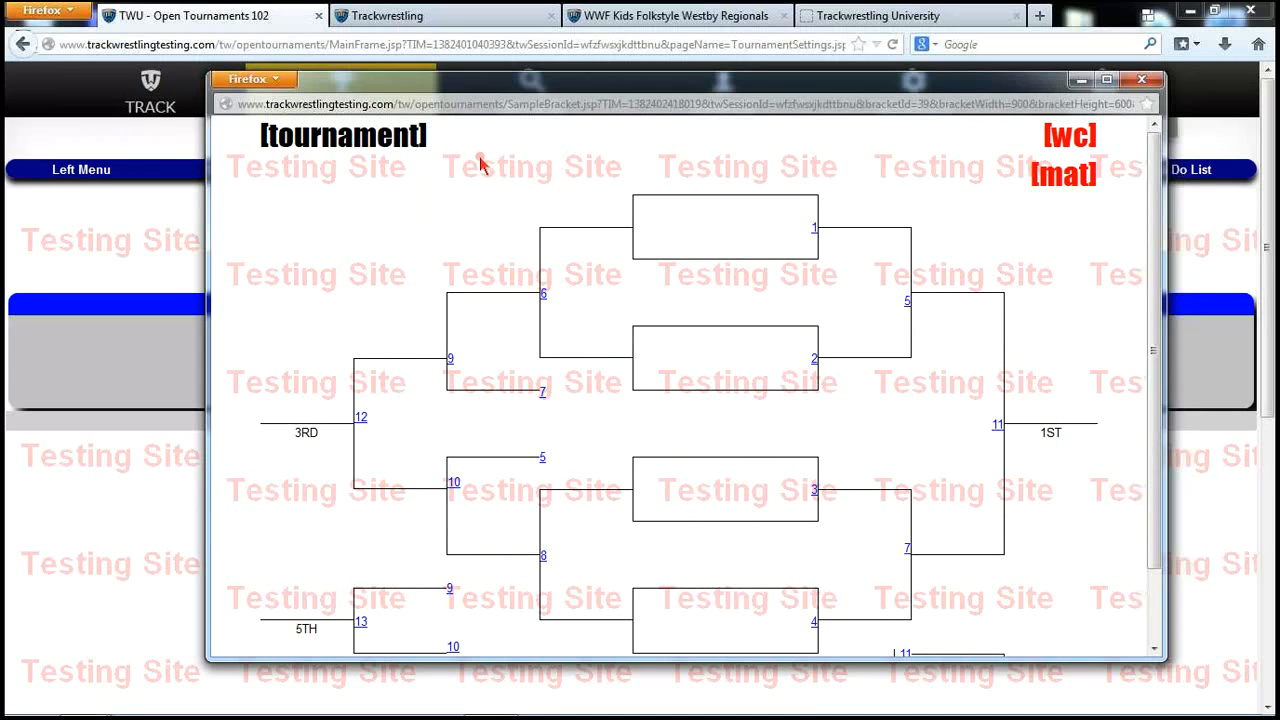
{"action": "scroll", "coordinate": [686, 330], "scroll_direction": "down", "scroll_amount": 2}
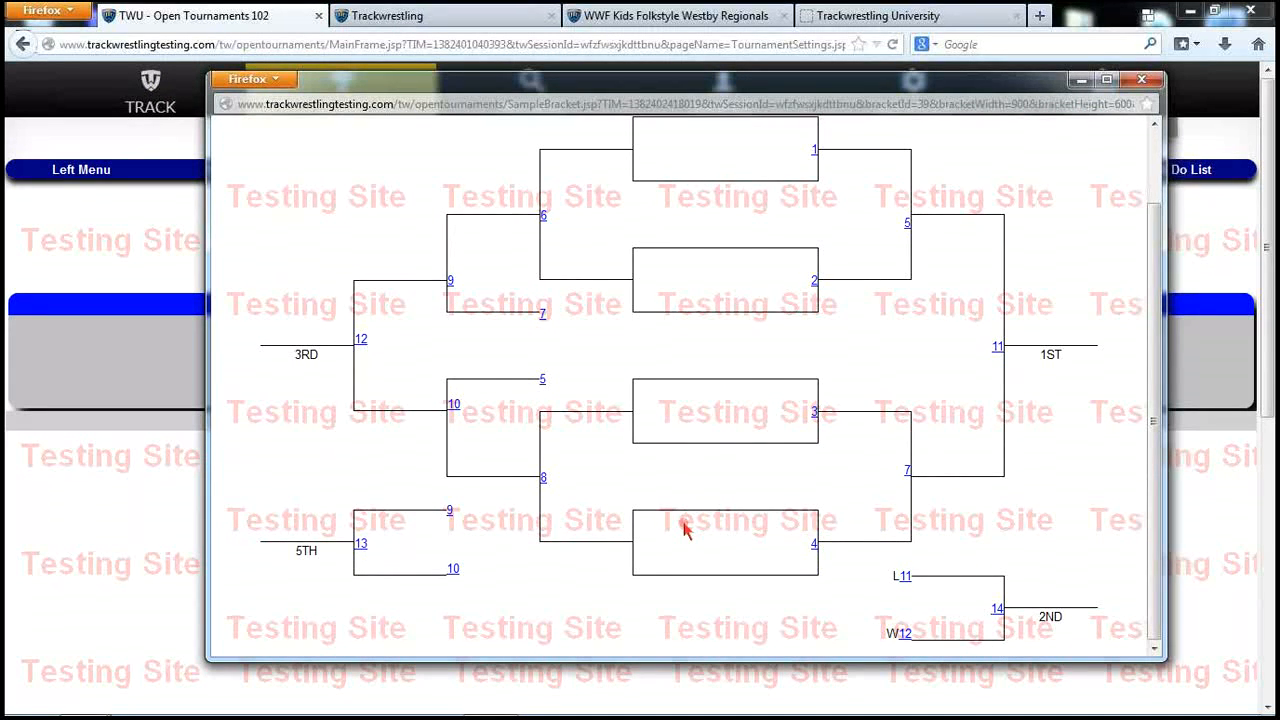
{"action": "left_click", "coordinate": [1079, 86]}
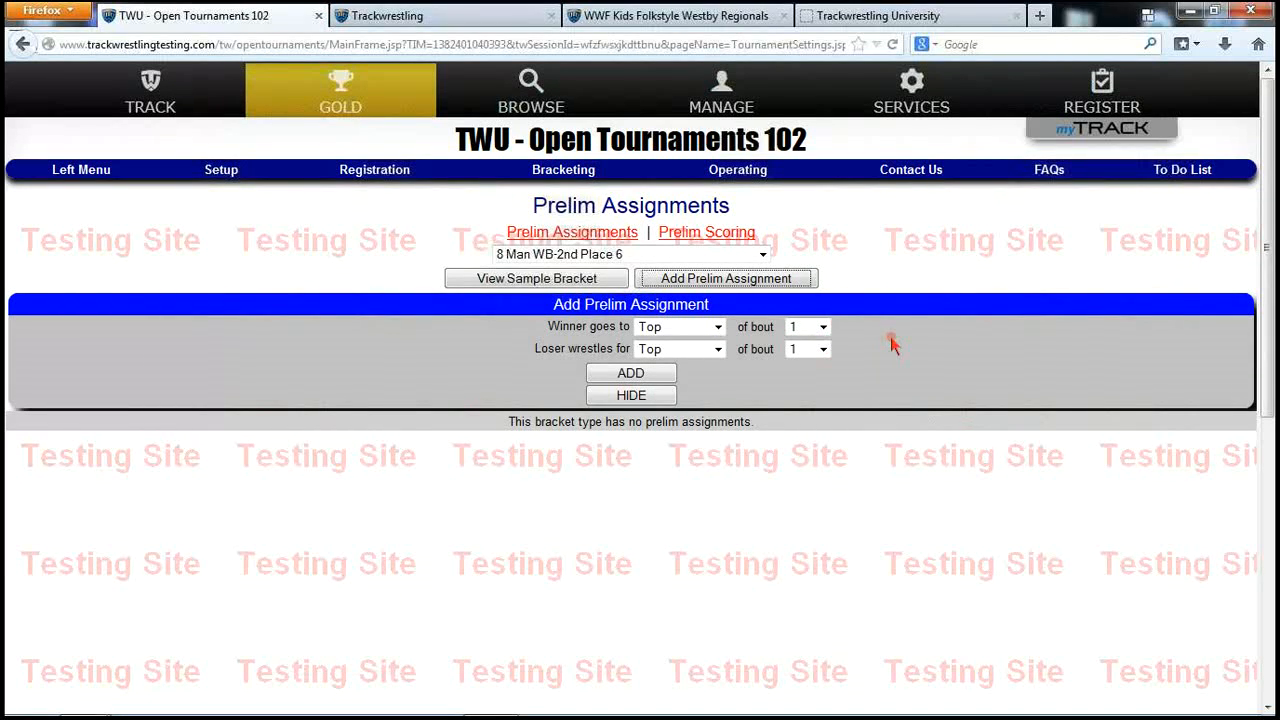
- Set the prelim winner to go to the bottom of bout 1, checking that position on the sample bracket
{"action": "left_click", "coordinate": [717, 328]}
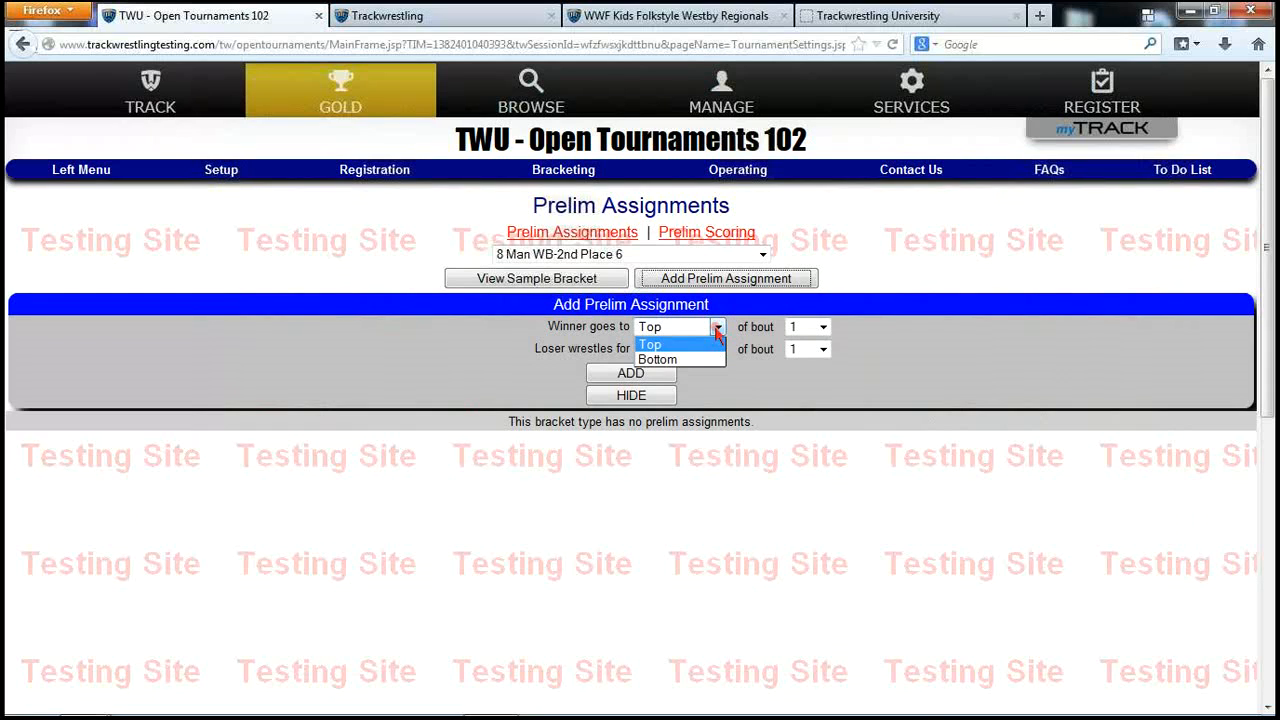
{"action": "left_click", "coordinate": [684, 359]}
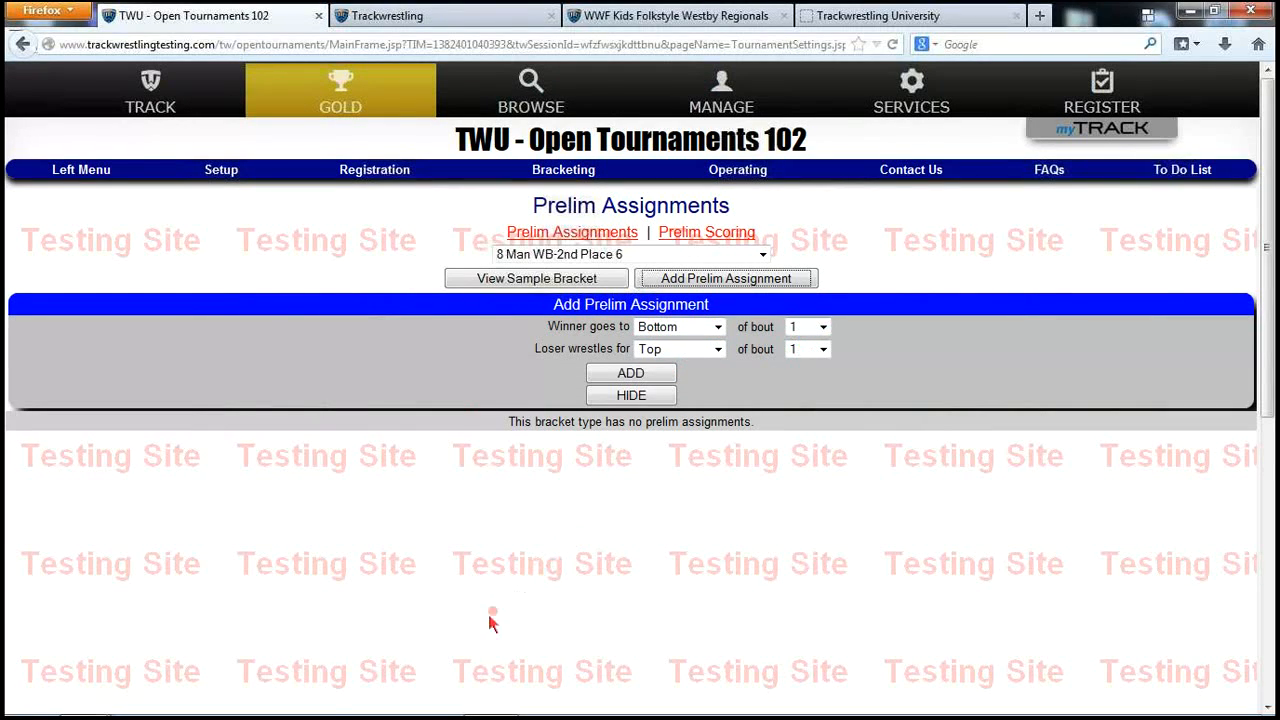
{"action": "mouse_move", "coordinate": [84, 698]}
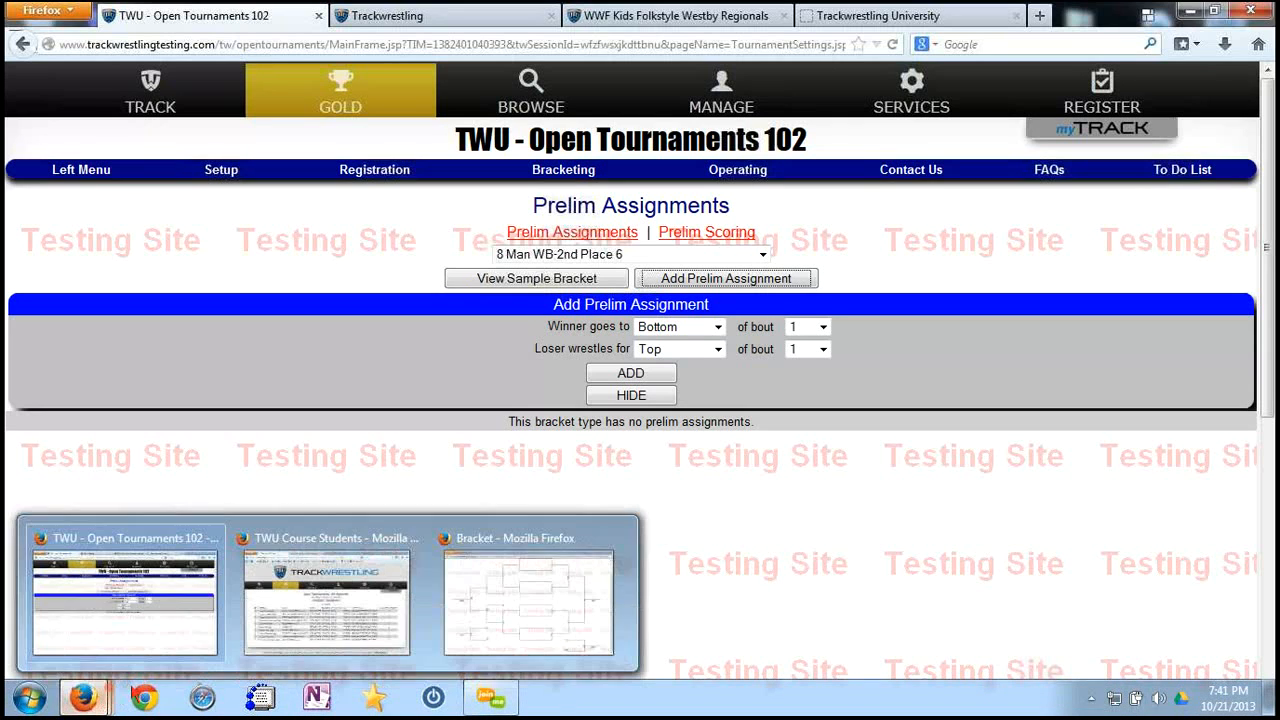
{"action": "left_click", "coordinate": [528, 600]}
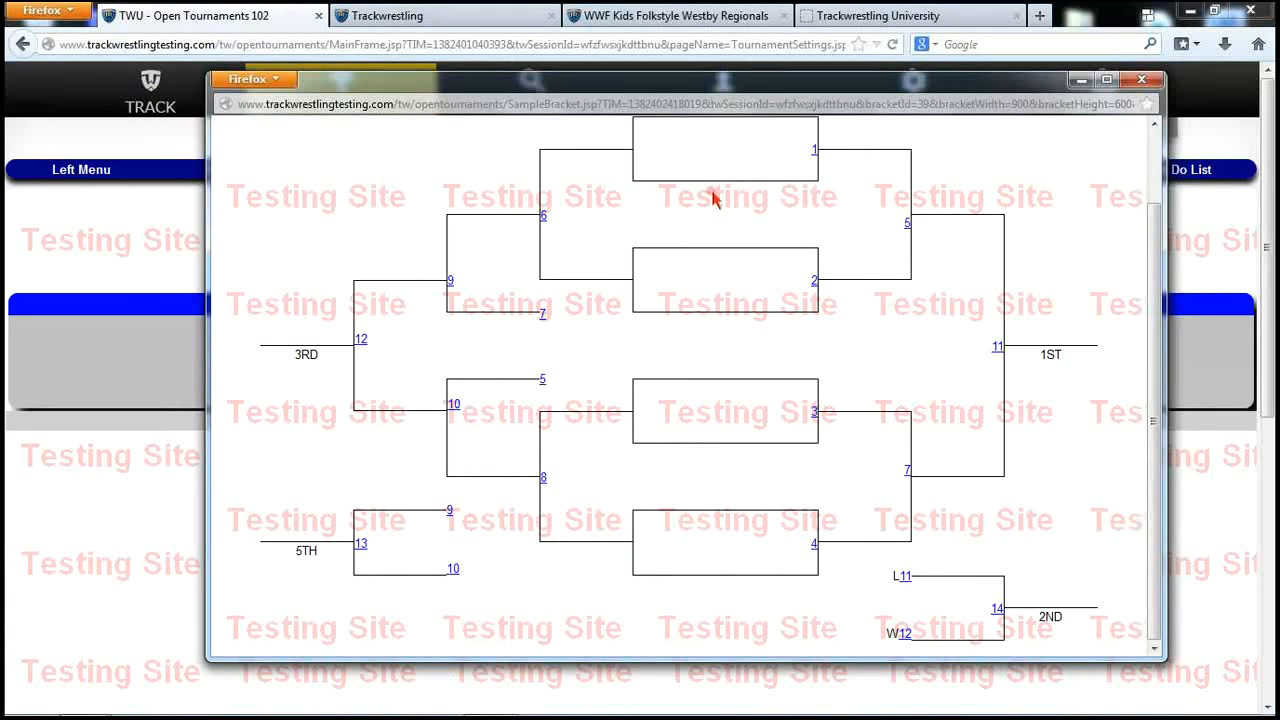
{"action": "scroll", "coordinate": [712, 198], "scroll_direction": "up", "scroll_amount": 3}
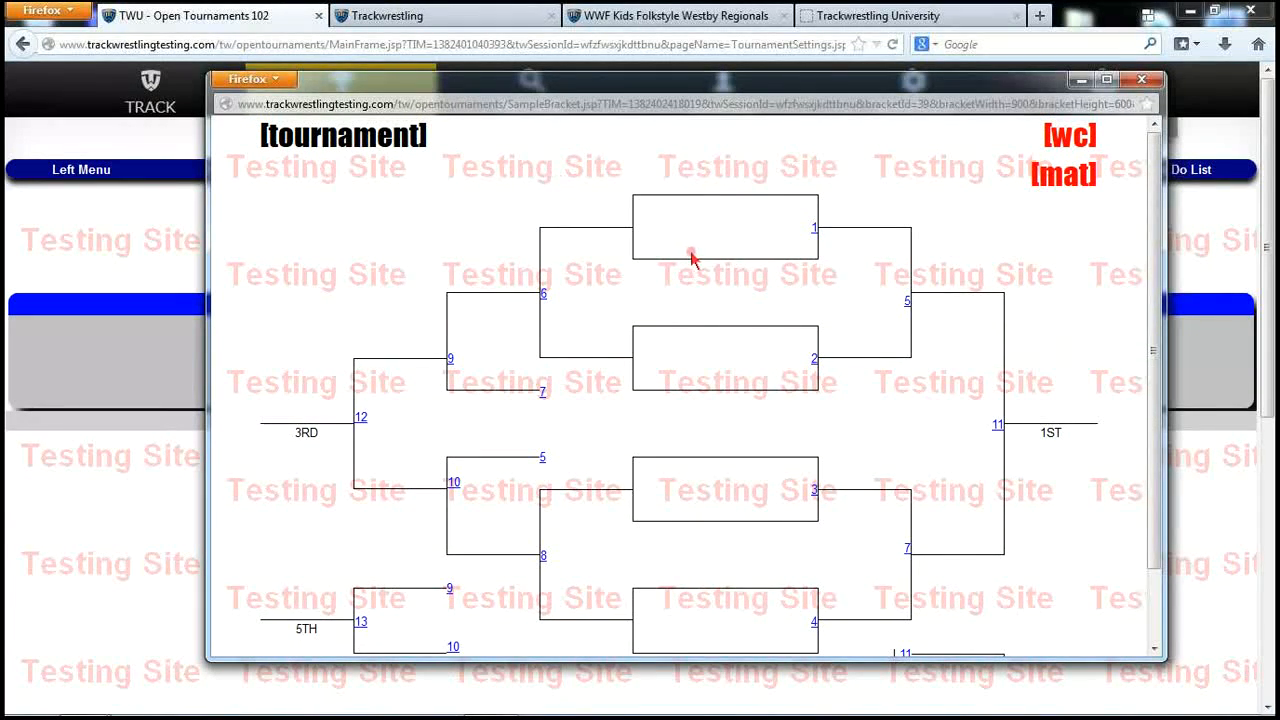
{"action": "left_click", "coordinate": [1080, 80]}
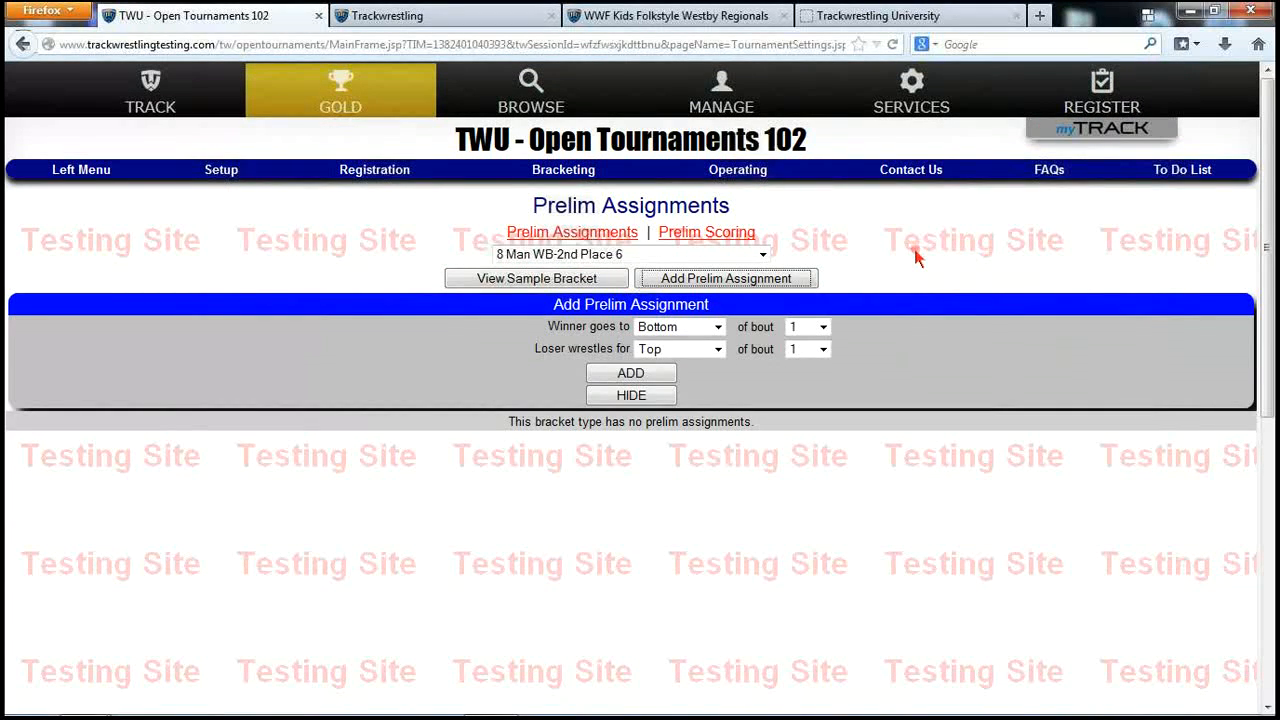
- Set the prelim loser to wrestle for the bottom of bout 8 and add the assignment
{"action": "left_click", "coordinate": [717, 350]}
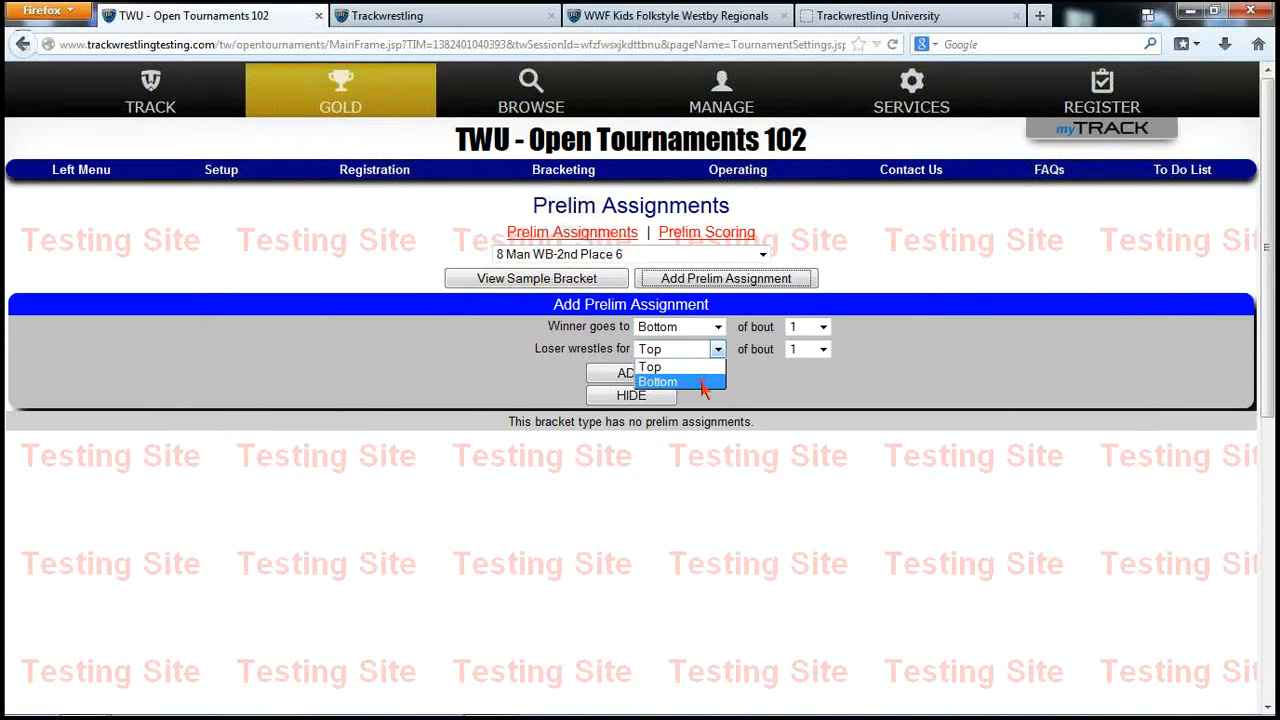
{"action": "left_click", "coordinate": [703, 382]}
{"action": "left_click", "coordinate": [822, 350]}
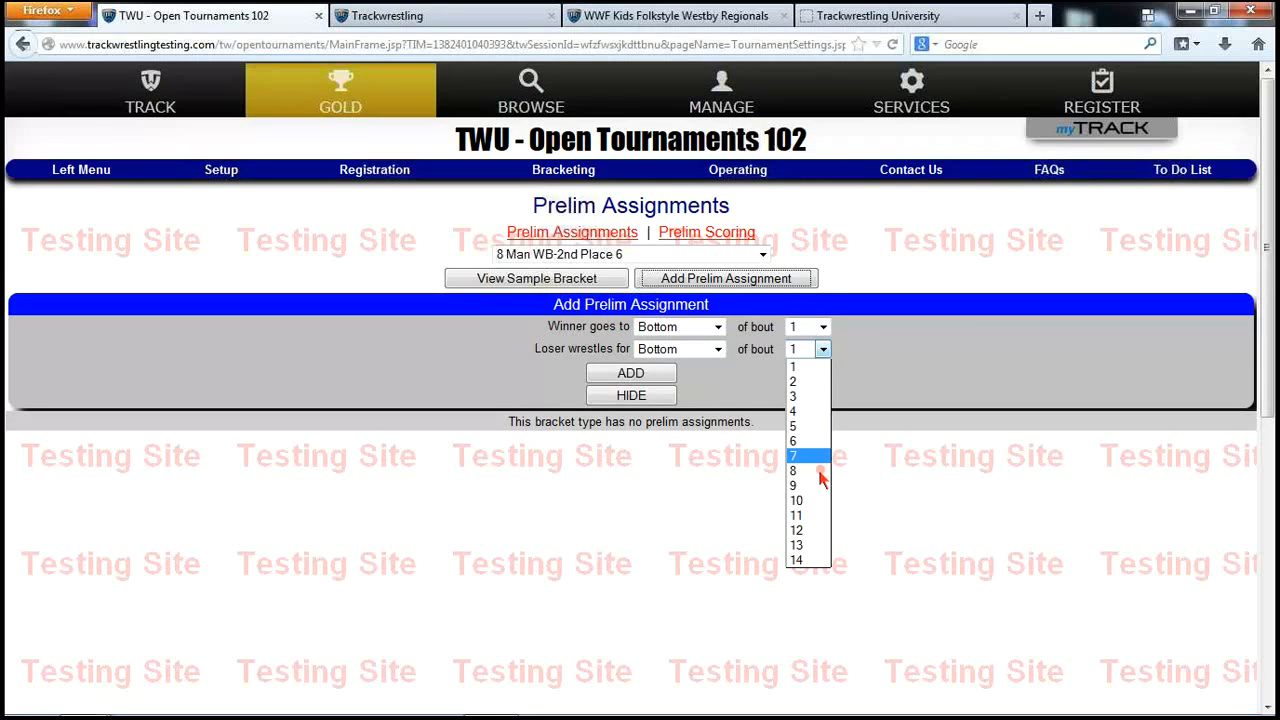
{"action": "left_click", "coordinate": [819, 471]}
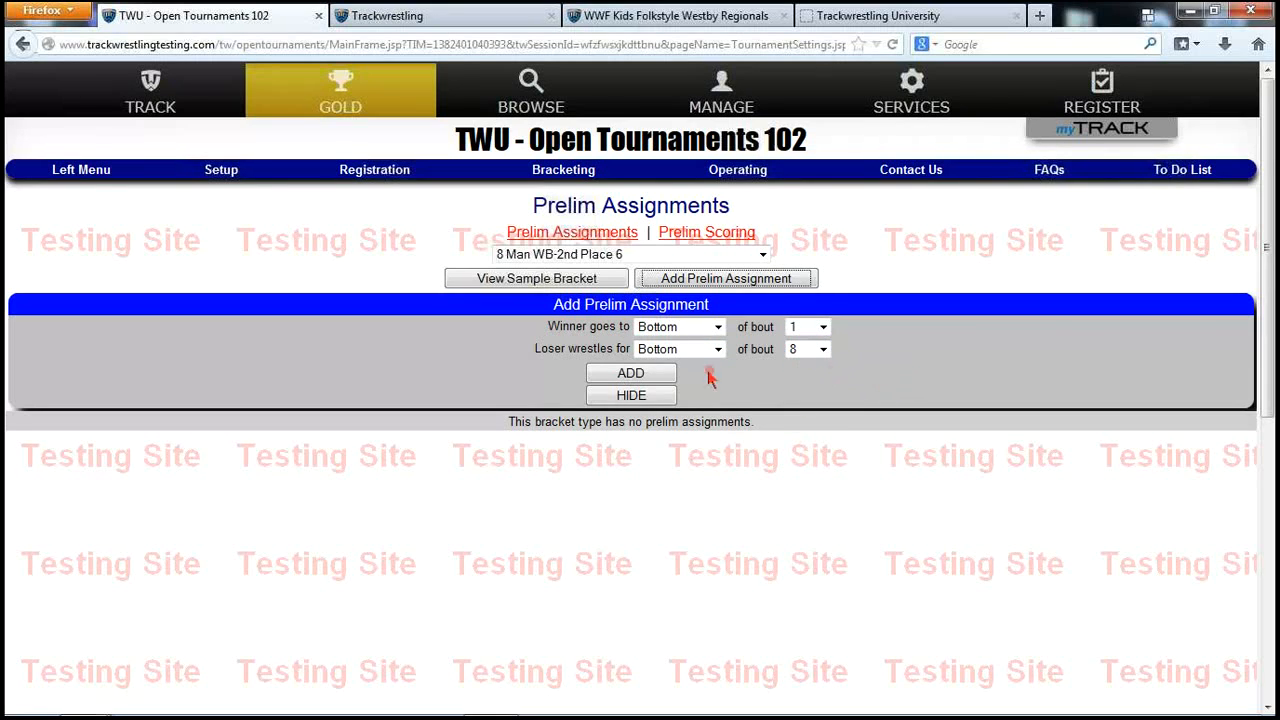
{"action": "left_click", "coordinate": [655, 372]}
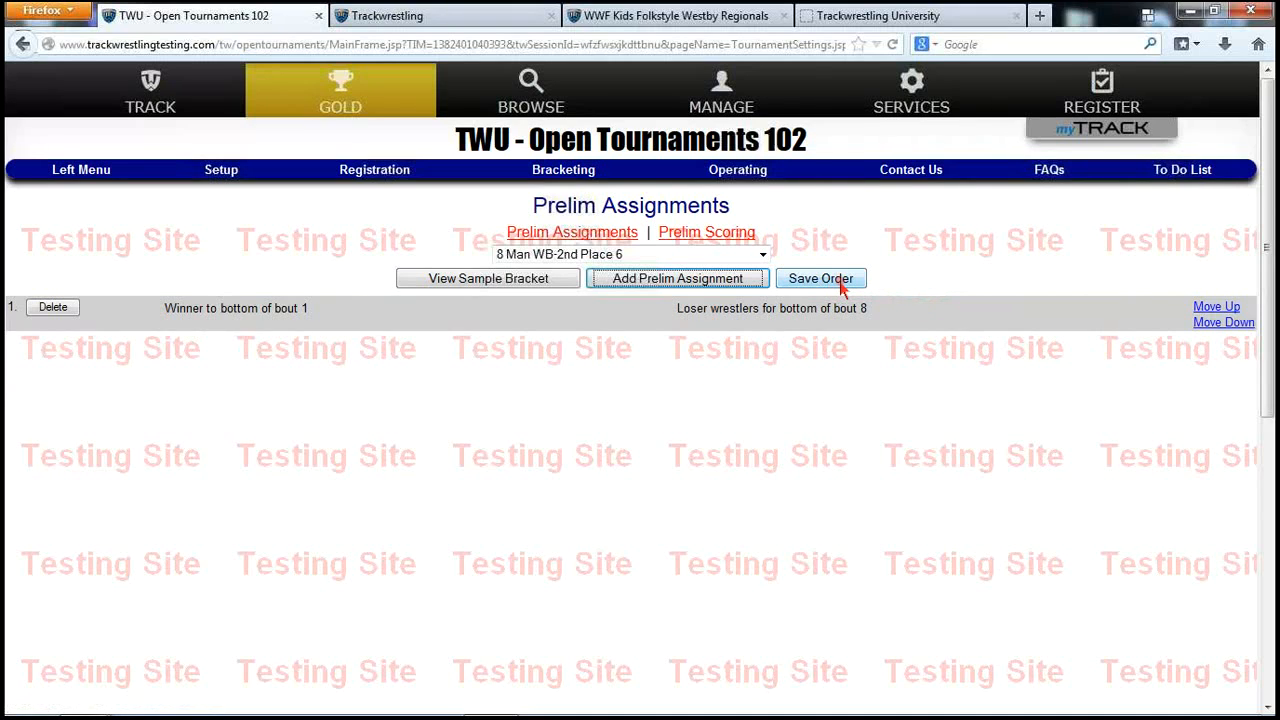
- Check the Score Prelims option and the advancement points in the prelim scoring settings
{"action": "left_click", "coordinate": [699, 236]}
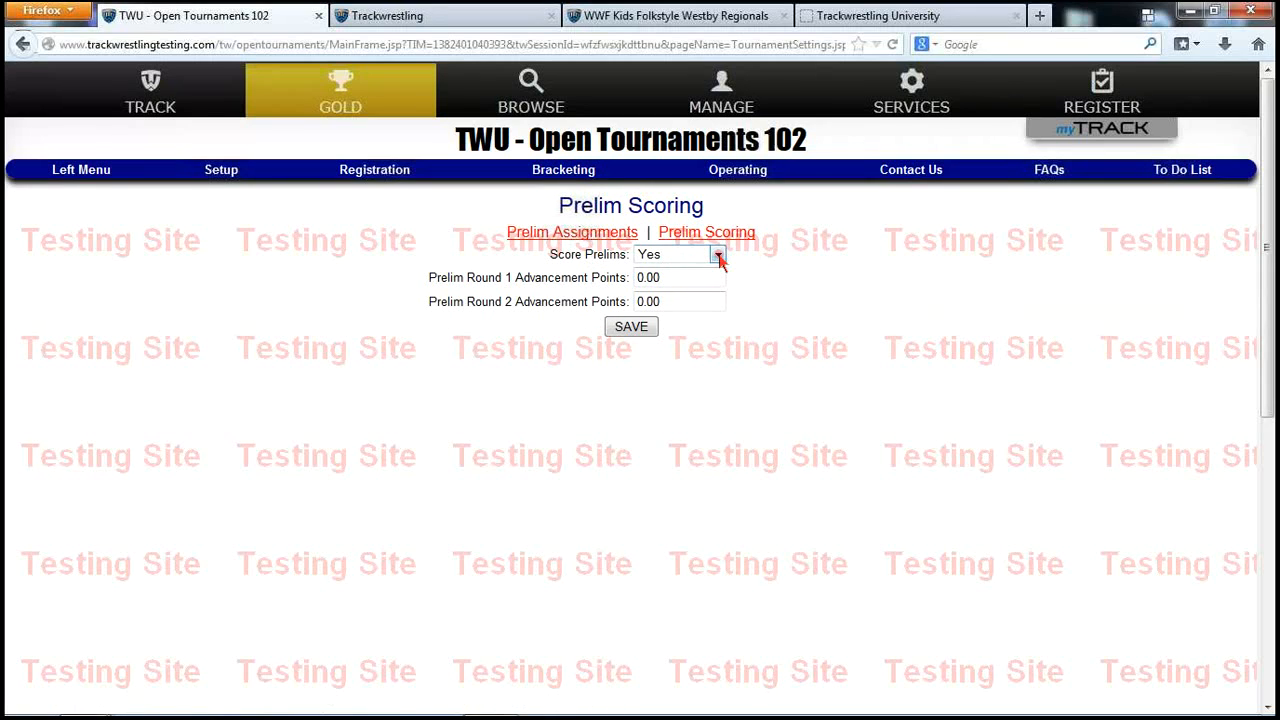
{"action": "left_click", "coordinate": [719, 257]}
{"action": "left_click", "coordinate": [700, 279]}
- Add a tournament round named Prelim Round 1
{"action": "left_click", "coordinate": [219, 180]}
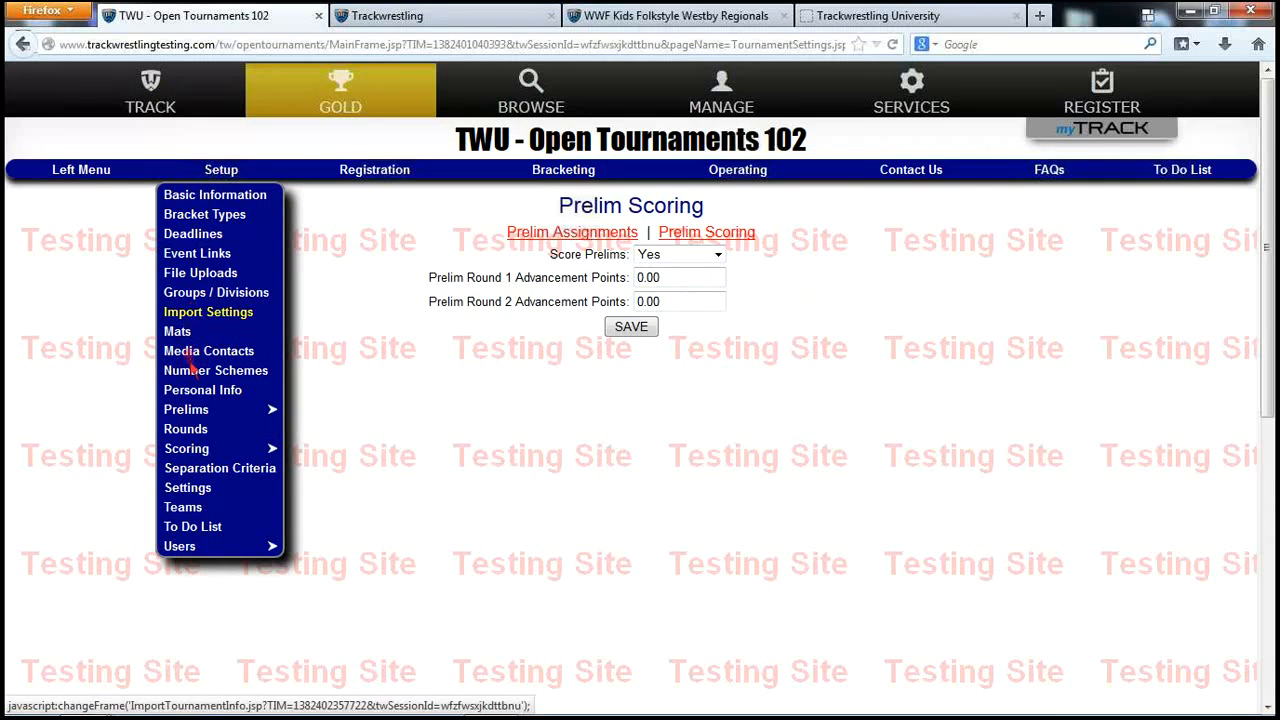
{"action": "left_click", "coordinate": [190, 429]}
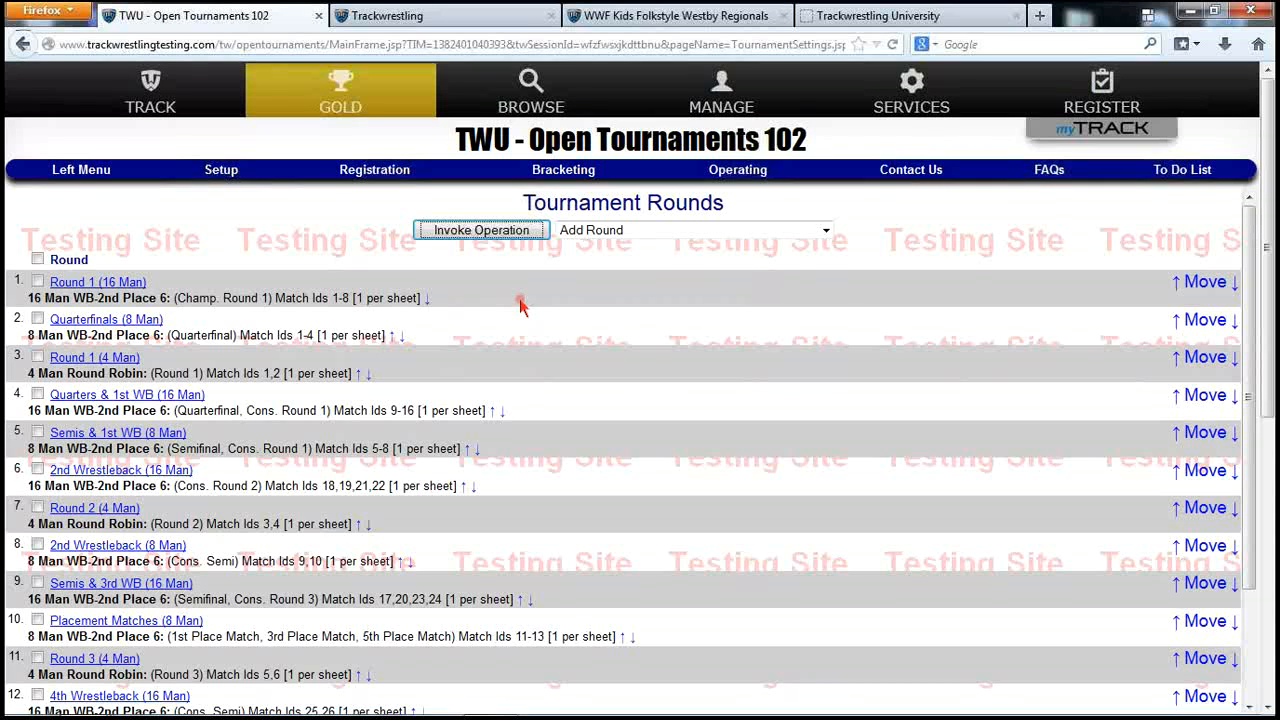
{"action": "left_click", "coordinate": [525, 231]}
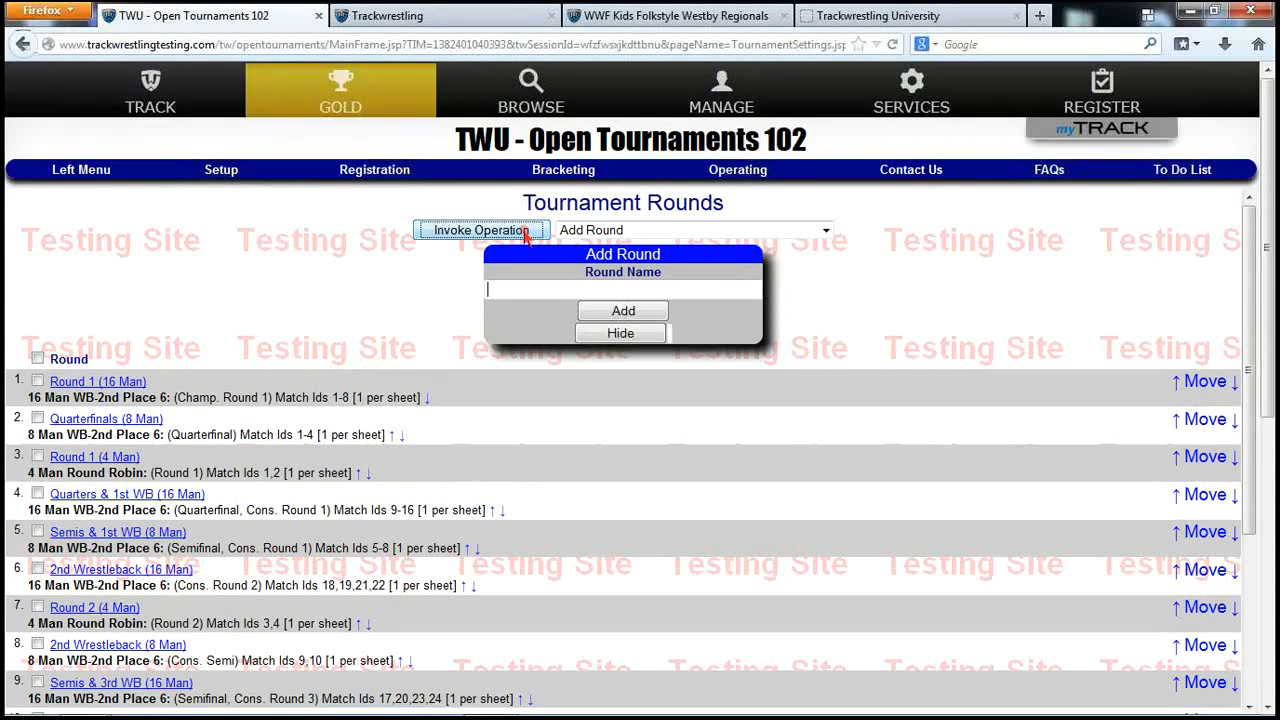
{"action": "type", "text": "Pr"}
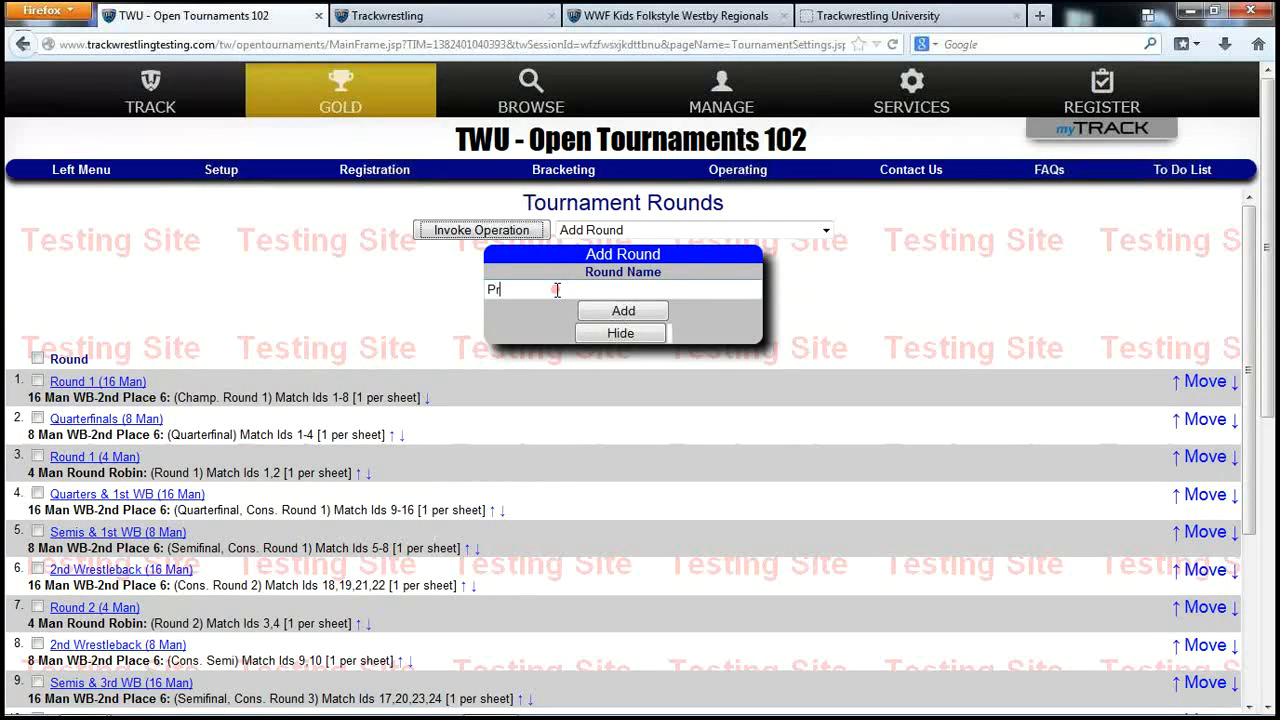
{"action": "type", "text": "elim Round 1"}
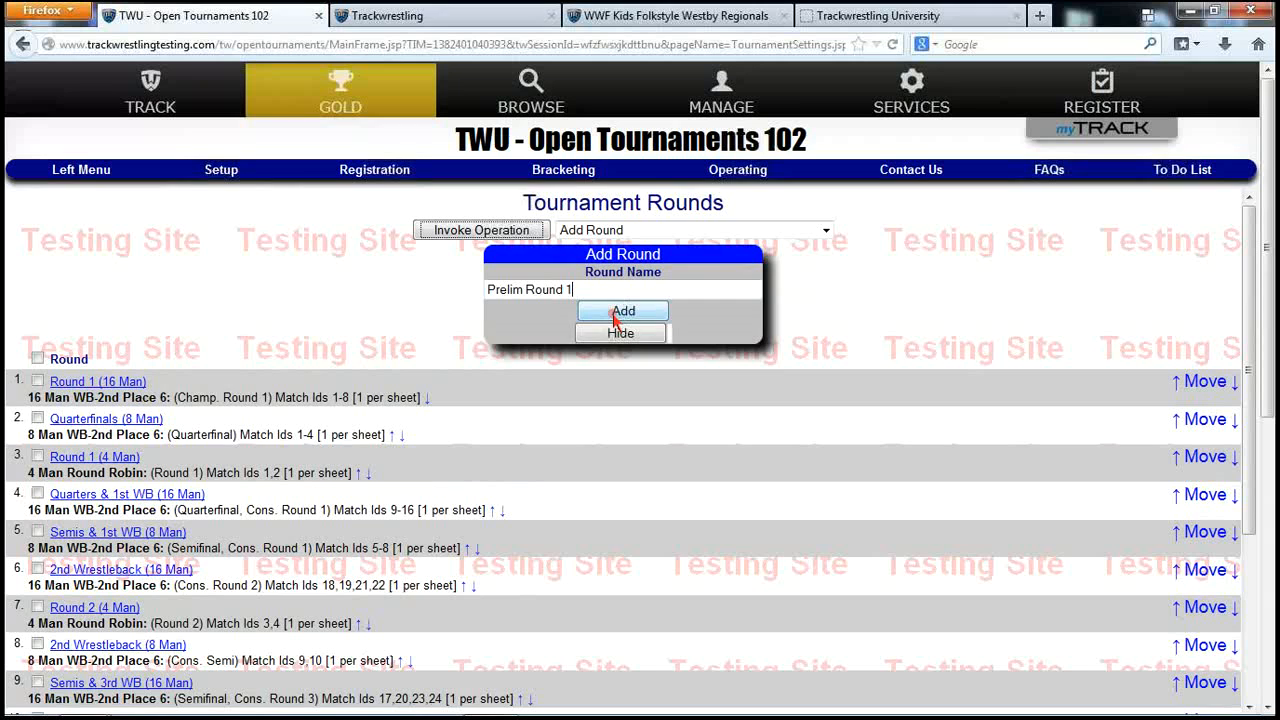
{"action": "left_click", "coordinate": [618, 313]}
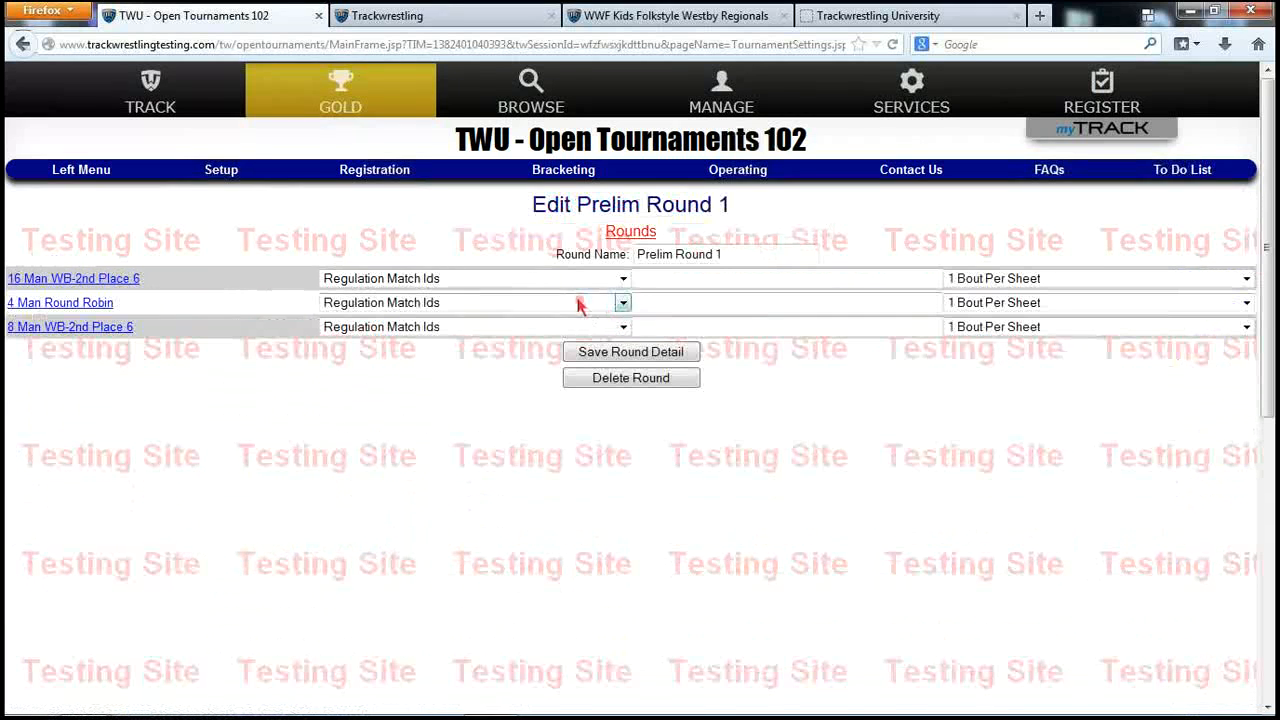
- Assign prelim match IDs 1-4 of the 8 Man WB-2nd Place 6 bracket to Prelim Round 1
{"action": "left_click", "coordinate": [475, 328]}
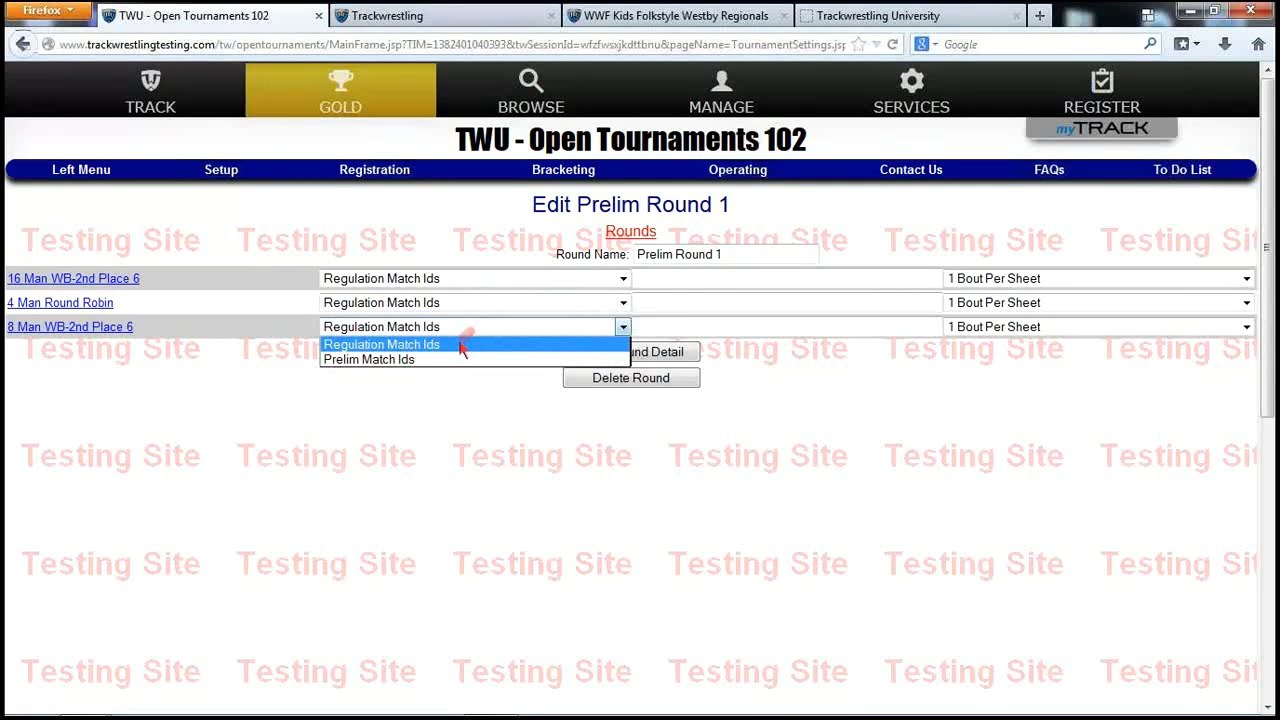
{"action": "left_click", "coordinate": [430, 362]}
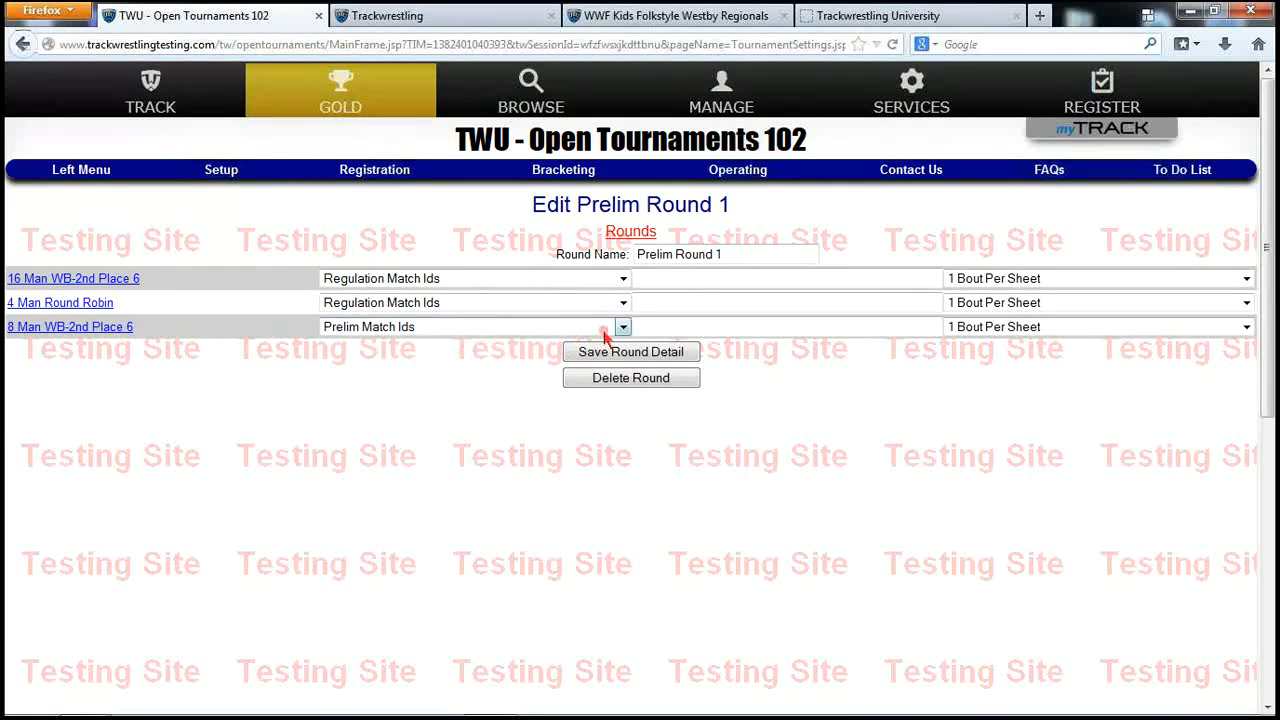
{"action": "left_click", "coordinate": [665, 326]}
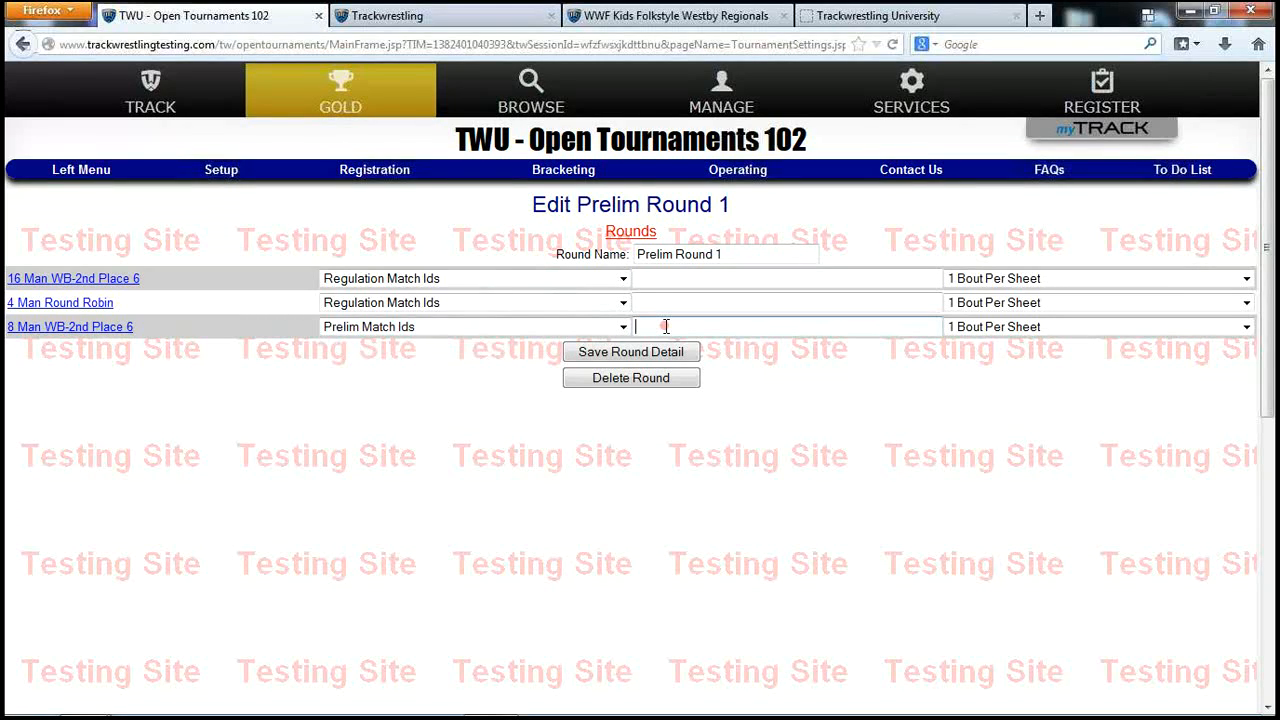
{"action": "type", "text": "1-4"}
- Assign prelim match IDs 1-8 of the 16 Man WB-2nd Place 6 bracket to Prelim Round 1
{"action": "left_click", "coordinate": [527, 280]}
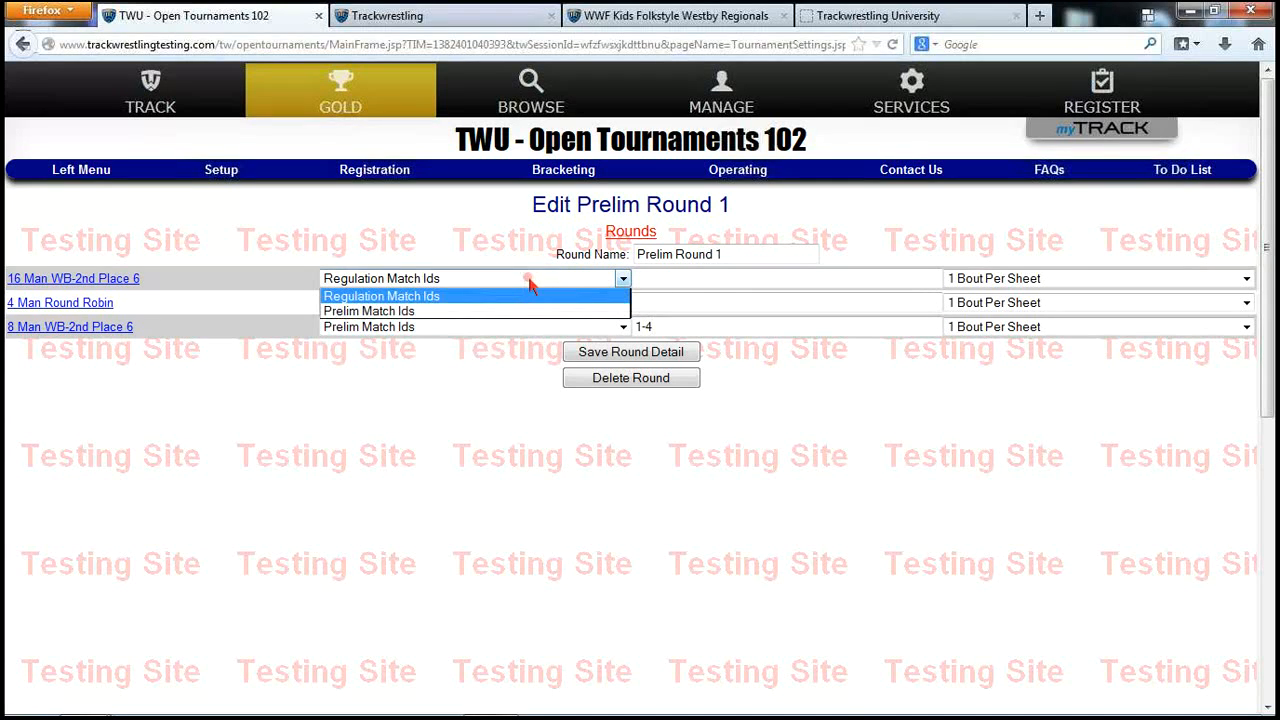
{"action": "left_click", "coordinate": [412, 313]}
{"action": "left_click", "coordinate": [690, 280]}
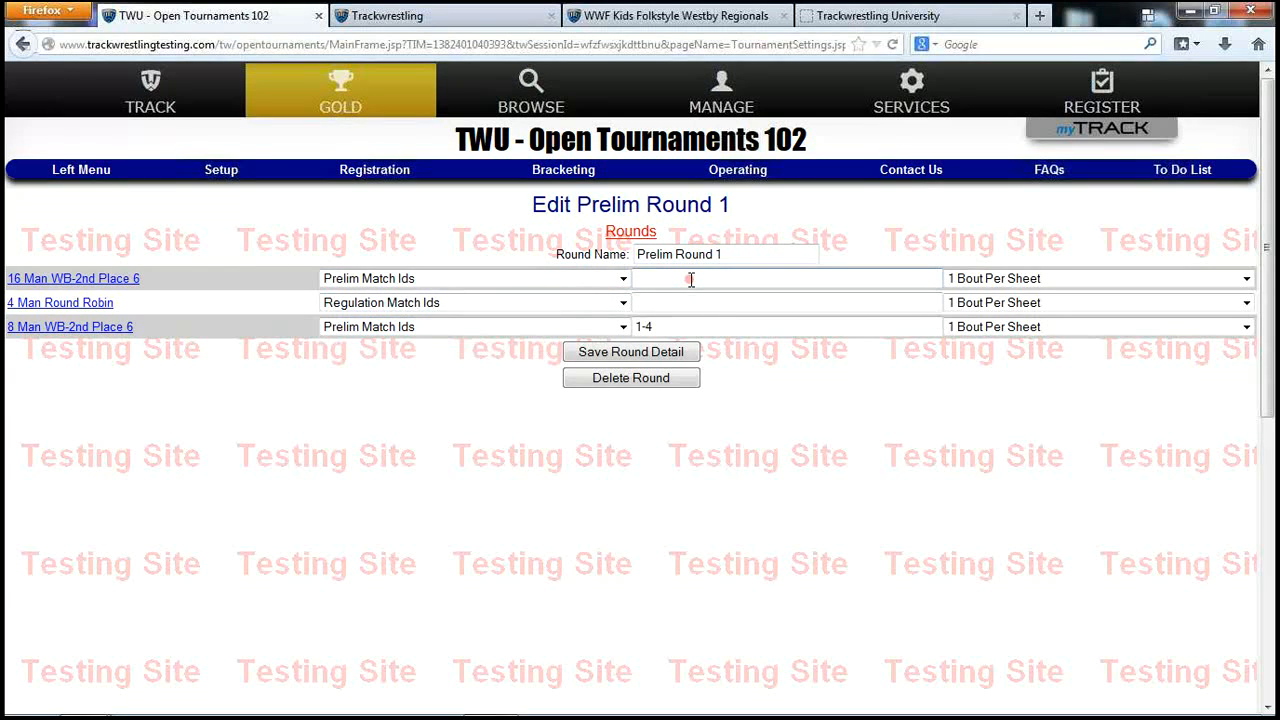
{"action": "type", "text": "1-8"}
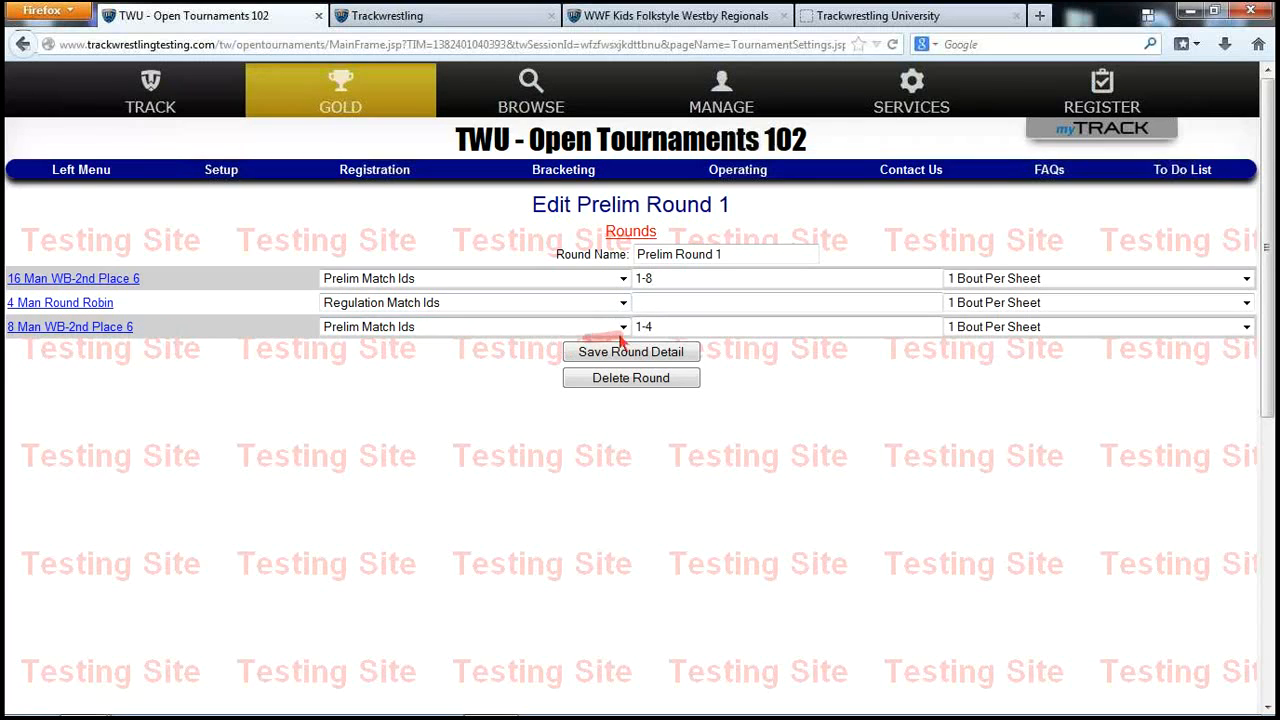
- Save the Prelim Round 1 details and add a tournament round named Prelim Round 2
{"action": "left_click", "coordinate": [656, 356]}
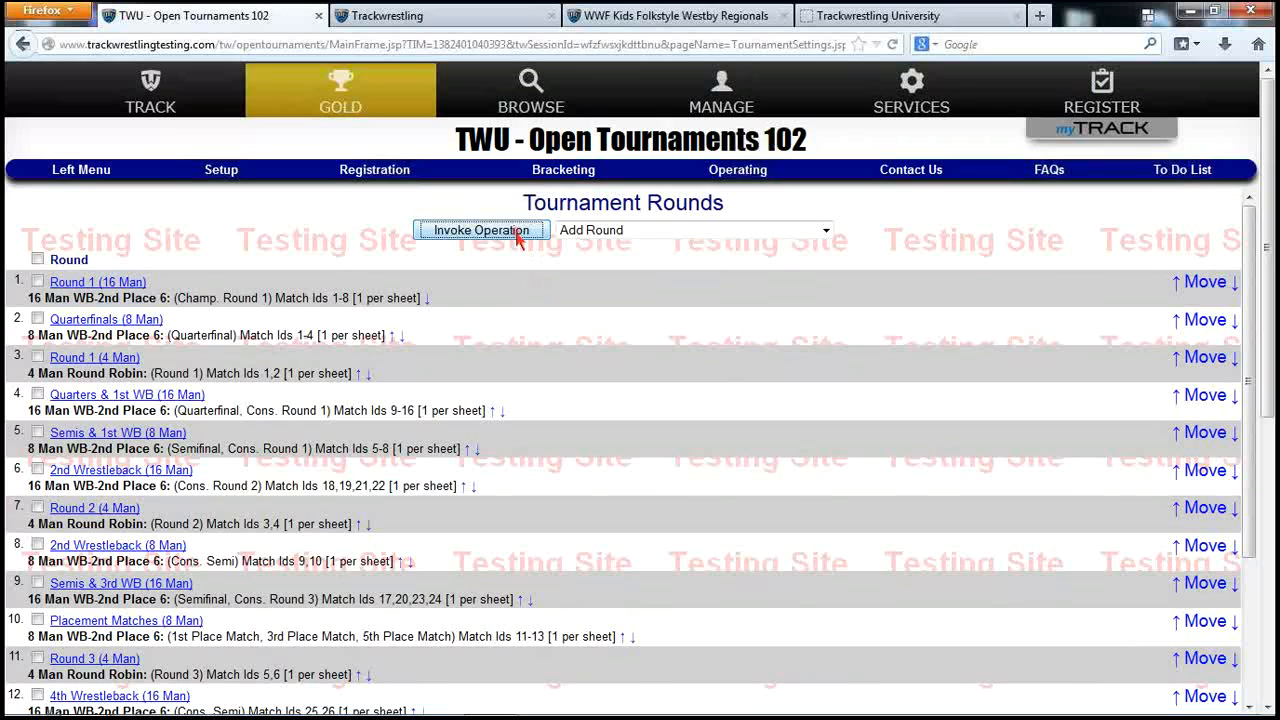
{"action": "left_click", "coordinate": [518, 232]}
{"action": "left_click", "coordinate": [552, 290]}
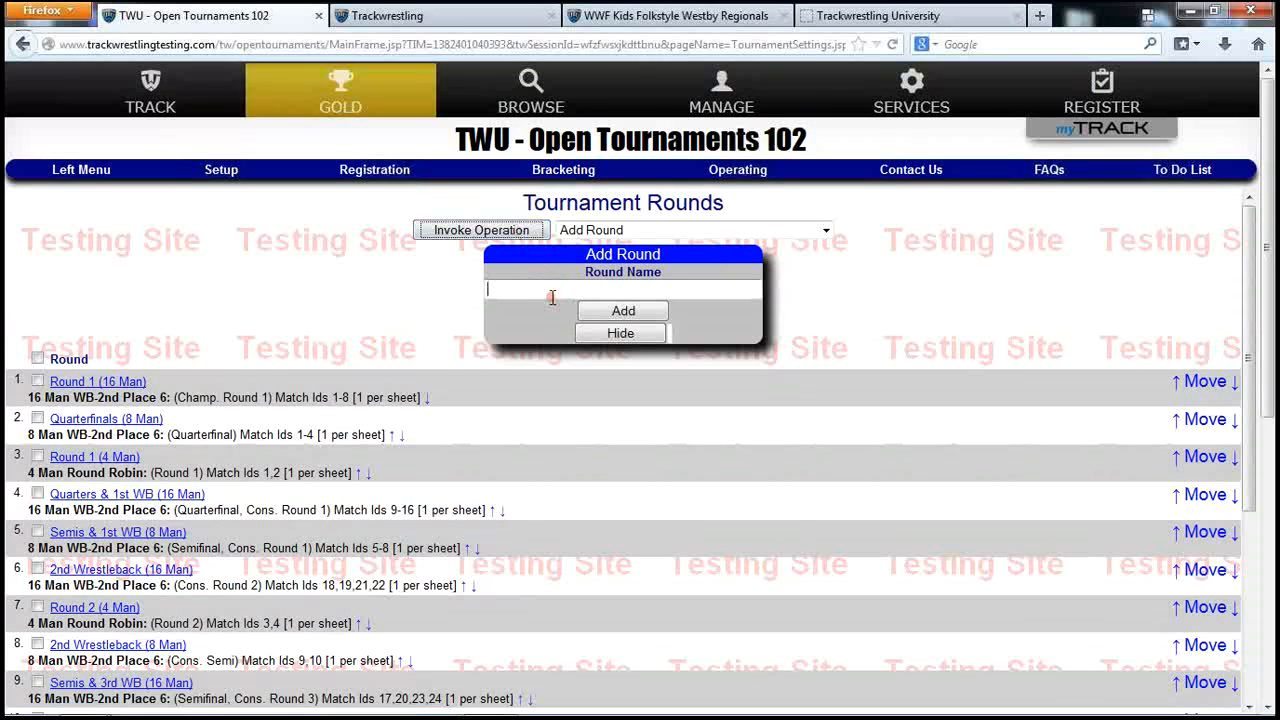
{"action": "type", "text": "Prelim Round 2"}
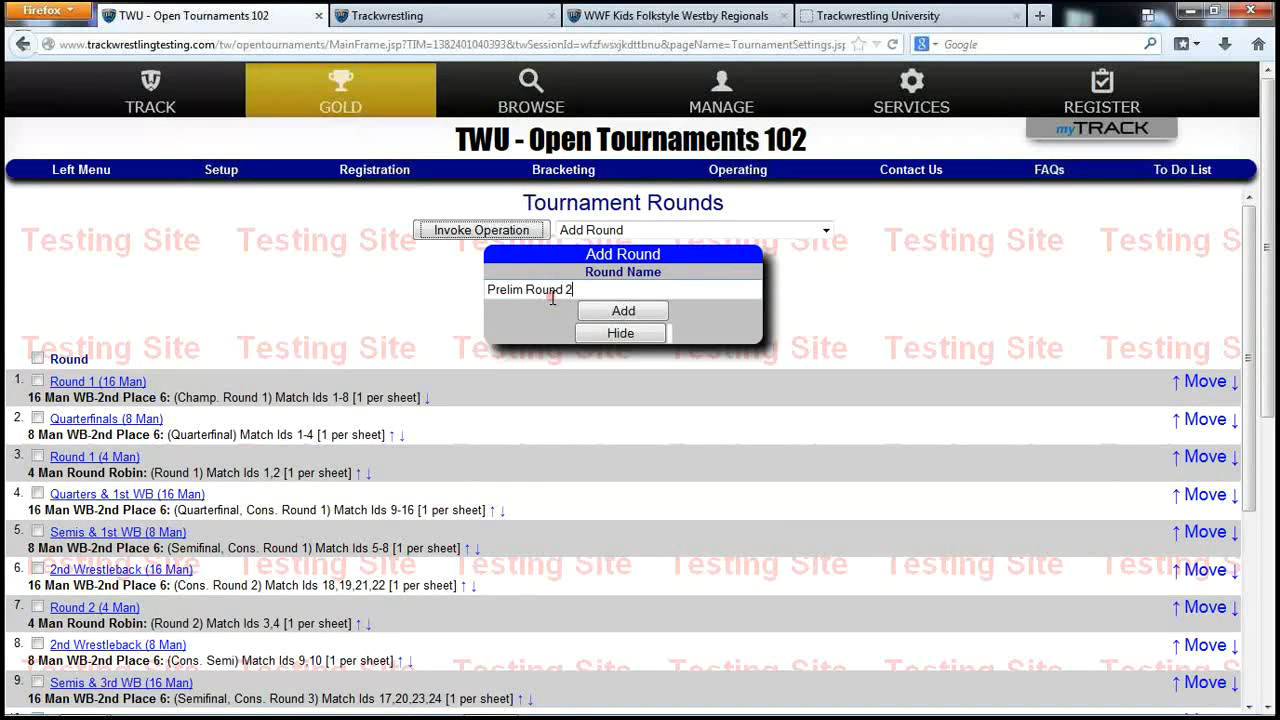
{"action": "left_click", "coordinate": [607, 312]}
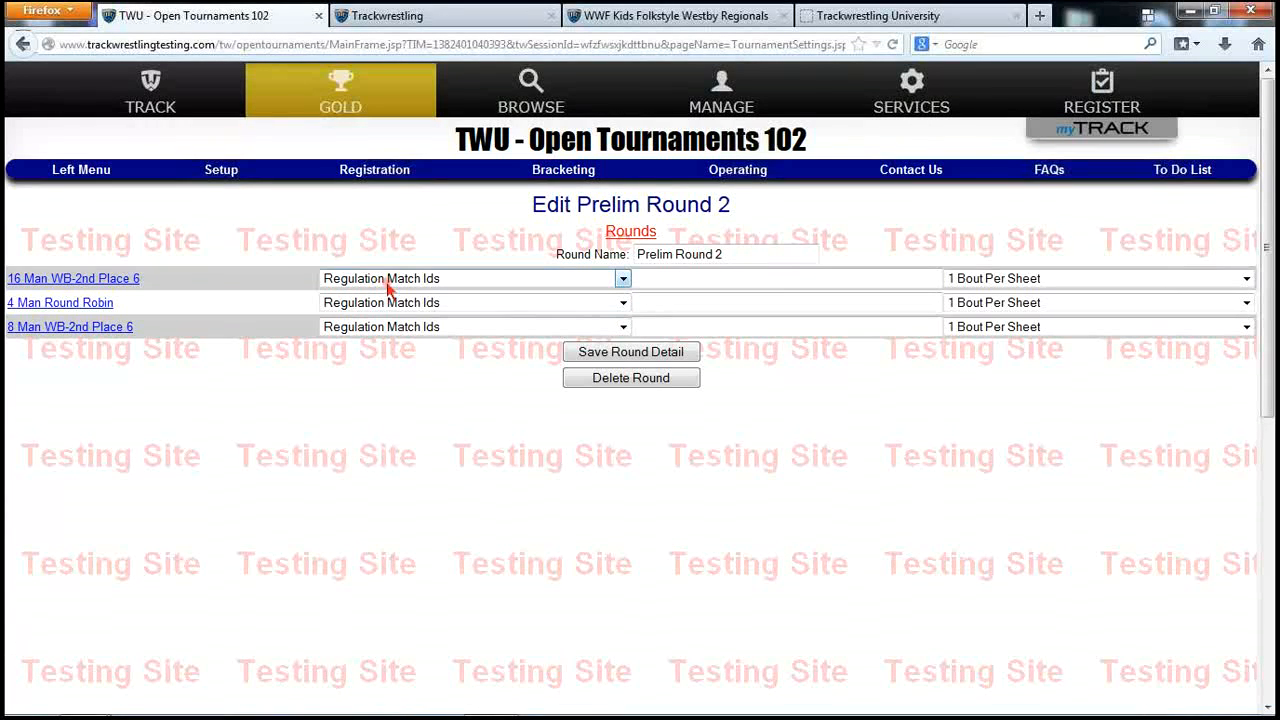
- Assign prelim match IDs 51-58 of the 16 Man WB-2nd Place 6 bracket to Prelim Round 2
{"action": "left_click", "coordinate": [418, 282]}
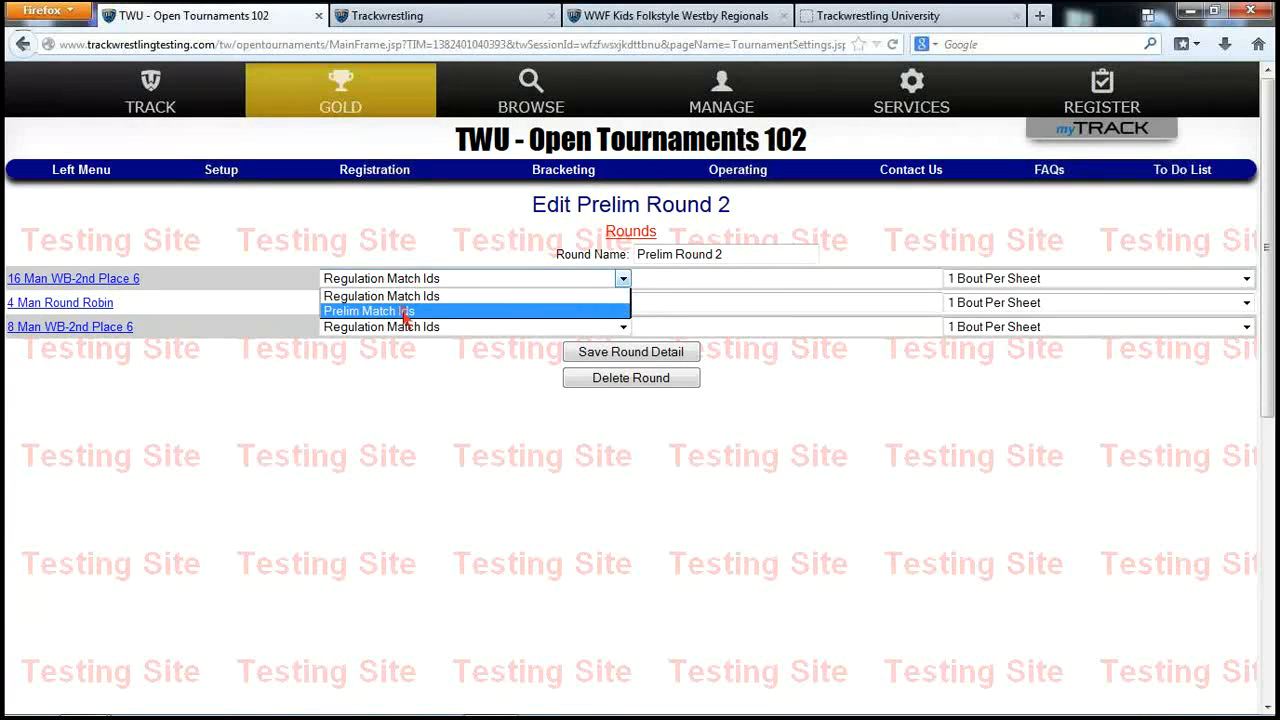
{"action": "left_click", "coordinate": [405, 311]}
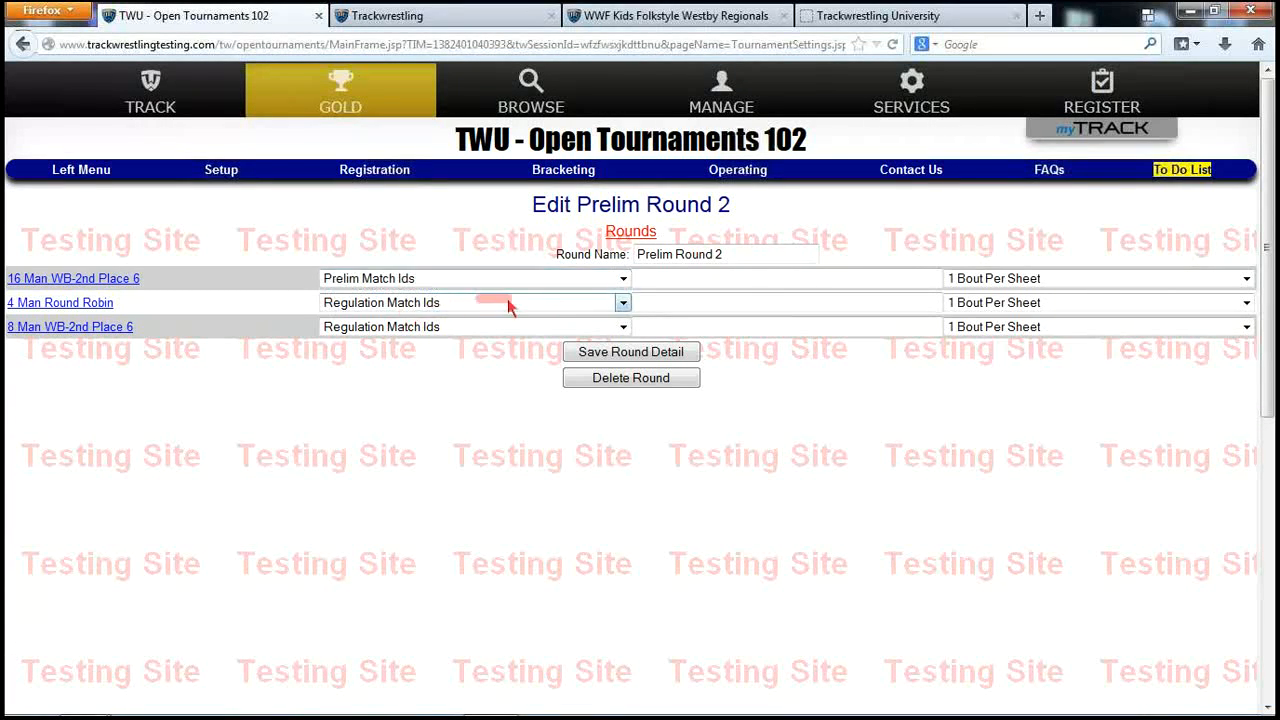
{"action": "left_click", "coordinate": [681, 278]}
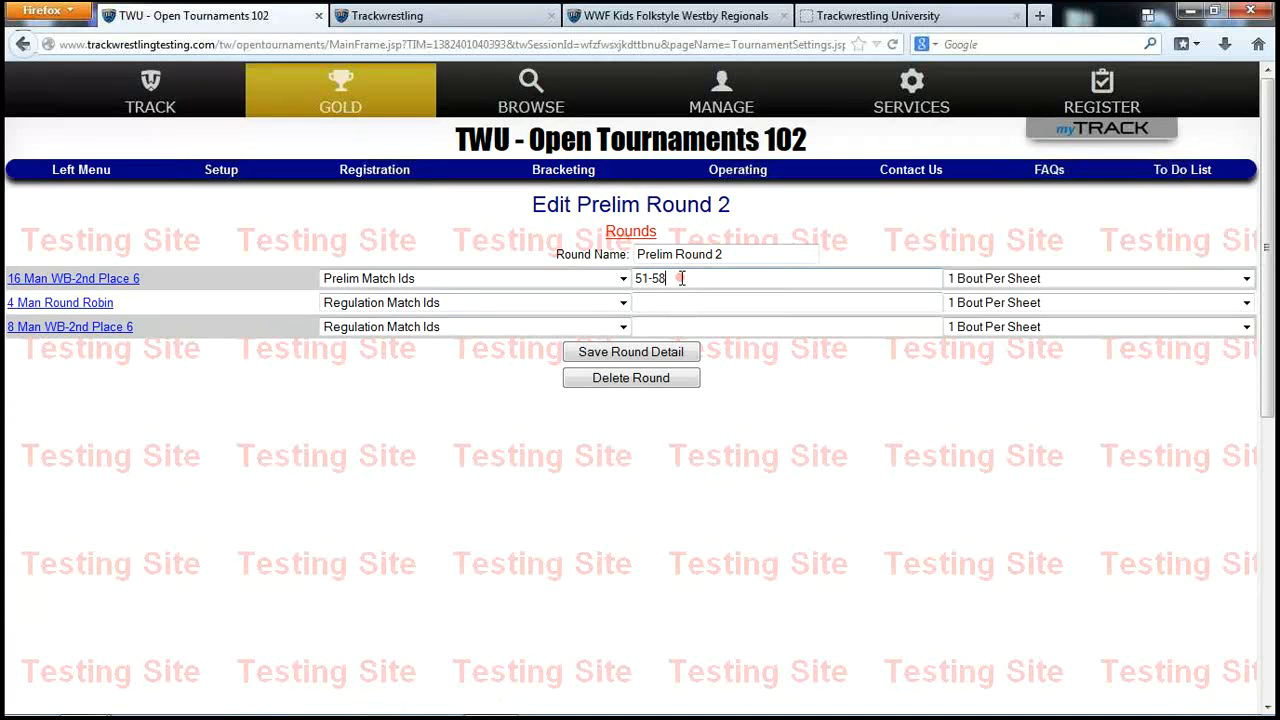
- Assign prelim match IDs 51-54 of the 8 Man WB-2nd Place 6 bracket to Prelim Round 2 and save the round
{"action": "left_click", "coordinate": [506, 327]}
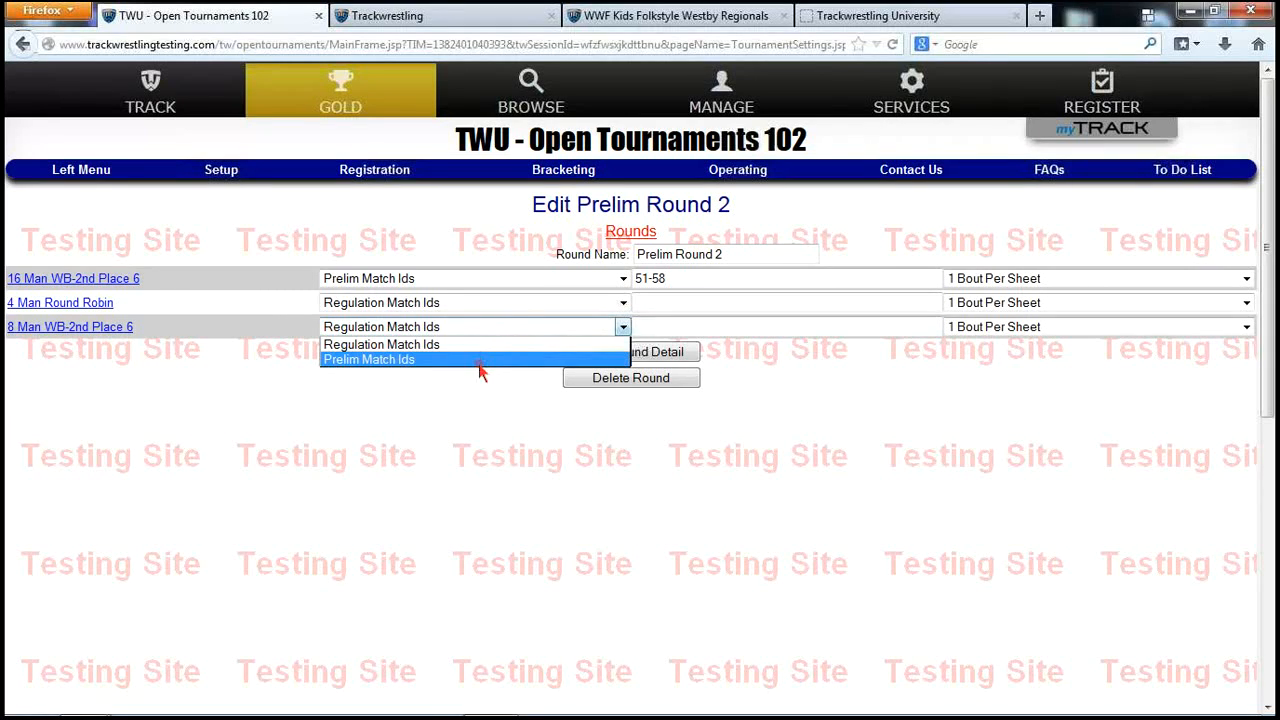
{"action": "left_click", "coordinate": [479, 362]}
{"action": "left_click", "coordinate": [668, 327]}
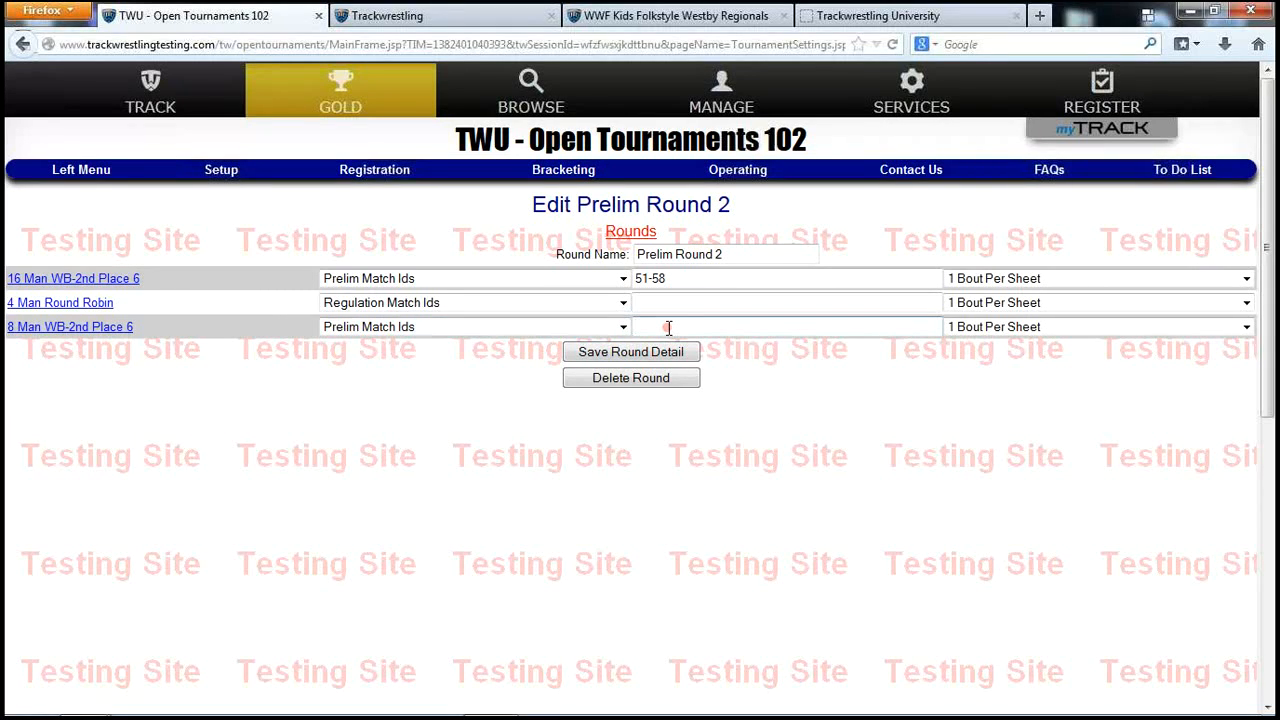
{"action": "type", "text": "51-54"}
{"action": "left_click", "coordinate": [679, 351]}
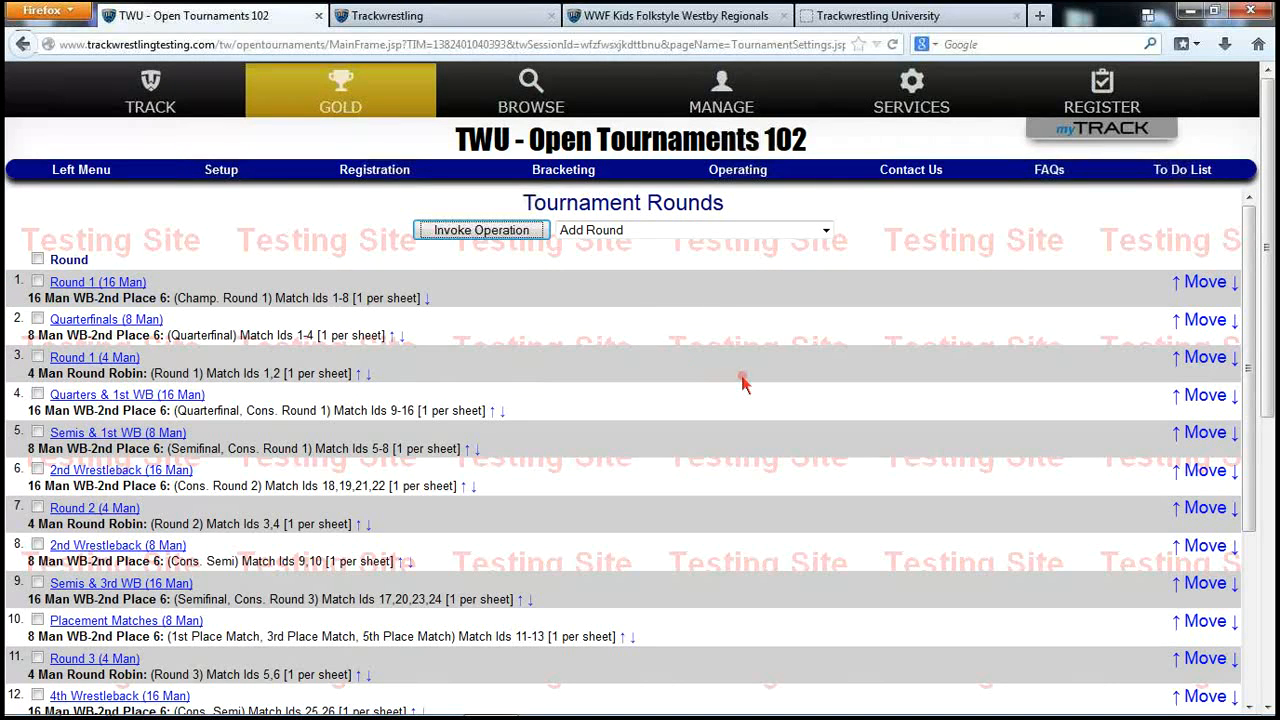
- Move Prelim Round 1 to slot 1 of the tournament rounds
{"action": "scroll", "coordinate": [697, 463], "scroll_direction": "down", "scroll_amount": 5}
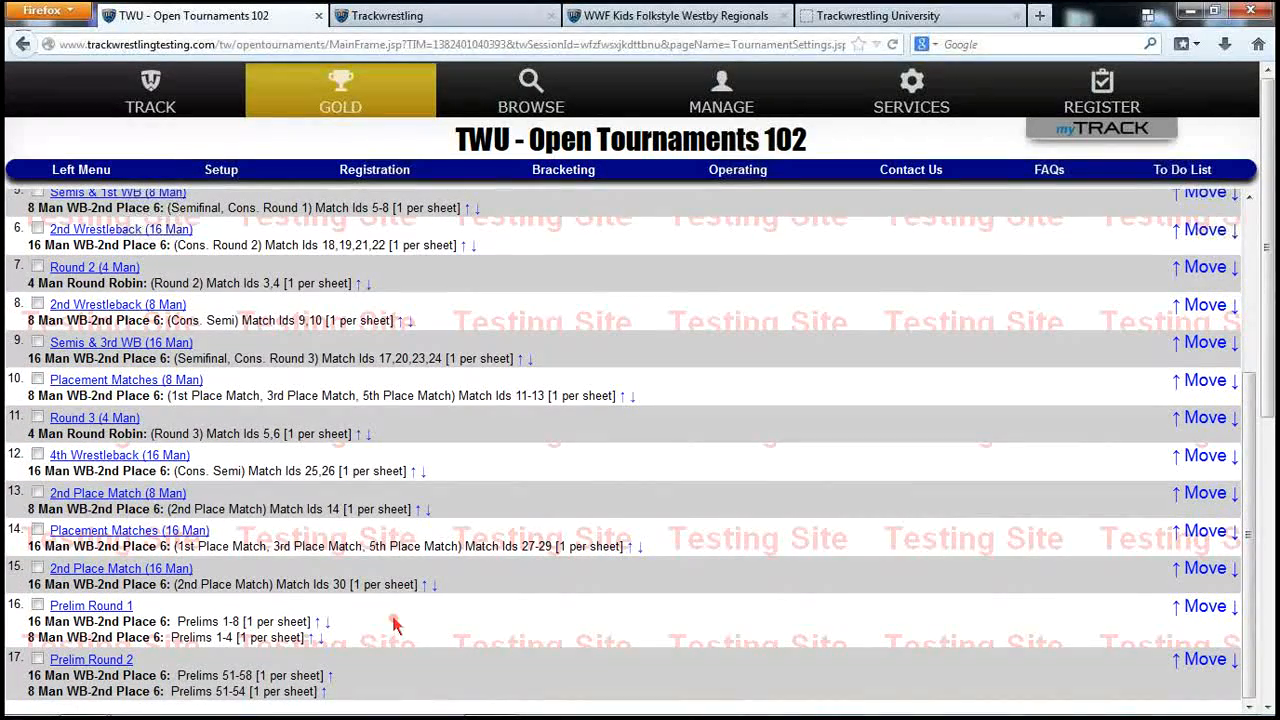
{"action": "left_click", "coordinate": [1207, 608]}
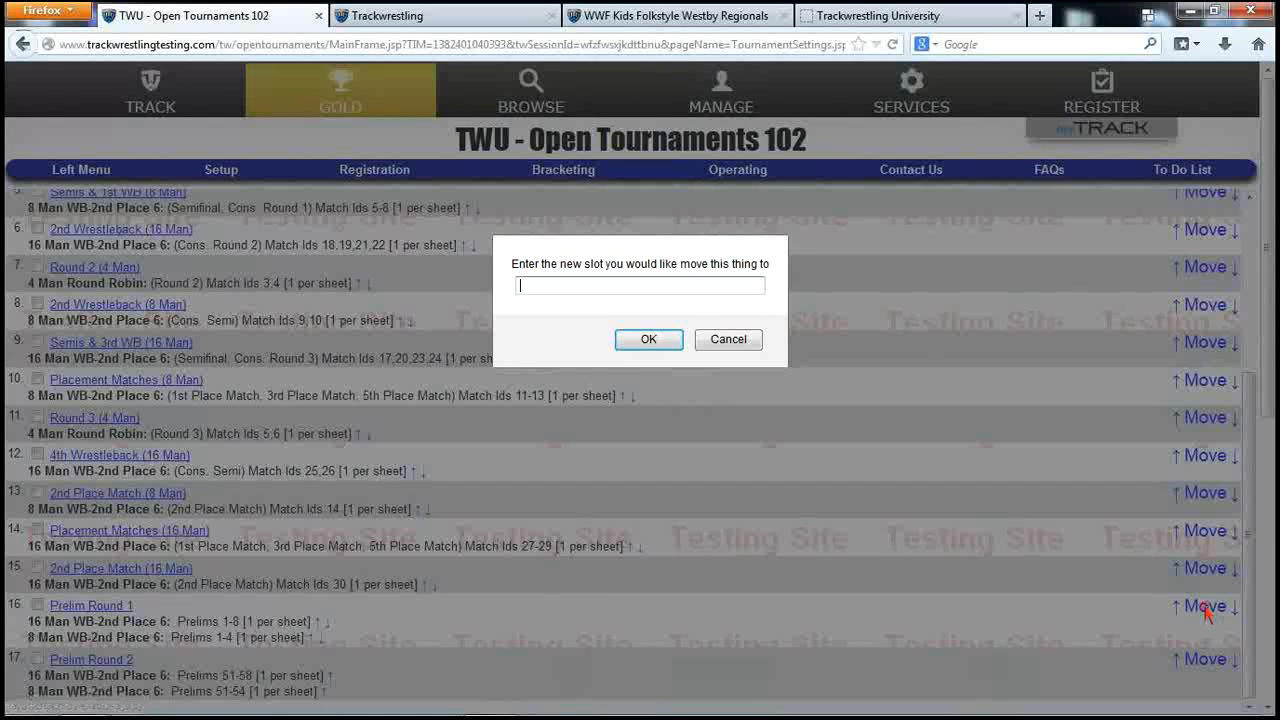
{"action": "left_click", "coordinate": [648, 339]}
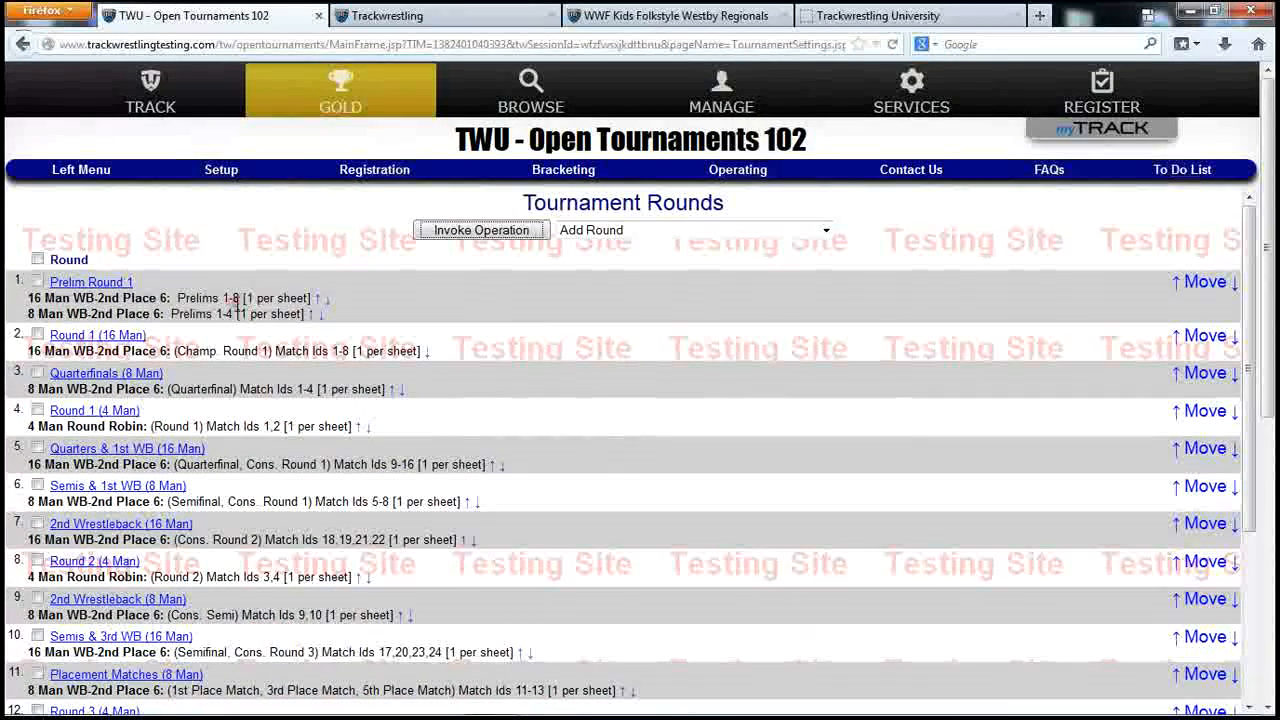
- Move Prelim Round 2 to slot 5, directly after Round 1 (4 Man)
{"action": "scroll", "coordinate": [465, 380], "scroll_direction": "down", "scroll_amount": 2}
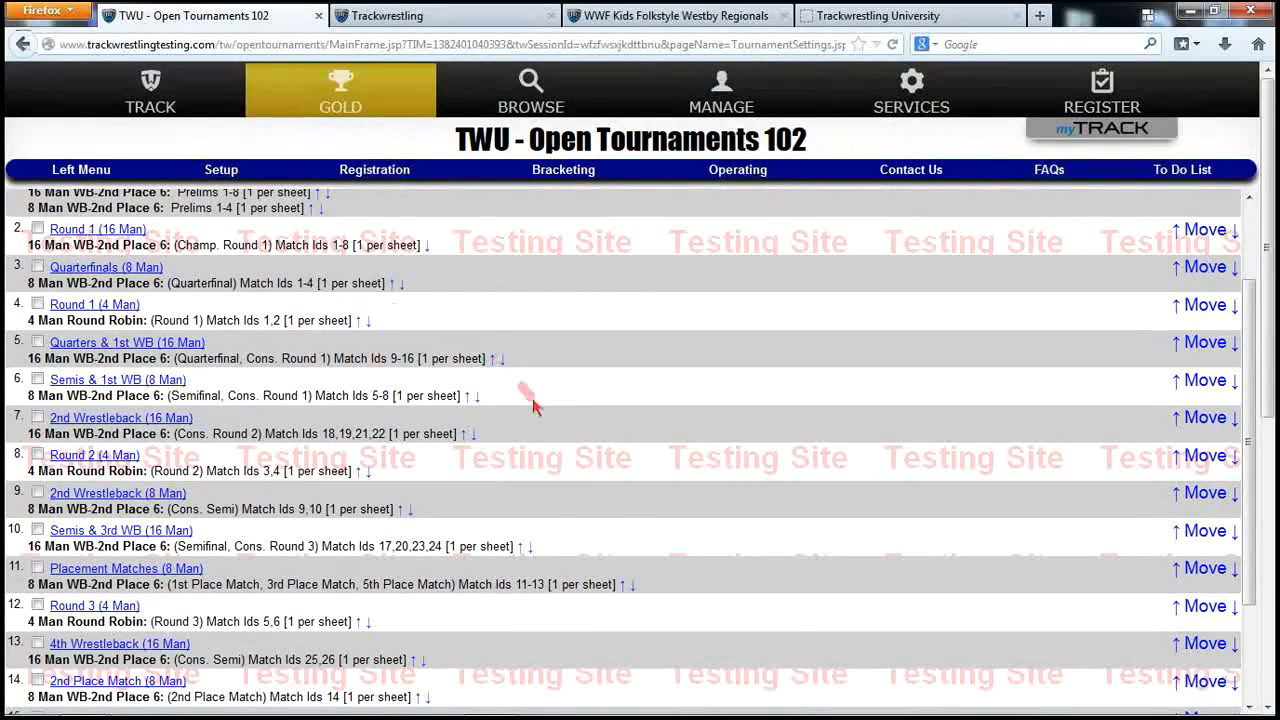
{"action": "scroll", "coordinate": [533, 405], "scroll_direction": "down", "scroll_amount": 5}
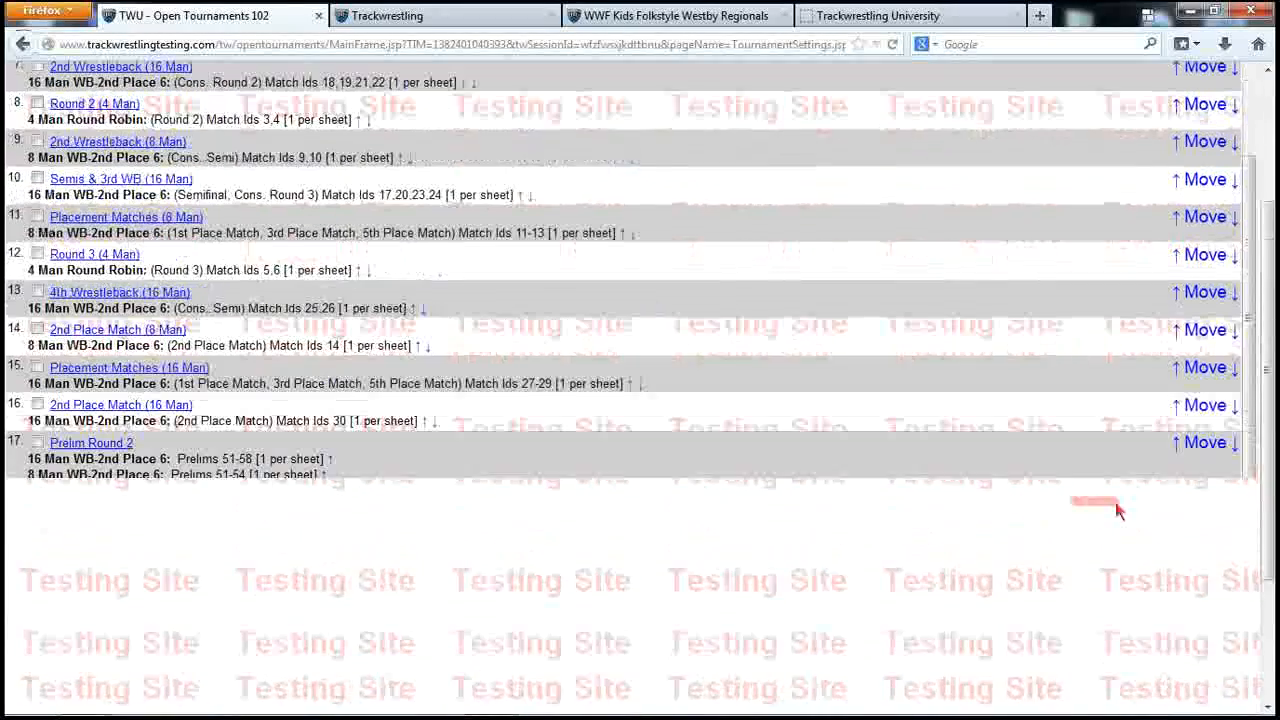
{"action": "left_click", "coordinate": [1190, 444]}
{"action": "type", "text": "2"}
{"action": "left_click", "coordinate": [648, 339]}
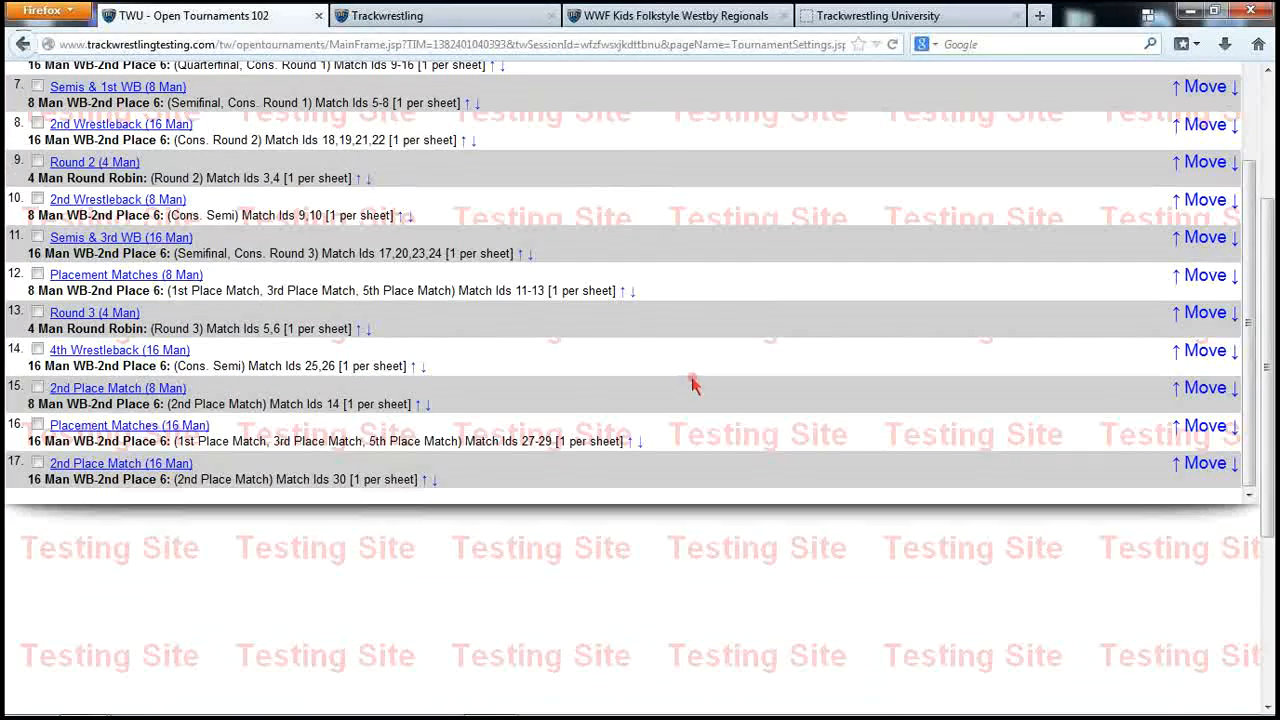
- Check the rearranged tournament rounds and save the round order
{"action": "scroll", "coordinate": [694, 384], "scroll_direction": "up", "scroll_amount": 10}
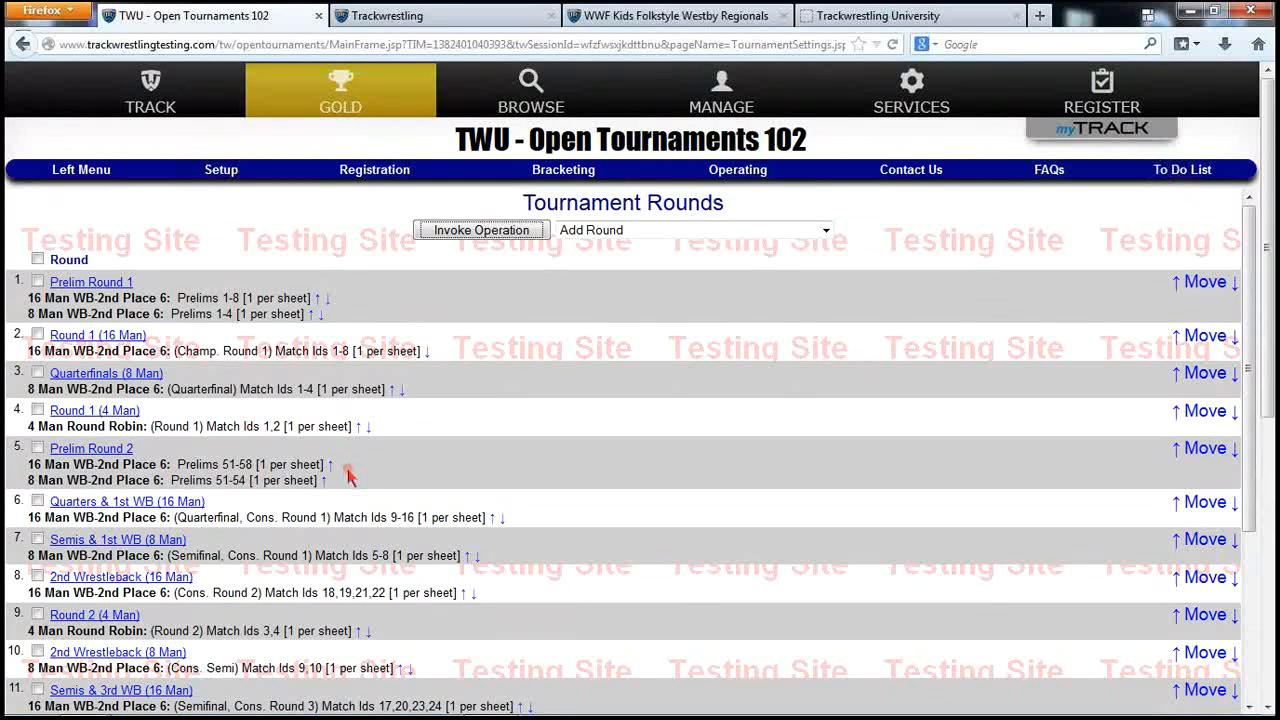
{"action": "left_click", "coordinate": [621, 233]}
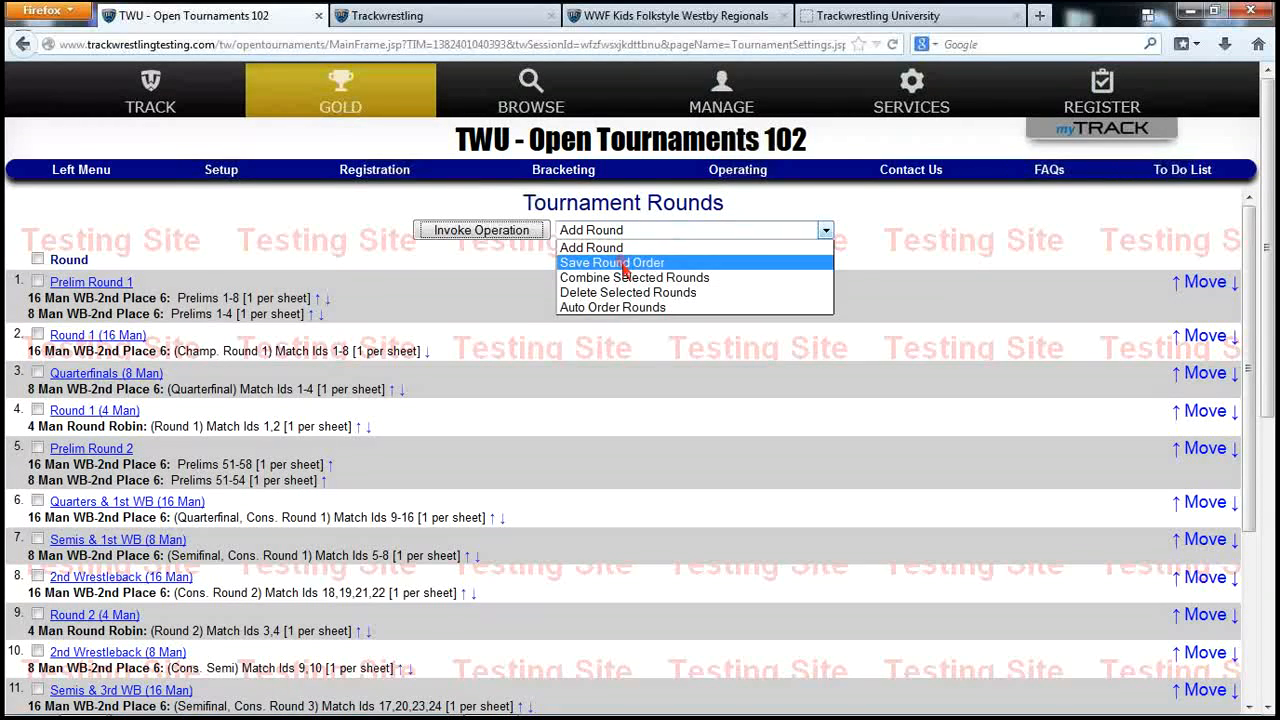
{"action": "left_click", "coordinate": [625, 264]}
{"action": "left_click", "coordinate": [505, 232]}
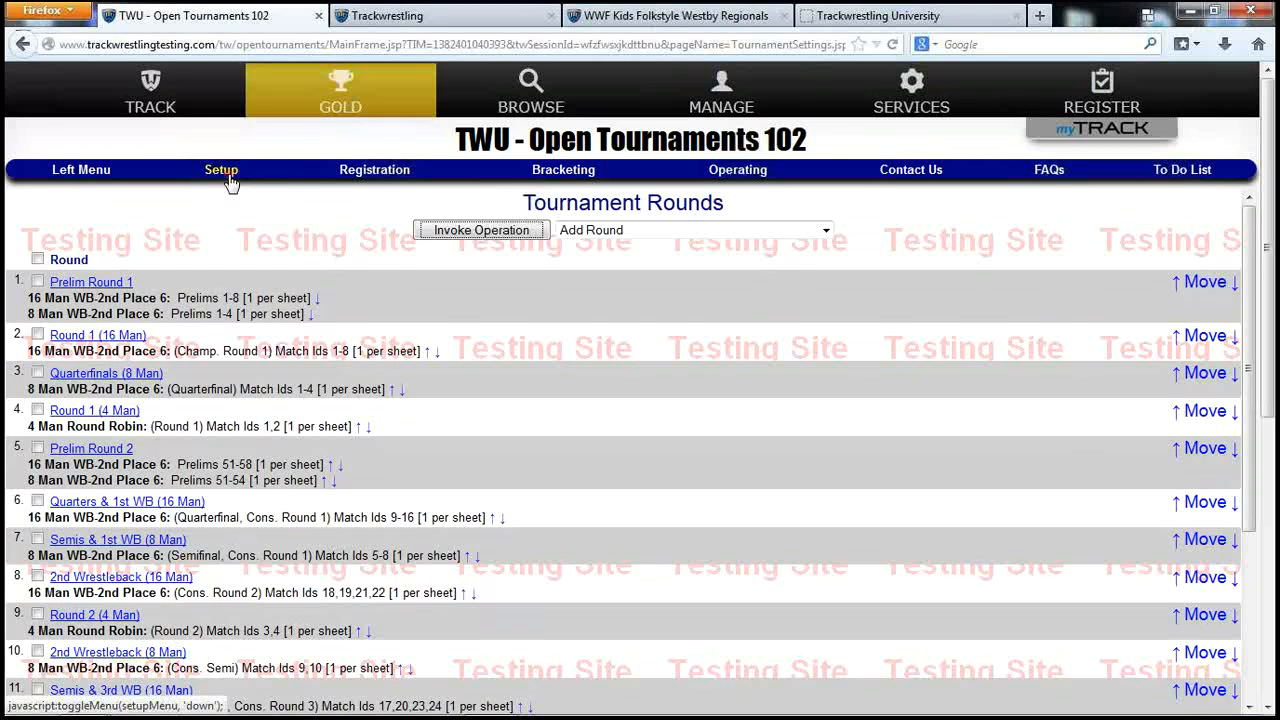
- Open the tournament's bracket types and look over the added and unadded types
{"action": "left_click", "coordinate": [226, 174]}
{"action": "left_click", "coordinate": [230, 220]}
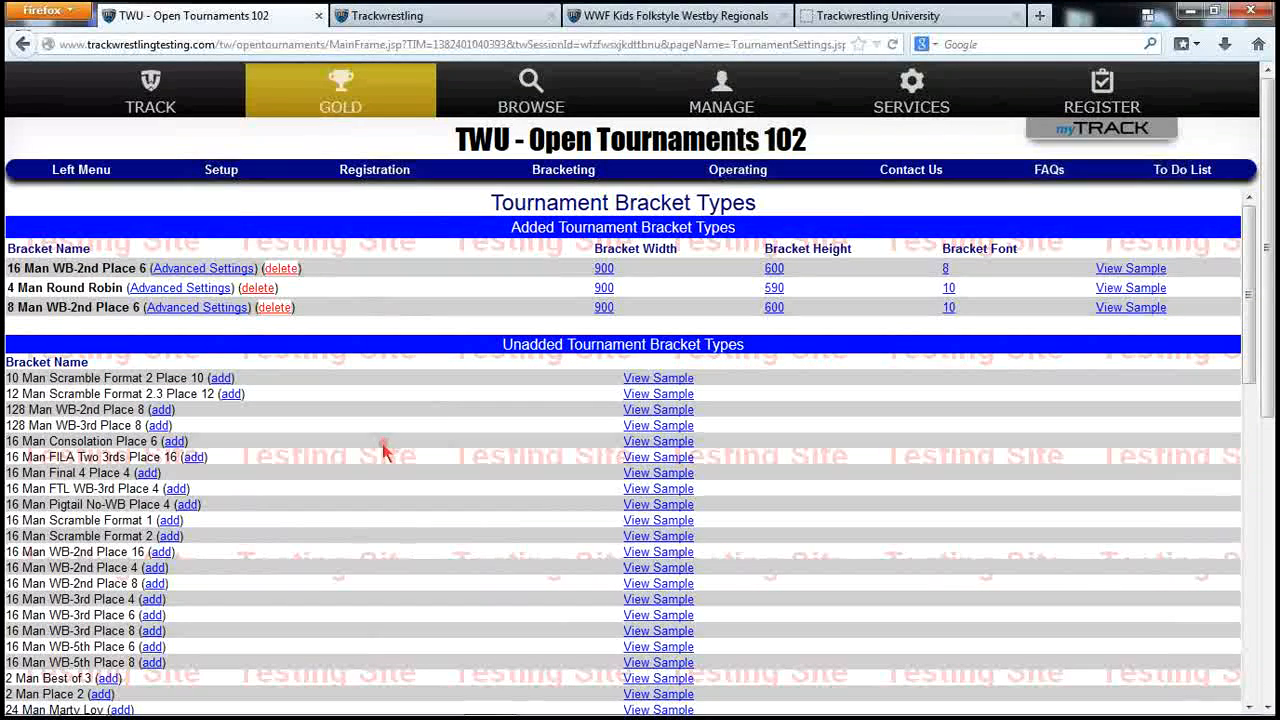
{"action": "scroll", "coordinate": [384, 458], "scroll_direction": "down", "scroll_amount": 2}
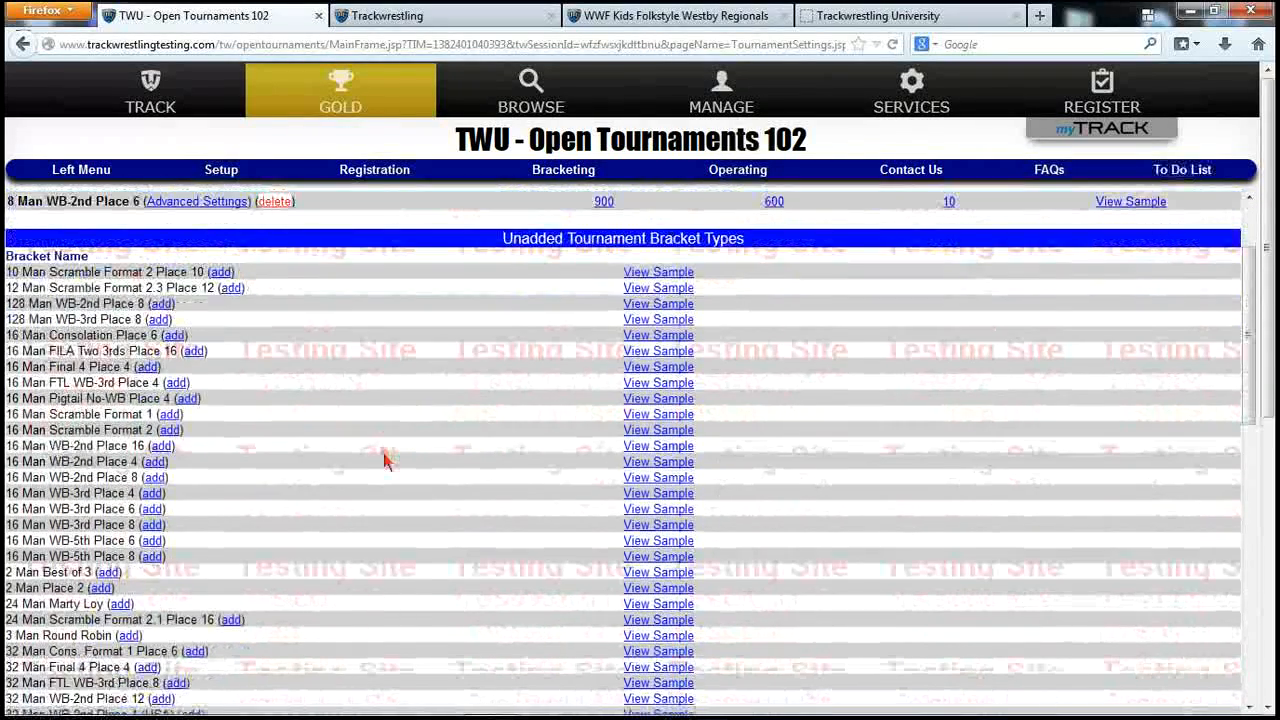
{"action": "scroll", "coordinate": [386, 460], "scroll_direction": "up", "scroll_amount": 2}
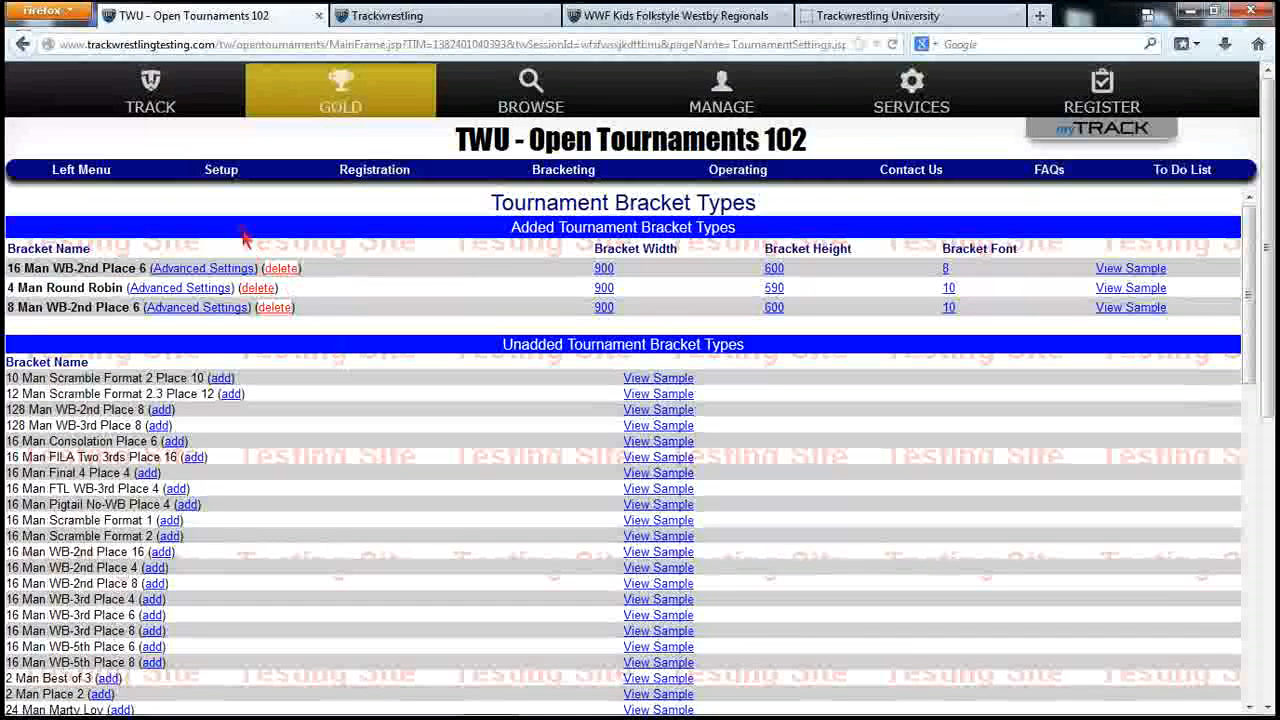
- Open the tournament participants and view the details of the first wrestler listed
{"action": "left_click", "coordinate": [222, 175]}
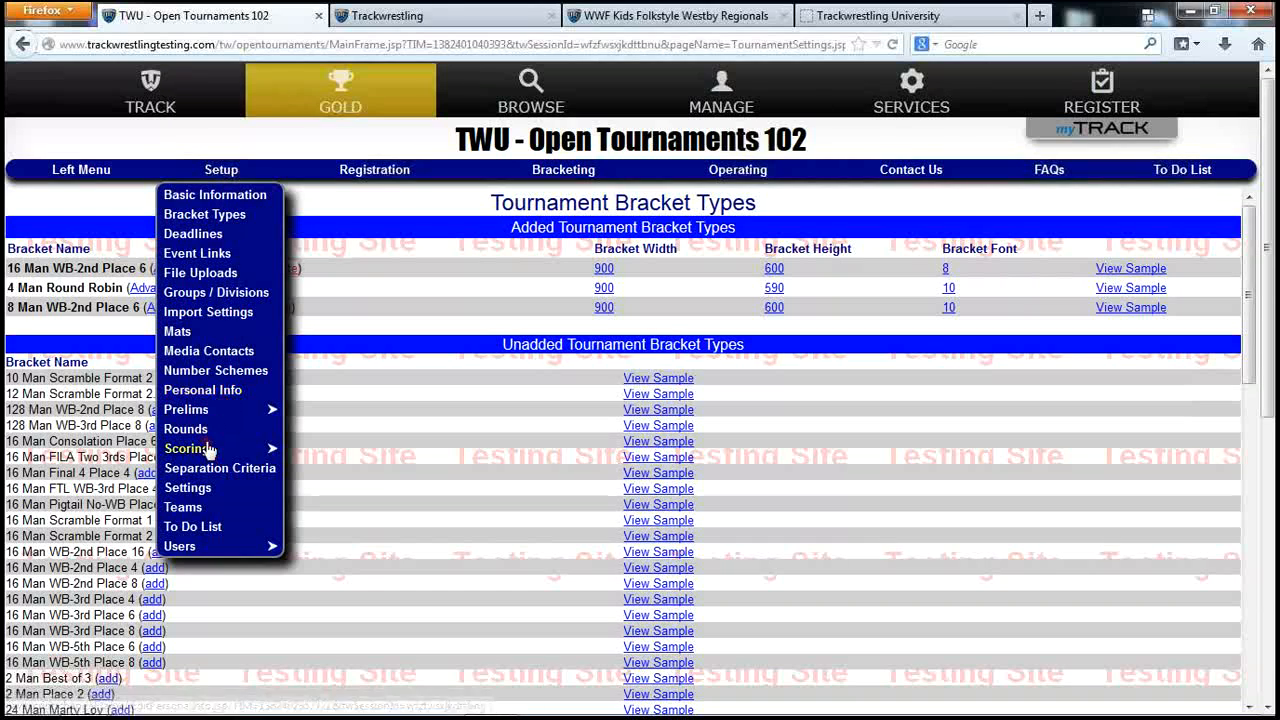
{"action": "mouse_move", "coordinate": [374, 169]}
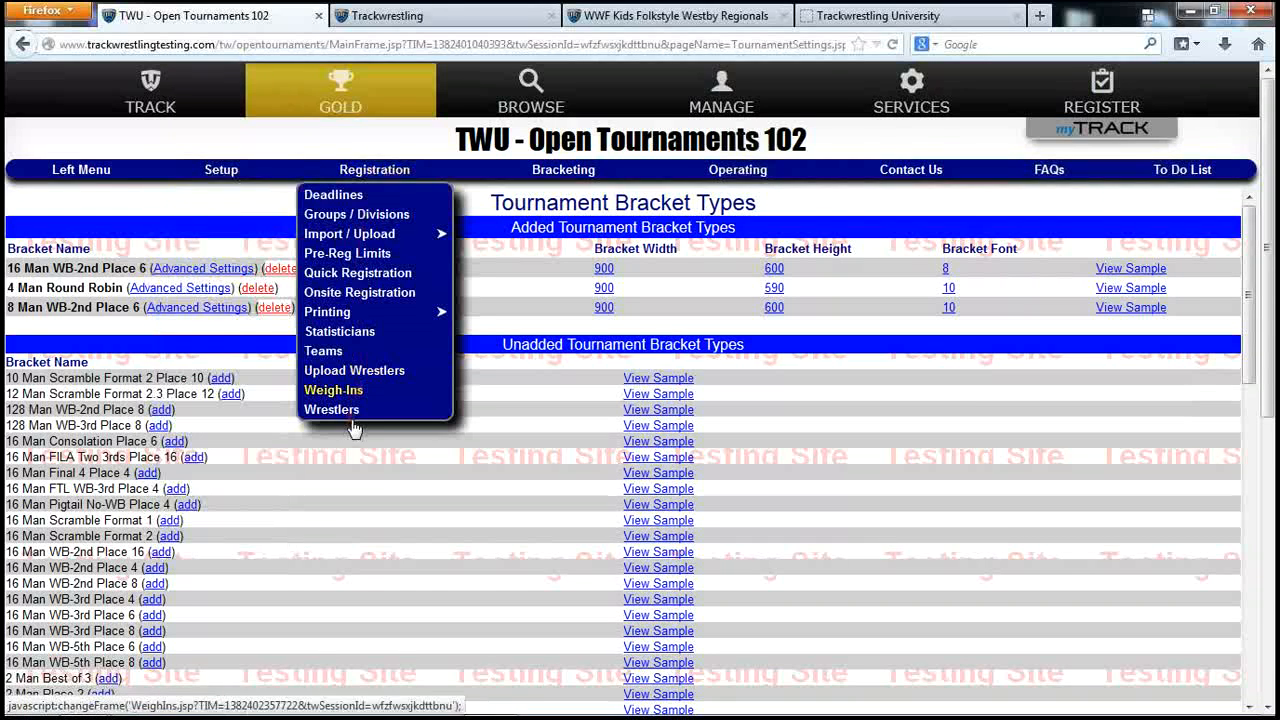
{"action": "left_click", "coordinate": [340, 410]}
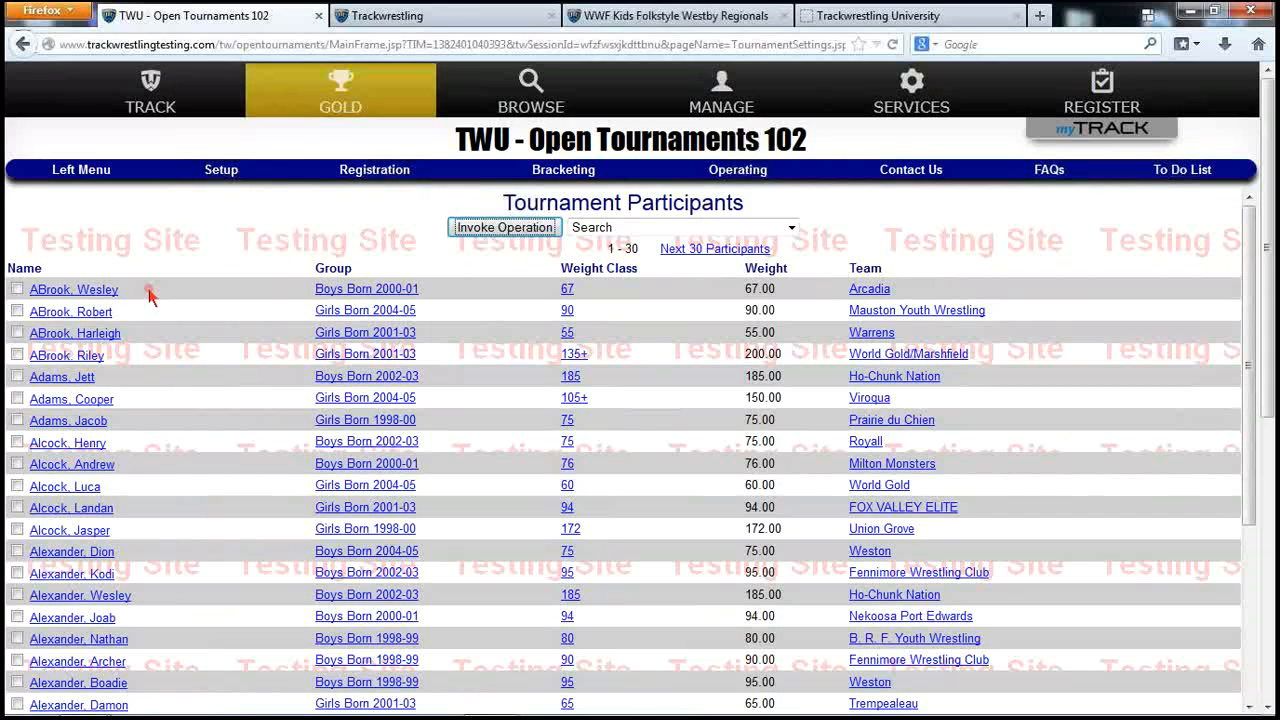
{"action": "left_click", "coordinate": [98, 291]}
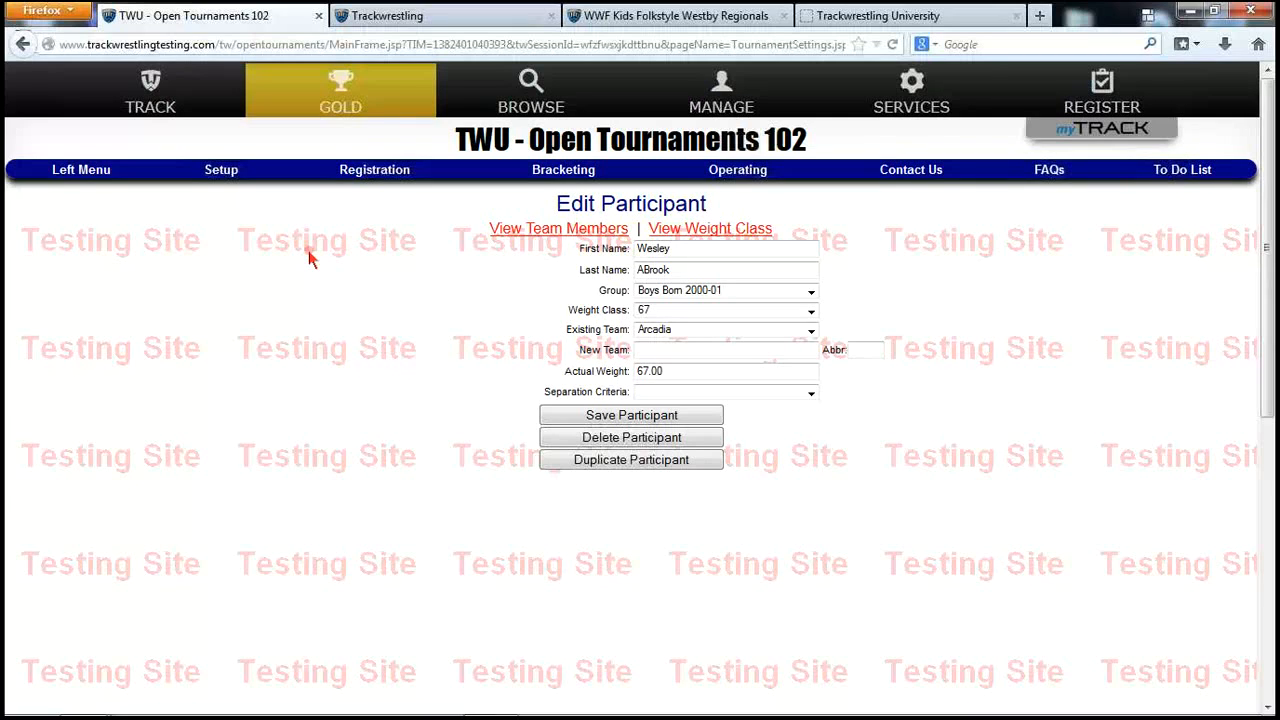
- Open the bracket of the 54 weight class in the Boys Born 2004-05 group and view it maximized
{"action": "left_click", "coordinate": [738, 174]}
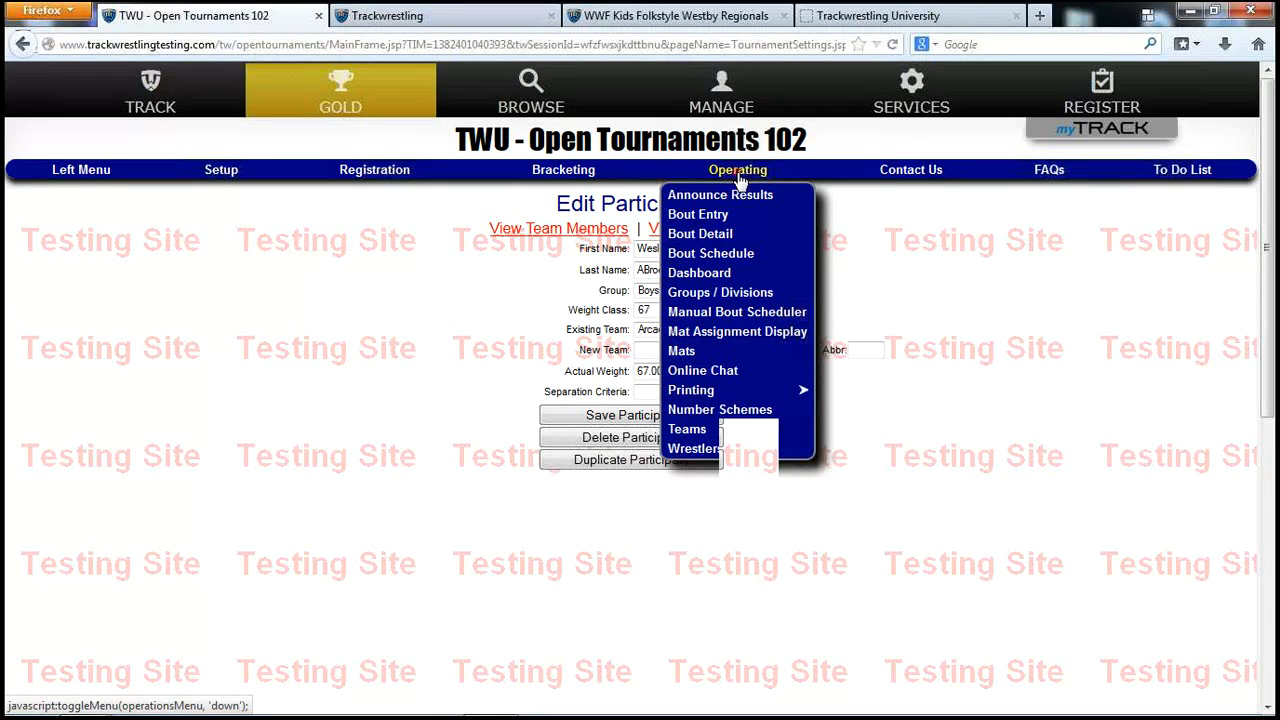
{"action": "left_click", "coordinate": [733, 295]}
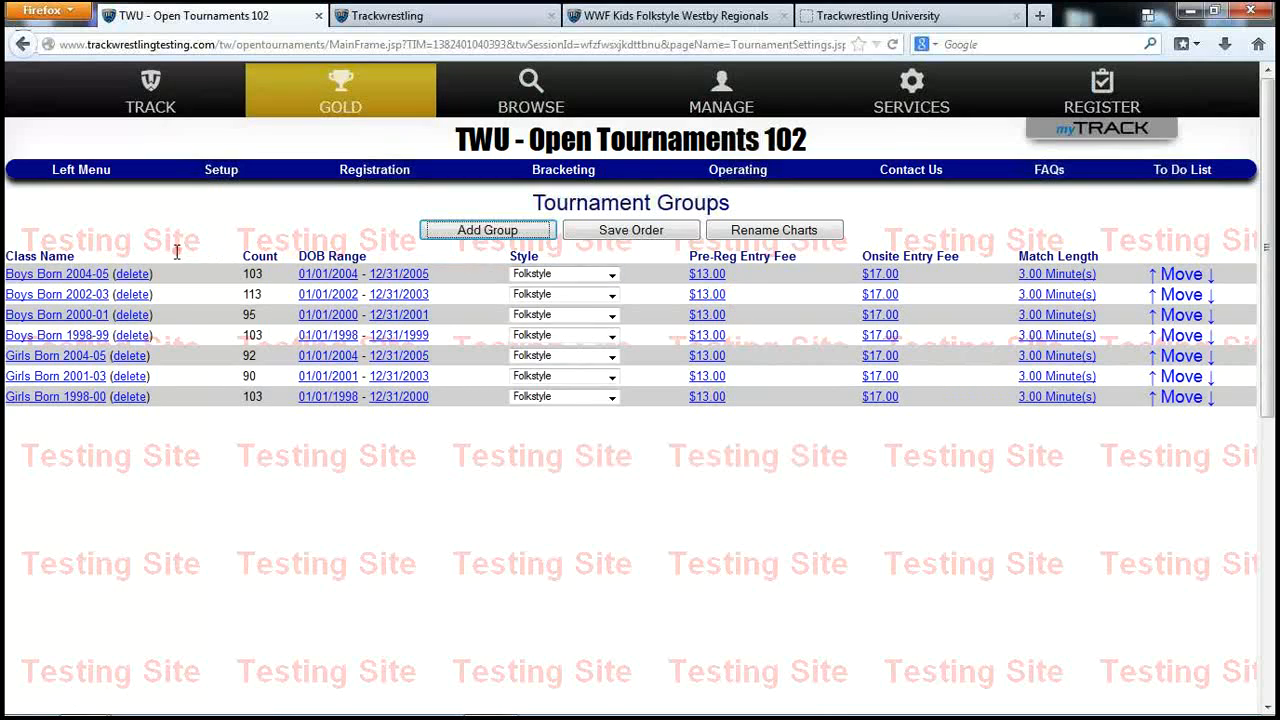
{"action": "left_click", "coordinate": [75, 276]}
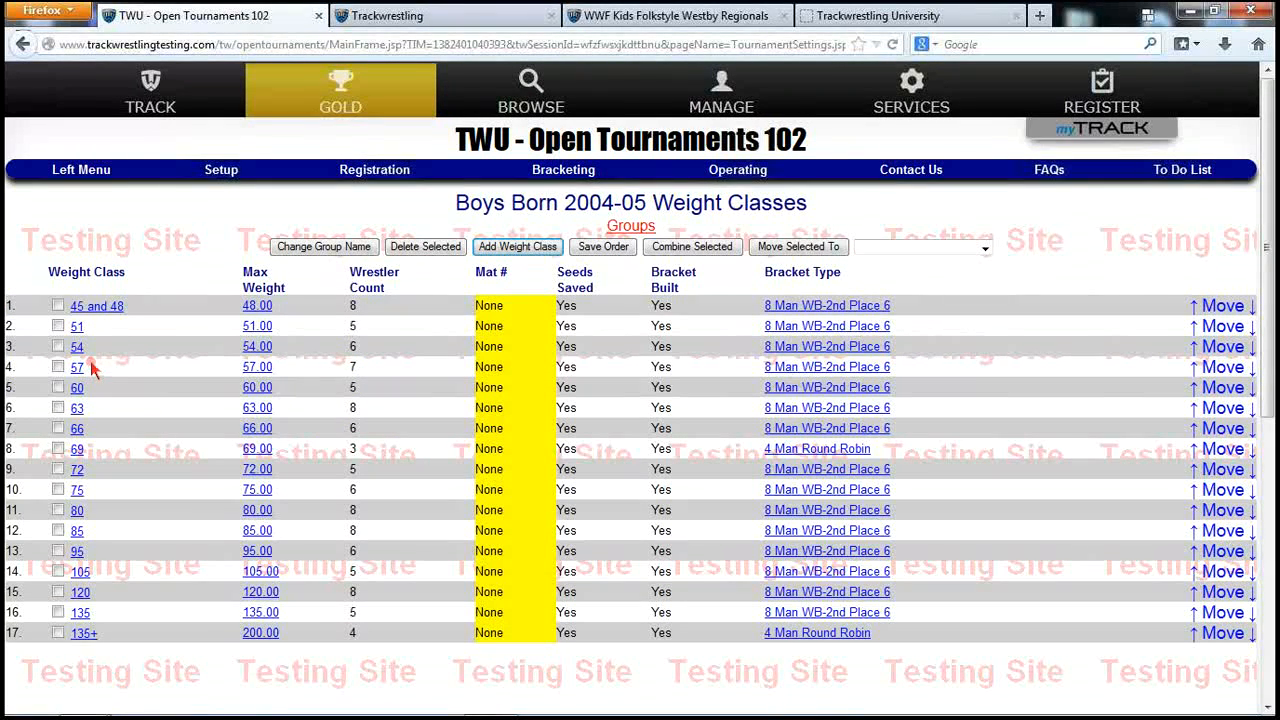
{"action": "left_click", "coordinate": [77, 348]}
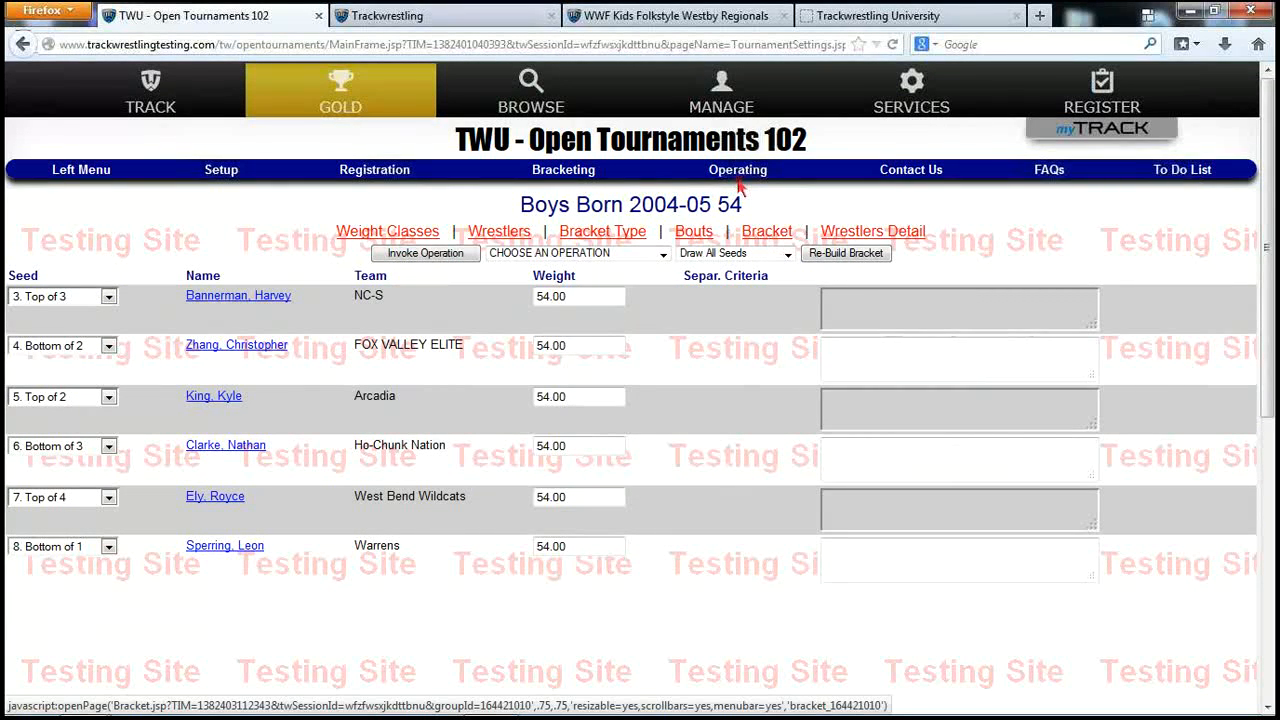
{"action": "left_click", "coordinate": [766, 231]}
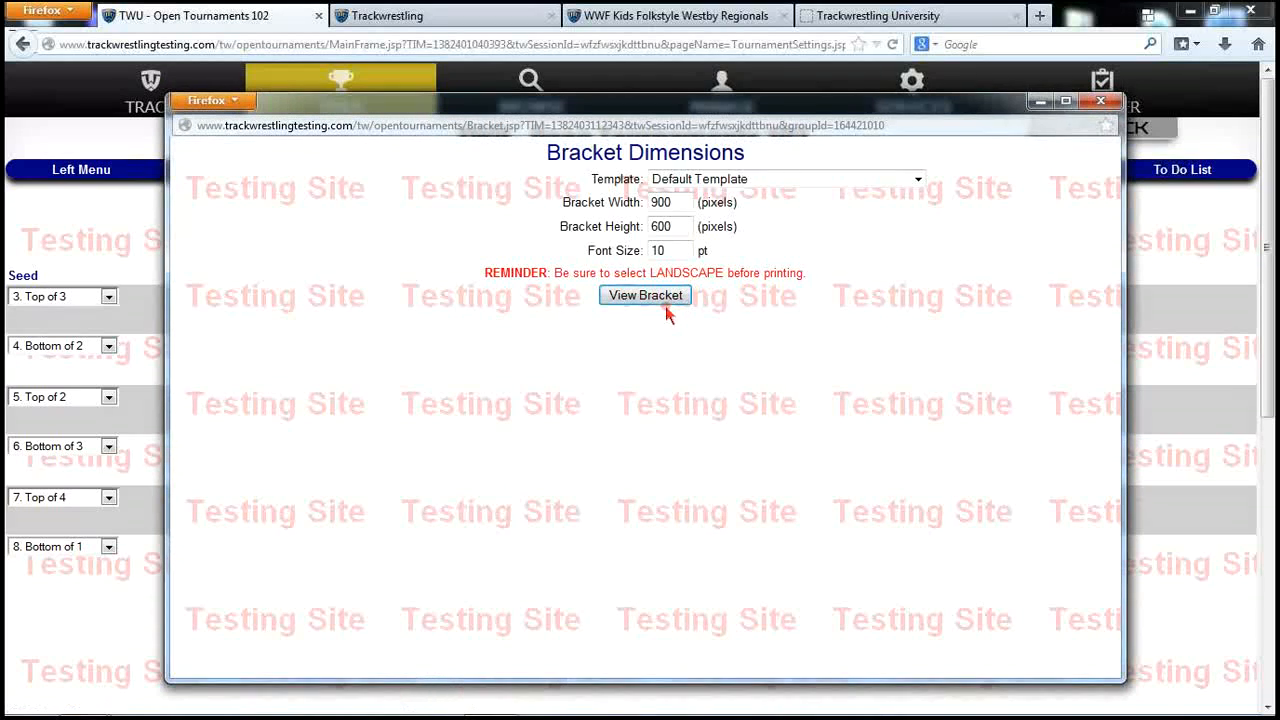
{"action": "left_click", "coordinate": [663, 297]}
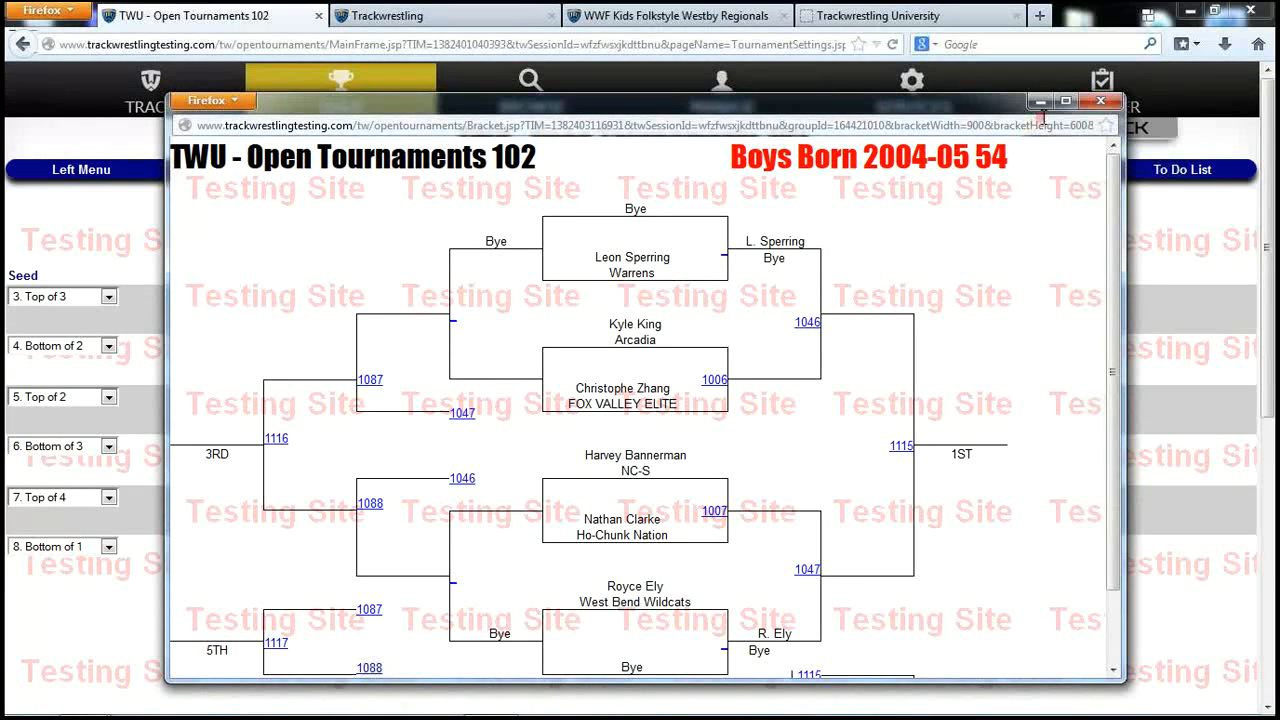
{"action": "left_click", "coordinate": [1065, 101]}
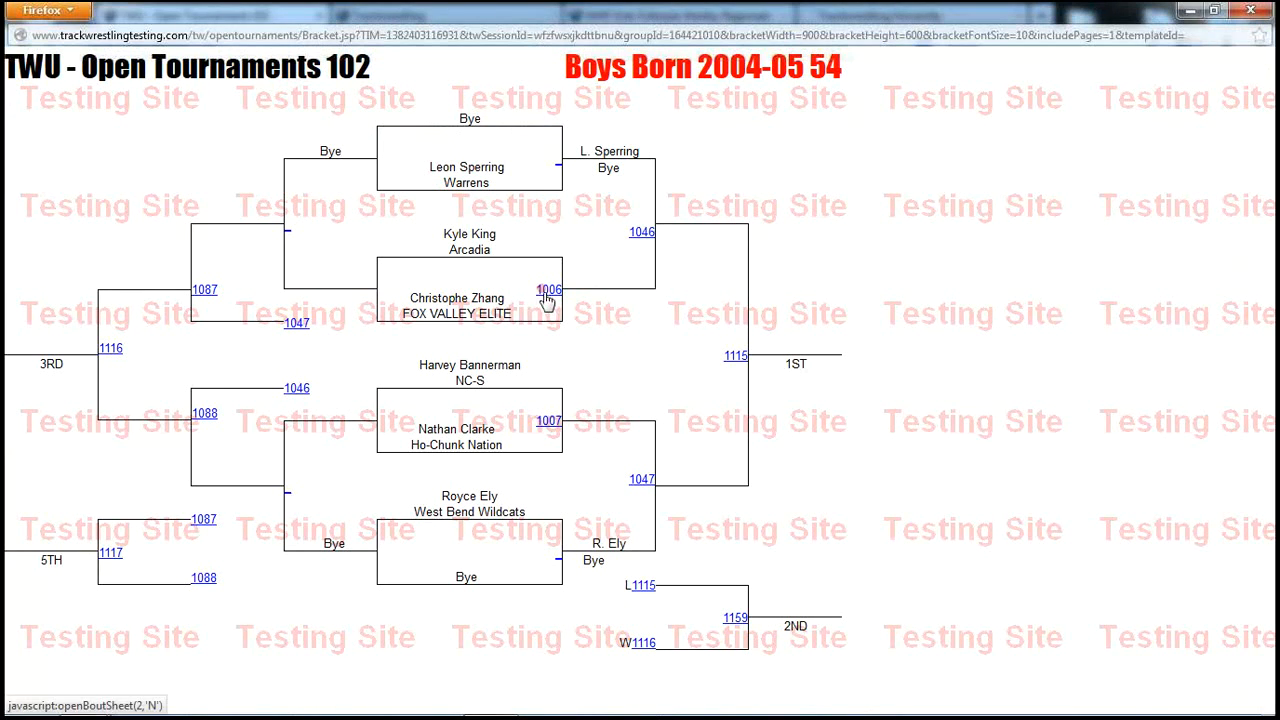
- Replace the top-line wrestler of bout 1007 with the FOX VALLEY ELITE wrestler, confirming with the word "change"
{"action": "left_click", "coordinate": [547, 425]}
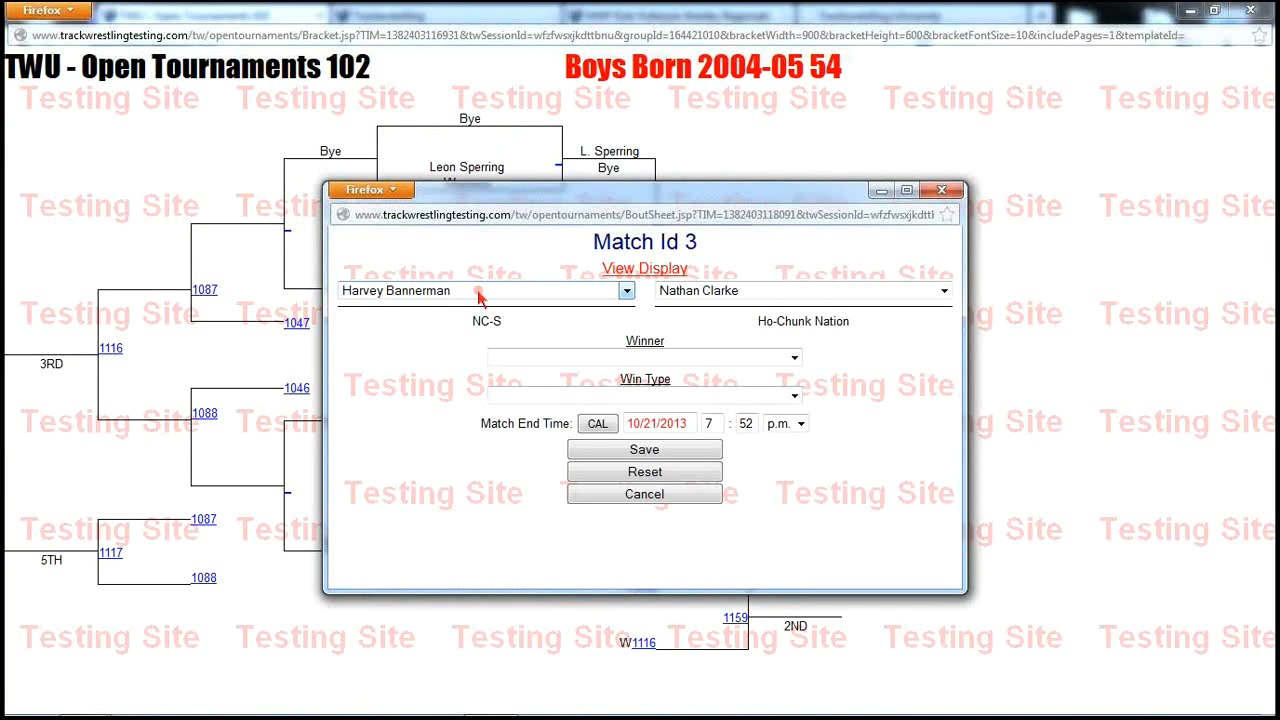
{"action": "left_click", "coordinate": [478, 292]}
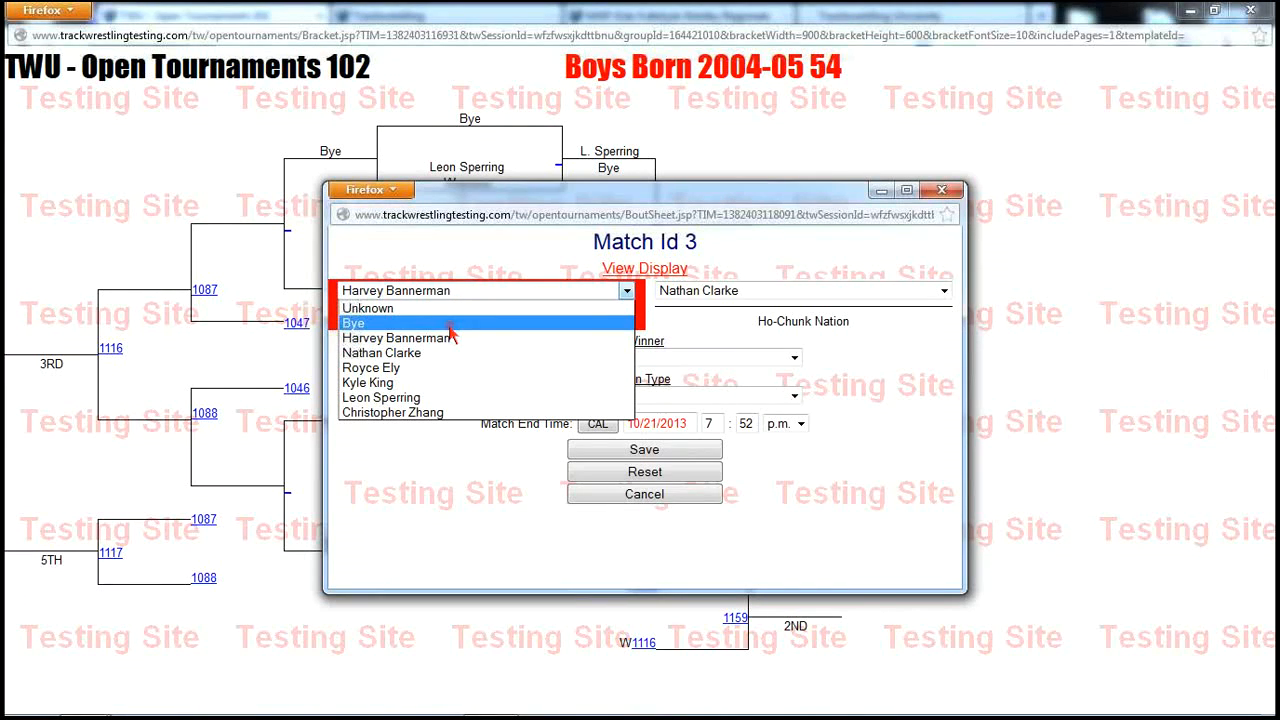
{"action": "left_click", "coordinate": [436, 413]}
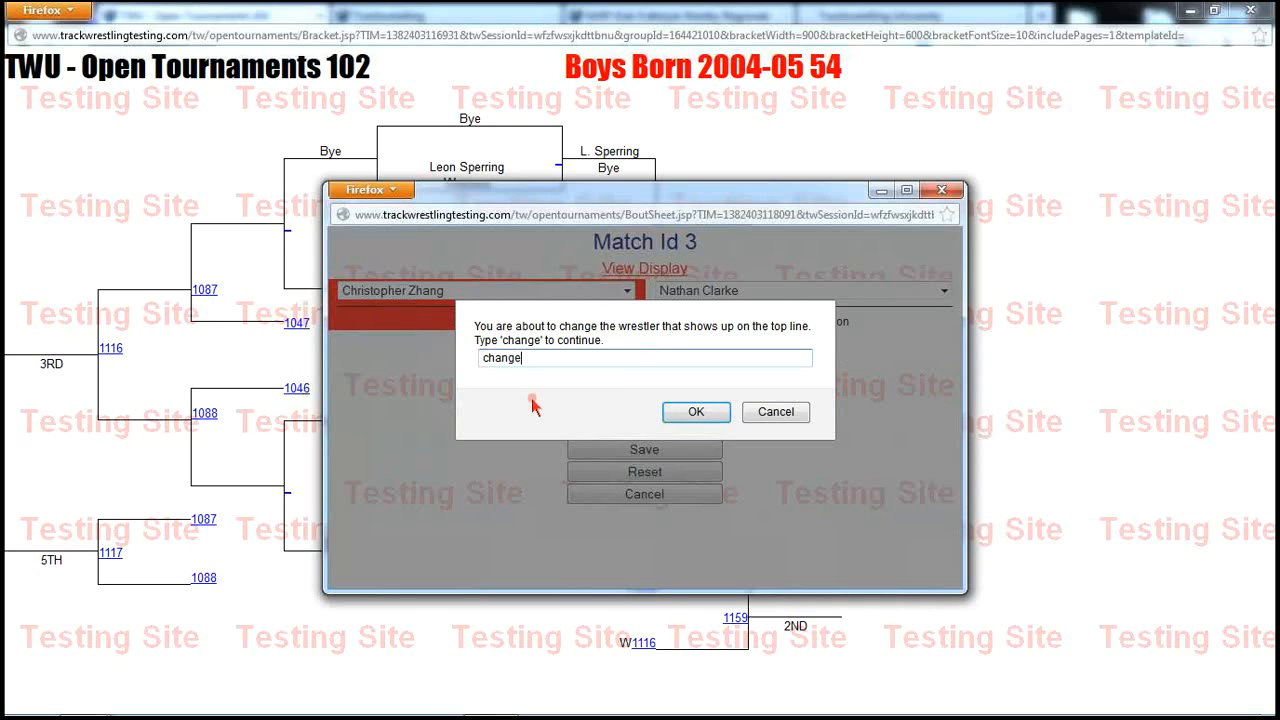
{"action": "left_click", "coordinate": [693, 413]}
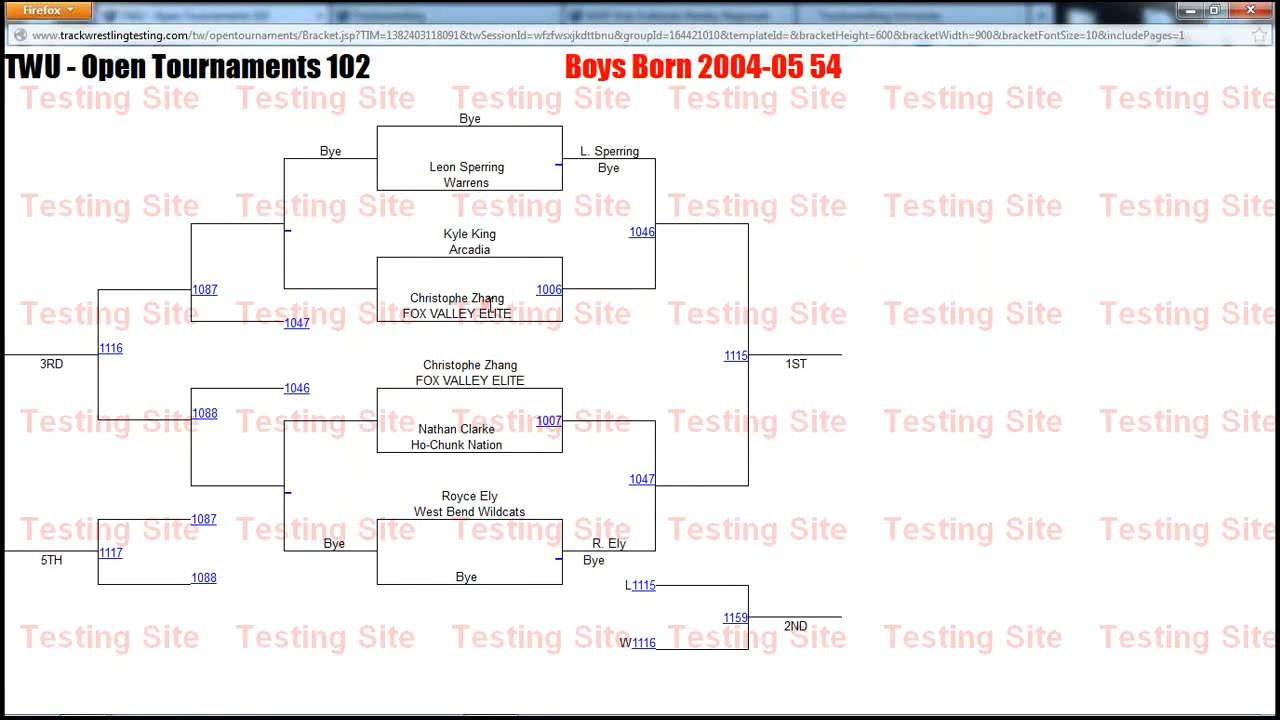
- Replace the bottom-line wrestler of bout 1006 with the NC-S wrestler, confirming with the word "change"
{"action": "left_click", "coordinate": [546, 291]}
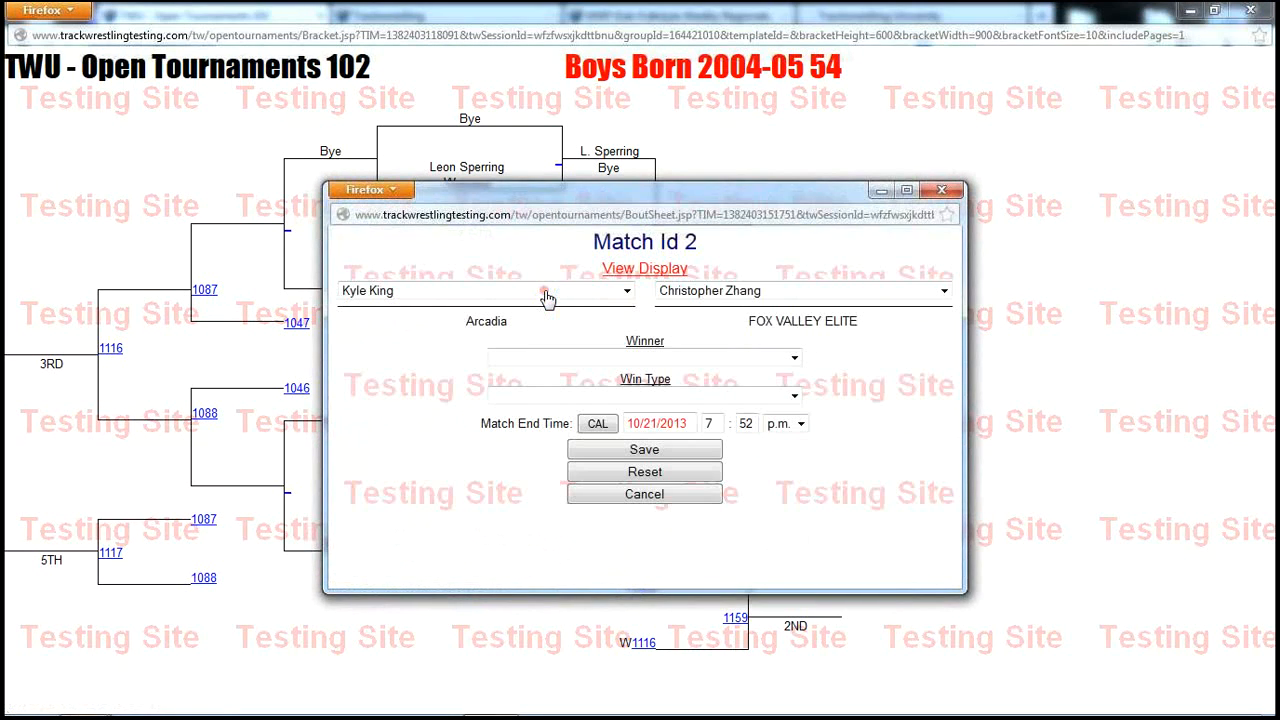
{"action": "left_click", "coordinate": [748, 295]}
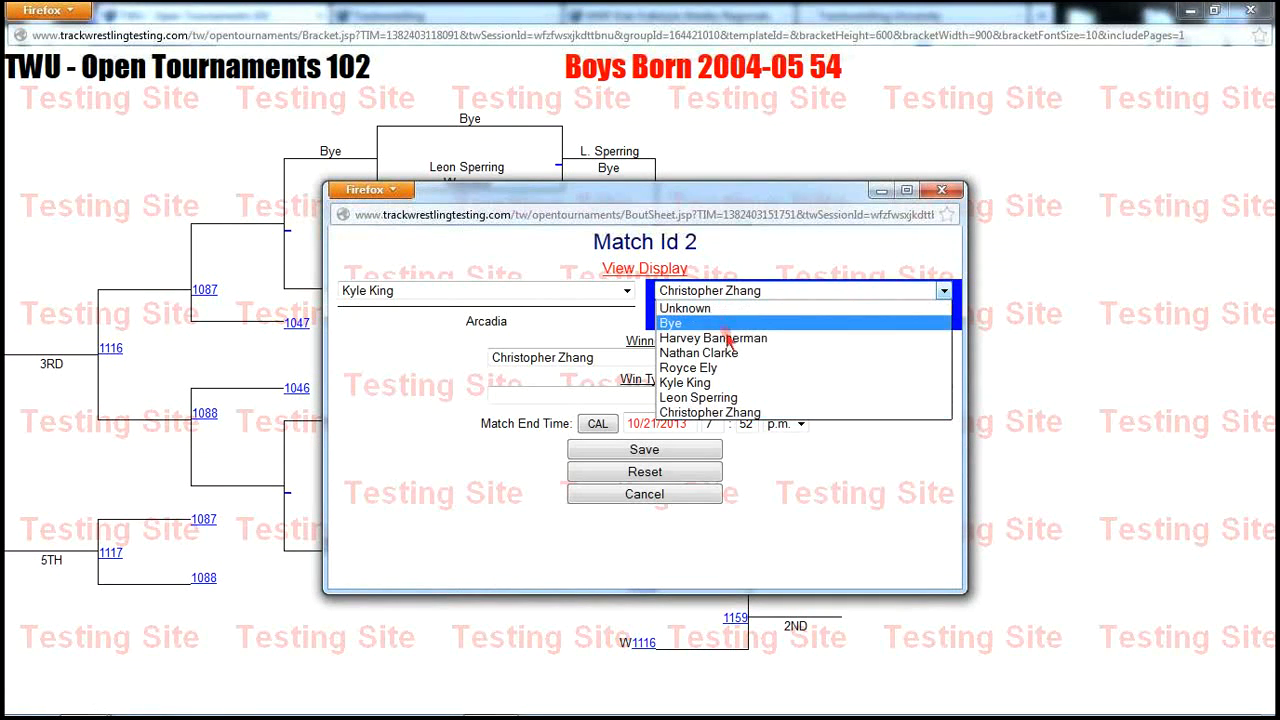
{"action": "left_click", "coordinate": [735, 339]}
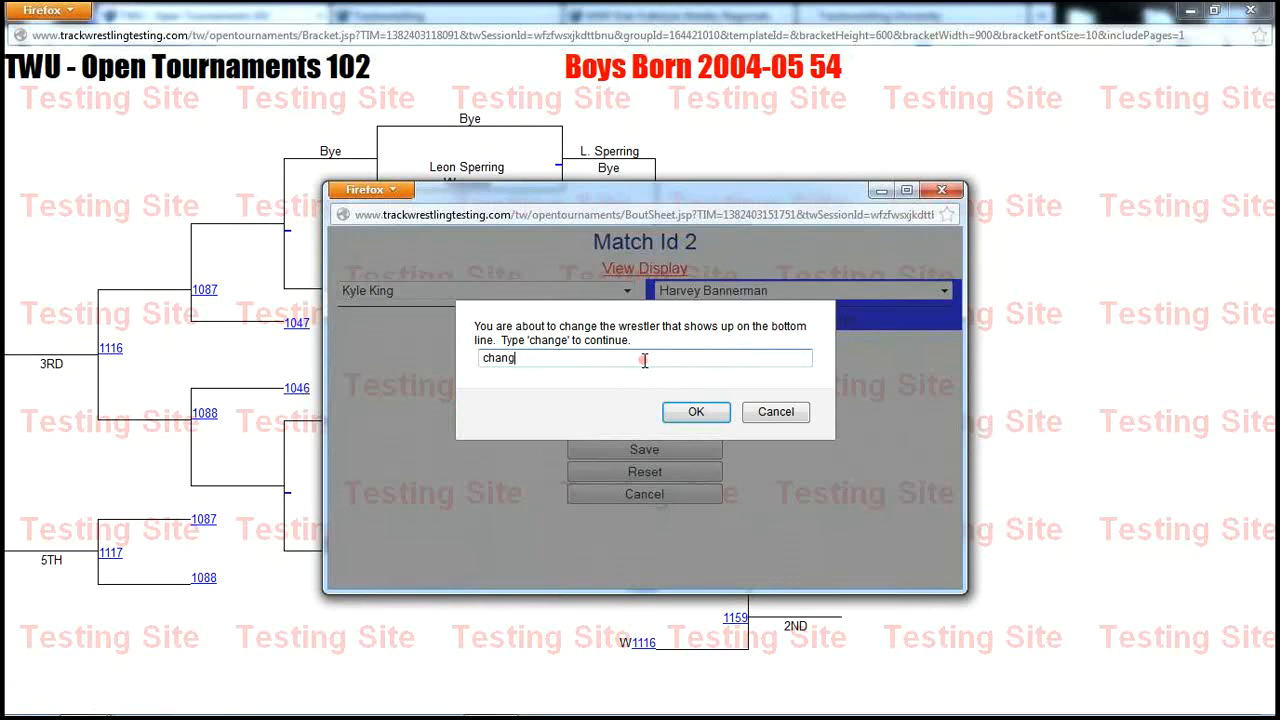
{"action": "left_click", "coordinate": [712, 412]}
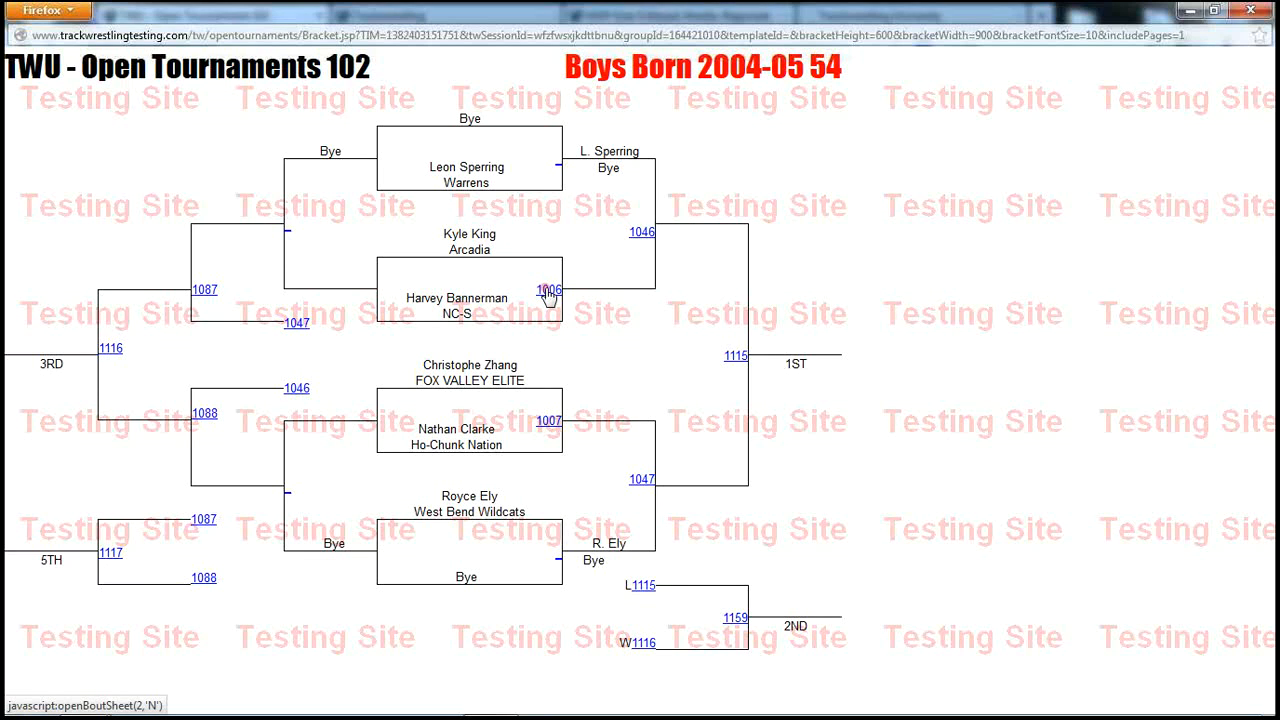
- Review the bottom-line wrestler choices for bout 1006, cancel without changes and close the bracket
{"action": "left_click", "coordinate": [548, 291]}
{"action": "left_click", "coordinate": [766, 291]}
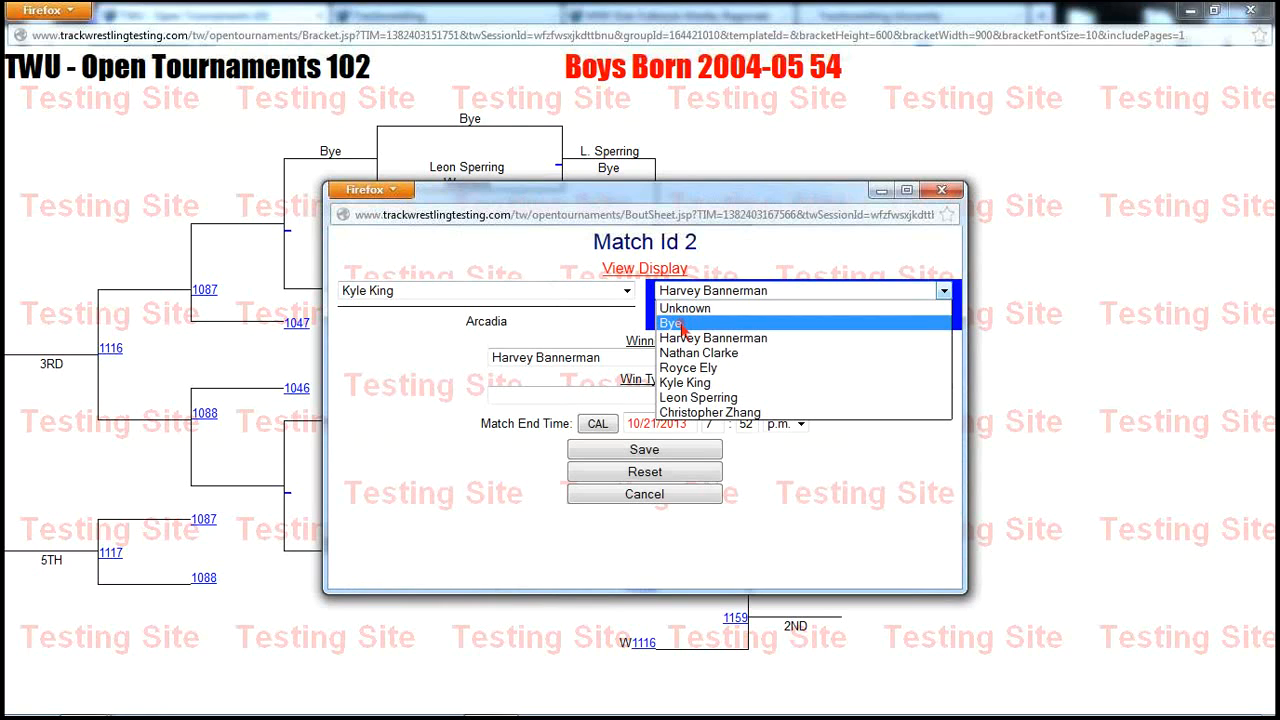
{"action": "left_click", "coordinate": [674, 503]}
{"action": "left_click", "coordinate": [702, 500]}
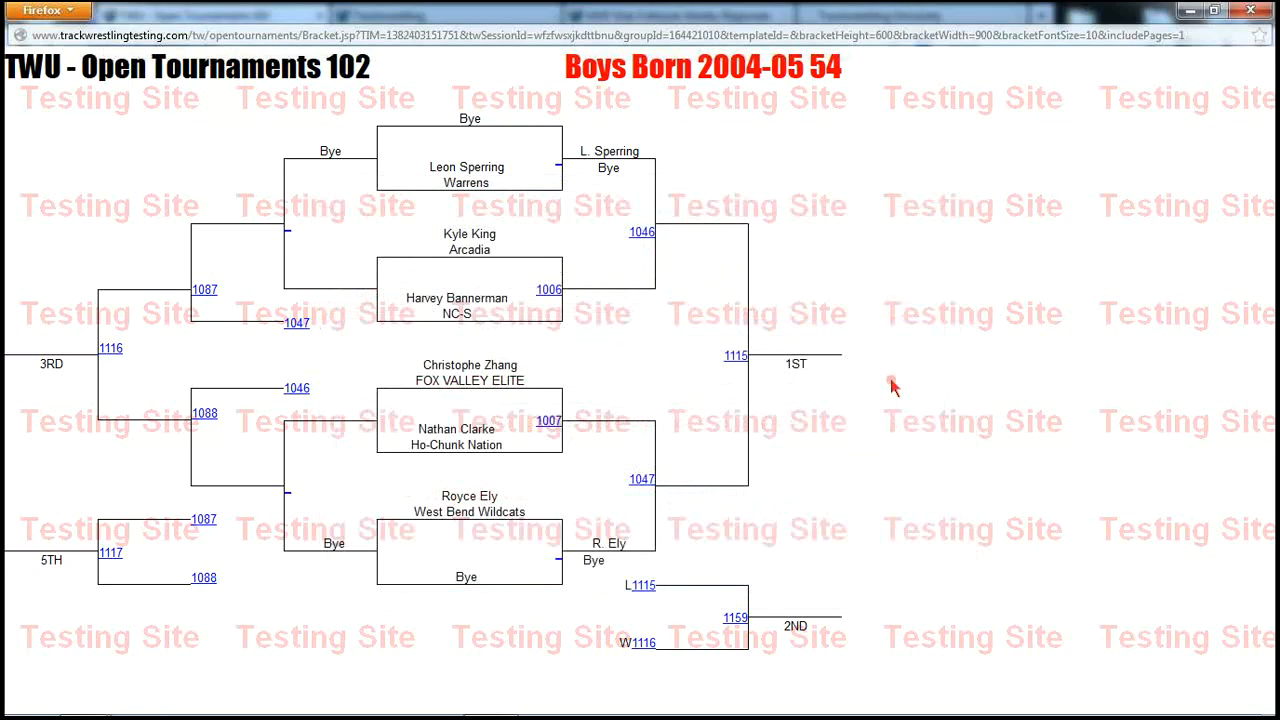
{"action": "left_click", "coordinate": [1250, 10]}
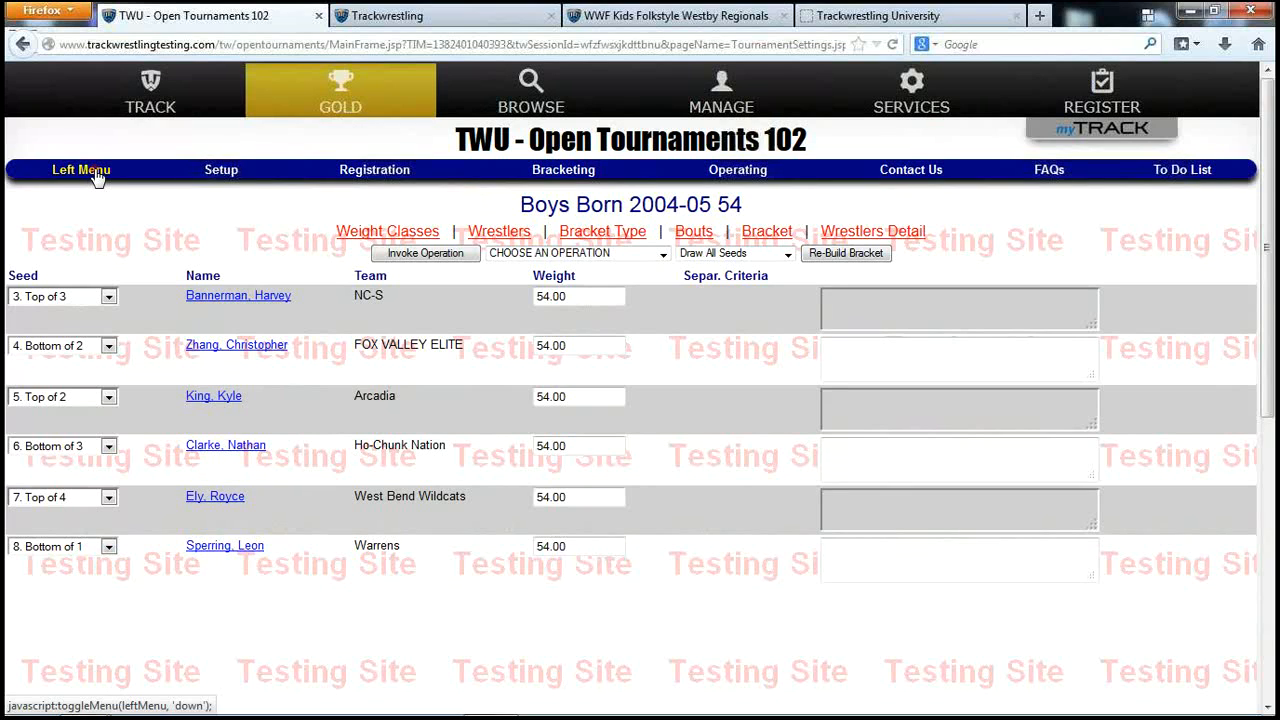
- Open the bout schedule and filter it to the Boys Born 2004-05 group
{"action": "left_click", "coordinate": [728, 172]}
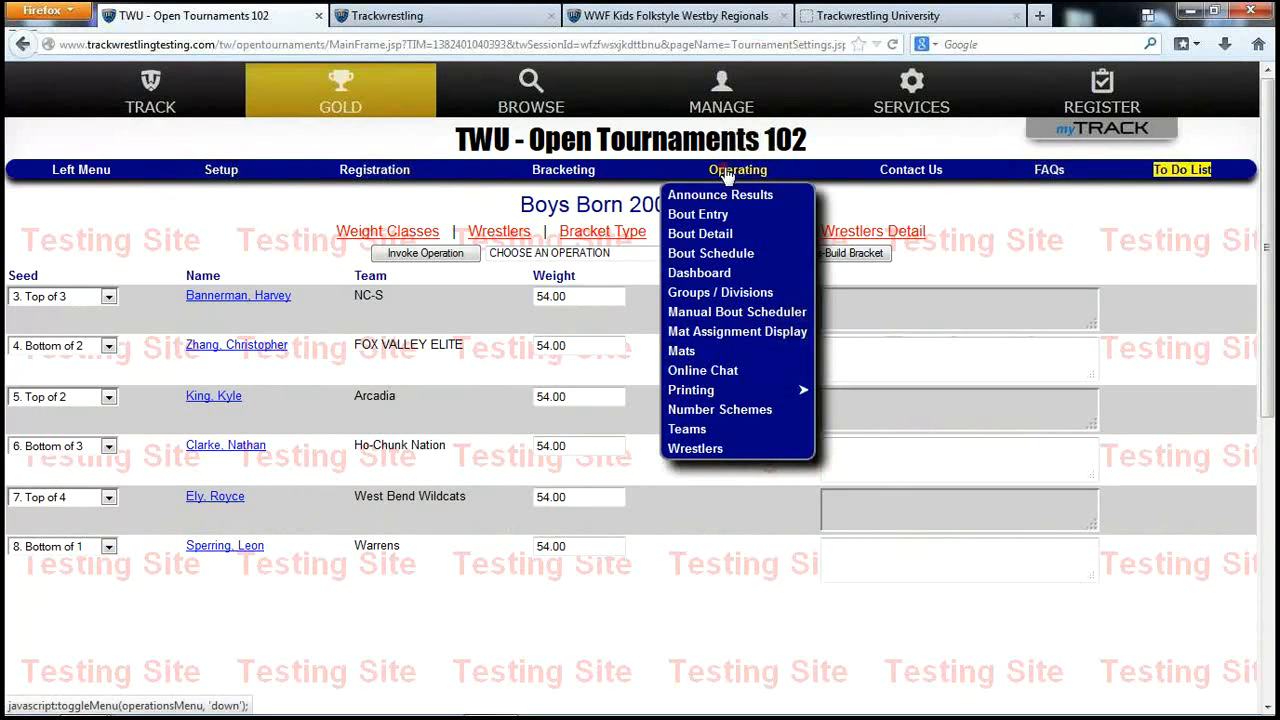
{"action": "left_click", "coordinate": [730, 254]}
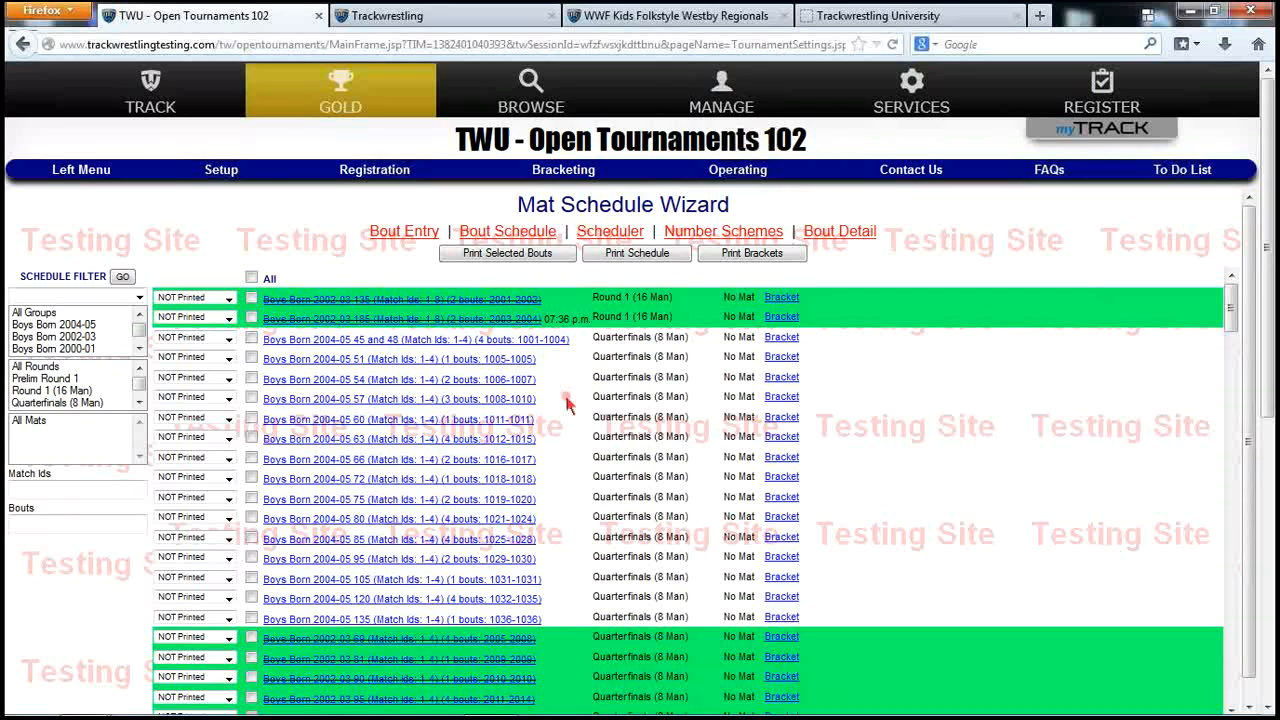
{"action": "left_click", "coordinate": [82, 325]}
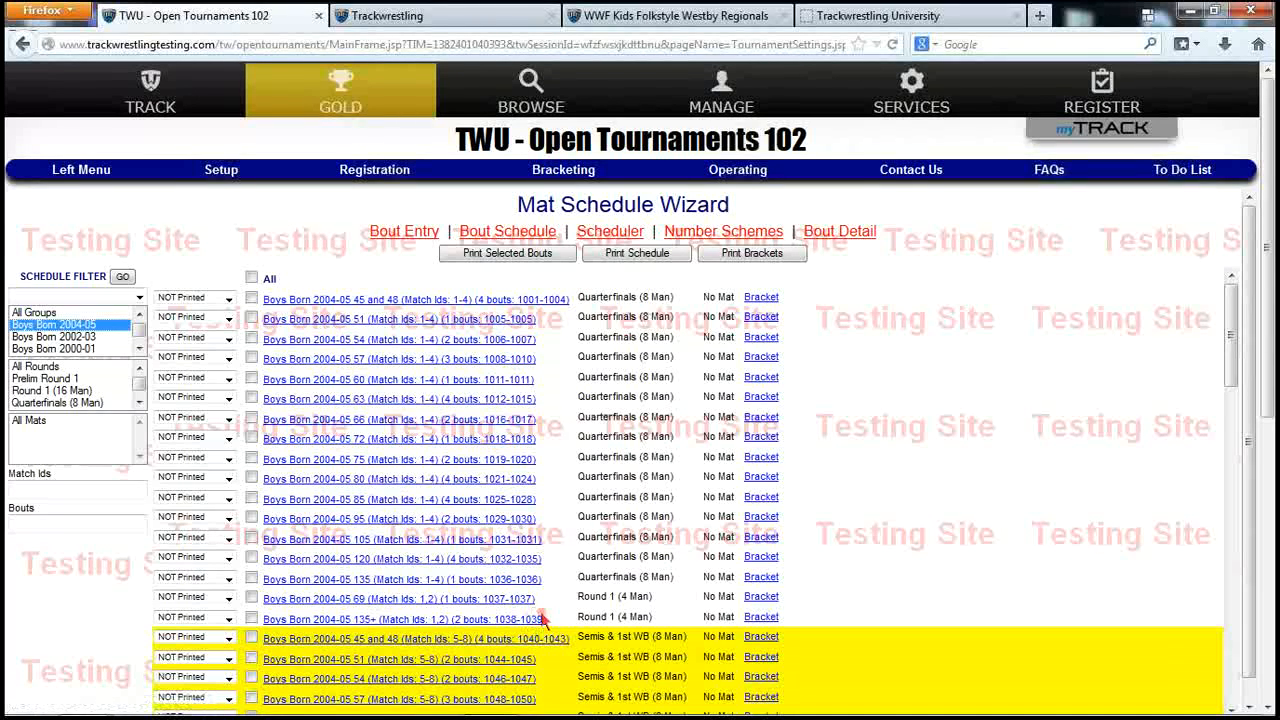
- Randomly enter results for bouts 1001-1039 through the tournament operations
{"action": "left_click", "coordinate": [70, 170]}
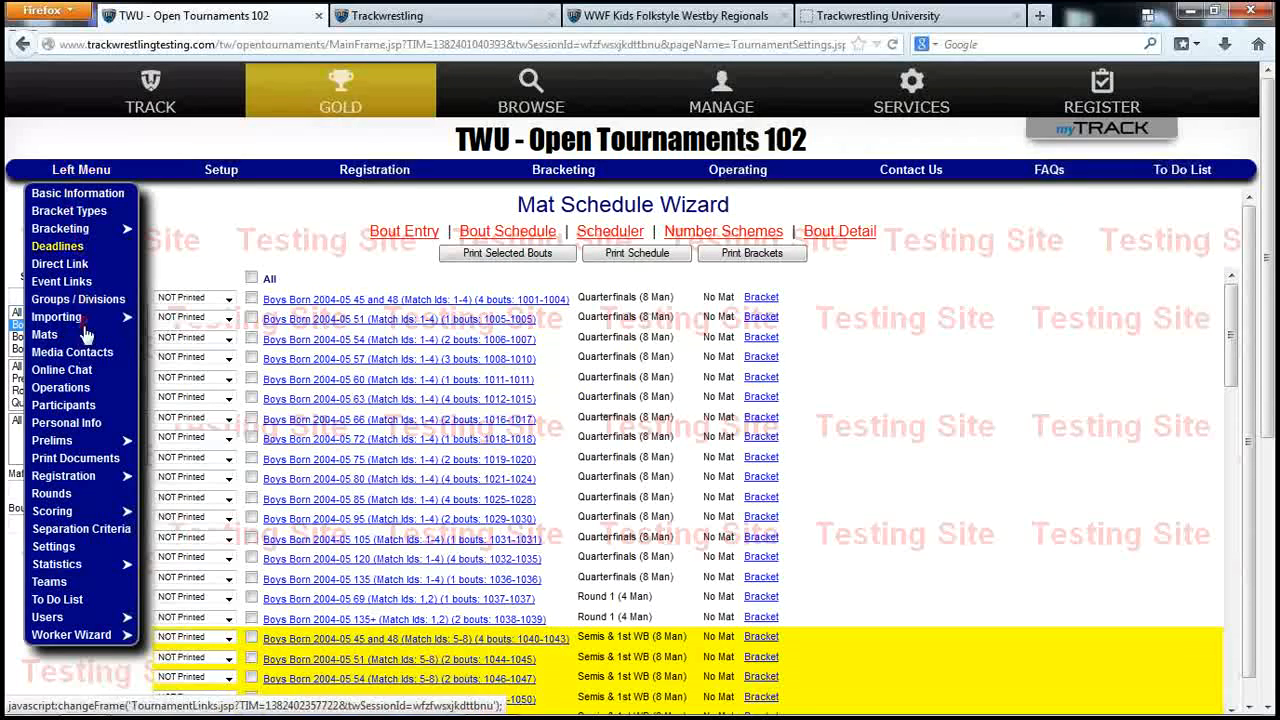
{"action": "left_click", "coordinate": [60, 388]}
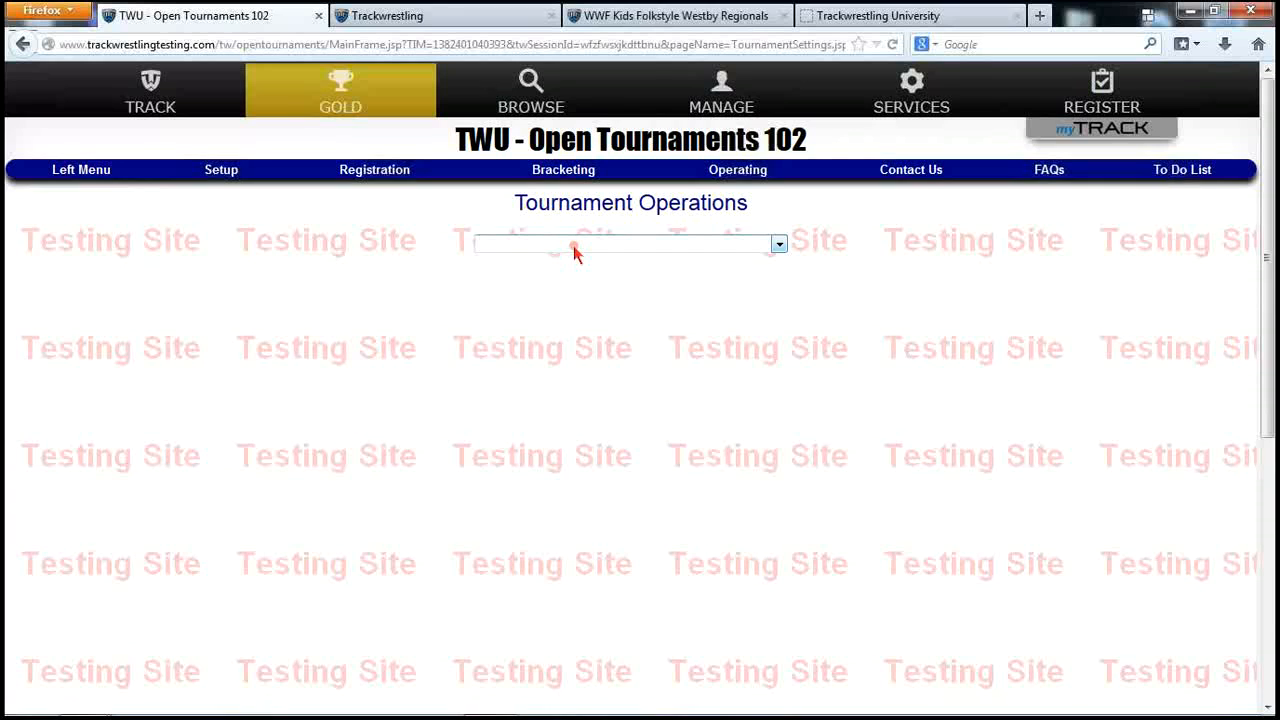
{"action": "left_click", "coordinate": [573, 245]}
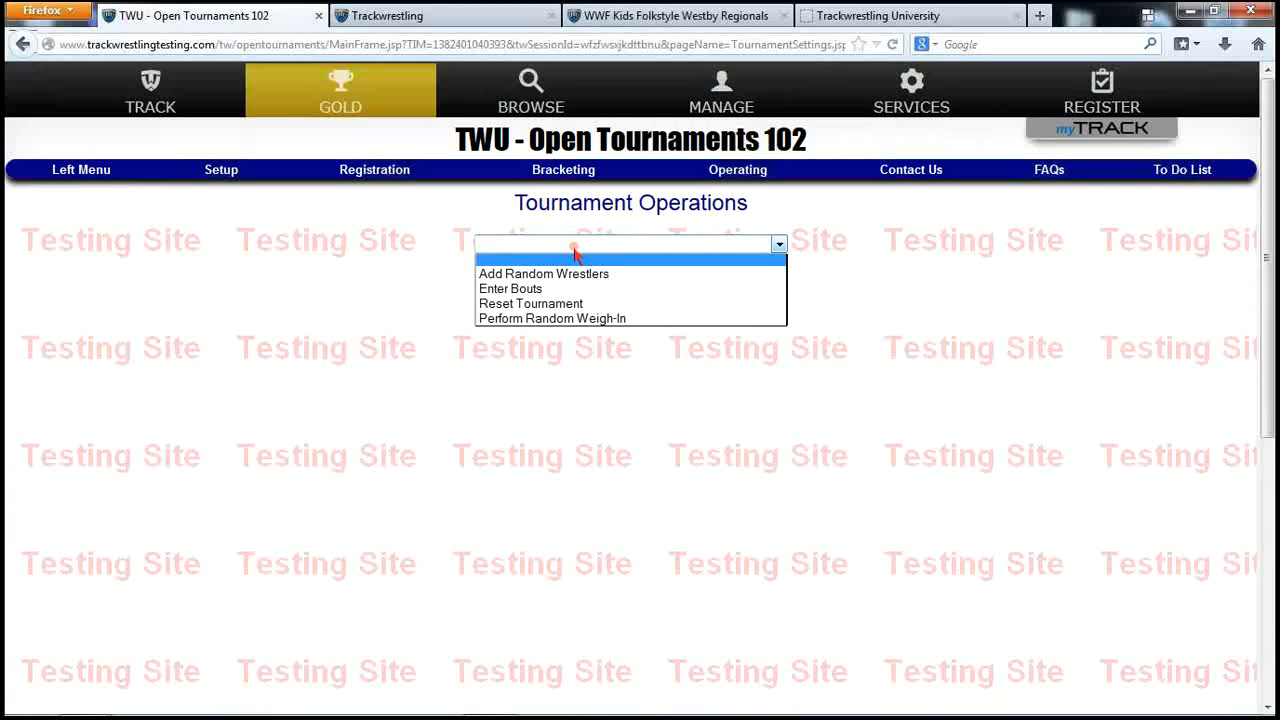
{"action": "left_click", "coordinate": [528, 290]}
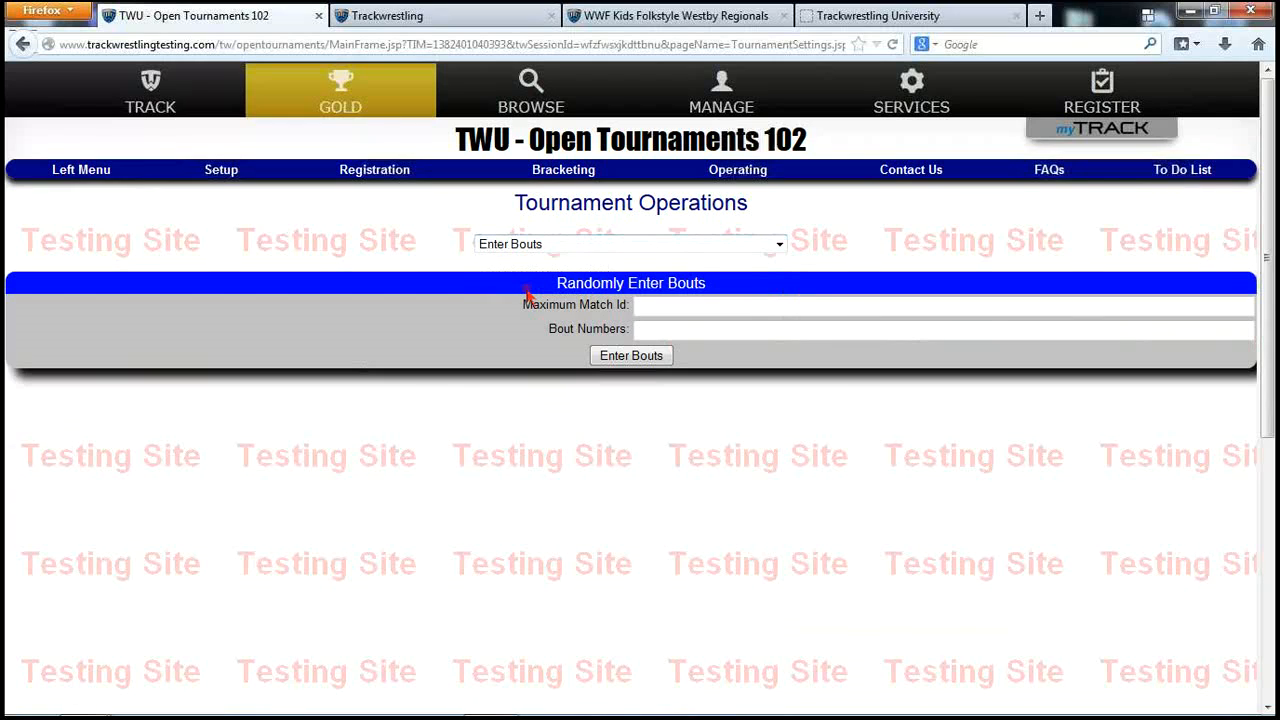
{"action": "left_click", "coordinate": [676, 332]}
{"action": "type", "text": "1001"}
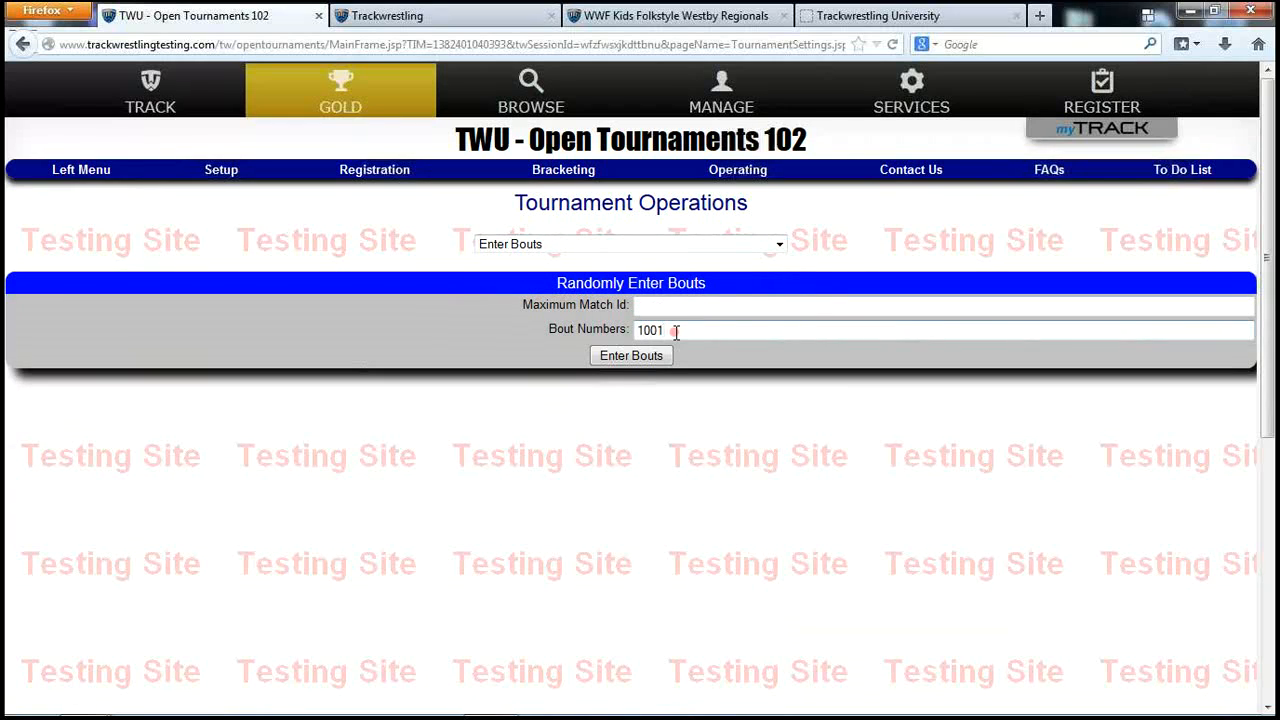
{"action": "type", "text": "-1039"}
{"action": "left_click", "coordinate": [641, 356]}
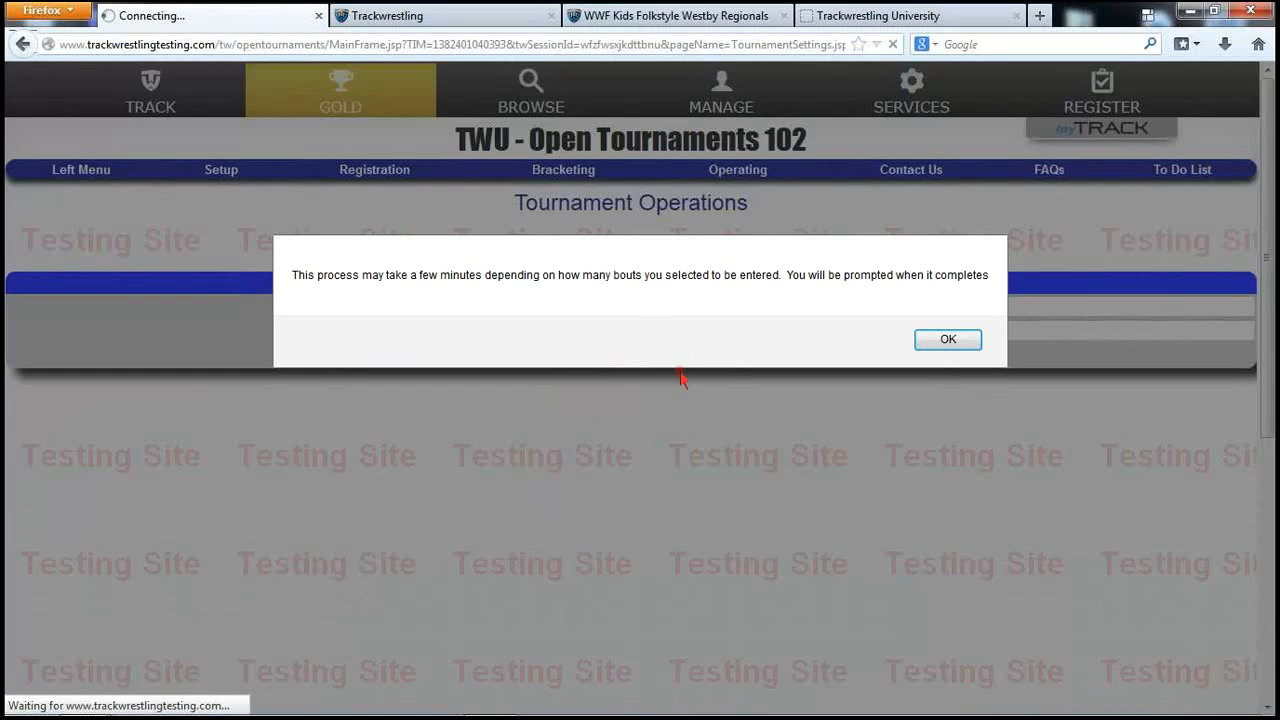
{"action": "left_click", "coordinate": [689, 339]}
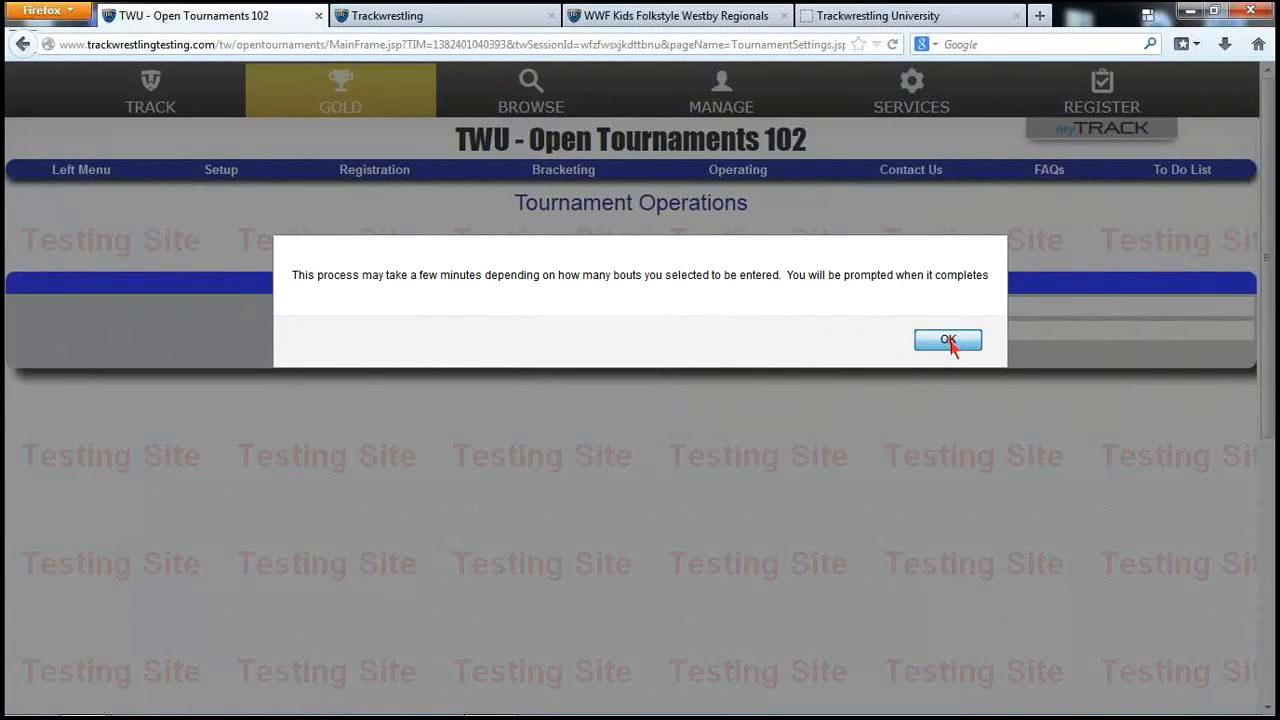
{"action": "left_click", "coordinate": [948, 341]}
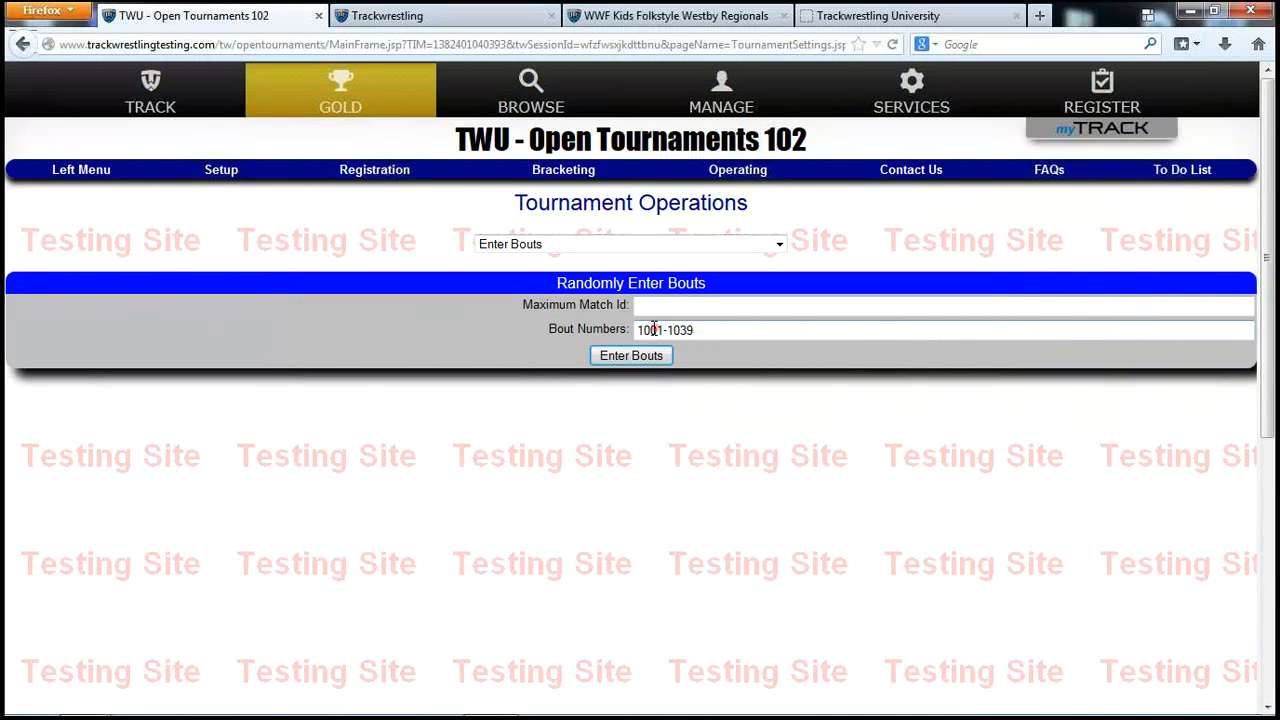
- Reopen the bout schedule, filter it to Boys Born 2002-03 and look through the group's rounds
{"action": "left_click", "coordinate": [744, 180]}
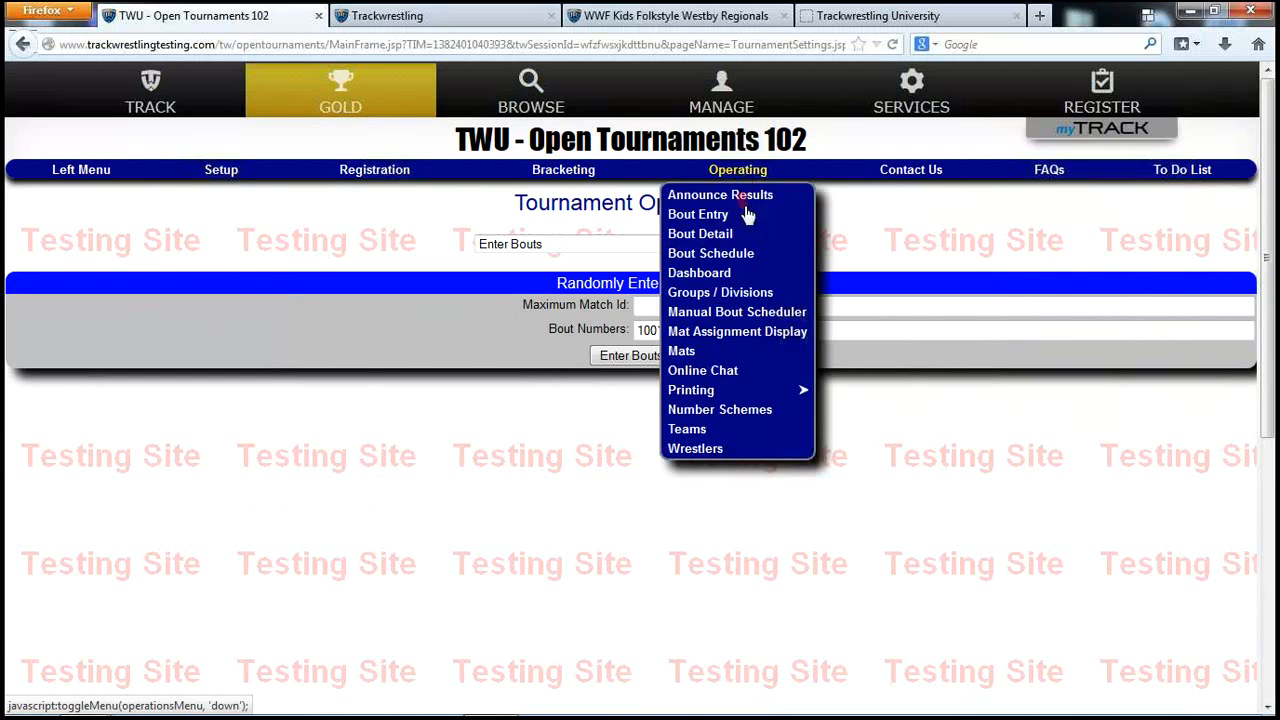
{"action": "left_click", "coordinate": [735, 257]}
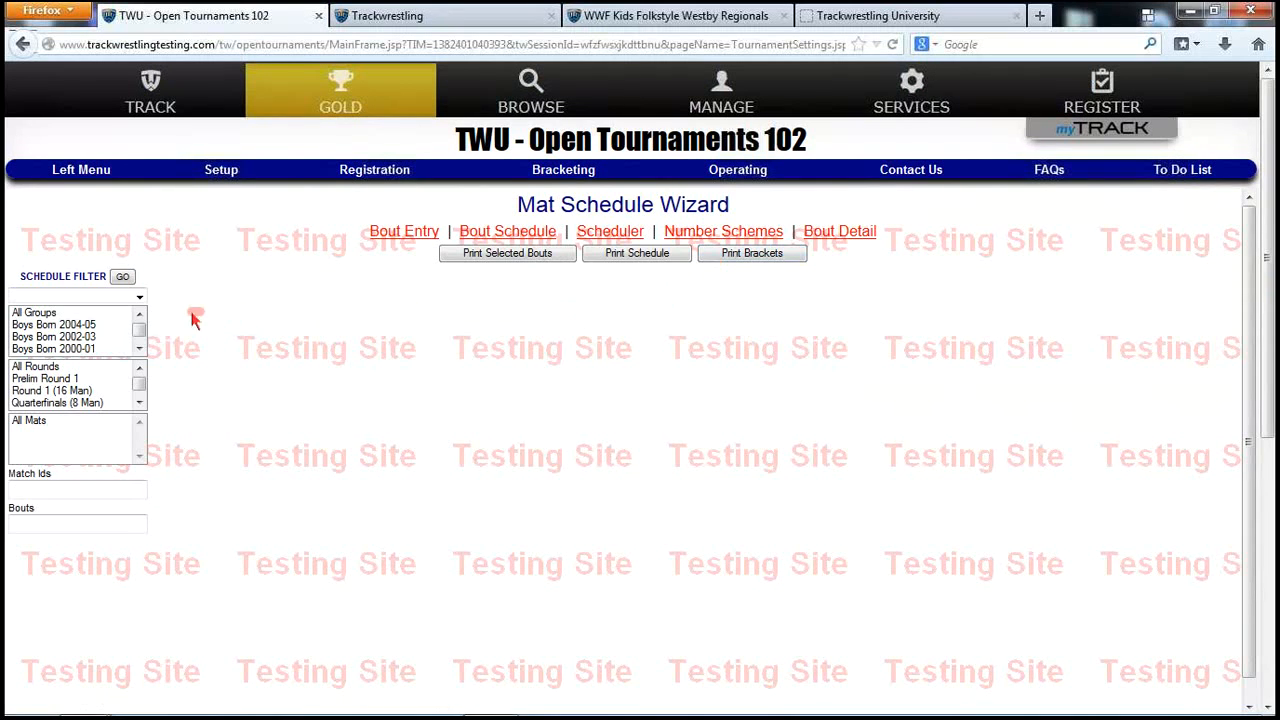
{"action": "left_click", "coordinate": [84, 338]}
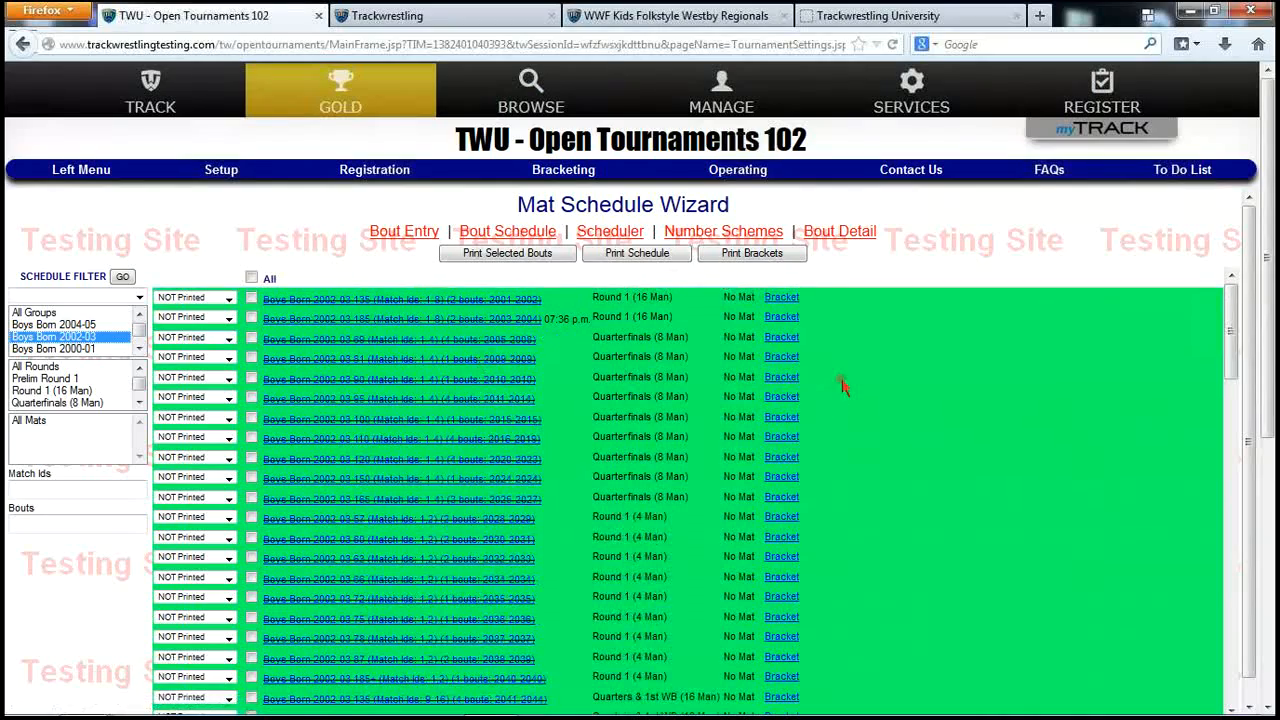
{"action": "scroll", "coordinate": [800, 350], "scroll_direction": "down", "scroll_amount": 5}
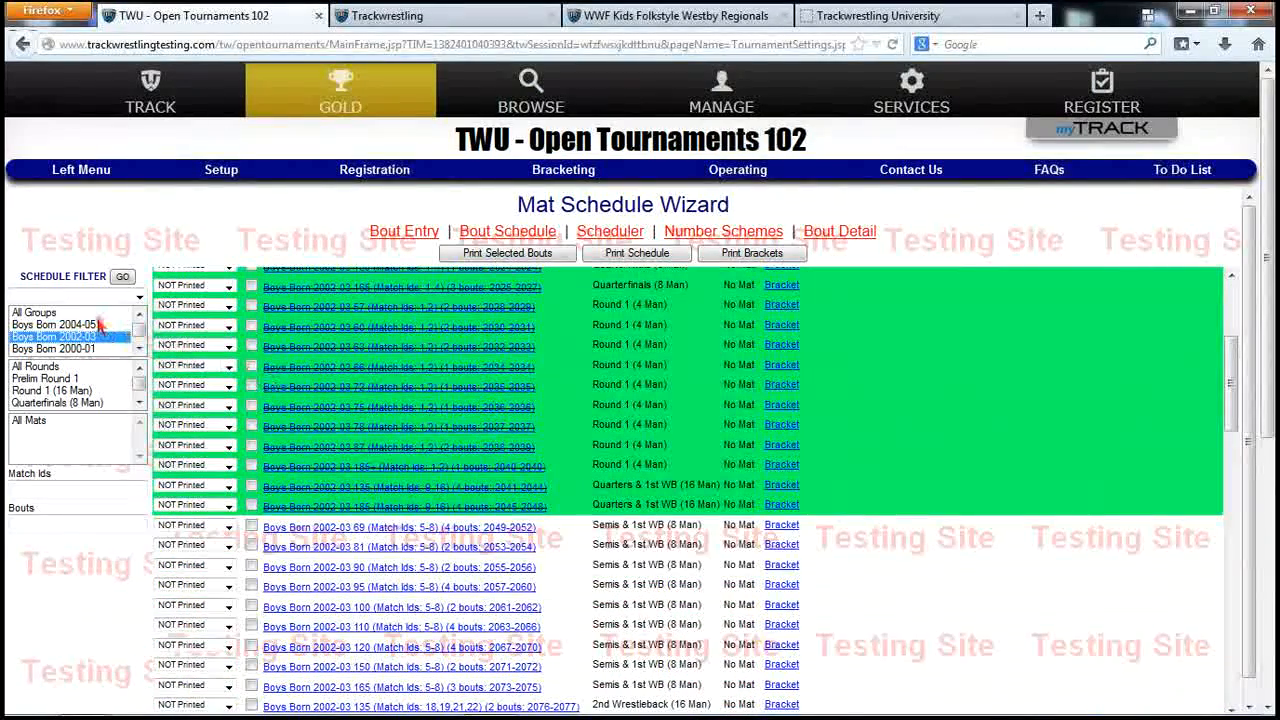
- Check the Boys Born 2004-05 bout schedule and view the bracket of its 80 weight class
{"action": "left_click", "coordinate": [100, 325]}
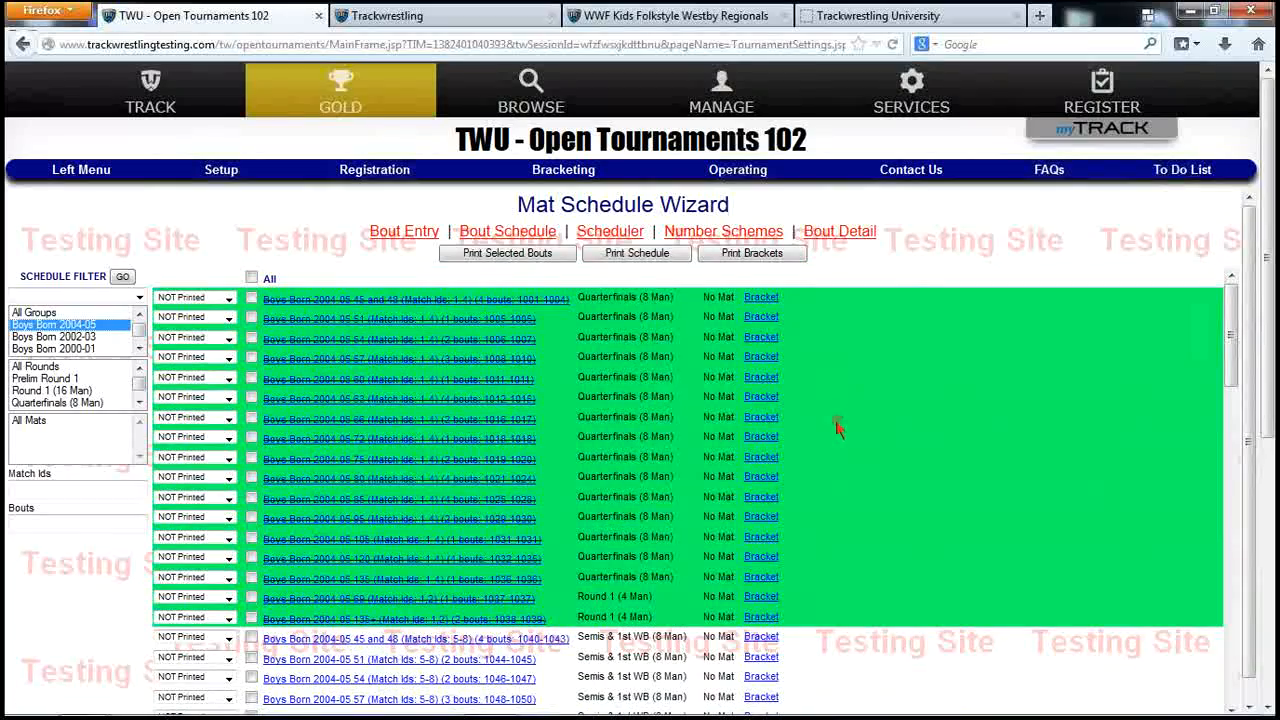
{"action": "scroll", "coordinate": [838, 428], "scroll_direction": "down", "scroll_amount": 2}
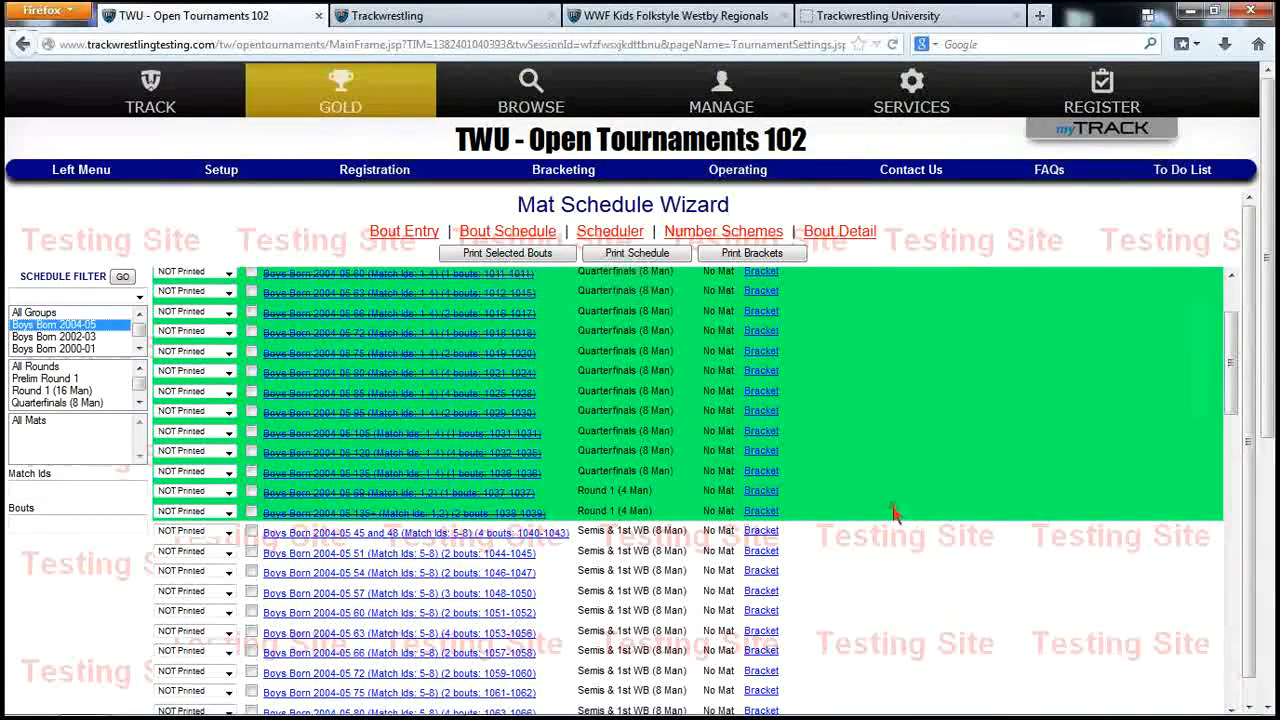
{"action": "scroll", "coordinate": [893, 512], "scroll_direction": "up", "scroll_amount": 2}
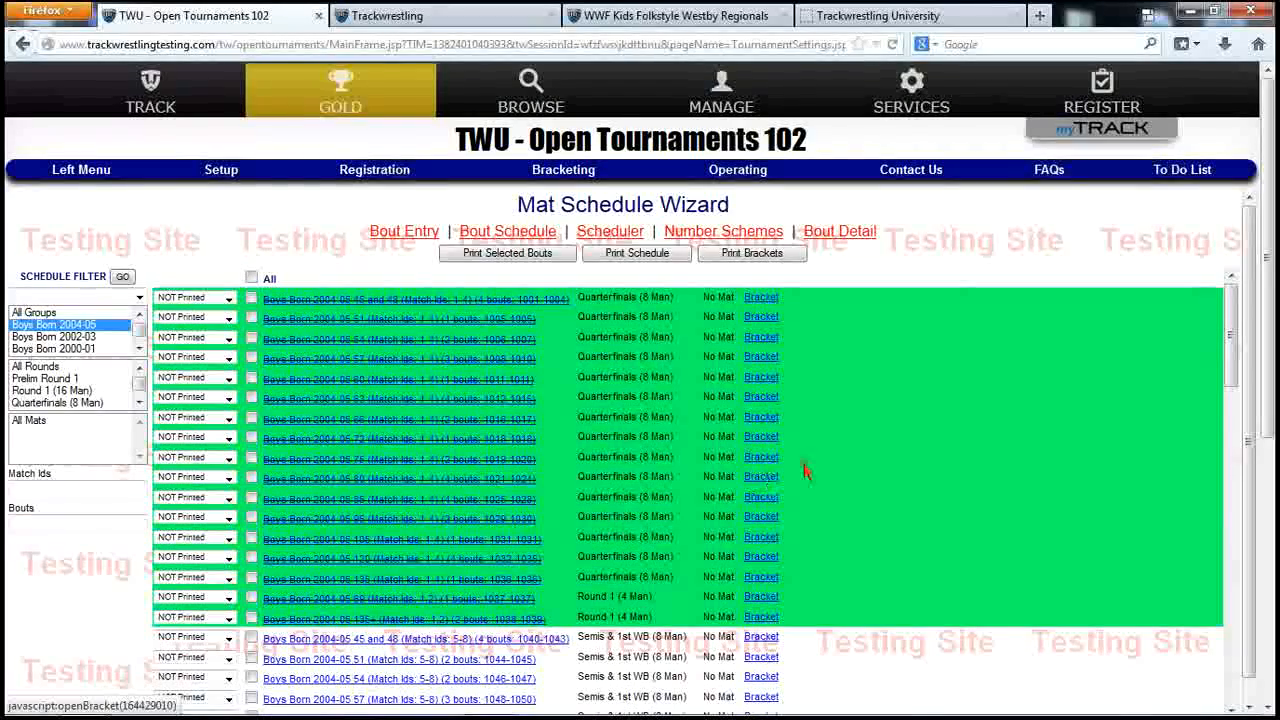
{"action": "left_click", "coordinate": [761, 476]}
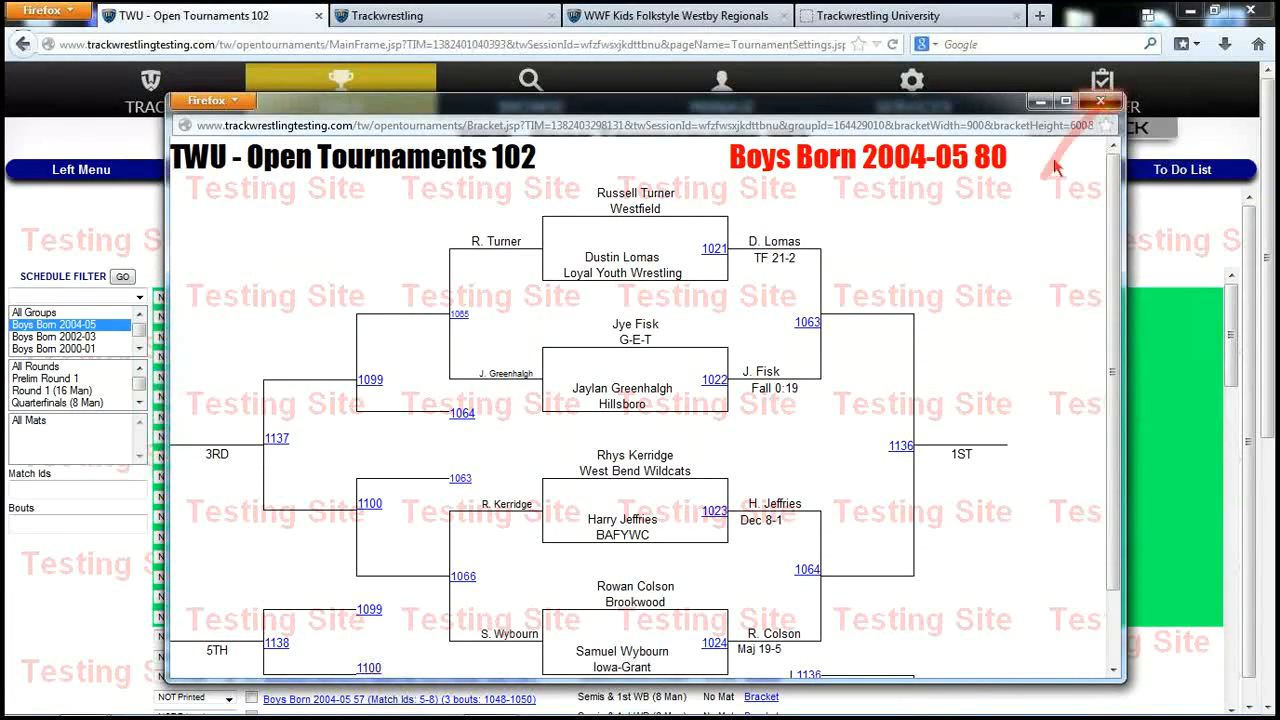
{"action": "left_click", "coordinate": [1100, 101]}
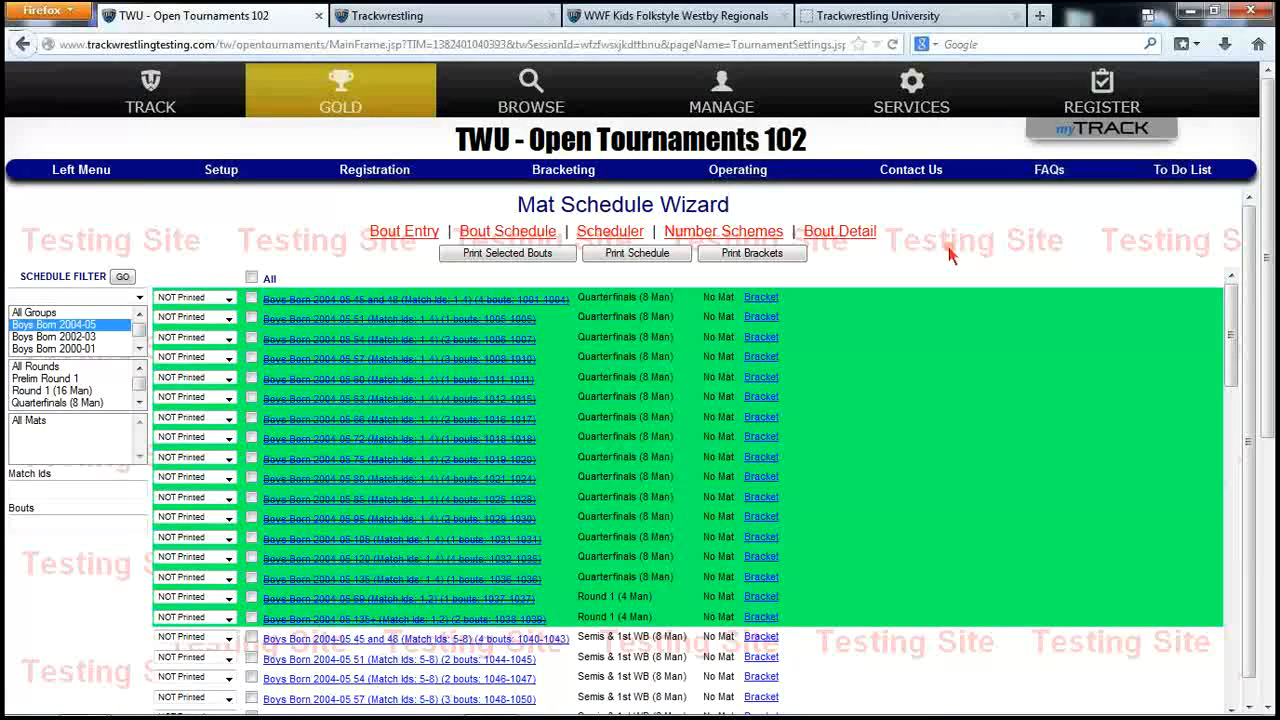
- Open bout entry and select the Marshfield Wrestling Club wrestler as the winner of bout 1040
{"action": "left_click", "coordinate": [403, 233]}
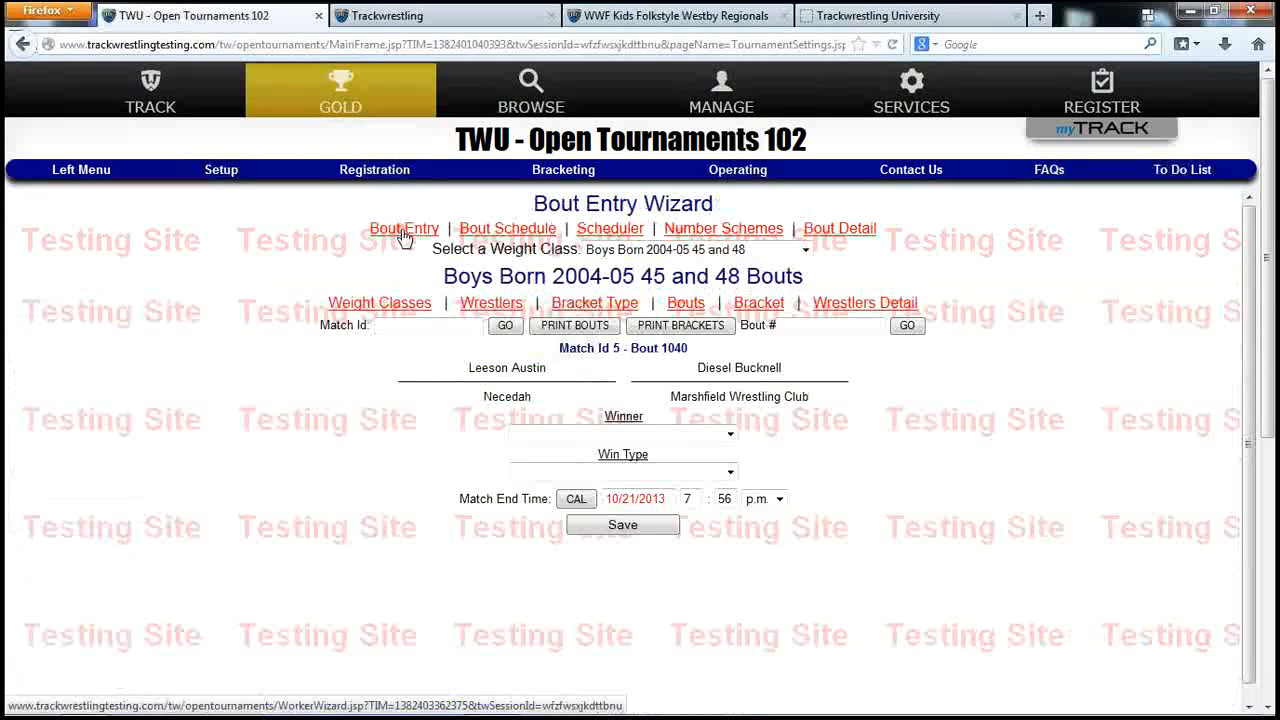
{"action": "left_click", "coordinate": [802, 325]}
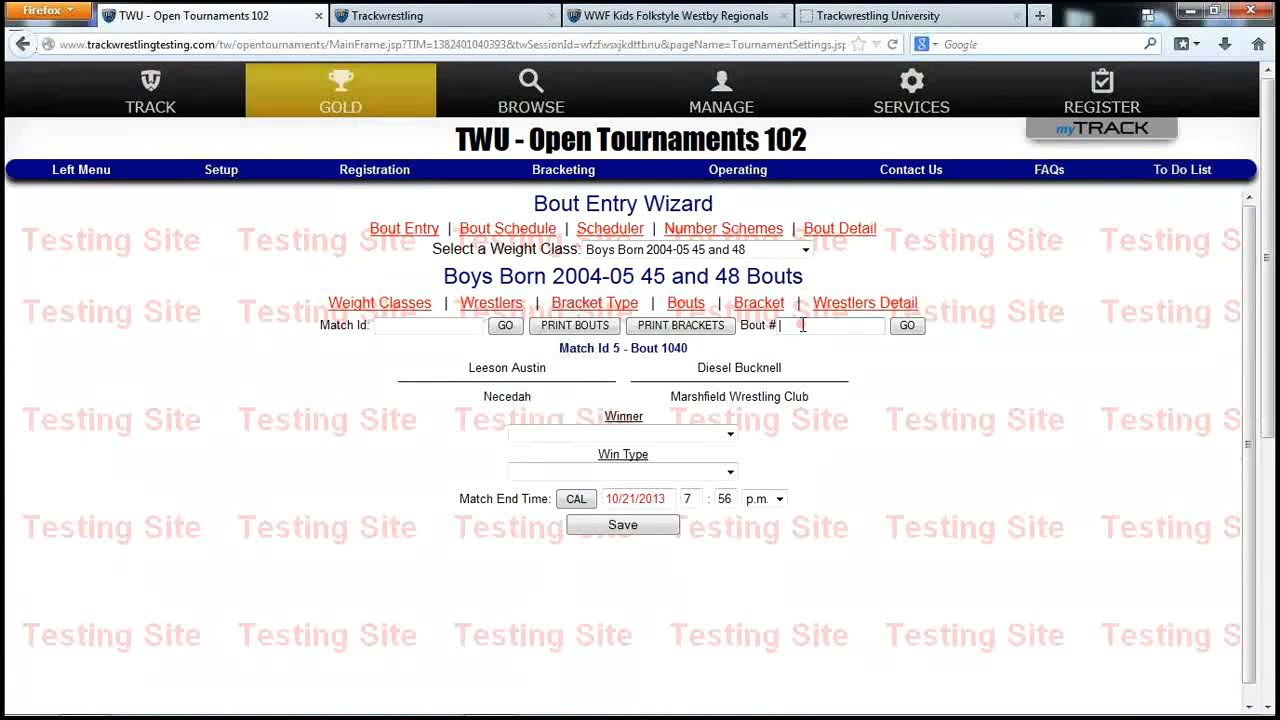
{"action": "left_click", "coordinate": [742, 390]}
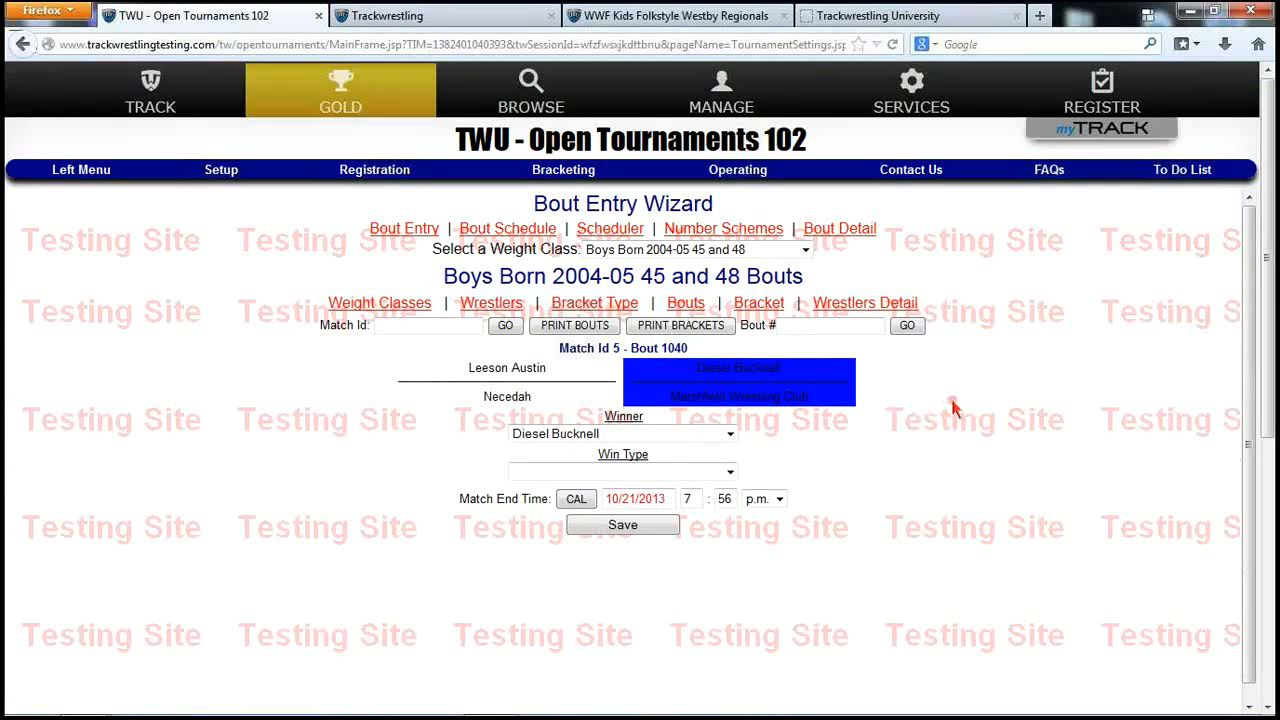